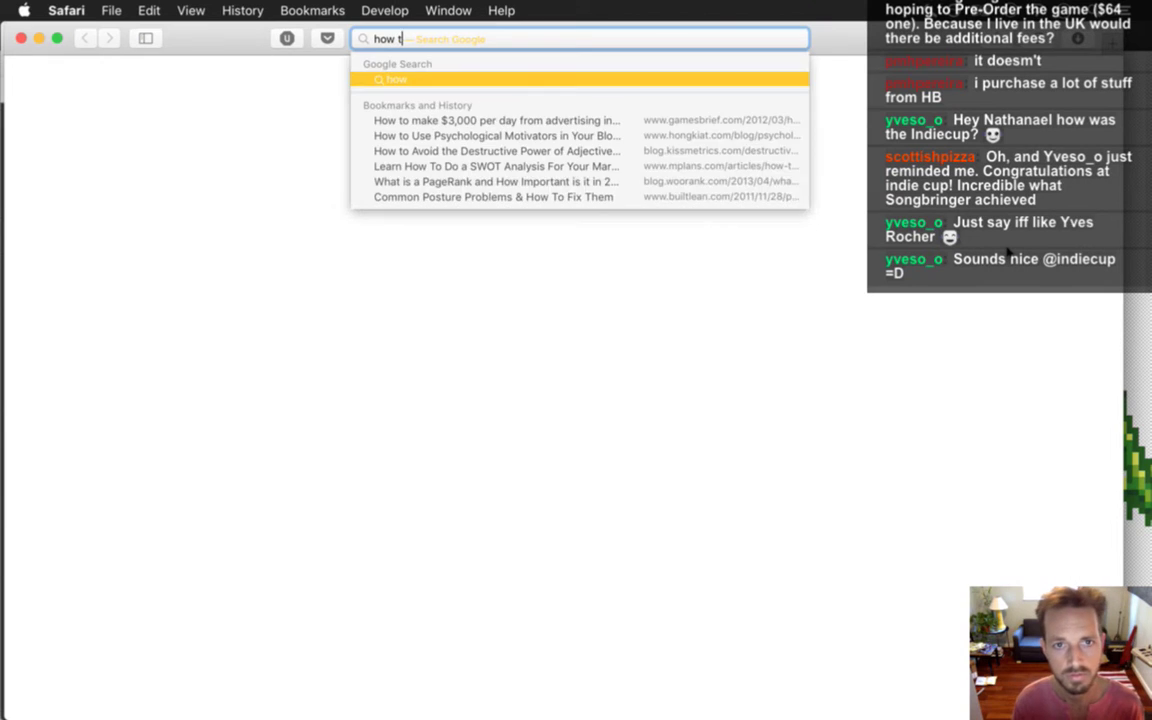
- Search the web for "how to pronounce yves" and open the Yves Saint Laurent pronunciation video
{"action": "type", "text": "ce yves"}
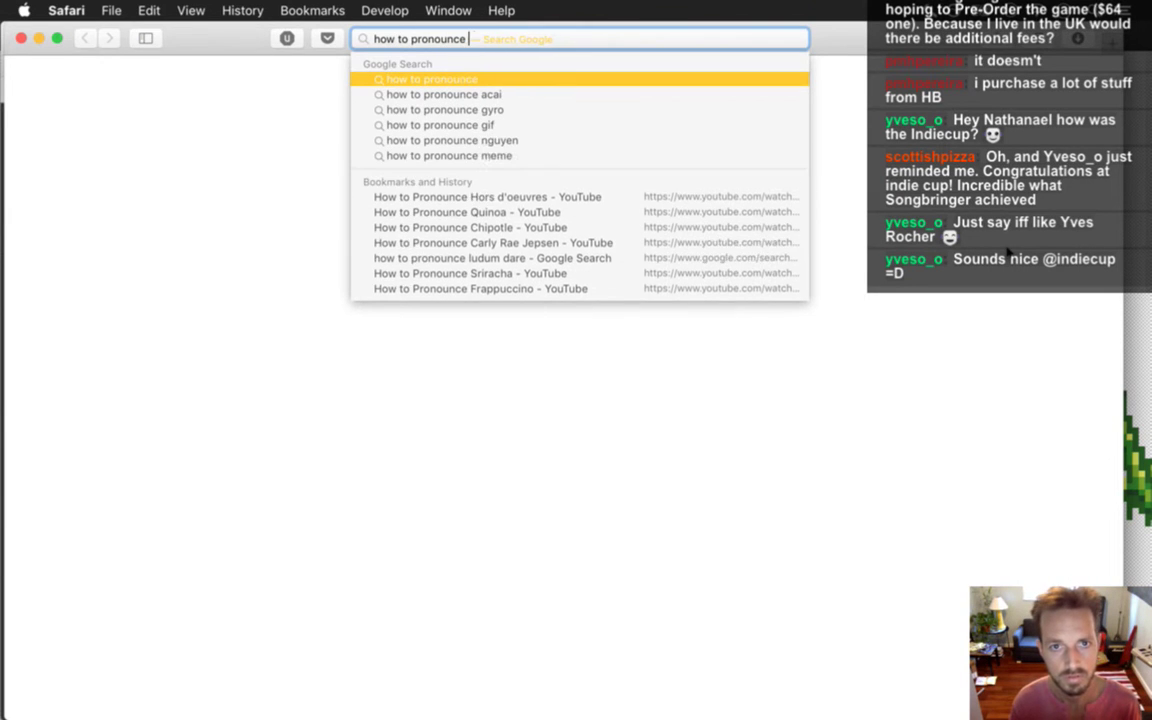
{"action": "key", "text": "Return"}
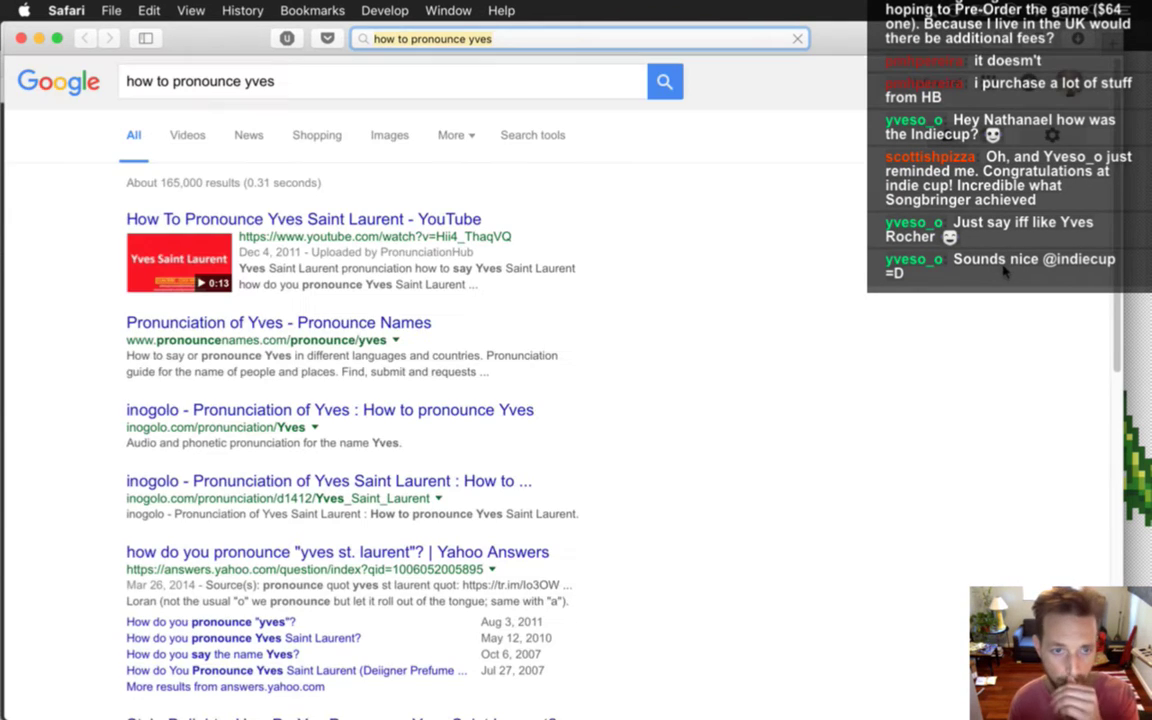
{"action": "left_click", "coordinate": [338, 216]}
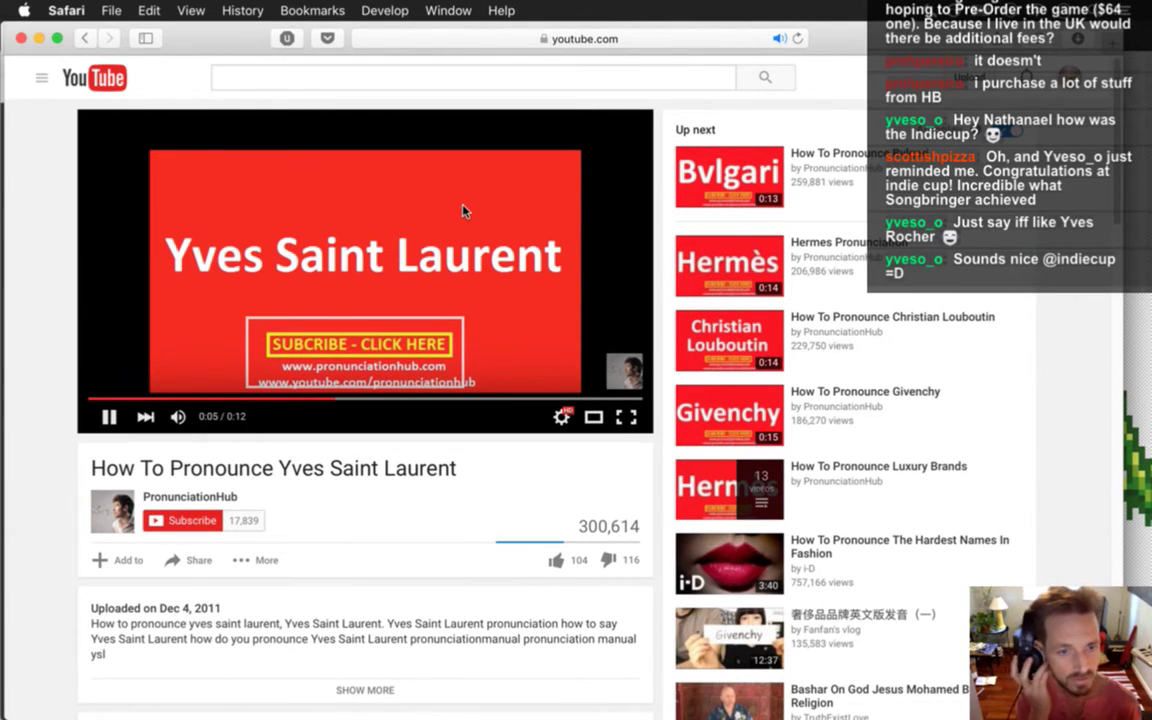
- Switch to Xcode and run the Songbringer game
{"action": "key", "text": "super+Tab"}
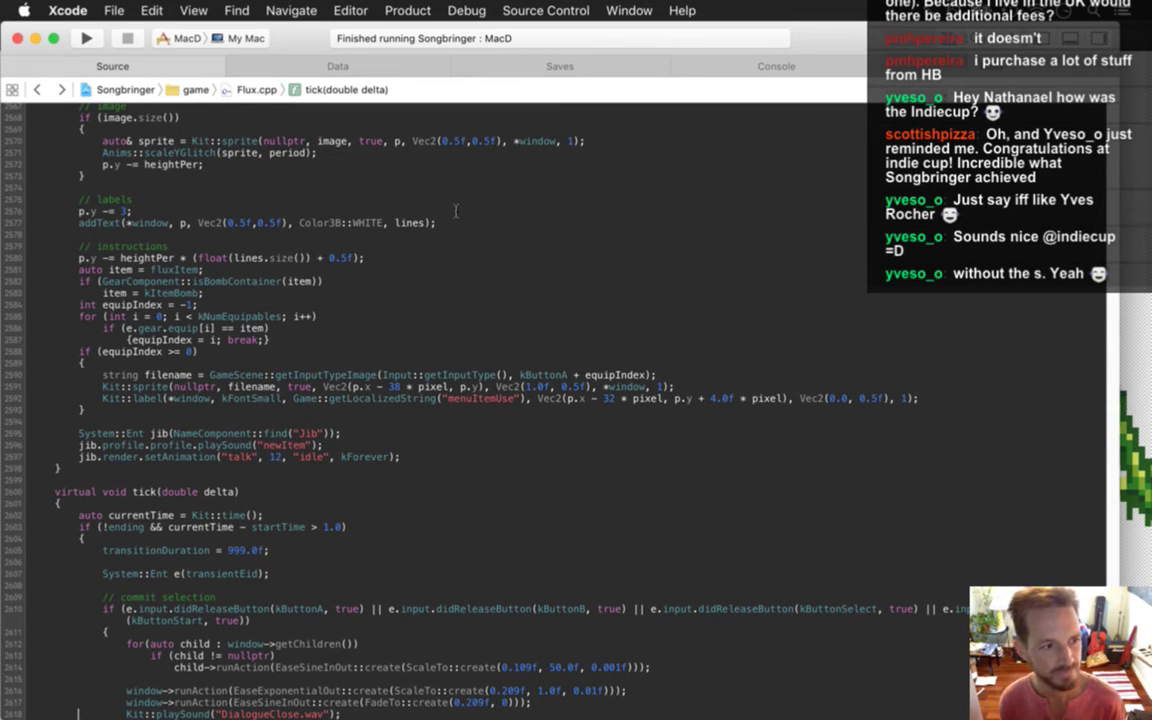
{"action": "left_click", "coordinate": [476, 426]}
{"action": "key", "text": "super+Tab"}
{"action": "key", "text": "super+Tab"}
{"action": "key", "text": "super+Tab"}
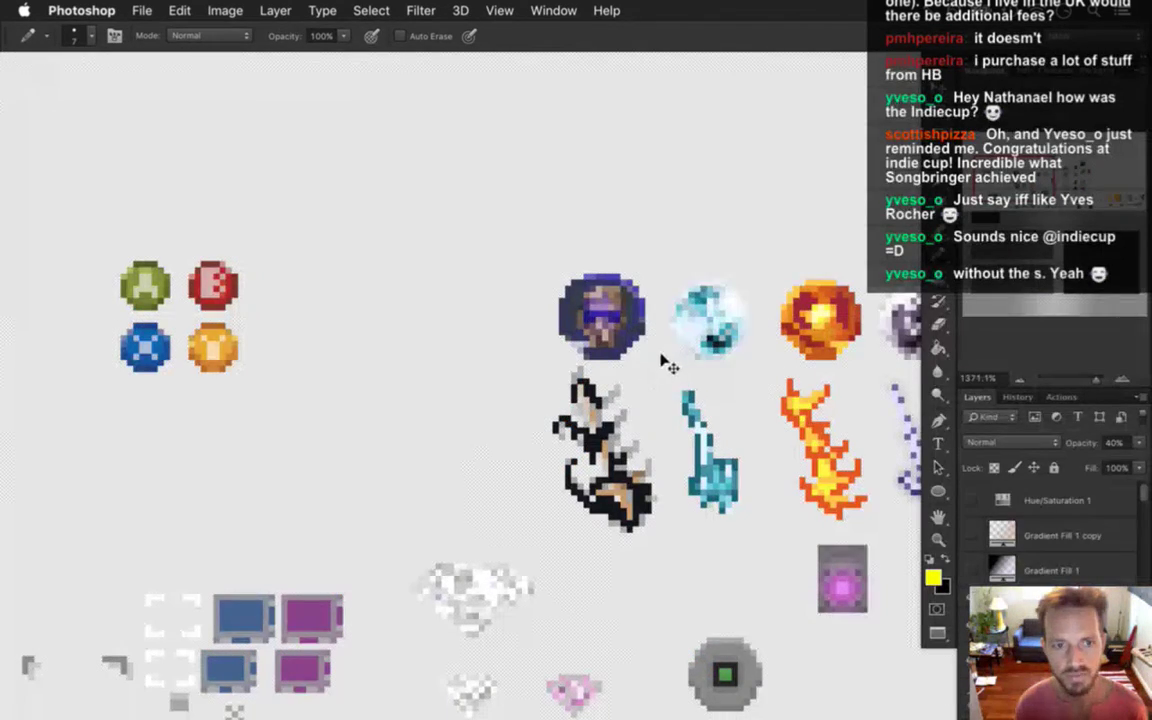
{"action": "key", "text": "super+Tab"}
{"action": "key", "text": "super+Tab"}
{"action": "key", "text": "super+Tab"}
{"action": "key", "text": "super+Tab"}
{"action": "key", "text": "super+Tab"}
{"action": "key", "text": "super+Tab"}
{"action": "key", "text": "super+r"}
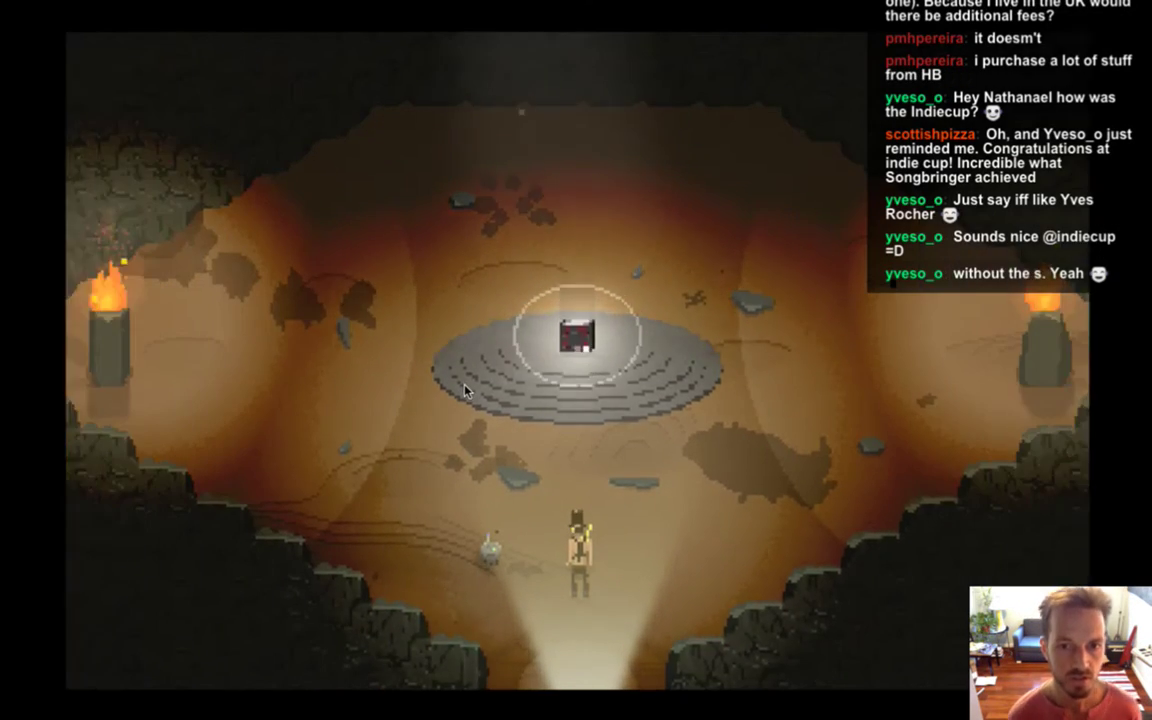
- Walk the character up to the altar to collect the bomb container, and quit the game
{"action": "key", "text": "w"}
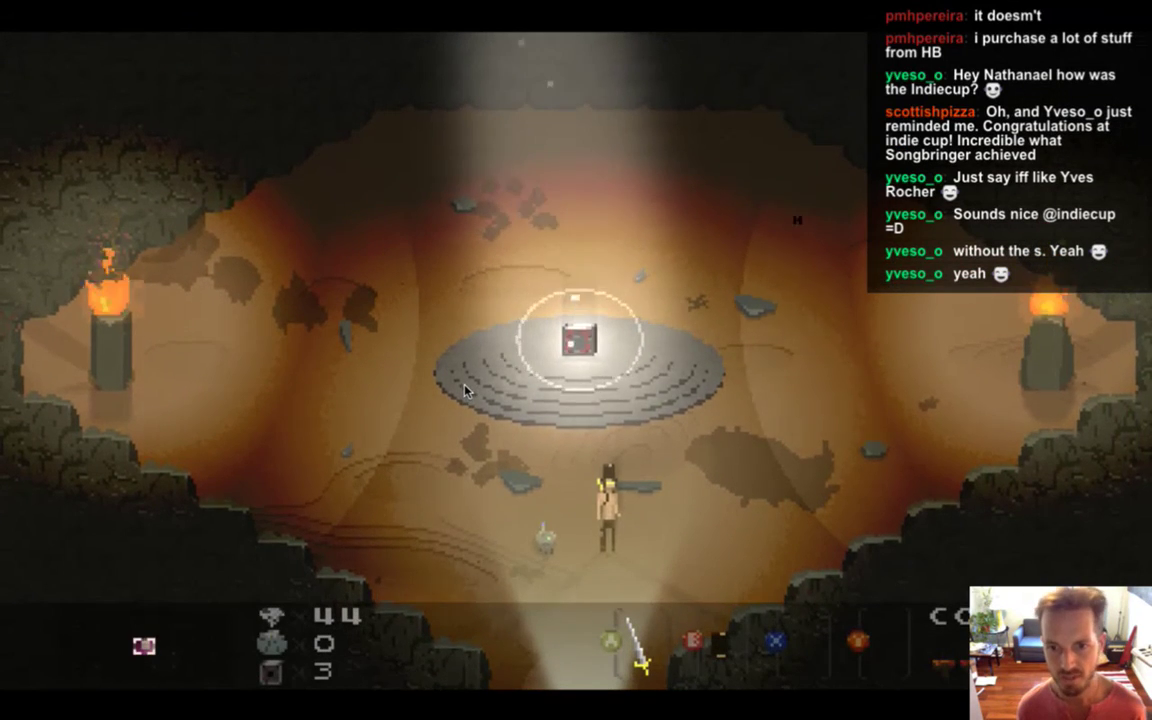
{"action": "key", "text": "w"}
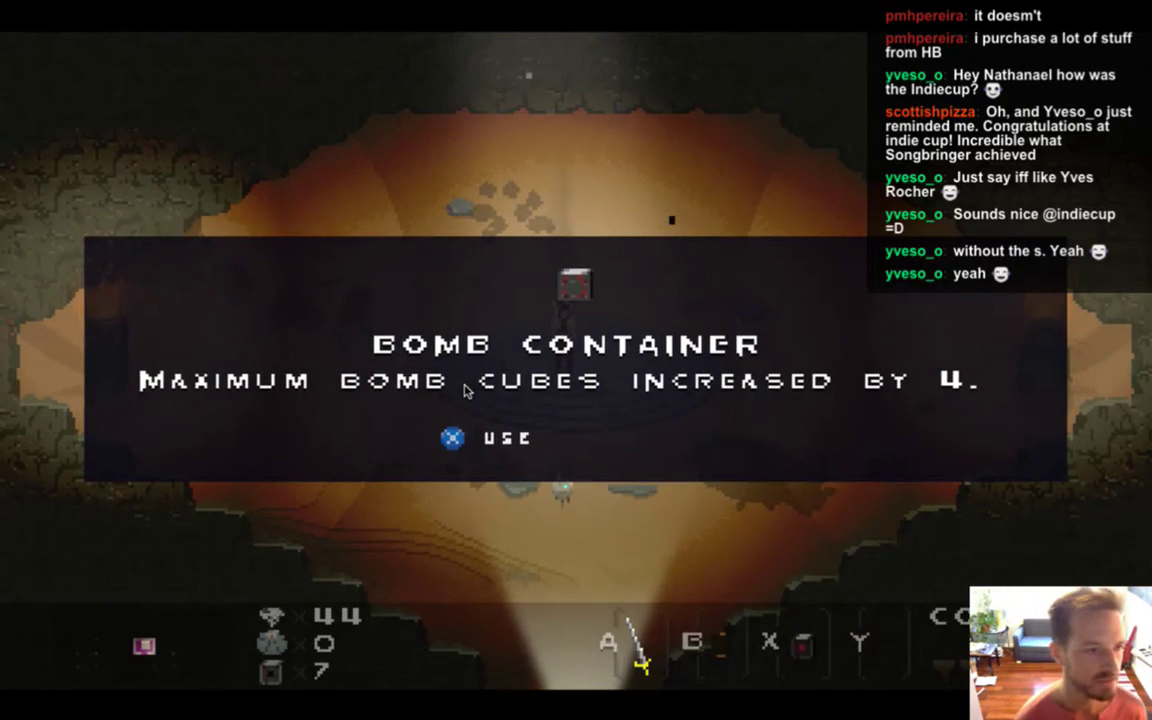
{"action": "key", "text": "super+q"}
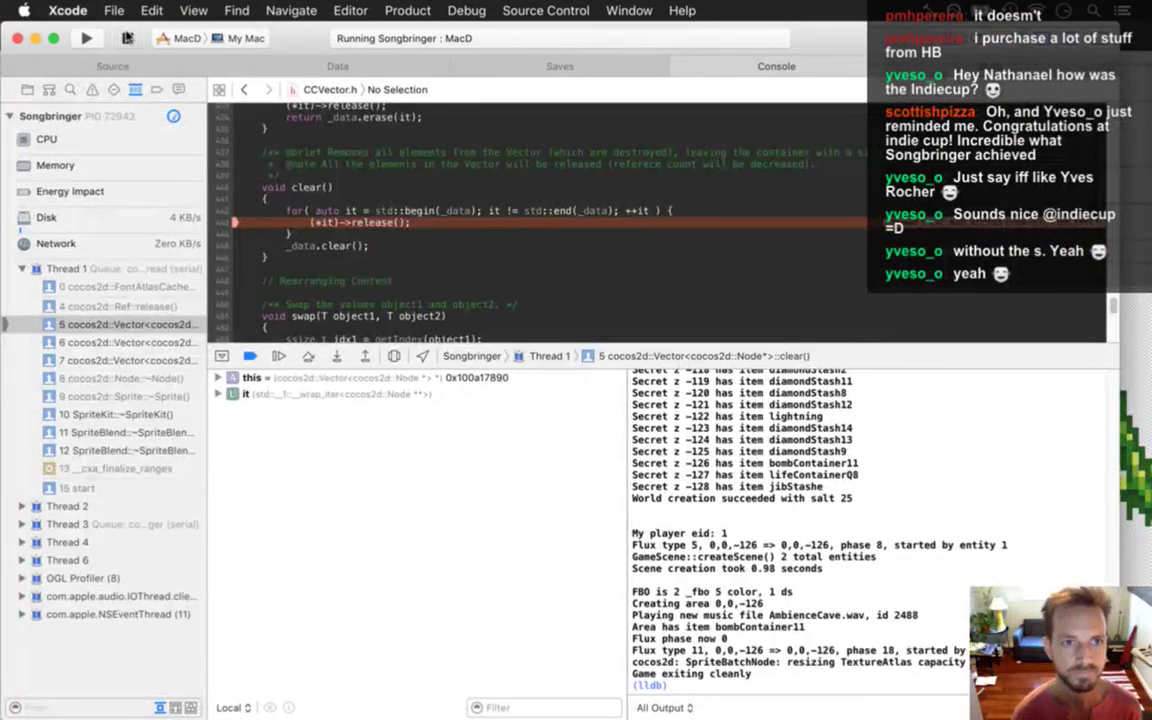
- Switch to Photoshop, reduce the Pencil size to 1 px, and activate the layer holding the coloured button shapes
{"action": "key", "text": "super+Tab"}
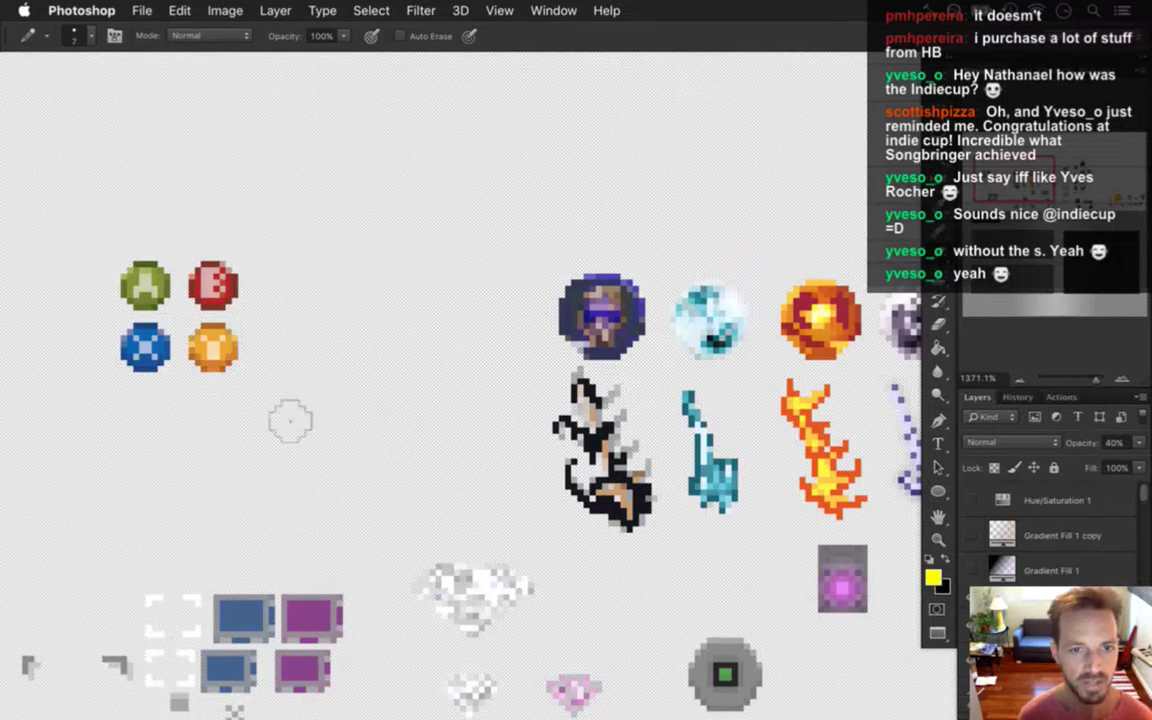
{"action": "key", "text": "bracketleft"}
{"action": "key", "text": "bracketleft"}
{"action": "key", "text": "bracketleft"}
{"action": "key", "text": "bracketleft"}
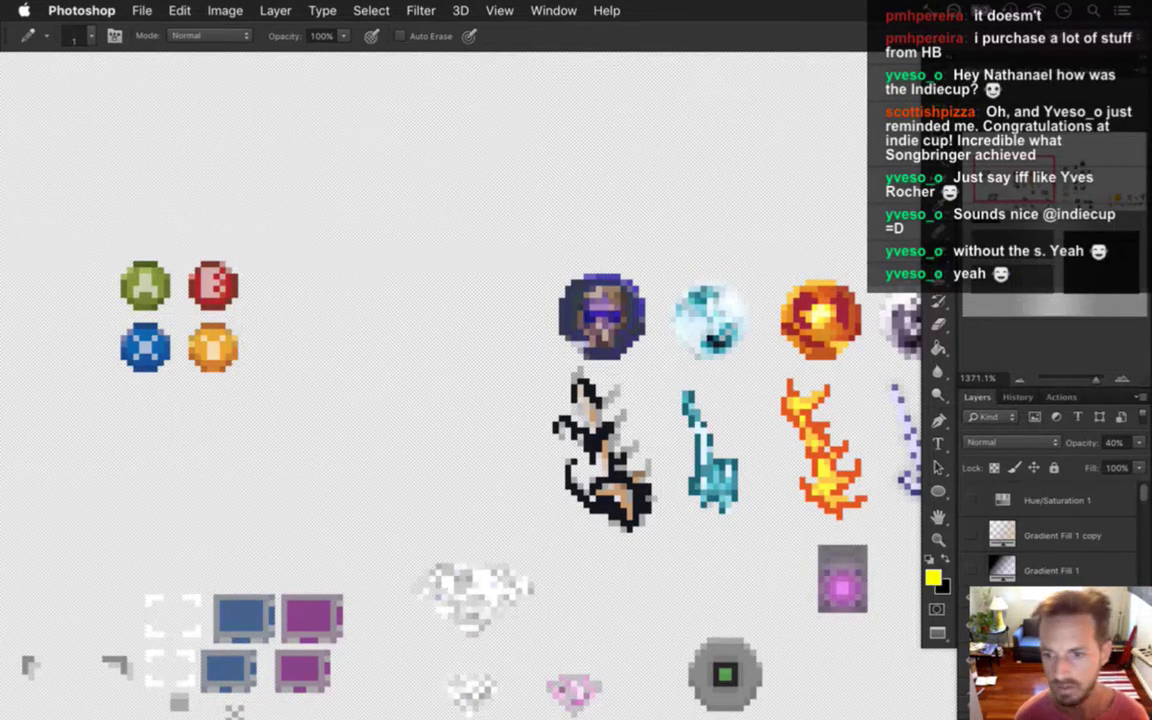
{"action": "scroll", "coordinate": [1145, 500], "scroll_direction": "down", "scroll_amount": 2}
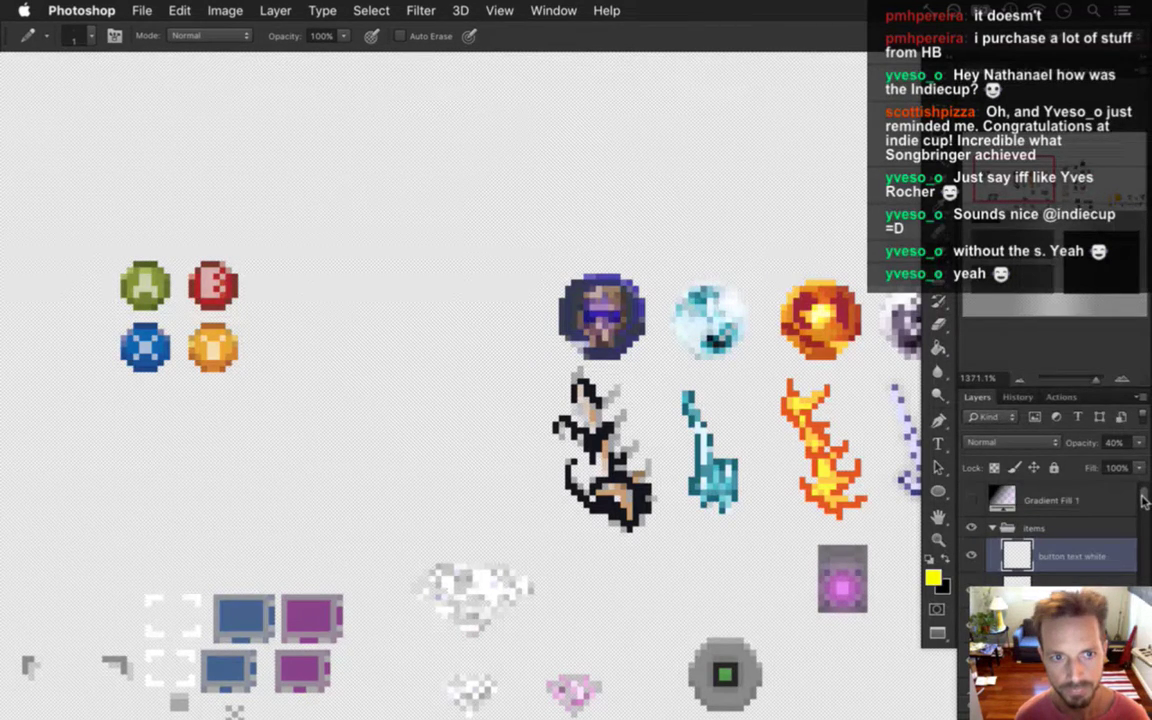
{"action": "scroll", "coordinate": [1145, 500], "scroll_direction": "down", "scroll_amount": 1}
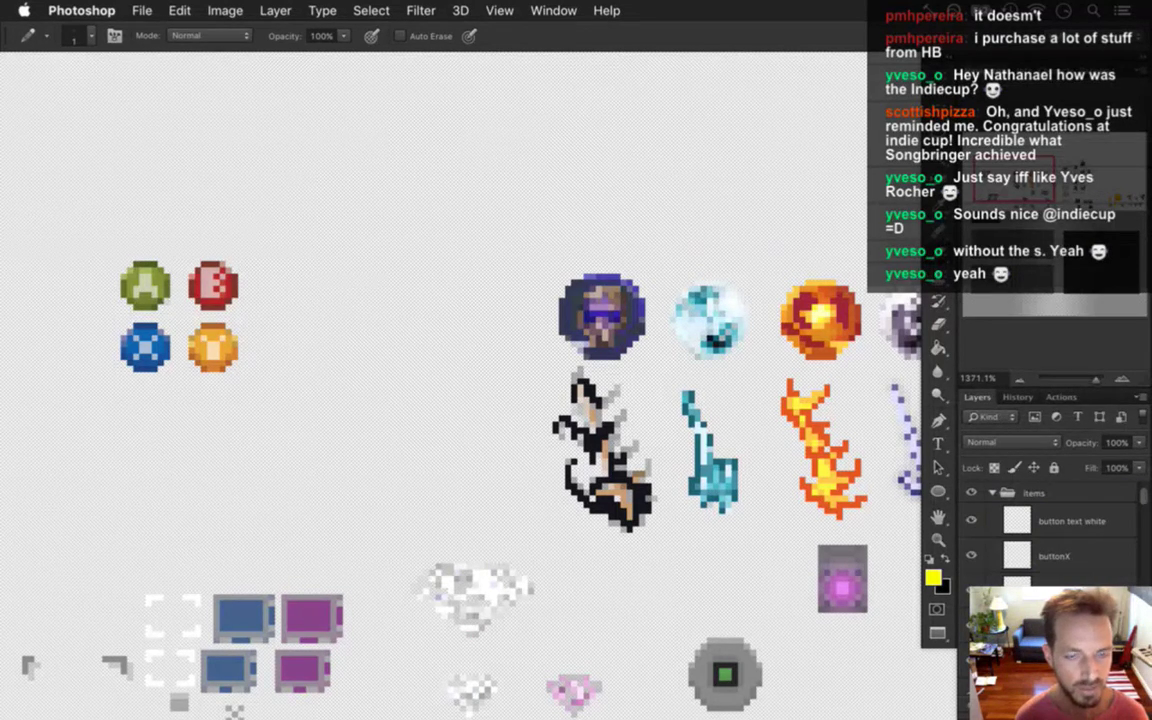
{"action": "key", "text": "super+Tab"}
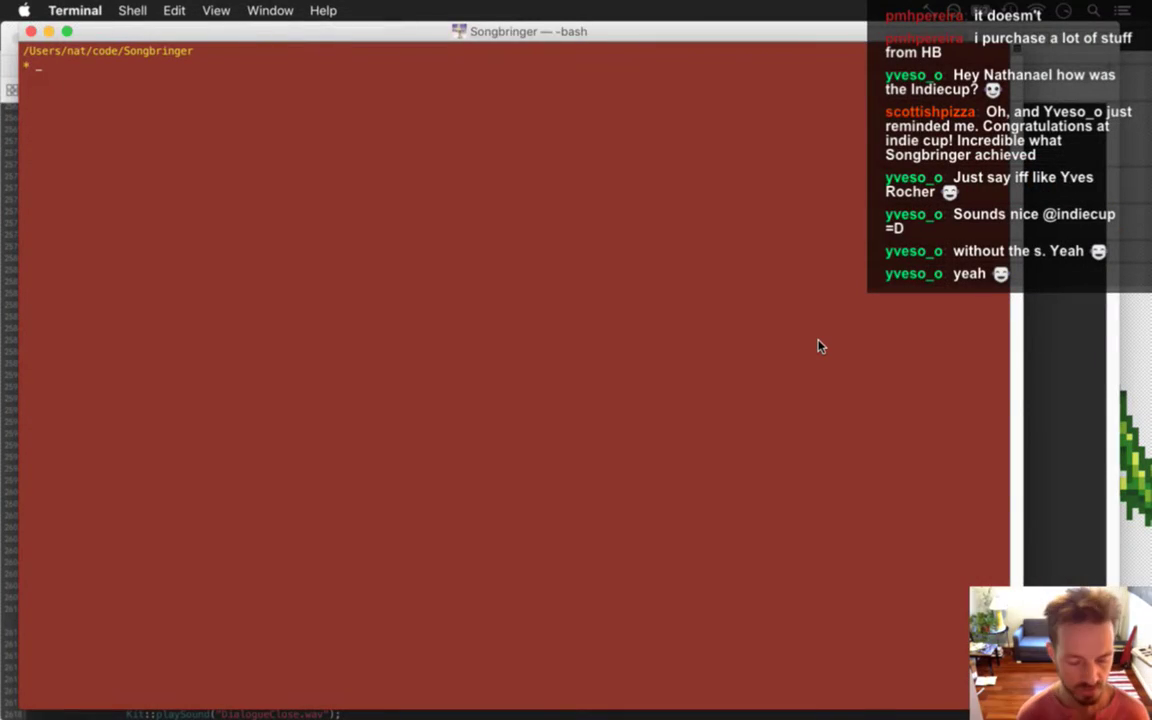
{"action": "key", "text": "super+Tab"}
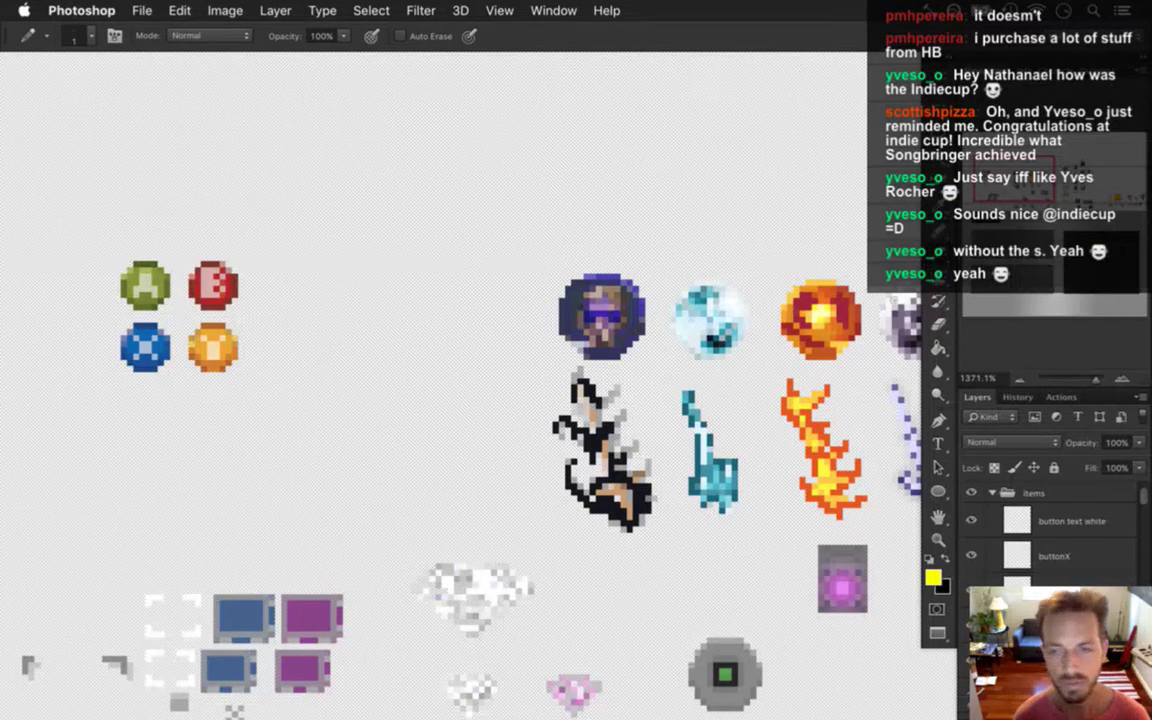
- Marquee-select the right part of the green A button and hide the "button text white" layer
{"action": "key", "text": "m"}
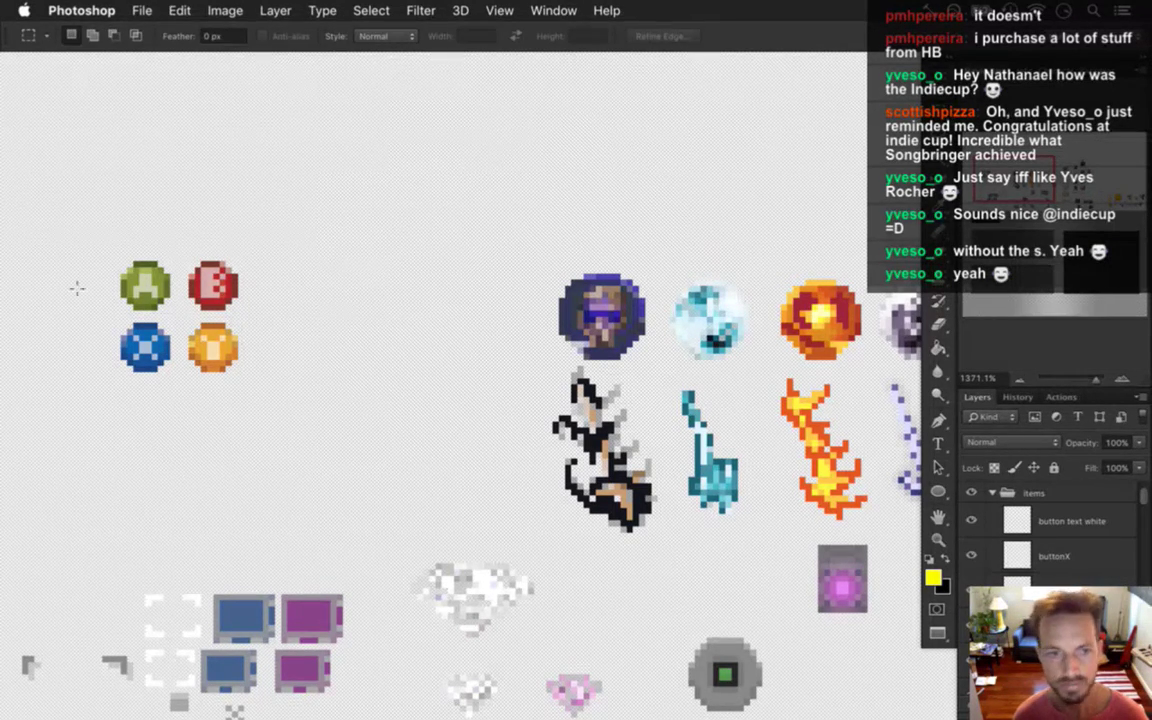
{"action": "left_click_drag", "start_coordinate": [138, 242], "coordinate": [170, 312]}
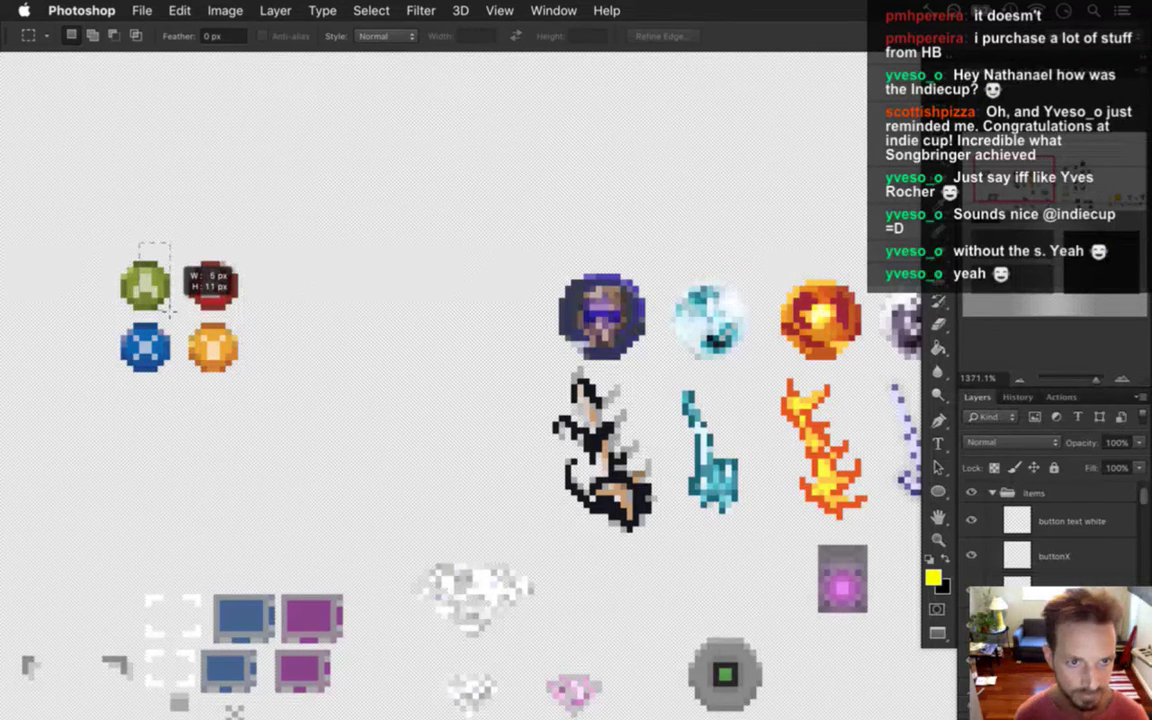
{"action": "left_click_drag", "start_coordinate": [176, 266], "coordinate": [176, 321]}
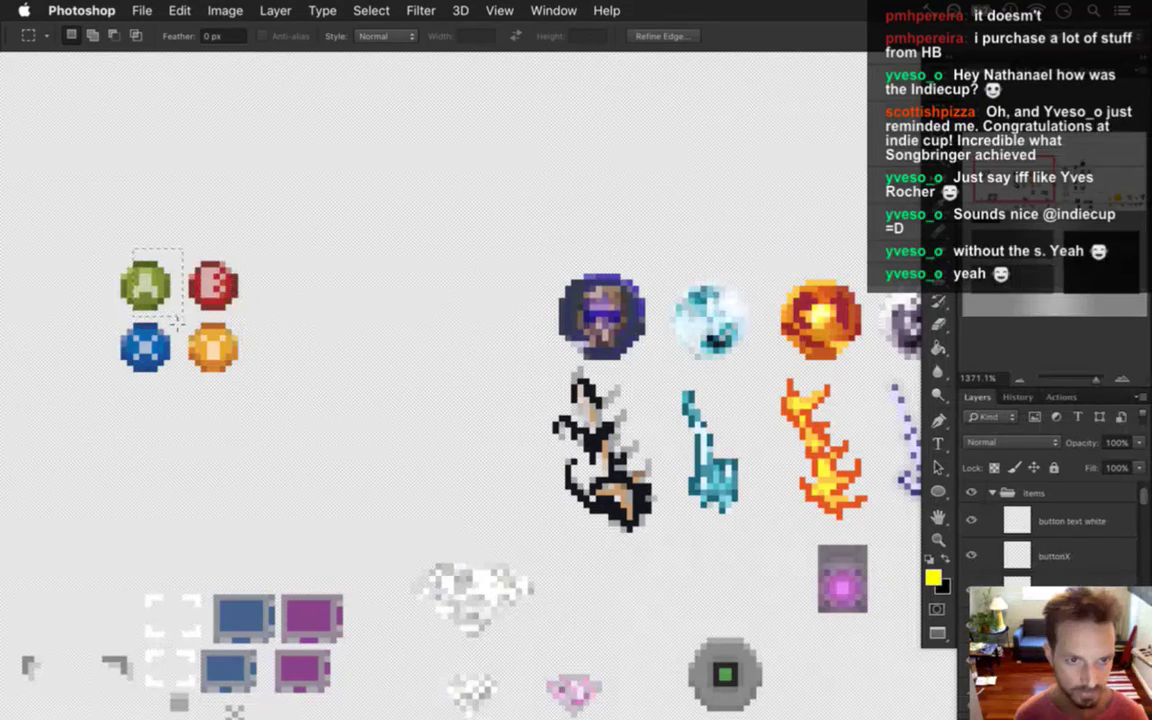
{"action": "key", "text": "ctrl+comma"}
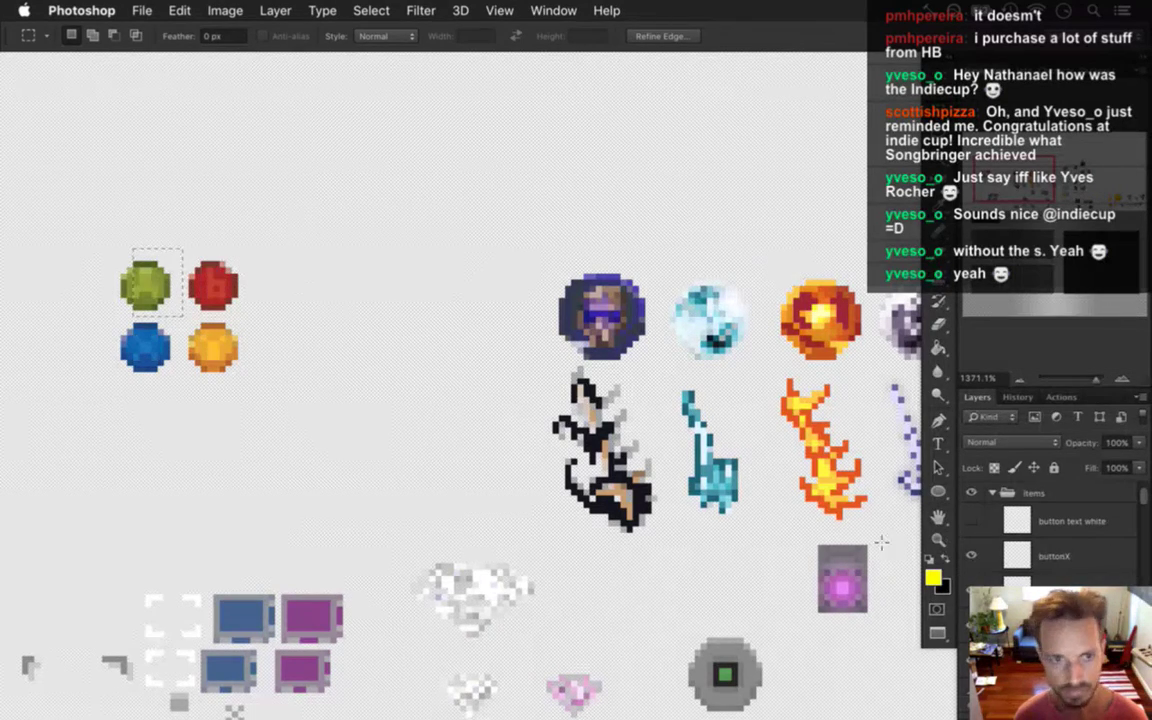
- Widen the green A button by moving the selected right part 1 px to the right, and deselect it
{"action": "scroll", "coordinate": [138, 322], "scroll_direction": "up", "scroll_amount": 3}
{"action": "scroll", "coordinate": [178, 332], "scroll_direction": "up", "scroll_amount": 3}
{"action": "scroll", "coordinate": [257, 368], "scroll_direction": "left", "scroll_amount": 5}
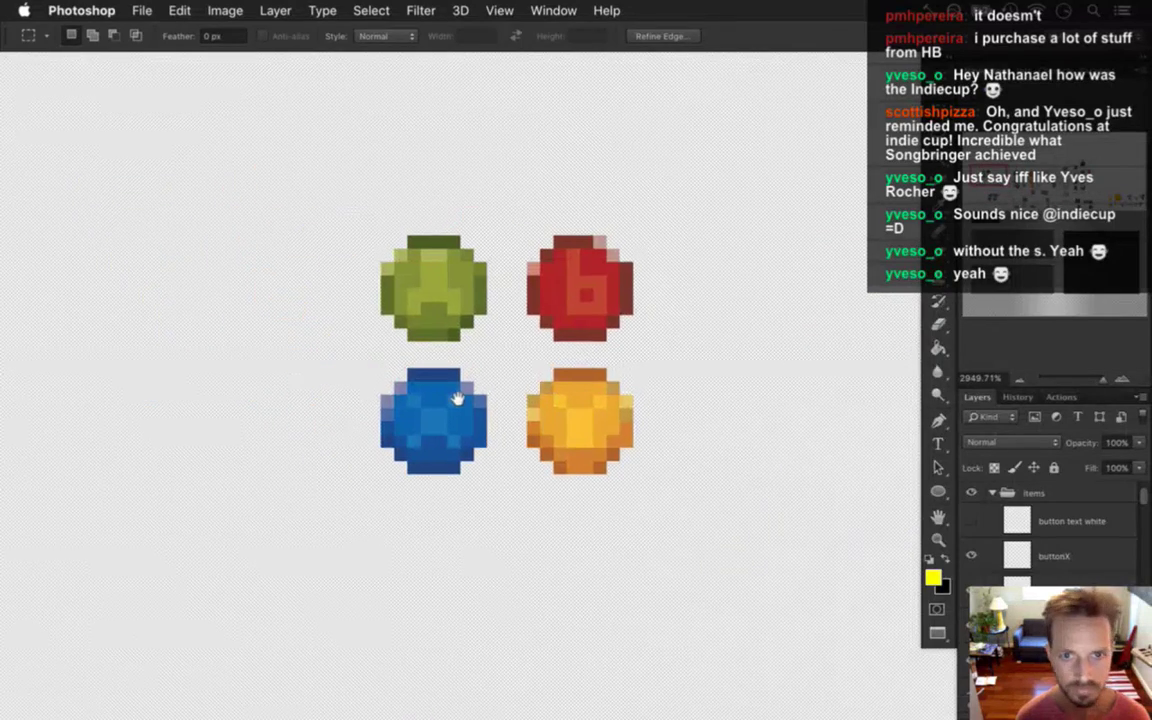
{"action": "scroll", "coordinate": [468, 391], "scroll_direction": "up", "scroll_amount": 2}
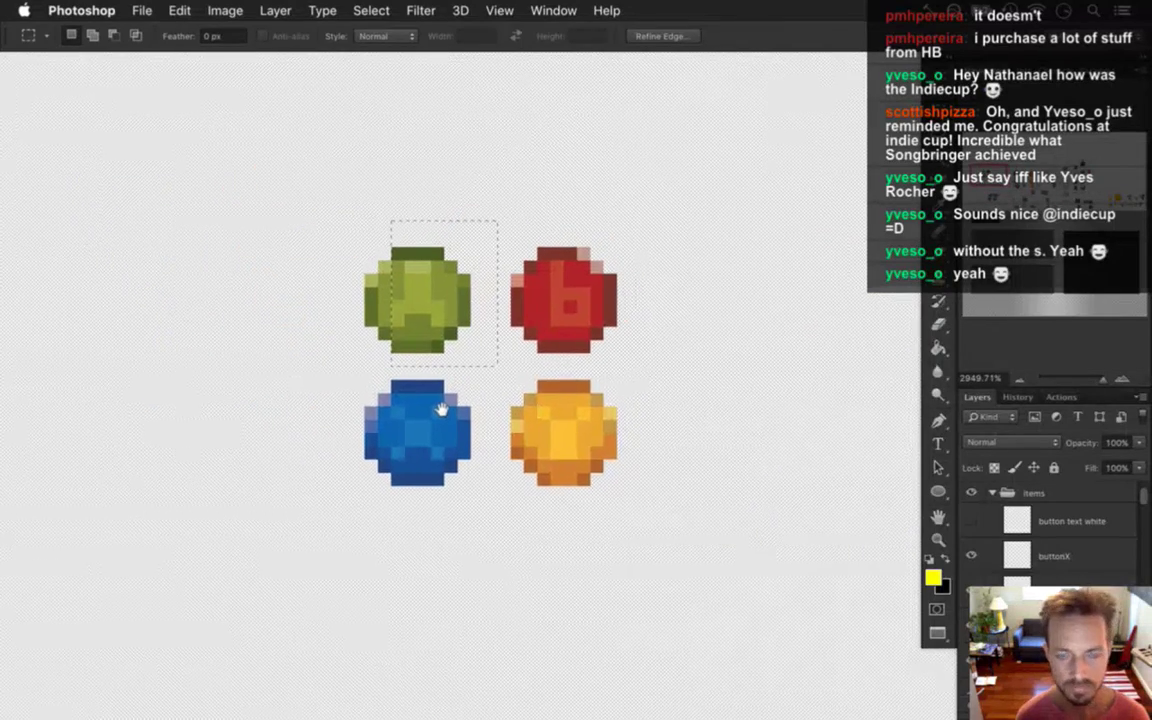
{"action": "key", "text": "v"}
{"action": "left_click", "coordinate": [423, 265]}
{"action": "left_click_drag", "start_coordinate": [423, 265], "coordinate": [437, 266]}
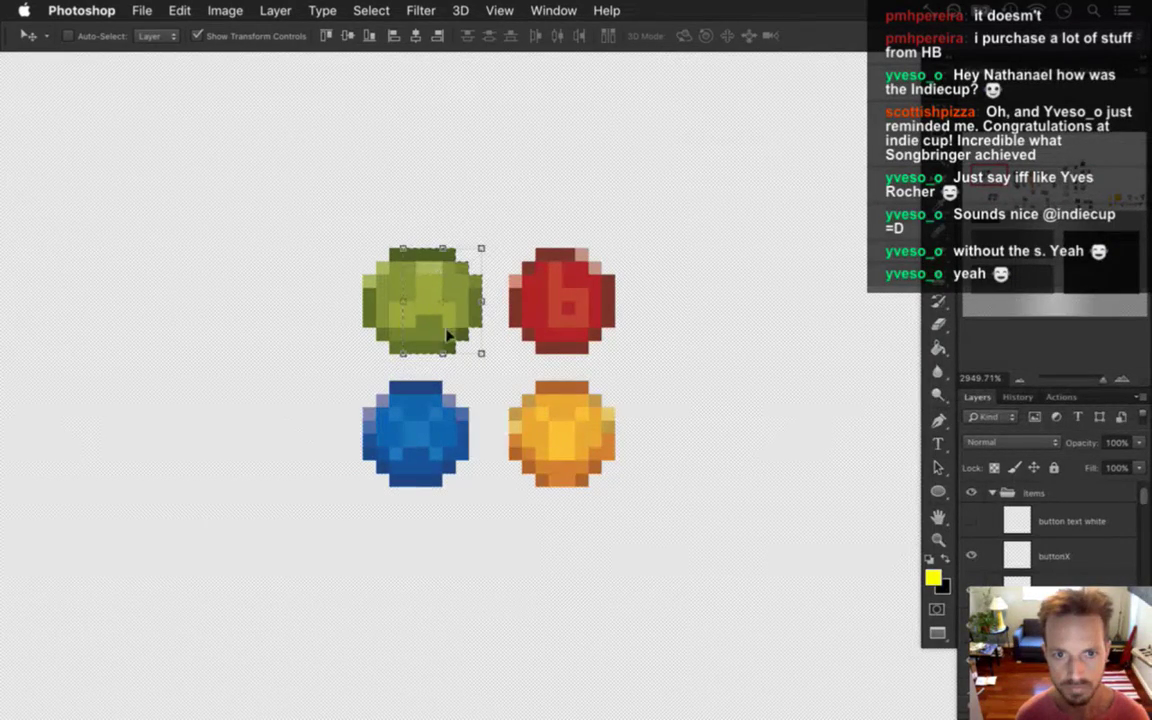
{"action": "key", "text": "ctrl+d"}
- Make the green A button taller by selecting its lower part and moving it 1 px down, and deselect it
{"action": "key", "text": "m"}
{"action": "left_click_drag", "start_coordinate": [347, 295], "coordinate": [482, 362]}
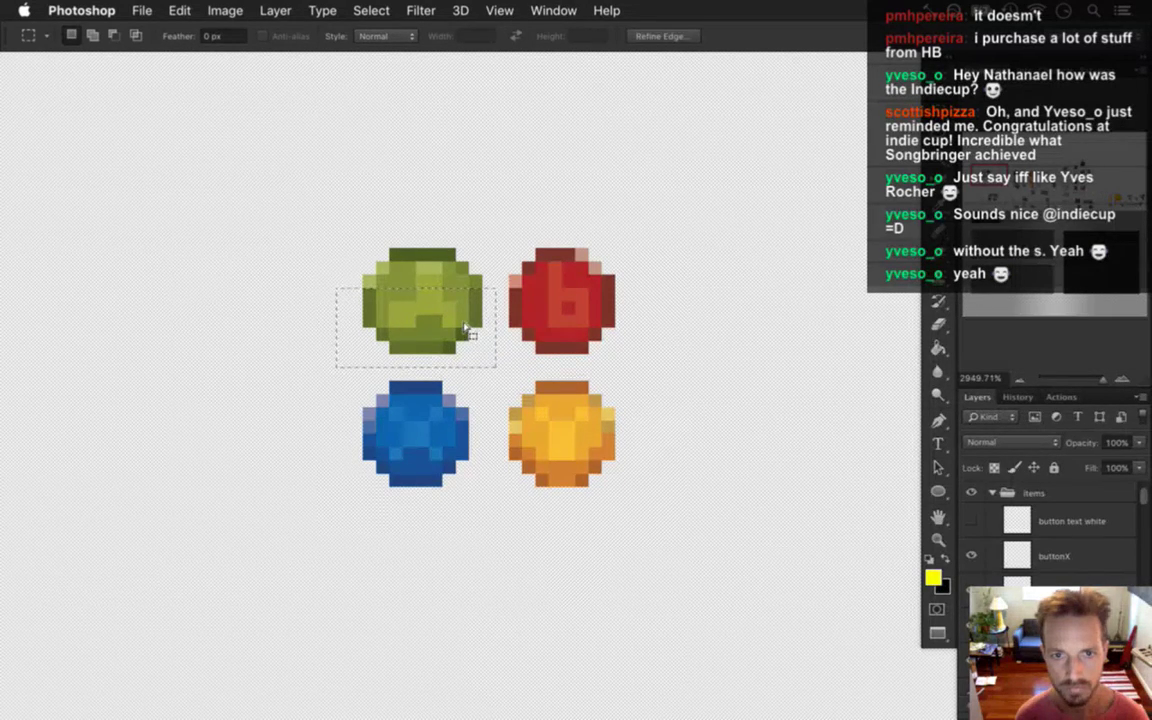
{"action": "key", "text": "v"}
{"action": "left_click_drag", "start_coordinate": [466, 299], "coordinate": [470, 310]}
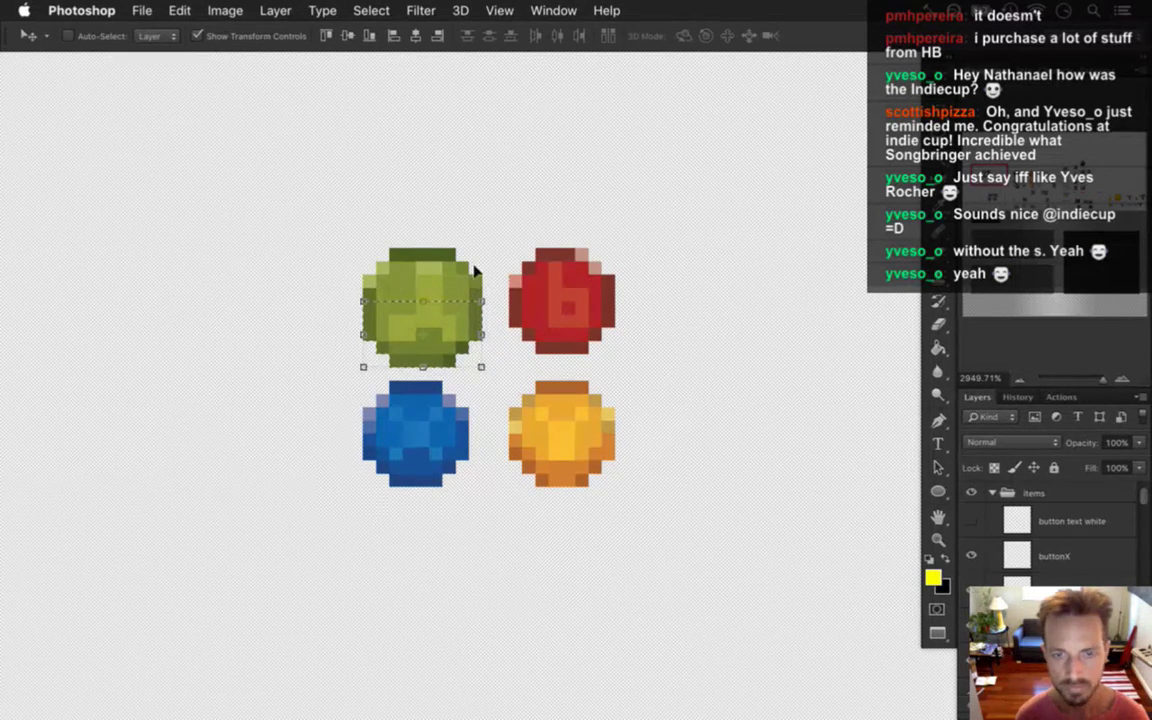
{"action": "key", "text": "ctrl+d"}
- Redraw the letter A and the top highlight of the green button with the Pencil, using greens sampled from the button
{"action": "key", "text": "m"}
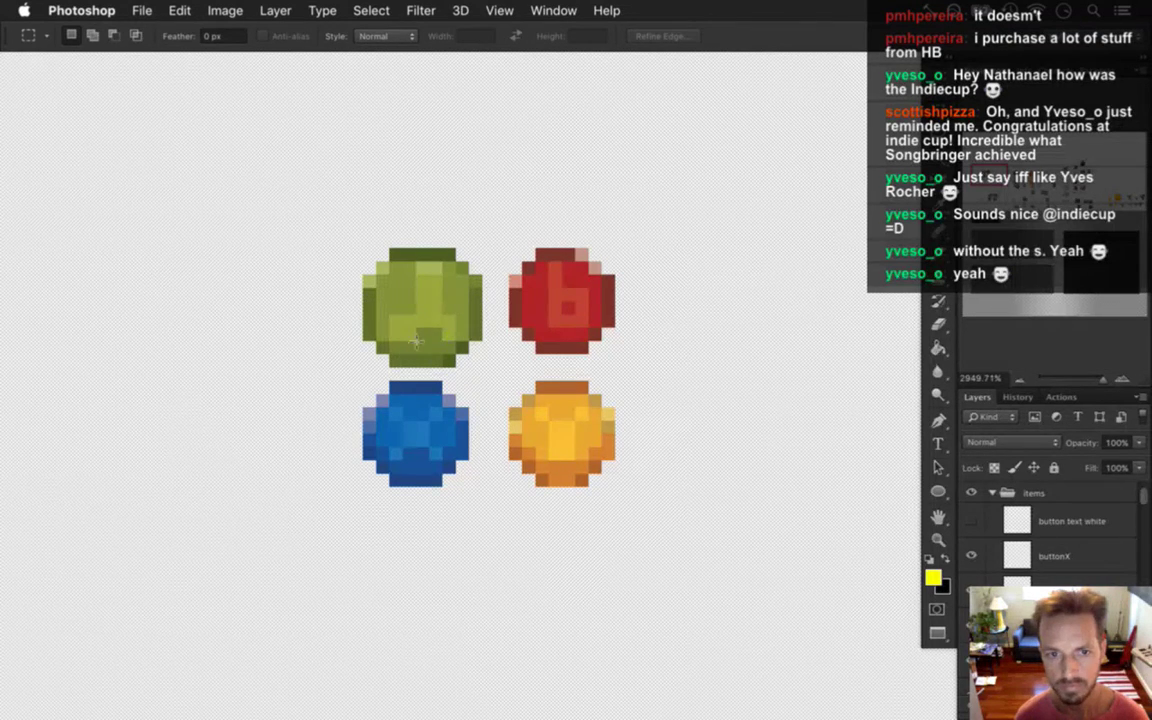
{"action": "key", "text": "i"}
{"action": "left_click", "coordinate": [423, 344]}
{"action": "key", "text": "b"}
{"action": "left_click", "coordinate": [437, 334]}
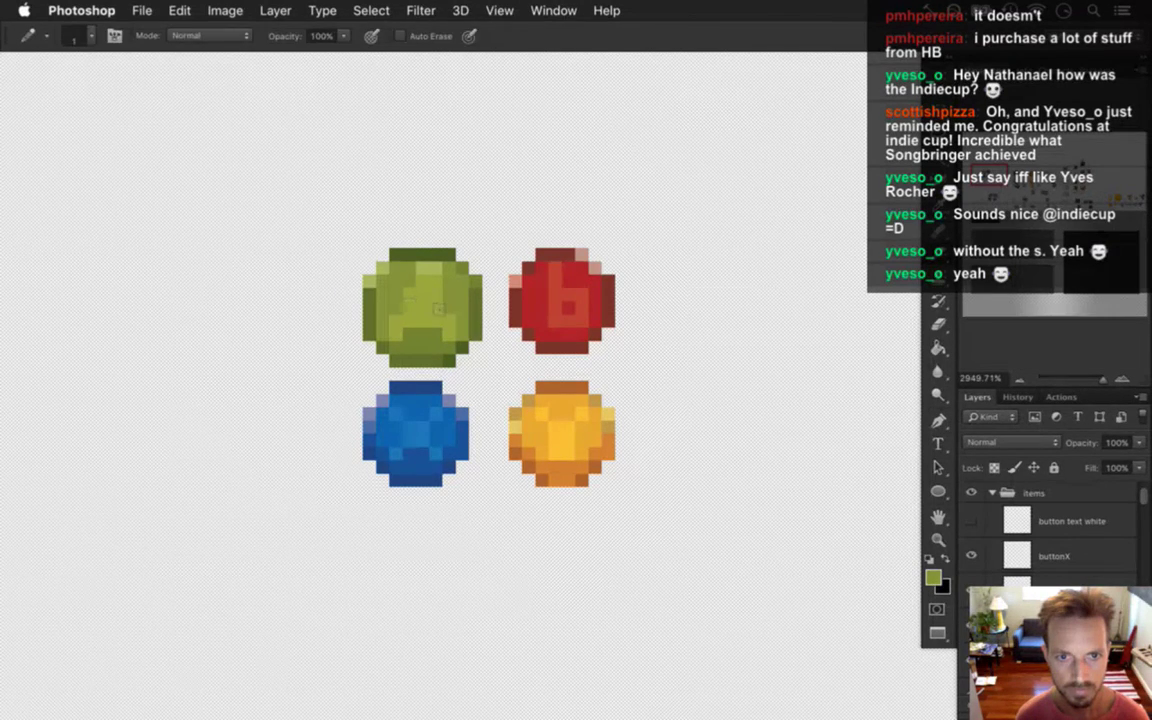
{"action": "left_click", "coordinate": [388, 250], "text": "alt"}
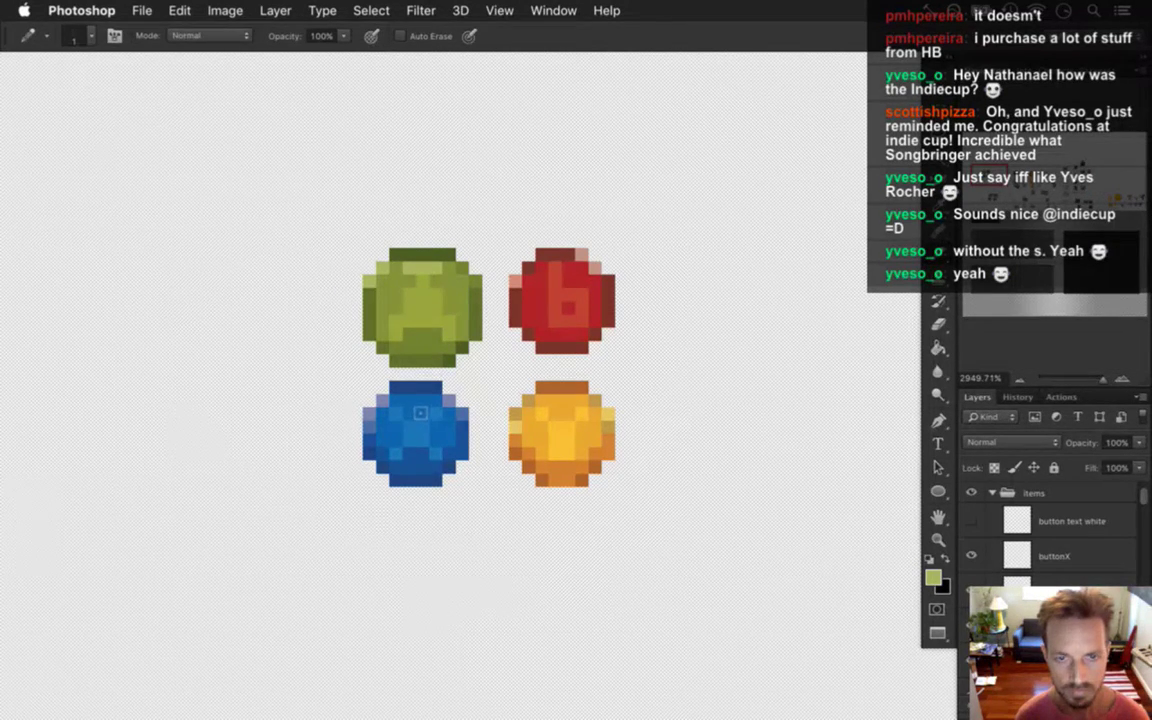
{"action": "left_click", "coordinate": [410, 298], "text": "alt"}
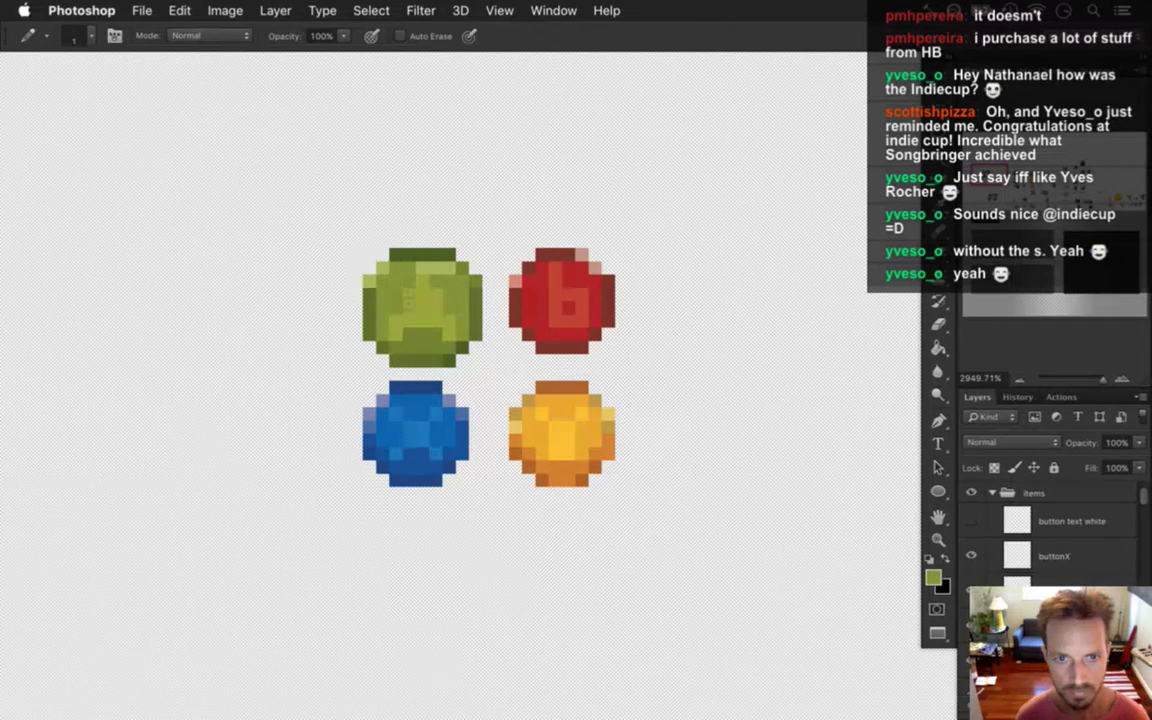
{"action": "left_click", "coordinate": [407, 288], "text": "alt"}
{"action": "left_click", "coordinate": [440, 300], "text": "alt"}
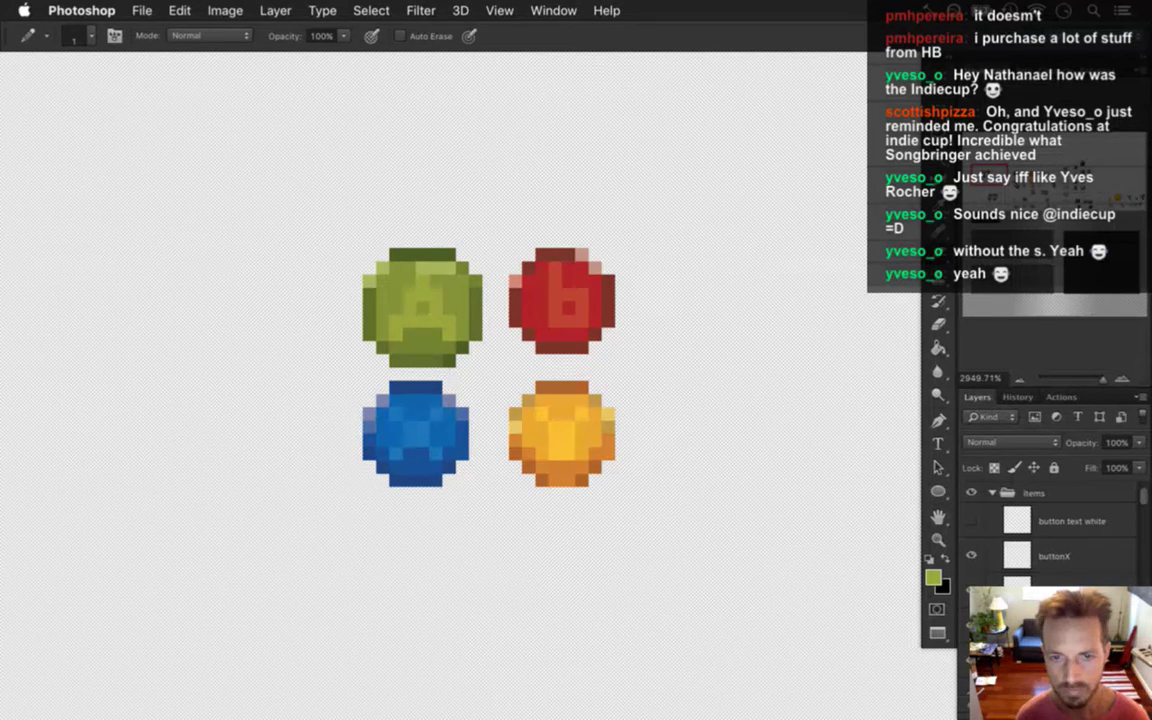
- Refine the legs of the letter A on the green button with sampled green pixels
{"action": "left_click_drag", "start_coordinate": [457, 371], "coordinate": [470, 330]}
{"action": "left_click", "coordinate": [470, 313], "text": "alt"}
{"action": "mouse_move", "coordinate": [470, 395]}
{"action": "left_mouse_down"}
{"action": "mouse_move", "coordinate": [440, 398]}
{"action": "mouse_move", "coordinate": [517, 378]}
{"action": "mouse_move", "coordinate": [470, 374]}
{"action": "left_mouse_up"}
{"action": "key", "text": "alt"}
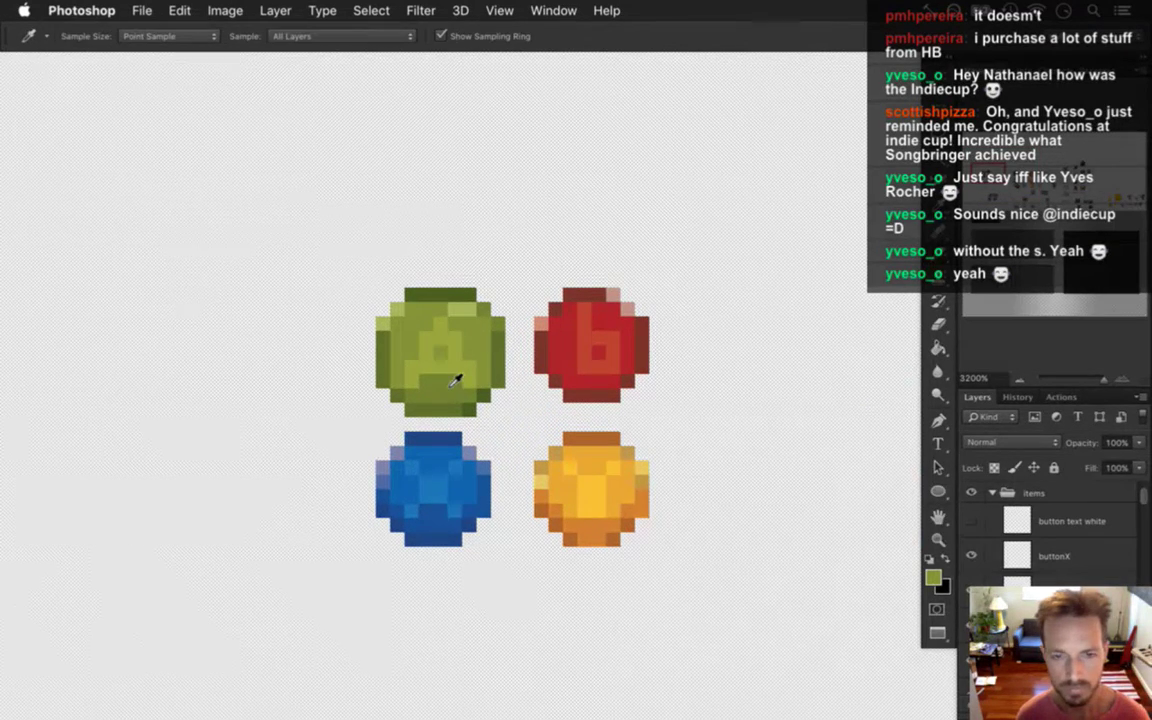
{"action": "left_click", "coordinate": [422, 360], "text": "alt"}
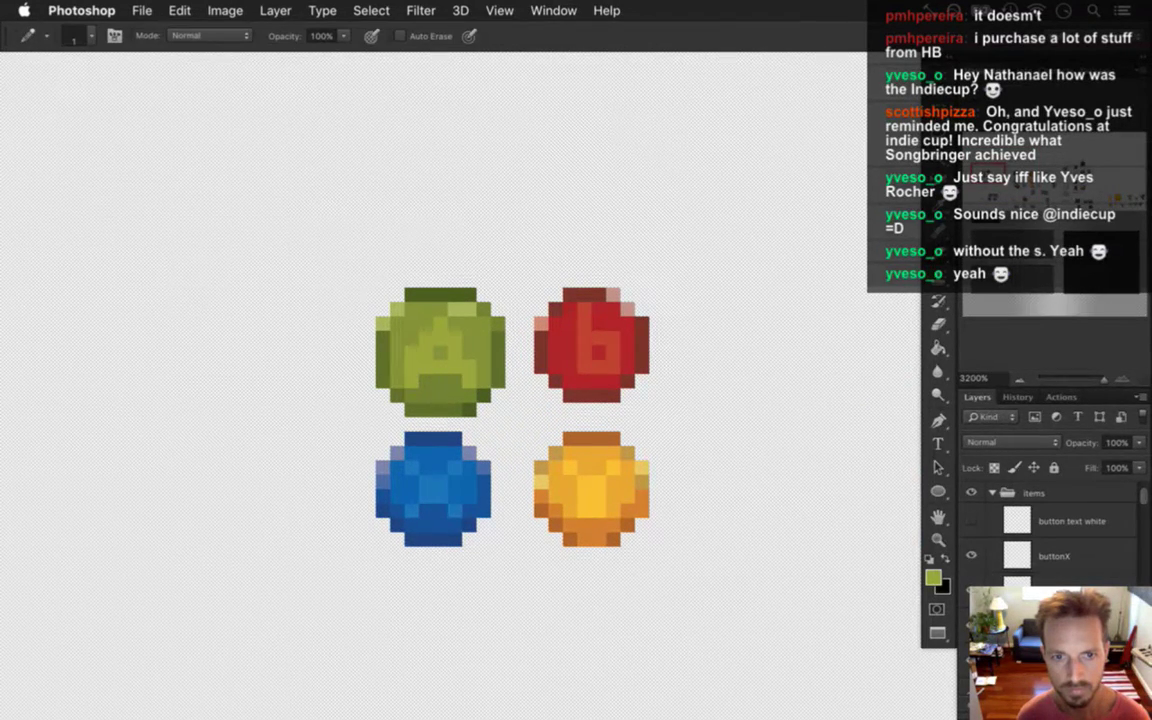
{"action": "left_click_drag", "start_coordinate": [452, 390], "coordinate": [483, 399]}
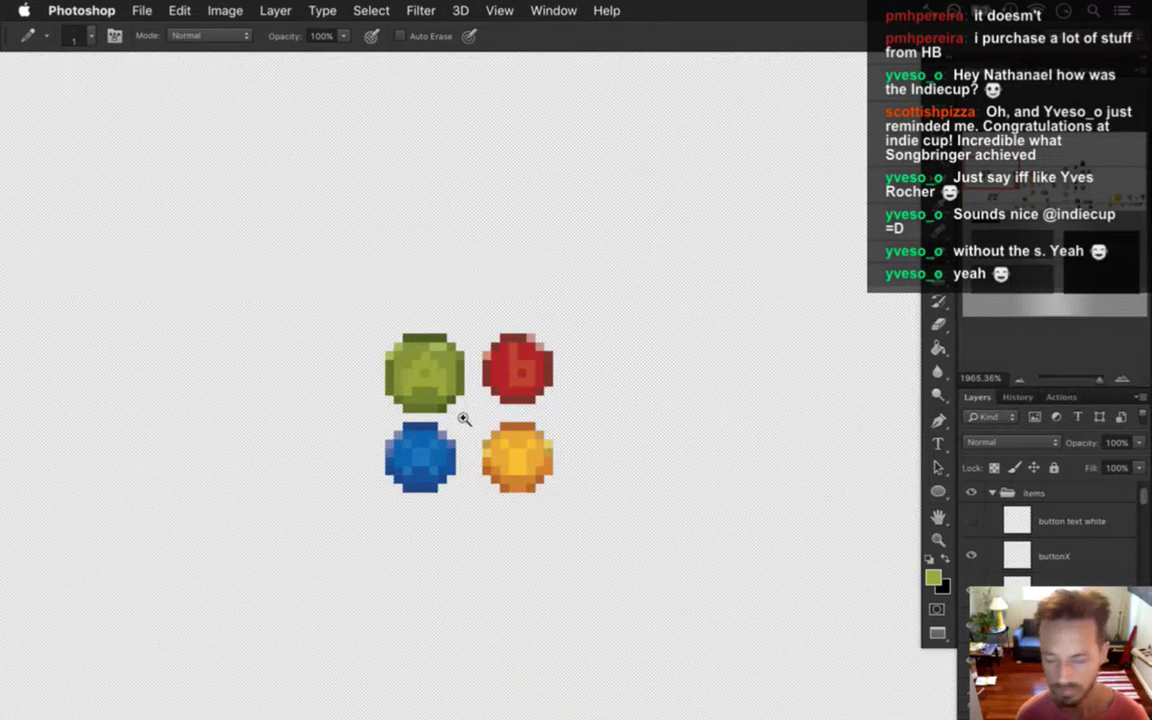
- Switch to the document with the game controller photo to examine its A, B, X and Y buttons
{"action": "left_click", "coordinate": [553, 10]}
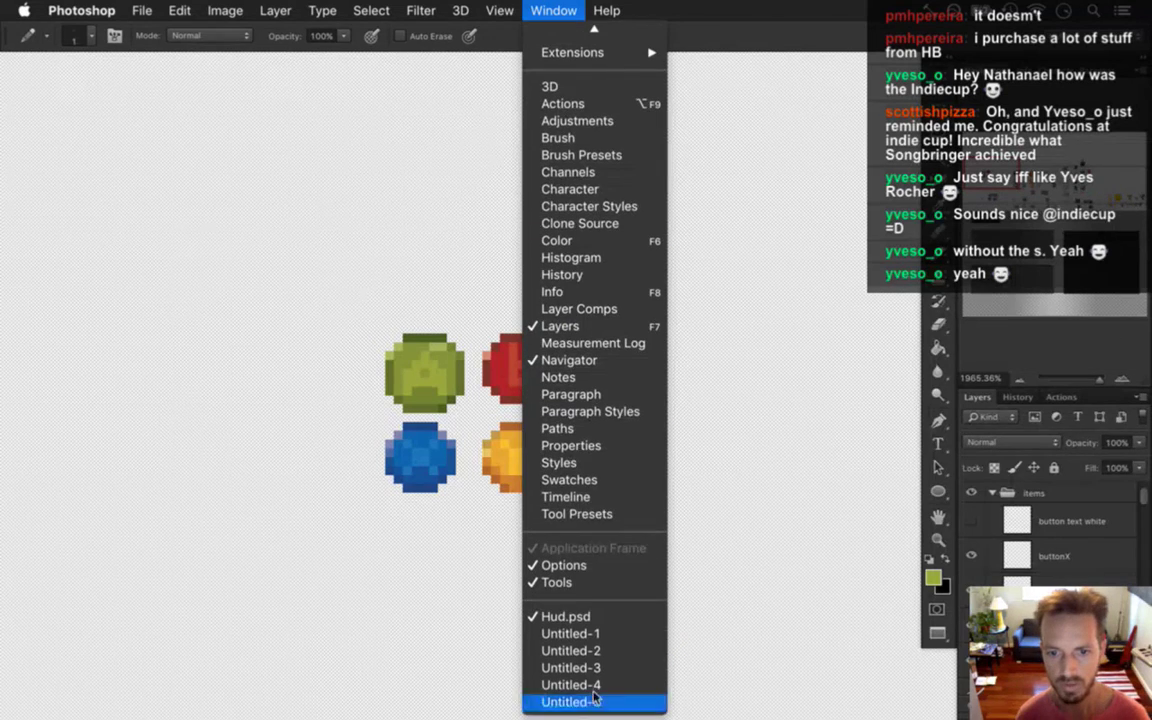
{"action": "left_click", "coordinate": [608, 651]}
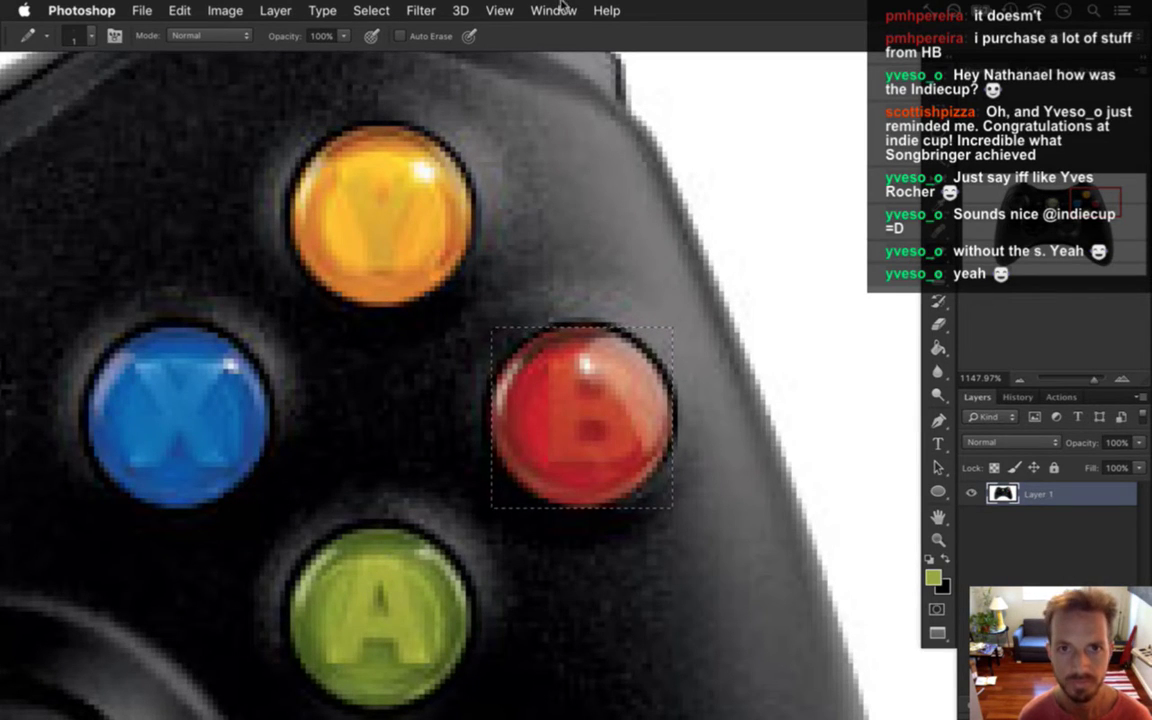
{"action": "left_click", "coordinate": [560, 10]}
{"action": "key", "text": "Escape"}
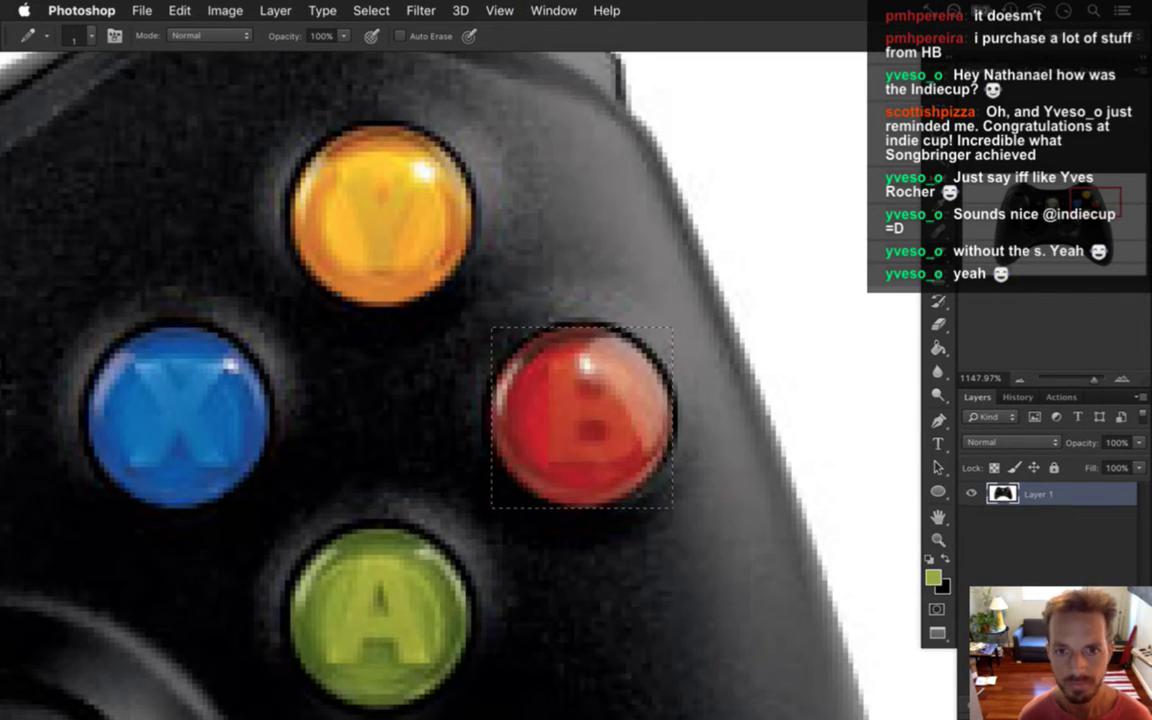
- Switch back to the Hud.psd document with the four pixel-art controller buttons
{"action": "left_click", "coordinate": [553, 10]}
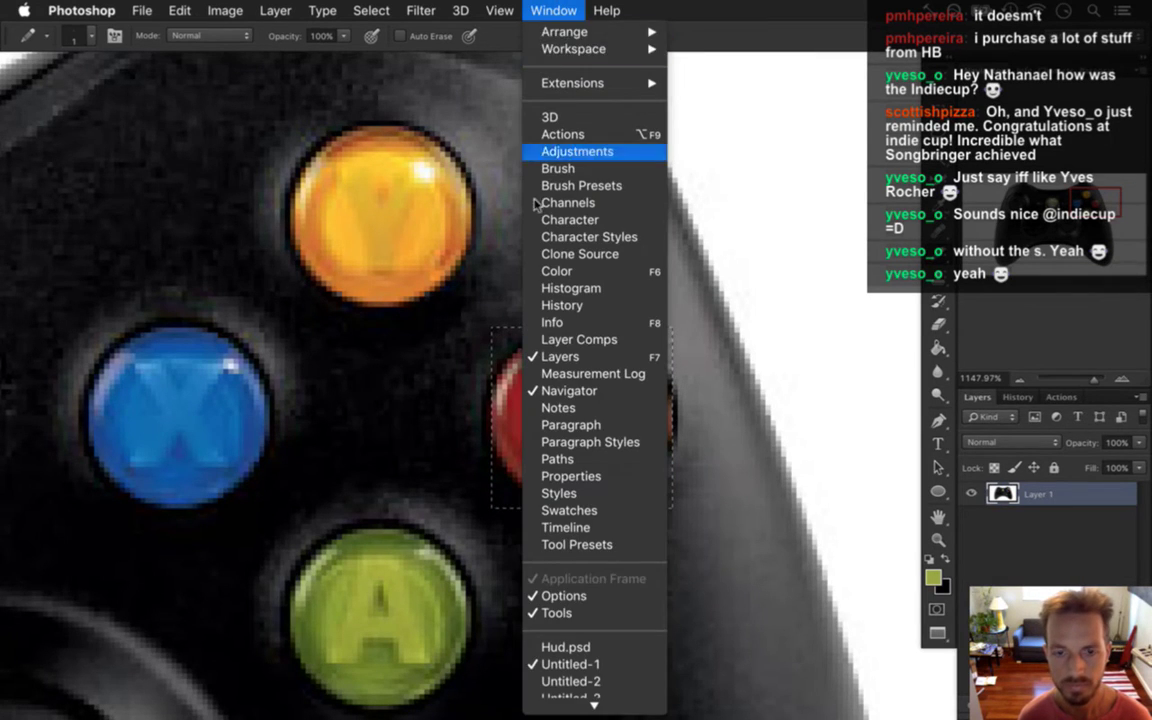
{"action": "left_click", "coordinate": [575, 618]}
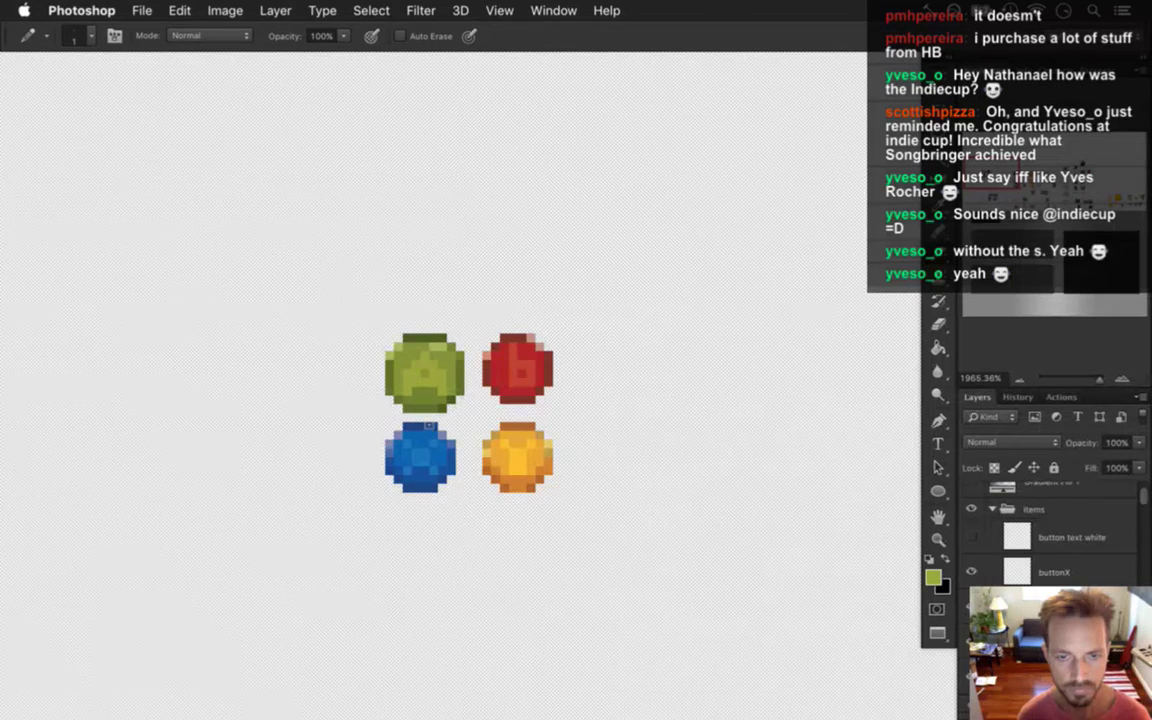
{"action": "scroll", "coordinate": [437, 373], "scroll_direction": "up", "scroll_amount": 2}
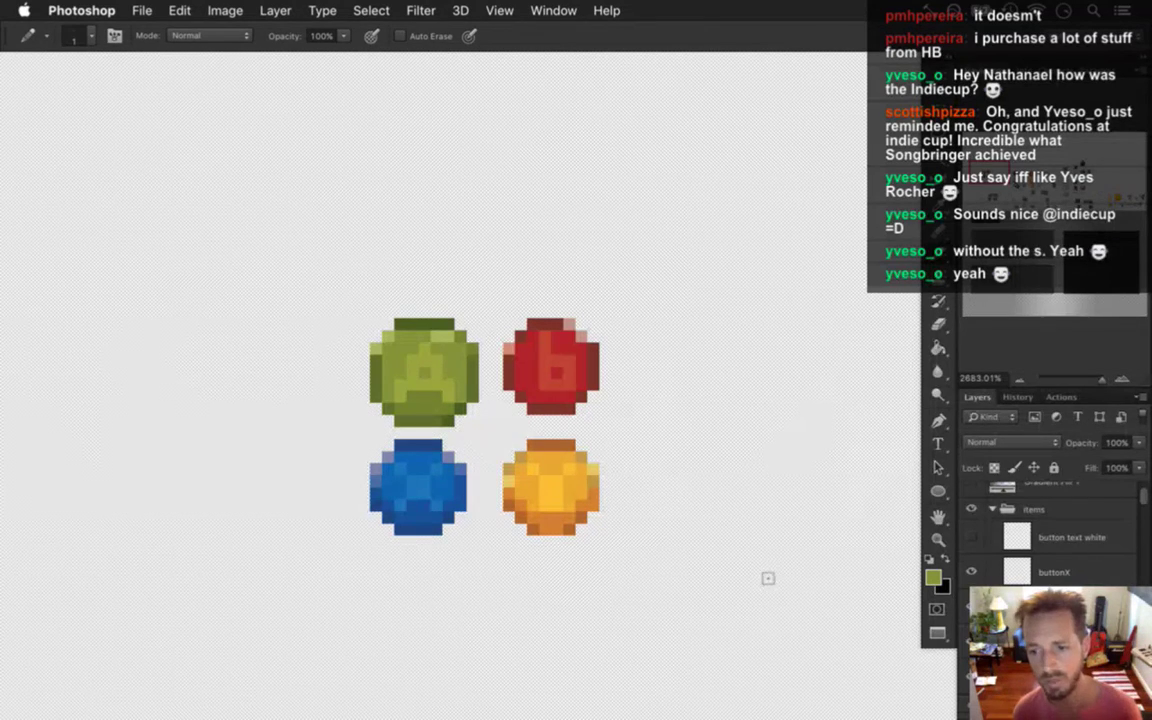
{"action": "key", "text": "m"}
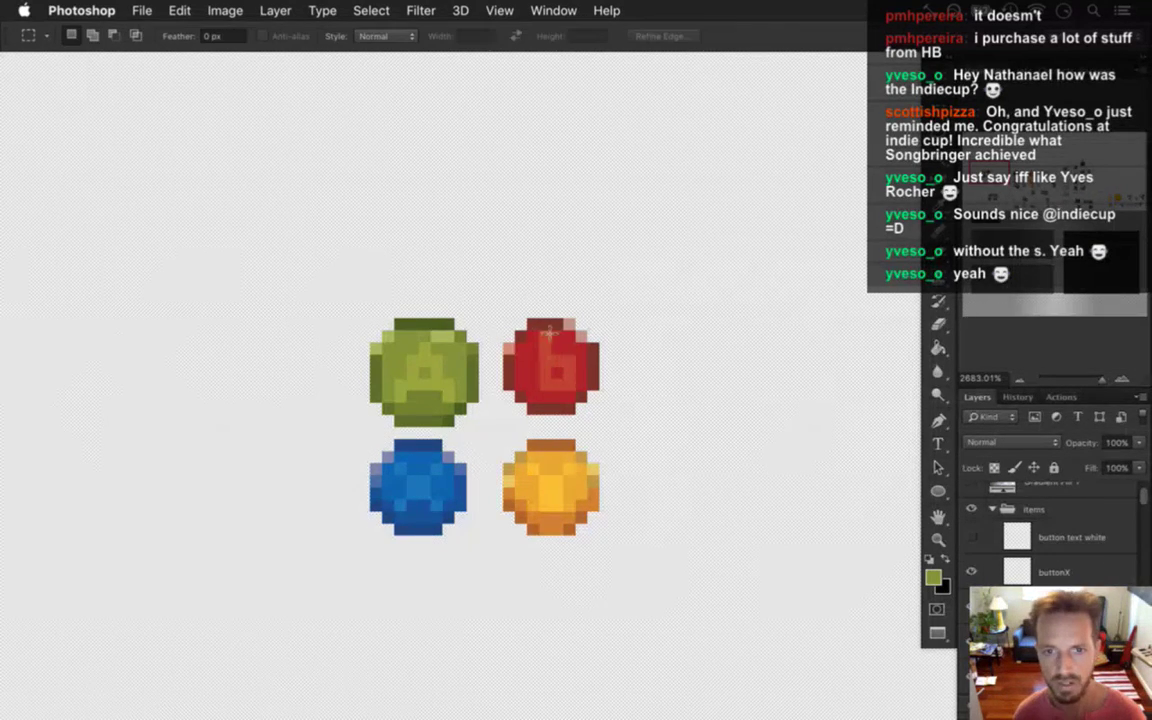
{"action": "left_click_drag", "start_coordinate": [527, 295], "coordinate": [604, 423]}
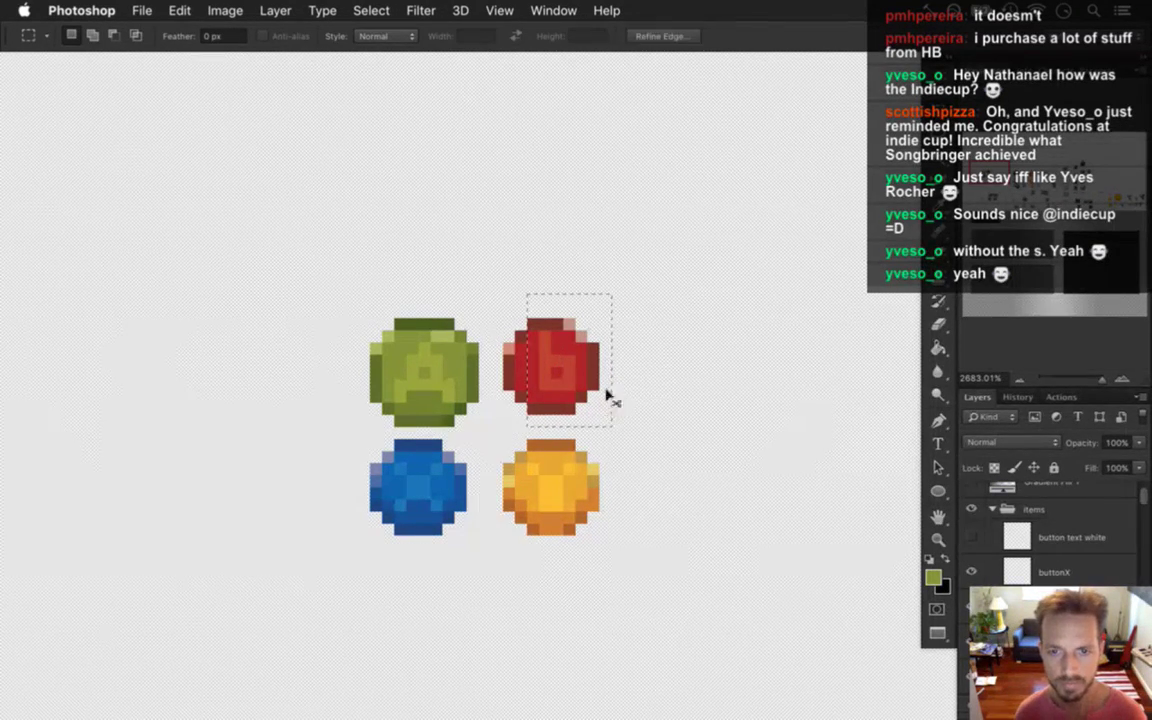
{"action": "key", "text": "v"}
{"action": "left_click", "coordinate": [589, 357], "text": "alt"}
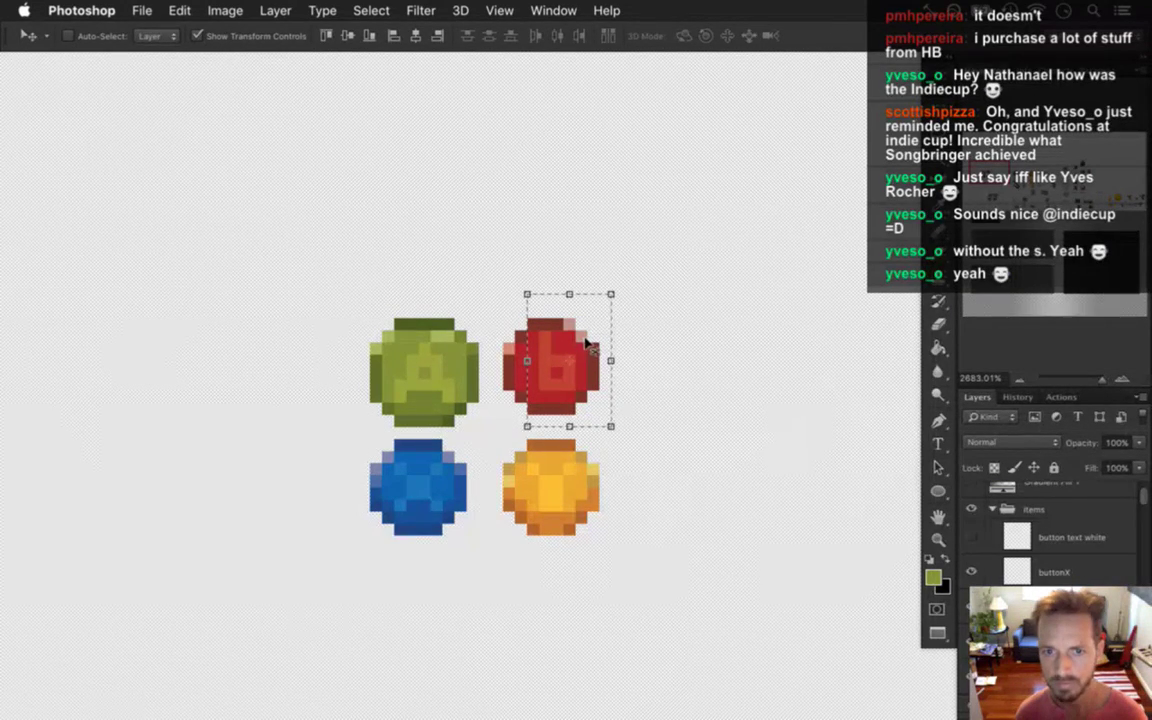
{"action": "left_click", "coordinate": [535, 310], "text": "alt"}
{"action": "left_click", "coordinate": [703, 284]}
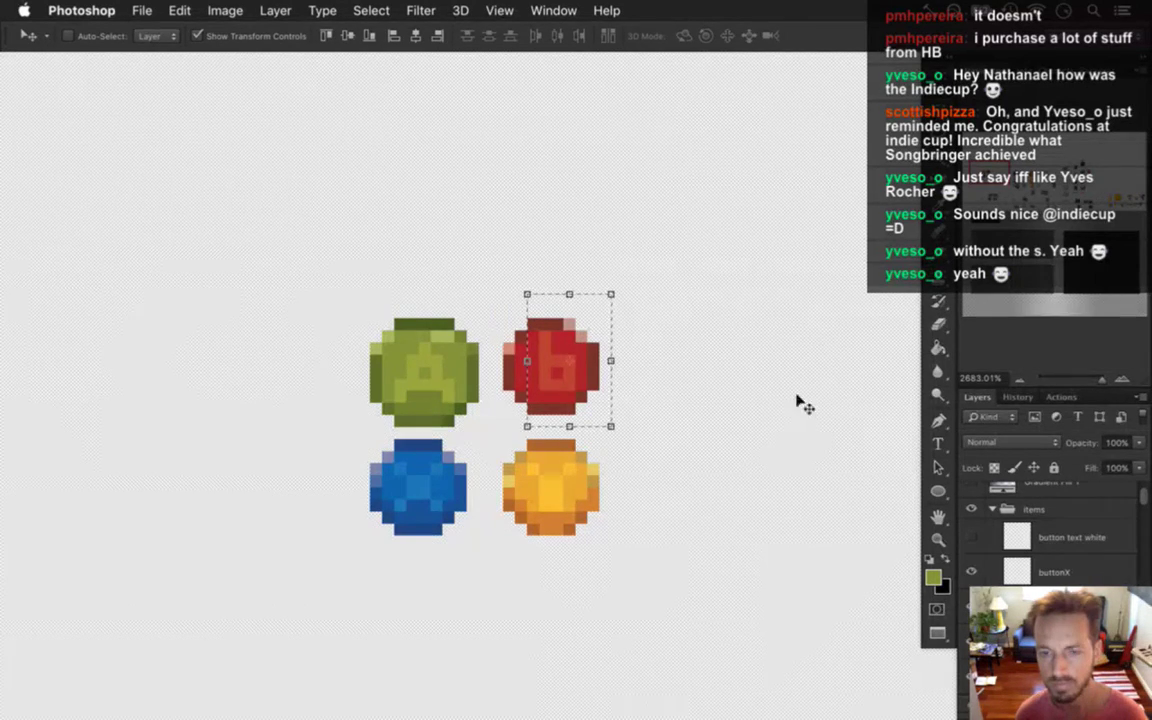
{"action": "key", "text": "m"}
{"action": "key", "text": "ctrl+z"}
{"action": "key", "text": "ctrl+z"}
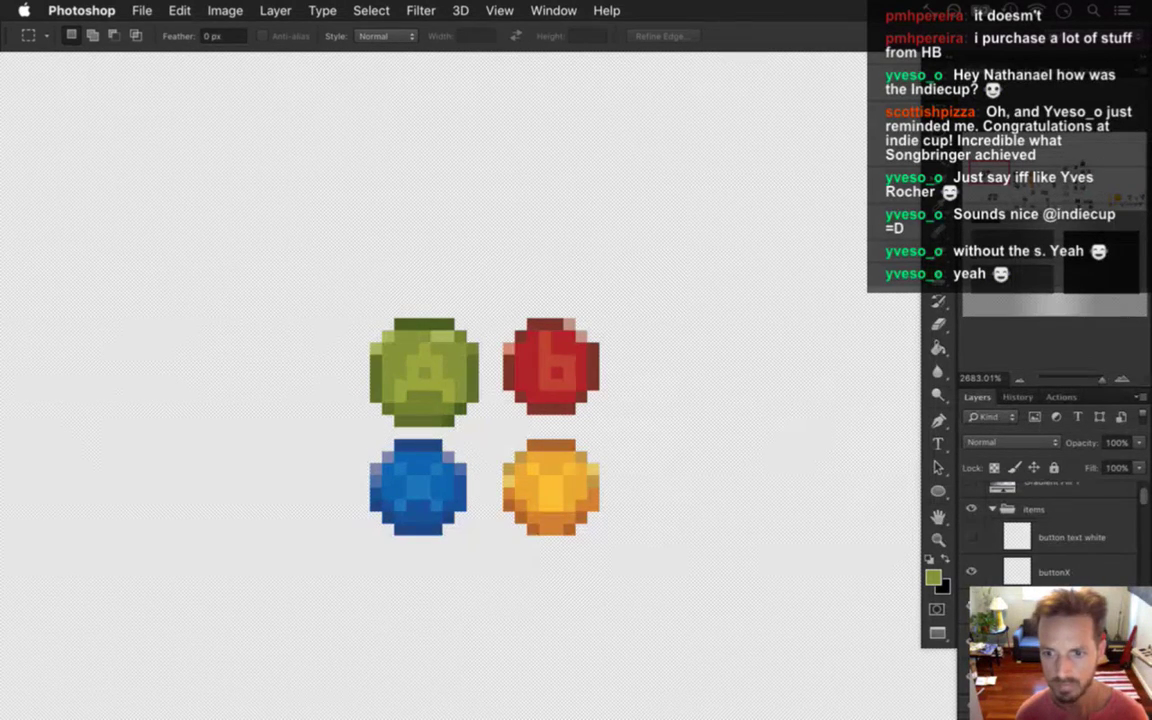
- Rename the buttonX layer to buttonB and widen the red button by shifting a copy of its right part 1 px to the right
{"action": "double_click", "coordinate": [1056, 571]}
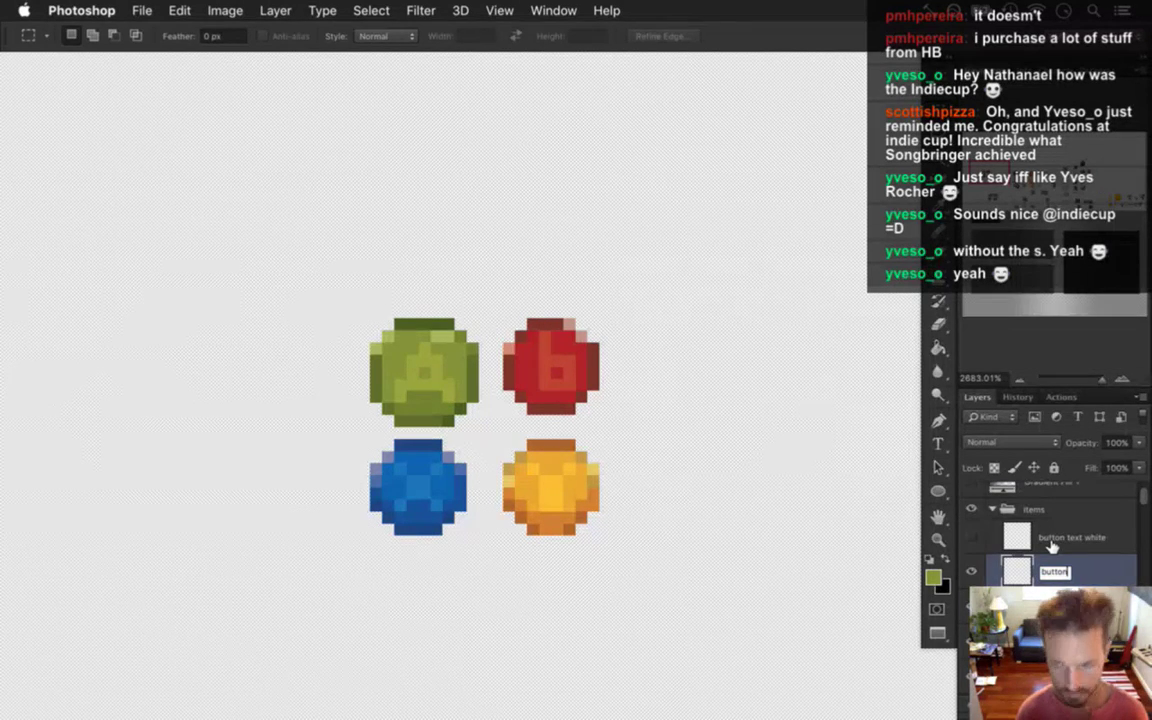
{"action": "left_click_drag", "start_coordinate": [527, 295], "coordinate": [609, 424]}
{"action": "key", "text": "v"}
{"action": "mouse_move", "coordinate": [582, 354]}
{"action": "left_mouse_down"}
{"action": "mouse_move", "coordinate": [582, 343]}
{"action": "mouse_move", "coordinate": [594, 354]}
{"action": "left_mouse_up"}
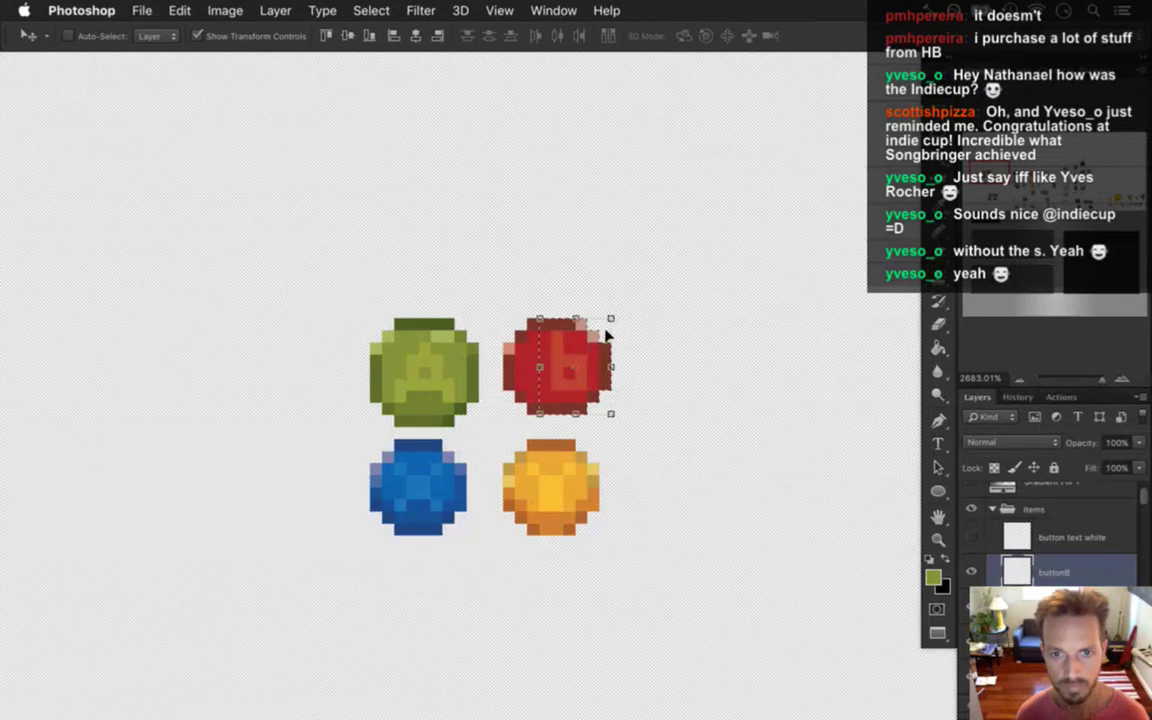
{"action": "key", "text": "ctrl+d"}
- Make the red button 1 px taller by selecting its lower part, shifting a copy down, and deselecting it
{"action": "key", "text": "m"}
{"action": "mouse_move", "coordinate": [506, 367]}
{"action": "left_mouse_down"}
{"action": "mouse_move", "coordinate": [540, 400]}
{"action": "mouse_move", "coordinate": [611, 426]}
{"action": "left_mouse_up"}
{"action": "key", "text": "v"}
{"action": "left_click_drag", "start_coordinate": [608, 360], "coordinate": [609, 364]}
{"action": "key", "text": "ctrl+d"}
{"action": "key", "text": "m"}
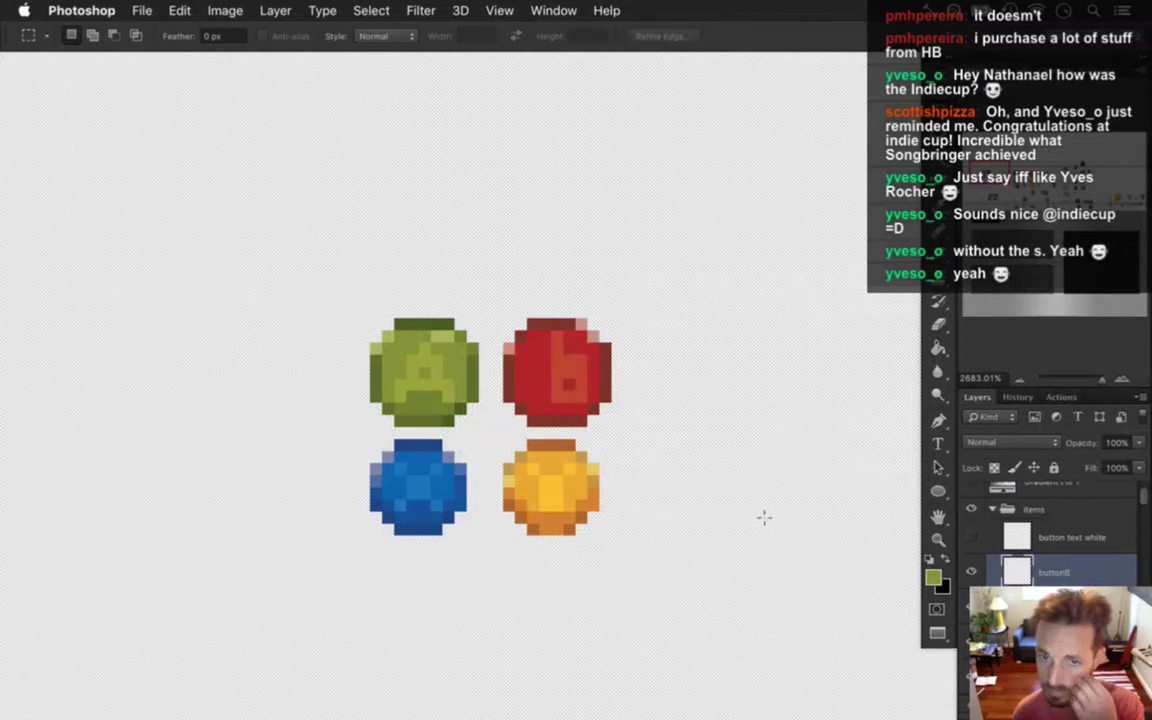
- Redraw the red button's letter as a capital B with the Pencil, using light and base reds sampled from the button
{"action": "key", "text": "i"}
{"action": "left_click", "coordinate": [563, 381]}
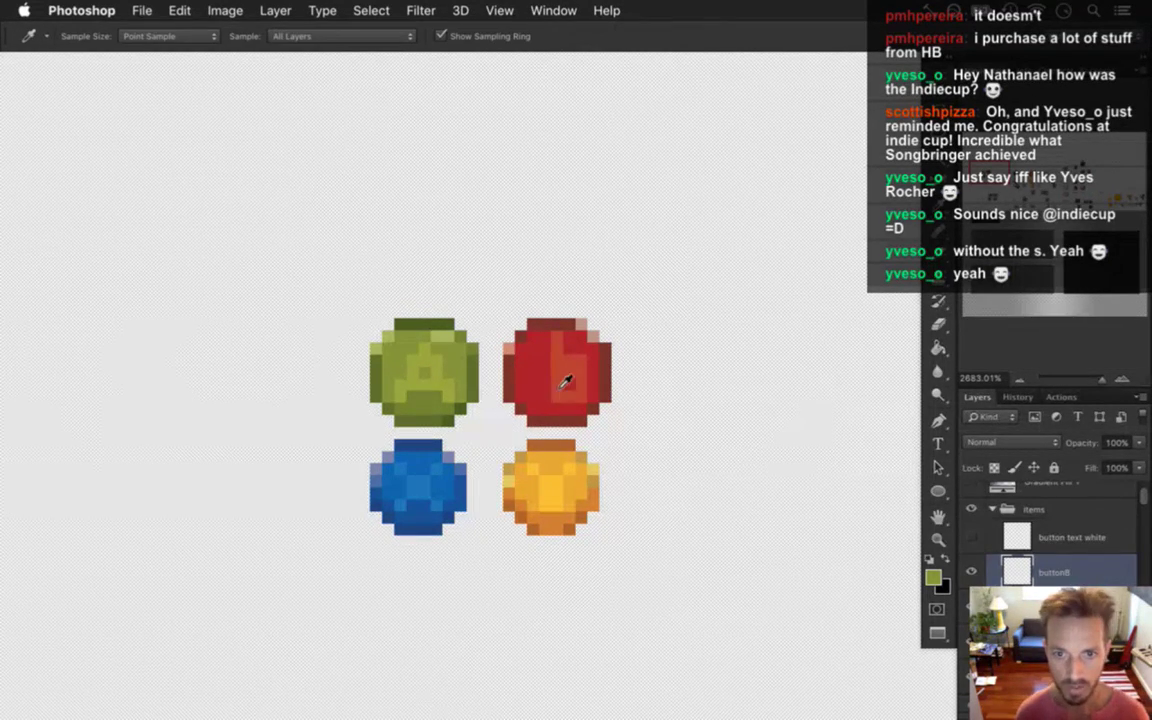
{"action": "key", "text": "b"}
{"action": "left_click", "coordinate": [563, 358]}
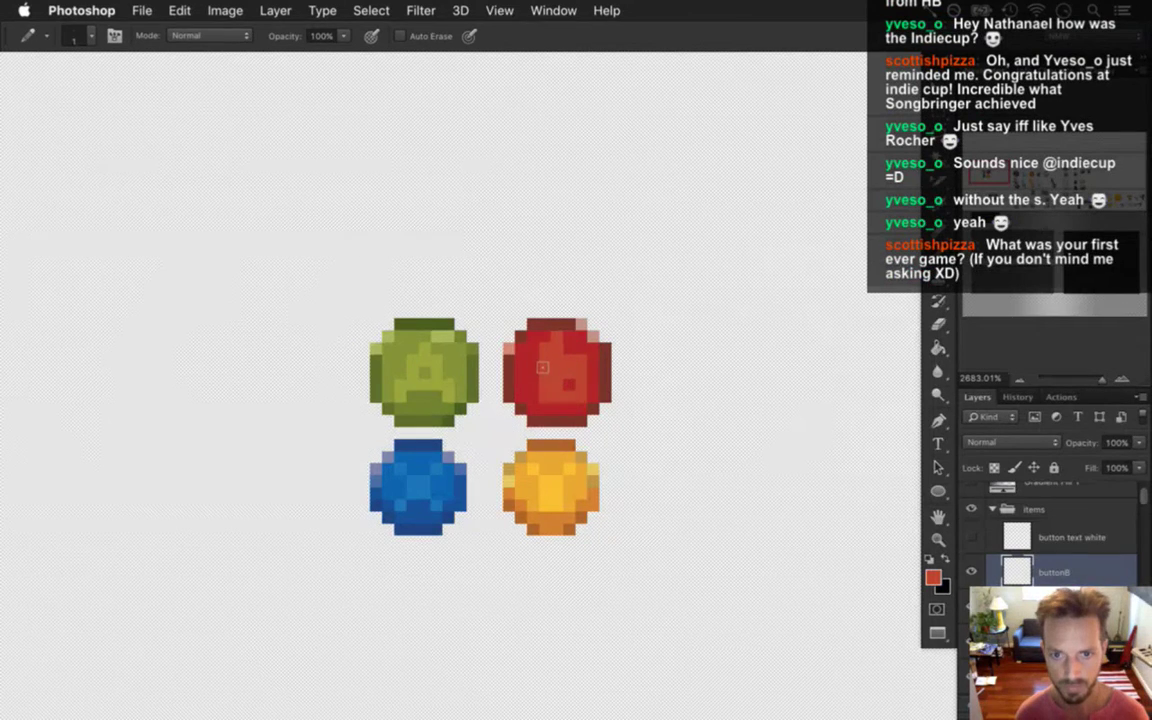
{"action": "key", "text": "i"}
{"action": "left_click", "coordinate": [507, 330]}
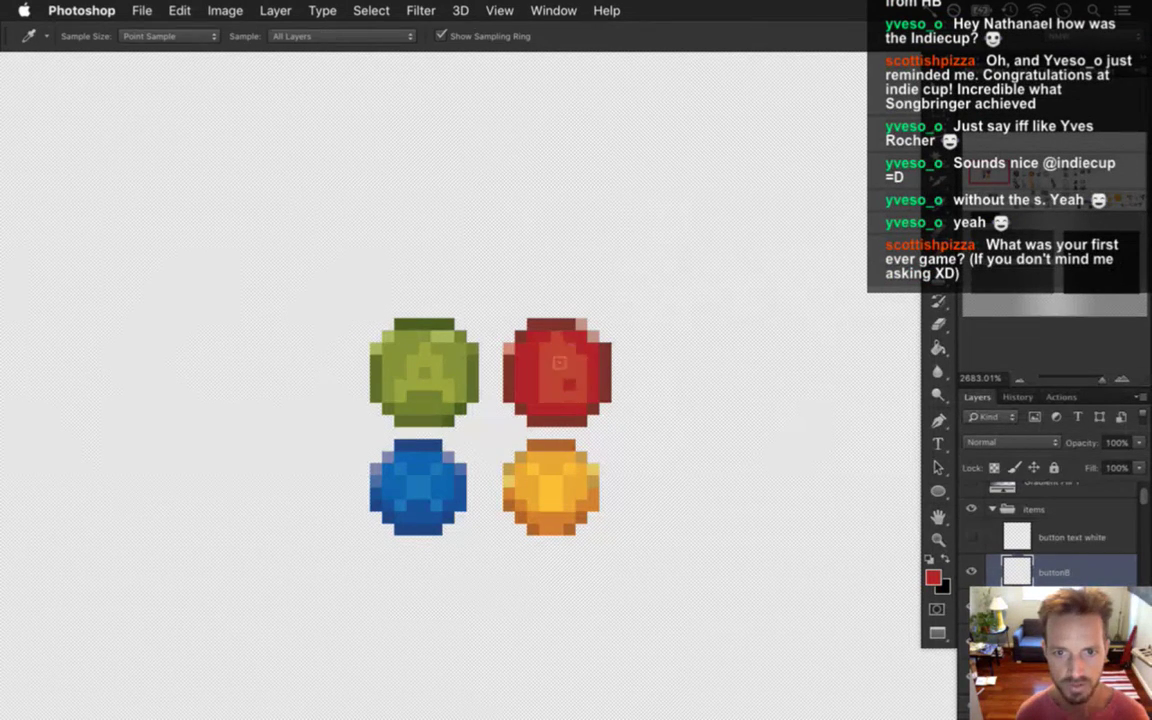
{"action": "key", "text": "b"}
{"action": "mouse_move", "coordinate": [589, 384]}
{"action": "left_mouse_down"}
{"action": "mouse_move", "coordinate": [562, 355]}
{"action": "mouse_move", "coordinate": [565, 385]}
{"action": "mouse_move", "coordinate": [548, 368]}
{"action": "mouse_move", "coordinate": [575, 385]}
{"action": "left_mouse_up"}
{"action": "key", "text": "i"}
{"action": "left_click", "coordinate": [497, 330]}
{"action": "key", "text": "b"}
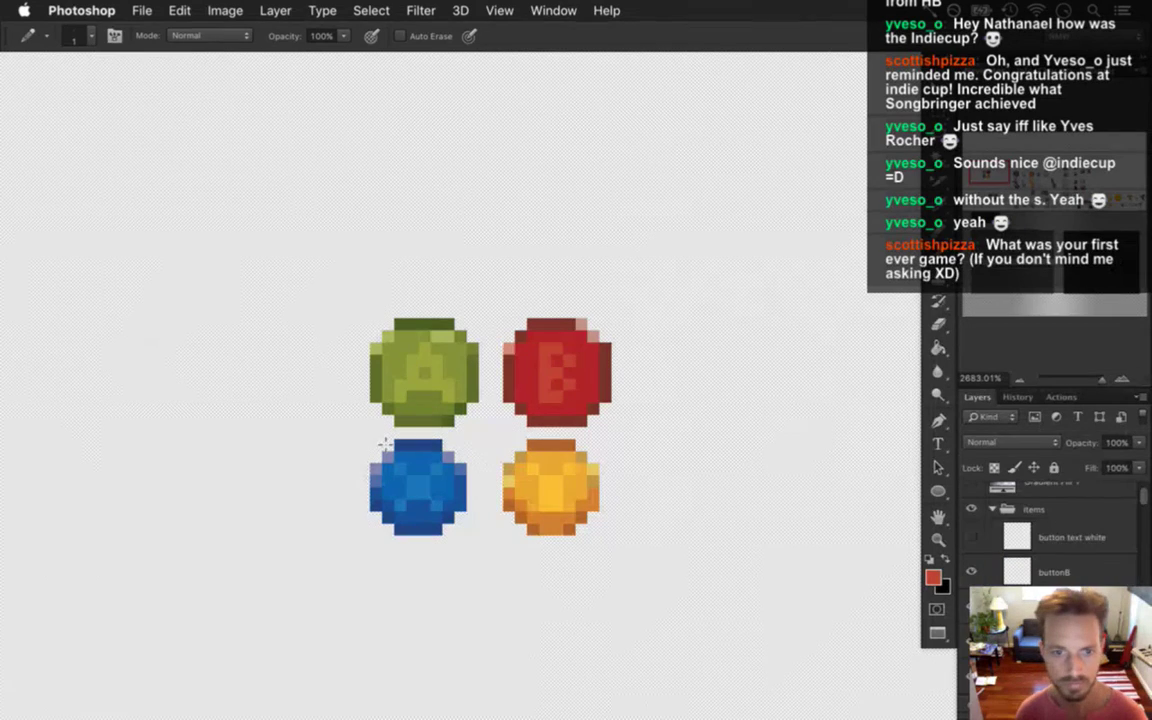
- Widen the blue X button by selecting its right part, shifting a copy 1 px to the right, and deselecting it
{"action": "key", "text": "m"}
{"action": "mouse_move", "coordinate": [393, 428]}
{"action": "left_mouse_down"}
{"action": "mouse_move", "coordinate": [440, 540]}
{"action": "mouse_move", "coordinate": [464, 555]}
{"action": "left_mouse_up"}
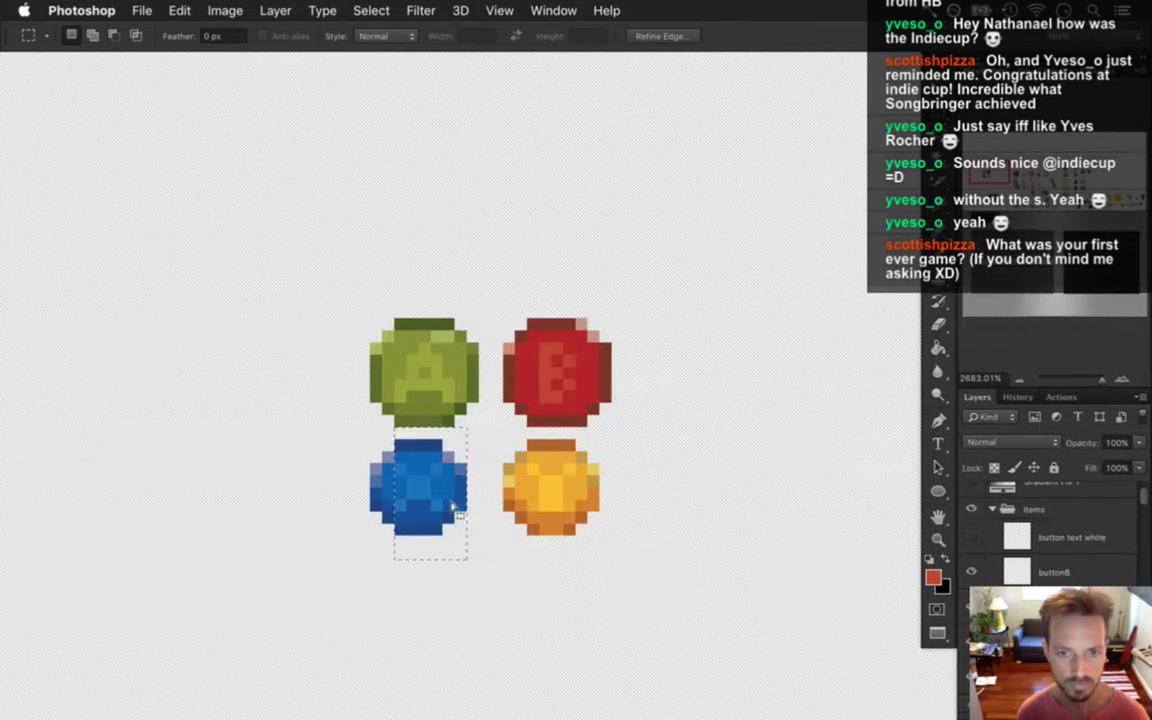
{"action": "key", "text": "v"}
{"action": "left_click_drag", "start_coordinate": [443, 464], "coordinate": [455, 466]}
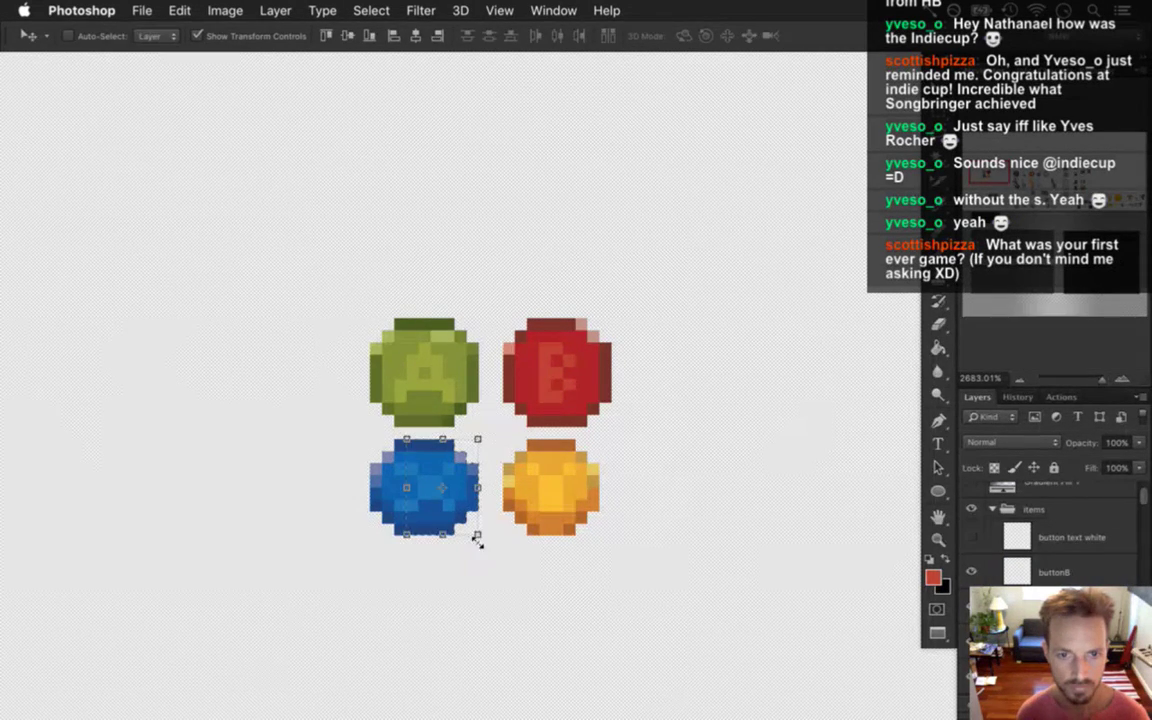
{"action": "key", "text": "m"}
{"action": "key", "text": "ctrl+d"}
- Make the blue X button 1 px taller by shifting a copy of its lower part down, and deselect it
{"action": "left_click_drag", "start_coordinate": [361, 484], "coordinate": [476, 545]}
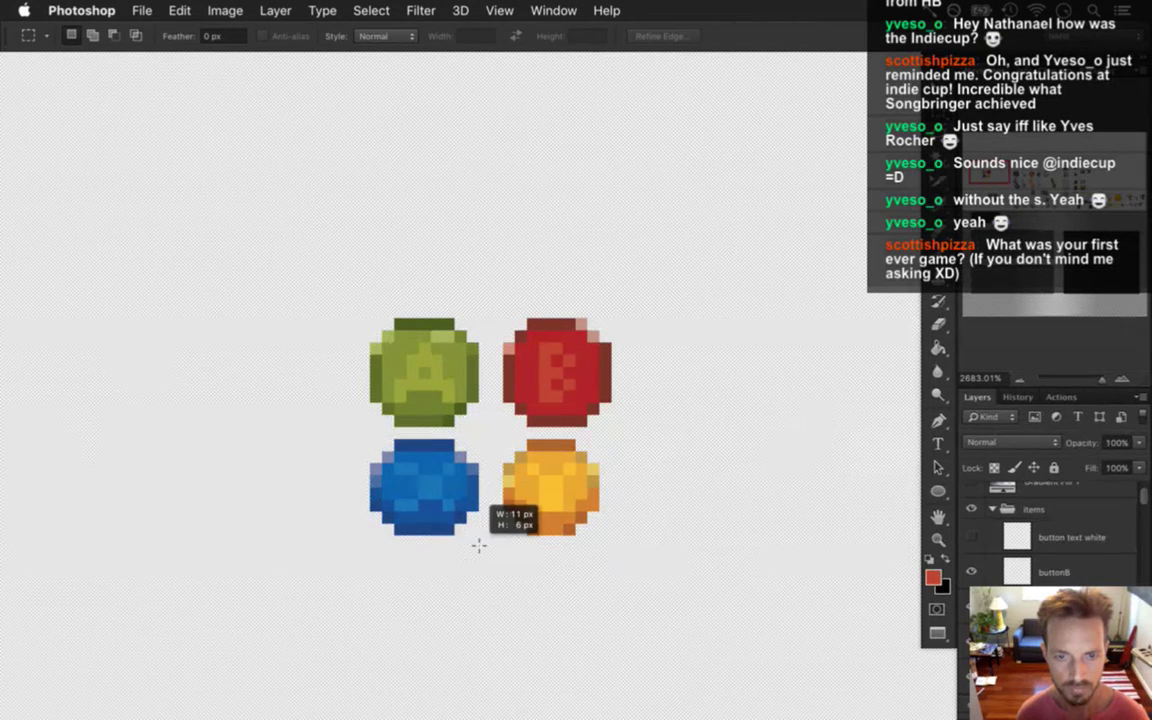
{"action": "key", "text": "v"}
{"action": "left_click_drag", "start_coordinate": [462, 486], "coordinate": [460, 500]}
{"action": "key", "text": "m"}
{"action": "key", "text": "ctrl+d"}
- Redraw the letter X and the surrounding pixels of the blue button with the Pencil, using blues sampled from the button
{"action": "key", "text": "i"}
{"action": "left_click", "coordinate": [404, 514]}
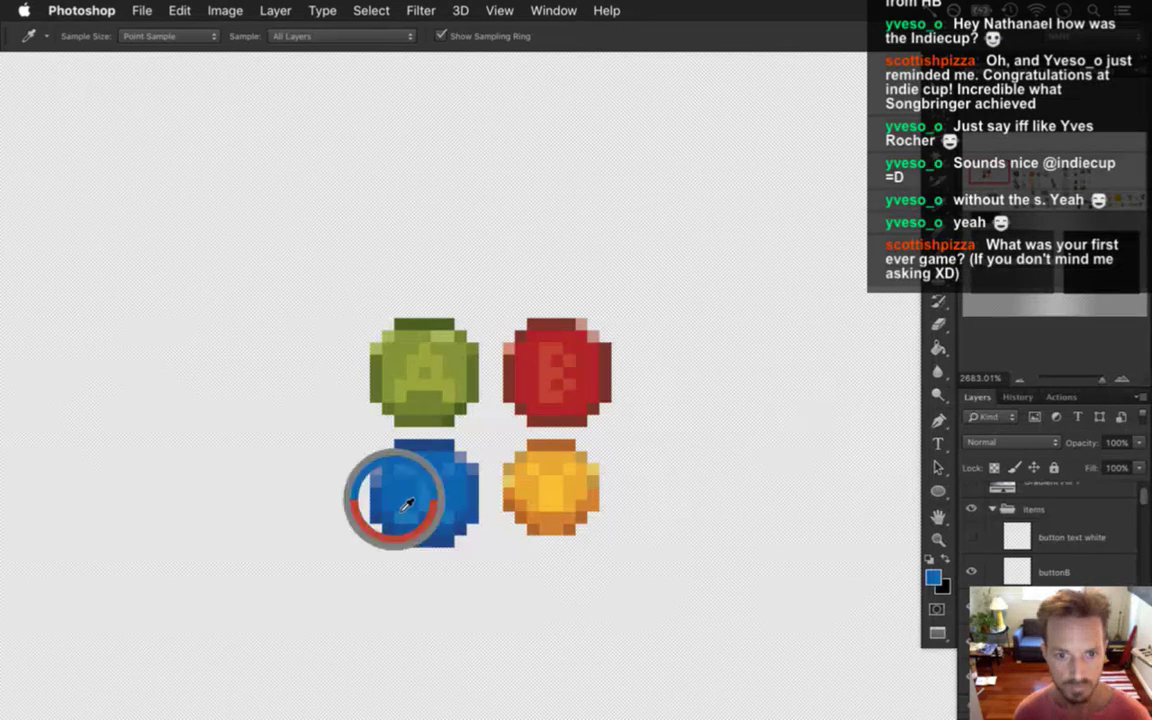
{"action": "left_click", "coordinate": [430, 527]}
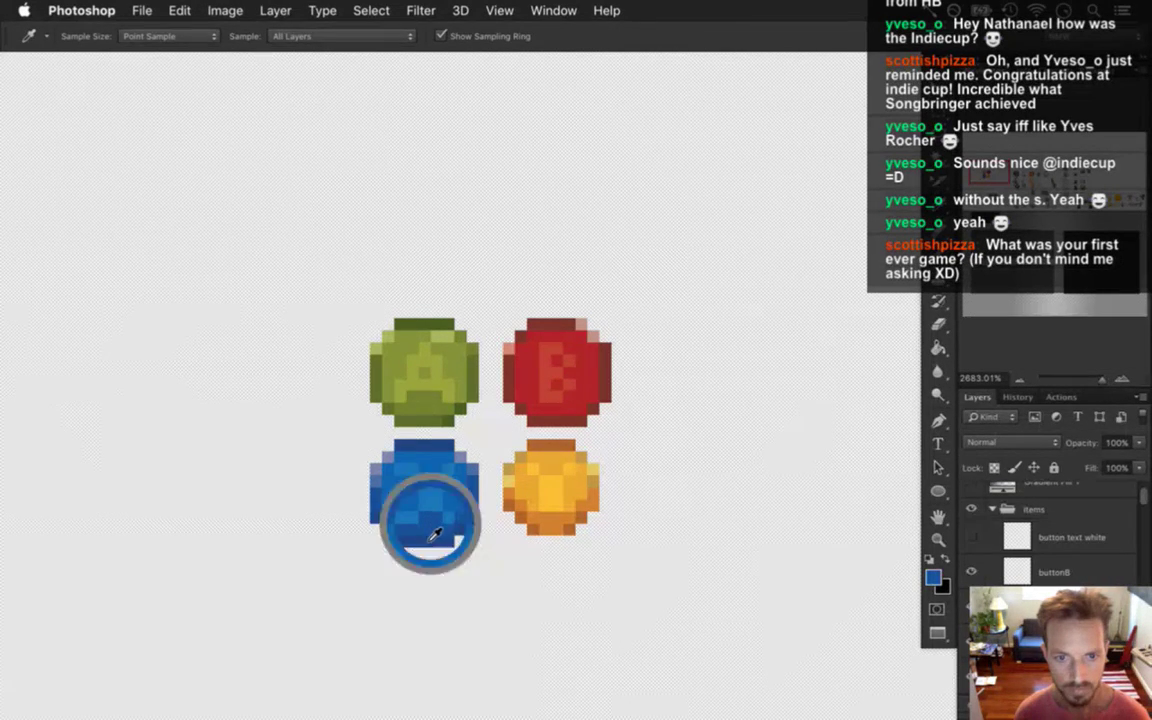
{"action": "key", "text": "b"}
{"action": "key", "text": "i"}
{"action": "left_click", "coordinate": [430, 514]}
{"action": "key", "text": "b"}
{"action": "key", "text": "i"}
{"action": "left_click", "coordinate": [427, 527]}
{"action": "key", "text": "b"}
{"action": "key", "text": "i"}
{"action": "left_click", "coordinate": [428, 500]}
{"action": "key", "text": "b"}
{"action": "key", "text": "i"}
{"action": "key", "text": "b"}
{"action": "key", "text": "i"}
{"action": "key", "text": "b"}
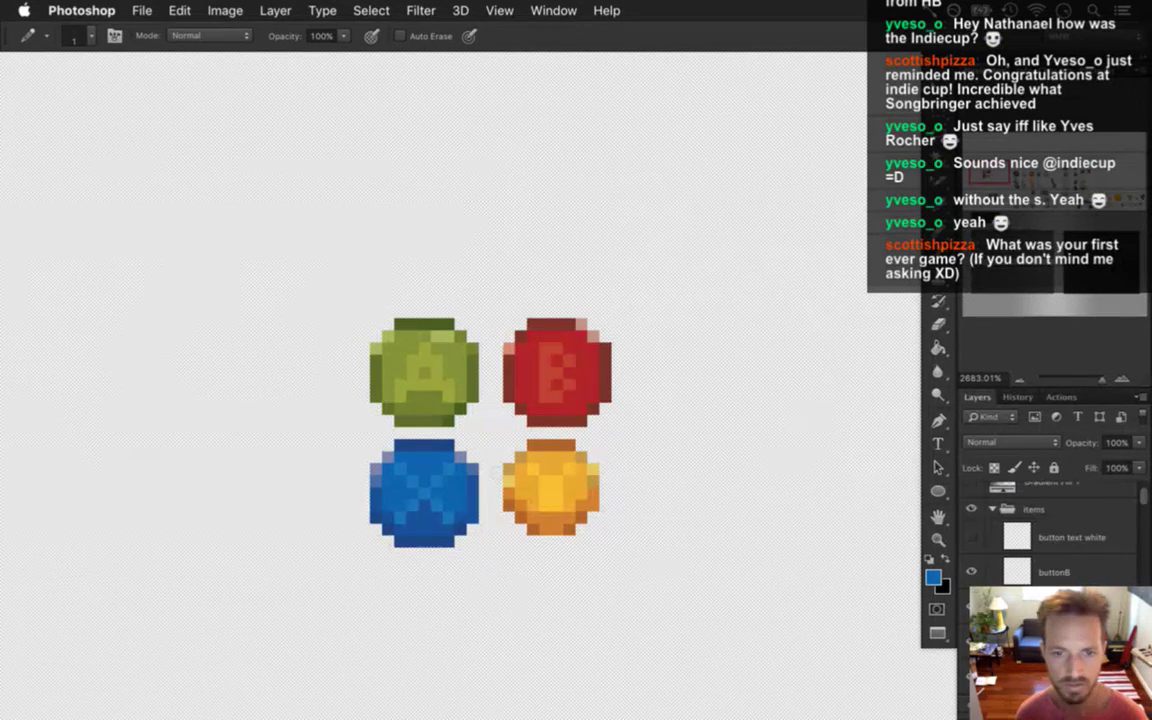
- Widen the yellow Y button by selecting its right part, shifting a copy 1 px to the right, and deselecting it
{"action": "key", "text": "m"}
{"action": "left_click_drag", "start_coordinate": [527, 438], "coordinate": [612, 570]}
{"action": "key", "text": "v"}
{"action": "mouse_move", "coordinate": [577, 490]}
{"action": "left_mouse_down"}
{"action": "mouse_move", "coordinate": [586, 463]}
{"action": "mouse_move", "coordinate": [588, 490]}
{"action": "left_mouse_up"}
{"action": "key", "text": "ctrl+d"}
- Make the yellow Y button 1 px taller by shifting a copy of its lower part vertically, and deselect it
{"action": "key", "text": "m"}
{"action": "left_click_drag", "start_coordinate": [491, 487], "coordinate": [659, 571]}
{"action": "key", "text": "v"}
{"action": "left_click_drag", "start_coordinate": [603, 510], "coordinate": [600, 488]}
{"action": "key", "text": "m"}
{"action": "key", "text": "ctrl+d"}
- Clean up the bottom rim of the yellow button with the Pencil, using a dark orange sampled from its edge
{"action": "key", "text": "i"}
{"action": "left_click", "coordinate": [540, 543]}
{"action": "key", "text": "b"}
{"action": "left_click", "coordinate": [569, 553]}
{"action": "key", "text": "ctrl+z"}
{"action": "key", "text": "e"}
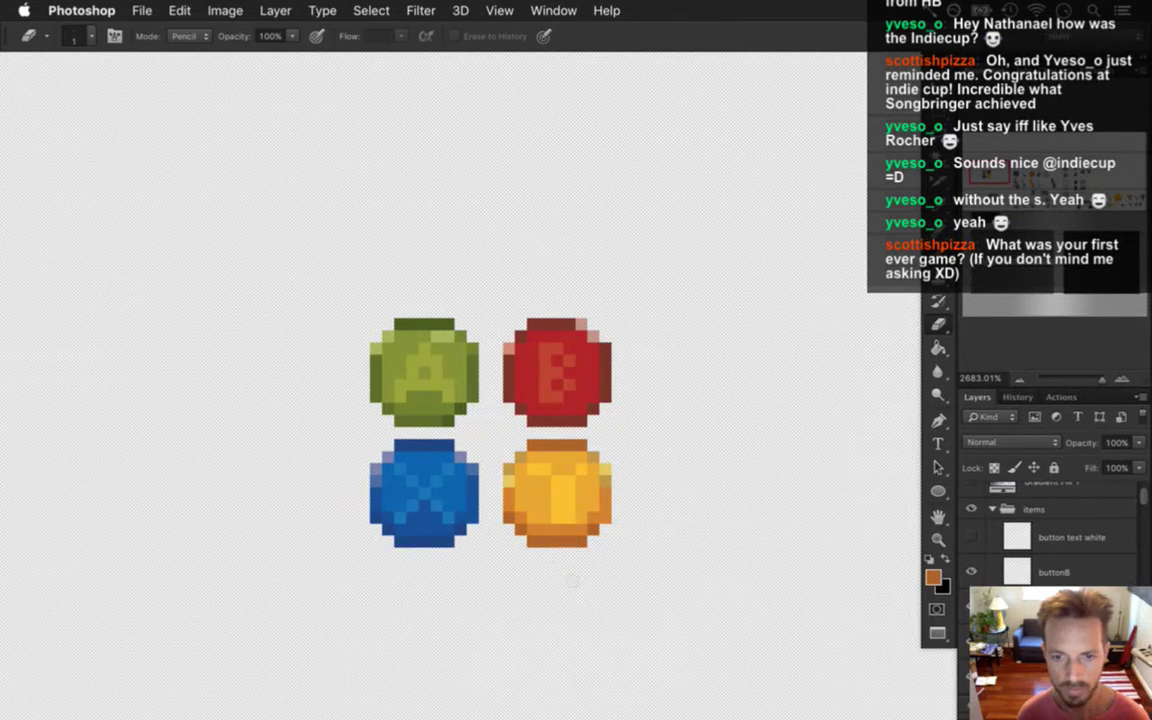
- Redraw the letter Y on the yellow button with the Pencil, using the light yellow and base orange sampled from the button
{"action": "key", "text": "i"}
{"action": "left_click", "coordinate": [548, 492]}
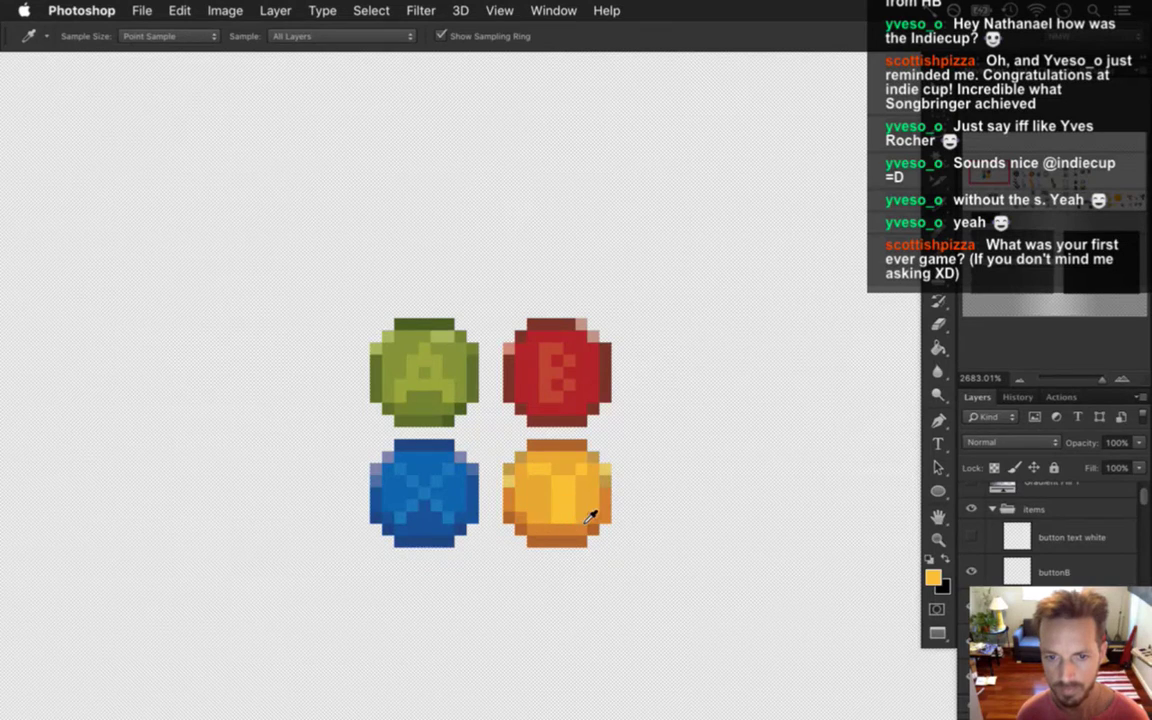
{"action": "left_click", "coordinate": [568, 494]}
{"action": "key", "text": "b"}
{"action": "left_click_drag", "start_coordinate": [512, 467], "coordinate": [512, 442]}
{"action": "left_click", "coordinate": [558, 486], "text": "alt"}
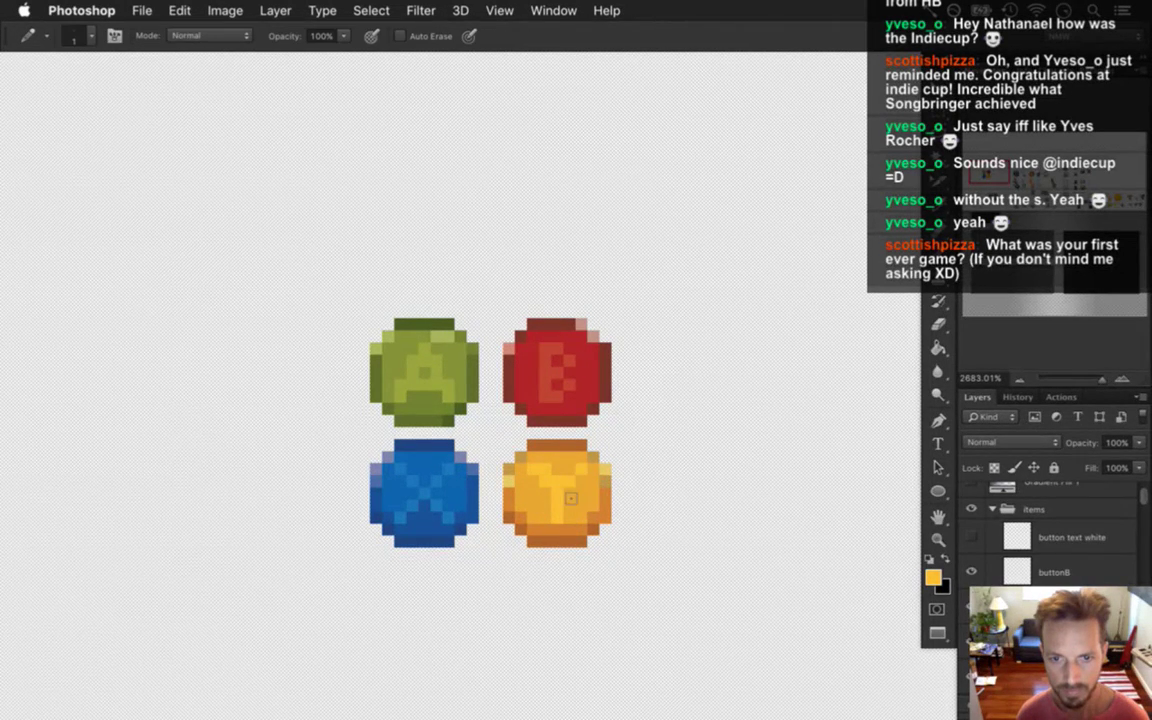
{"action": "left_click", "coordinate": [560, 482], "text": "alt"}
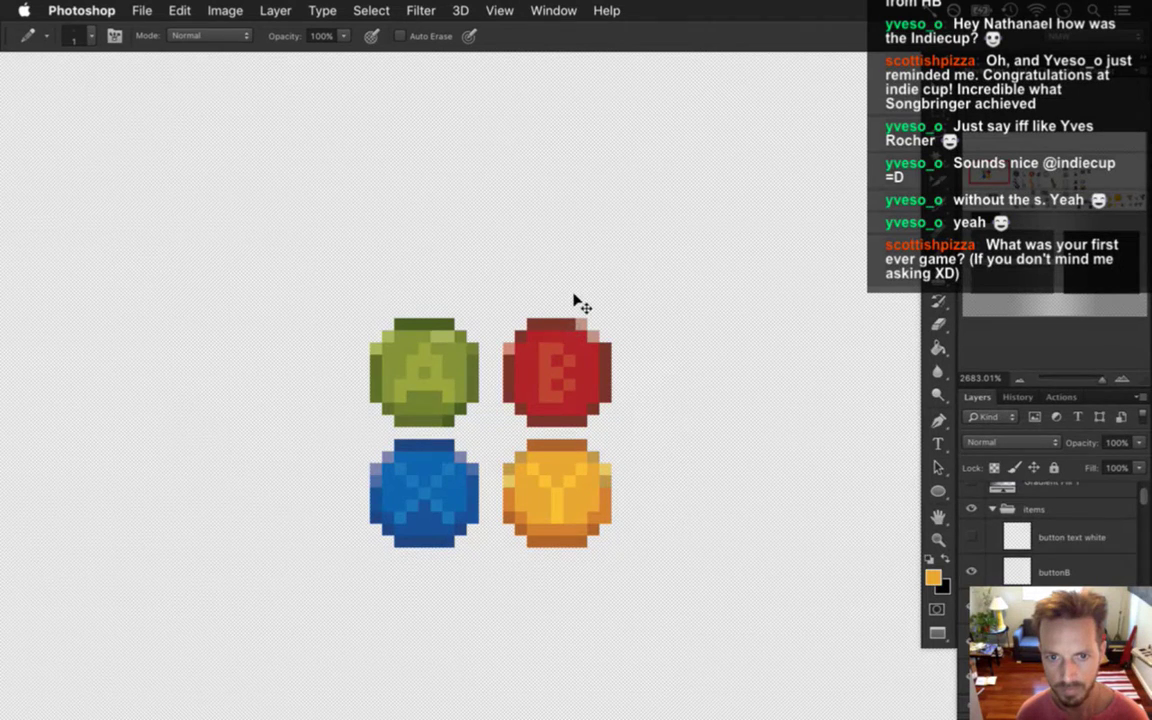
- Select the "button text white" layer and make it visible over the buttons
{"action": "scroll", "coordinate": [565, 564], "scroll_direction": "down", "scroll_amount": 5}
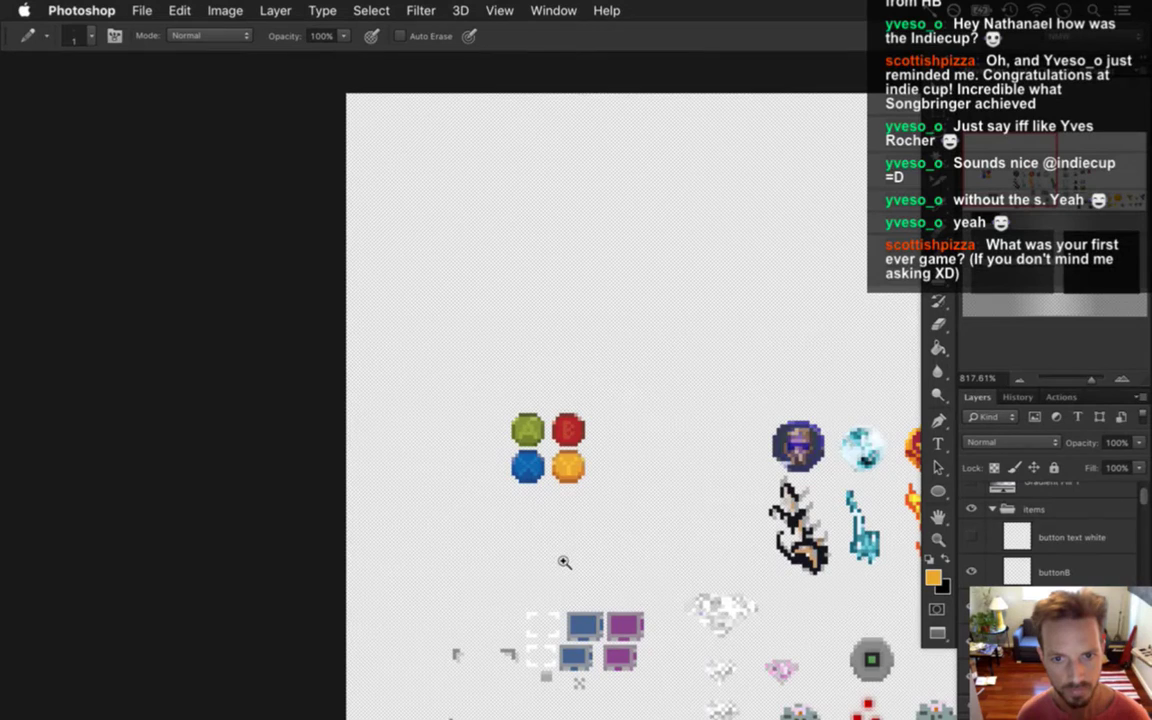
{"action": "scroll", "coordinate": [586, 465], "scroll_direction": "up", "scroll_amount": 3}
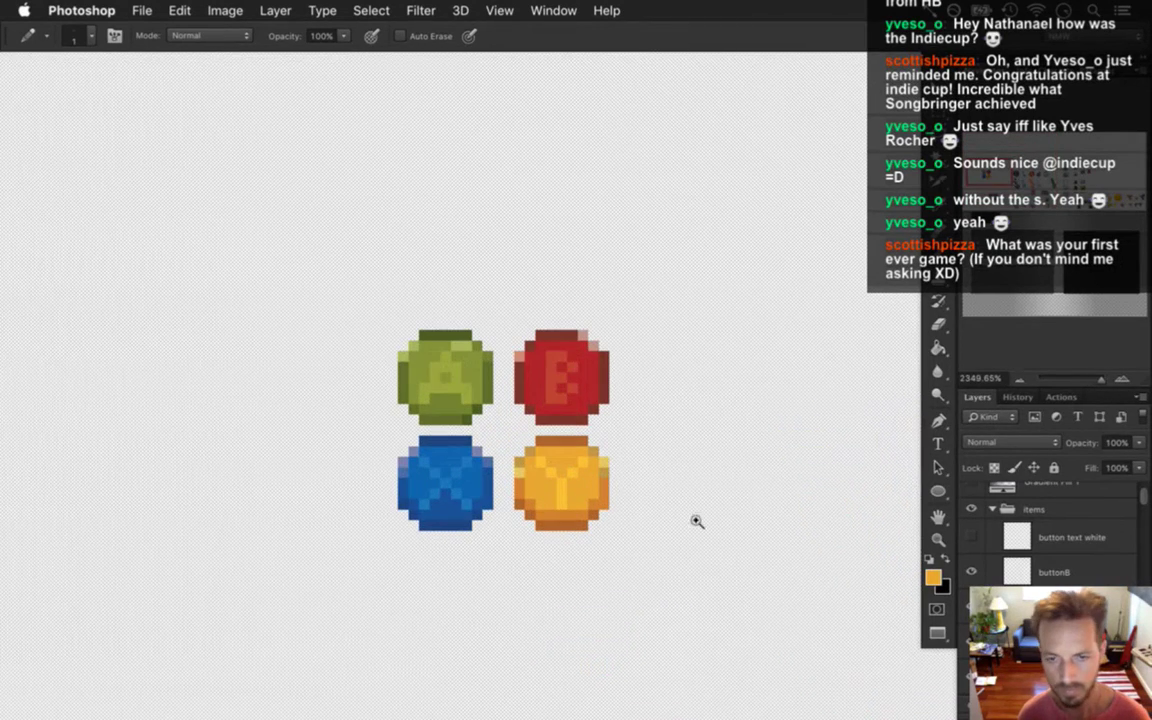
{"action": "left_click", "coordinate": [1069, 532]}
{"action": "left_click", "coordinate": [972, 537]}
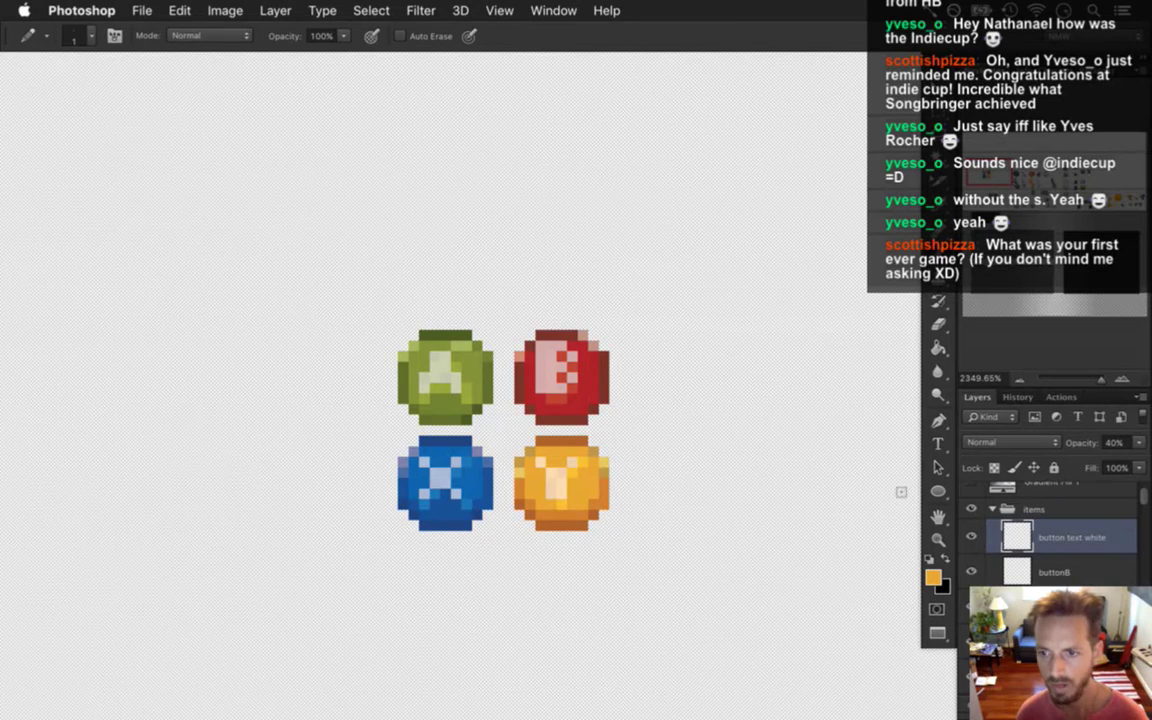
- Set the foreground color to pure white, RGB 255, 255, 255
{"action": "left_click", "coordinate": [932, 578]}
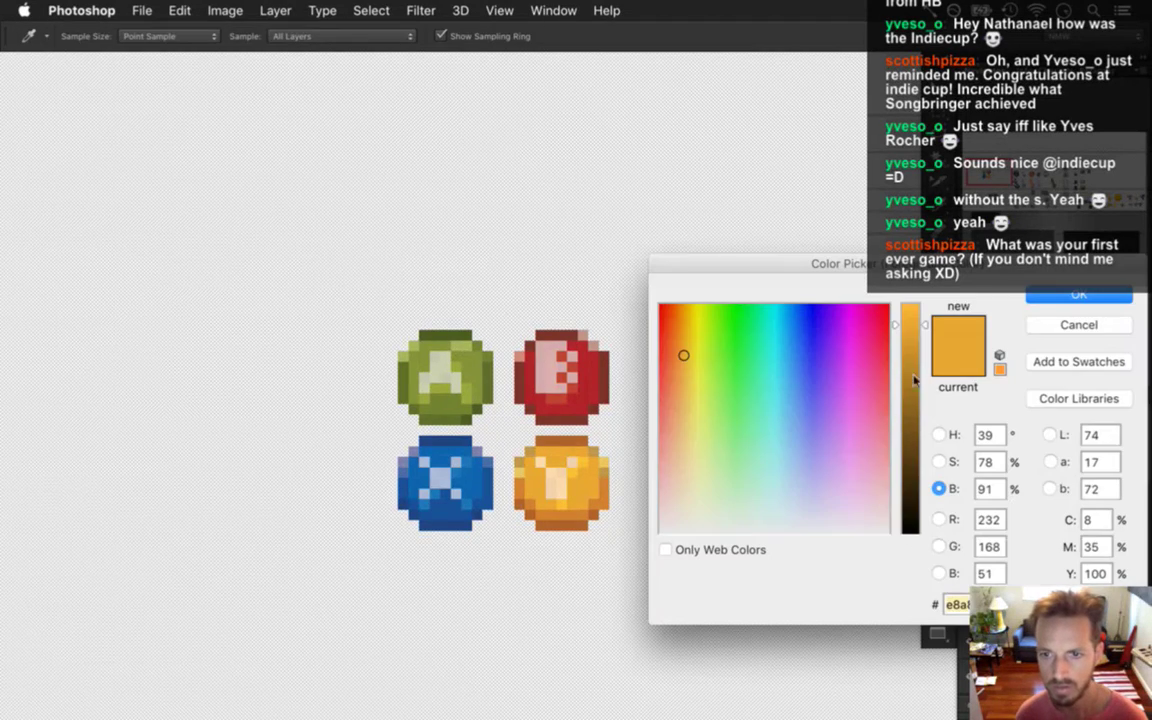
{"action": "left_click_drag", "start_coordinate": [914, 351], "coordinate": [922, 272]}
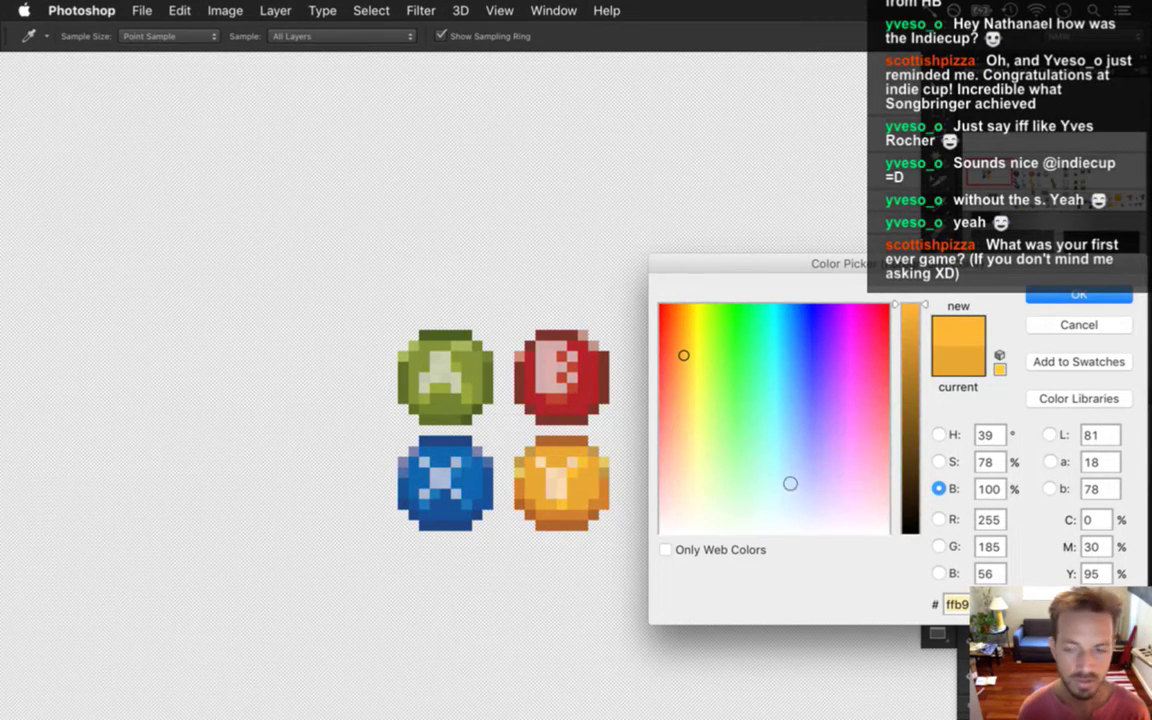
{"action": "left_click", "coordinate": [664, 531]}
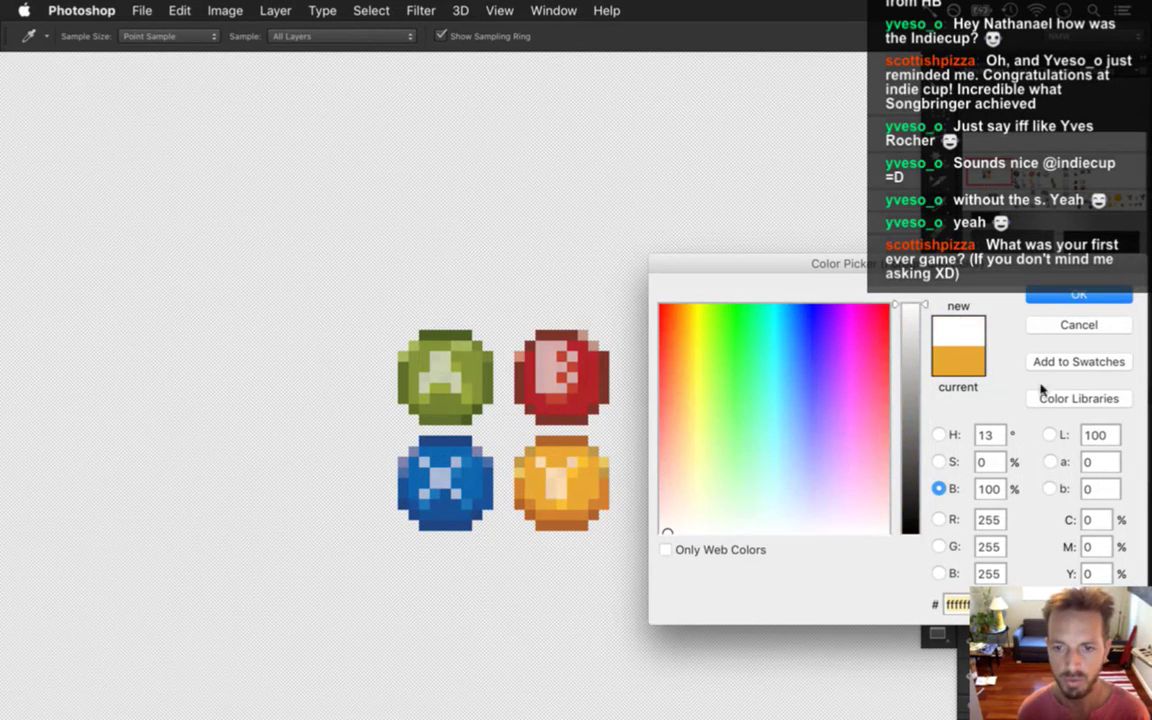
{"action": "key", "text": "Return"}
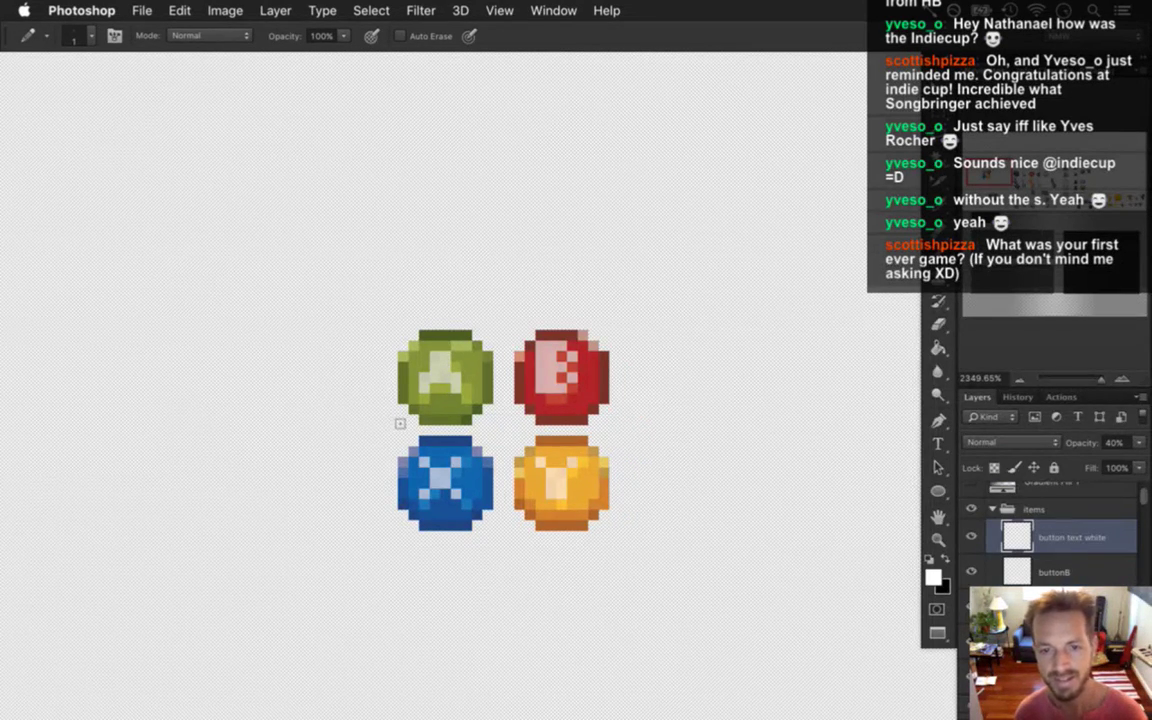
- Redraw the white letter A on the green button with the Eraser and Pencil
{"action": "key", "text": "e"}
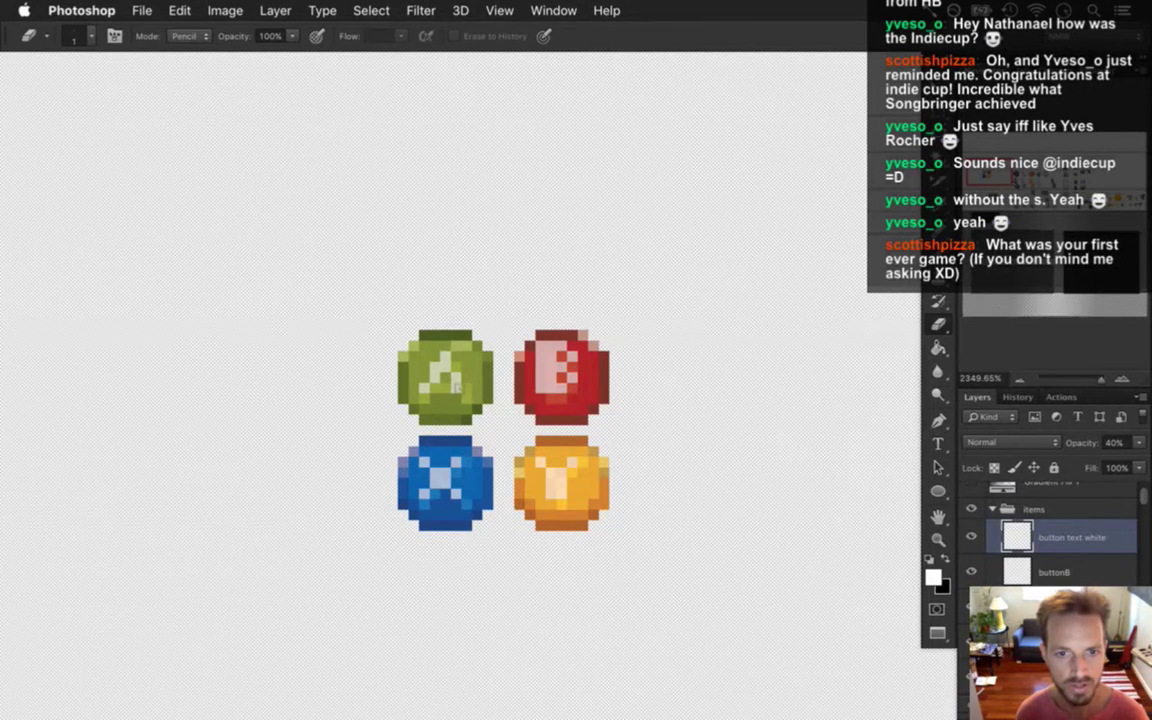
{"action": "key", "text": "b"}
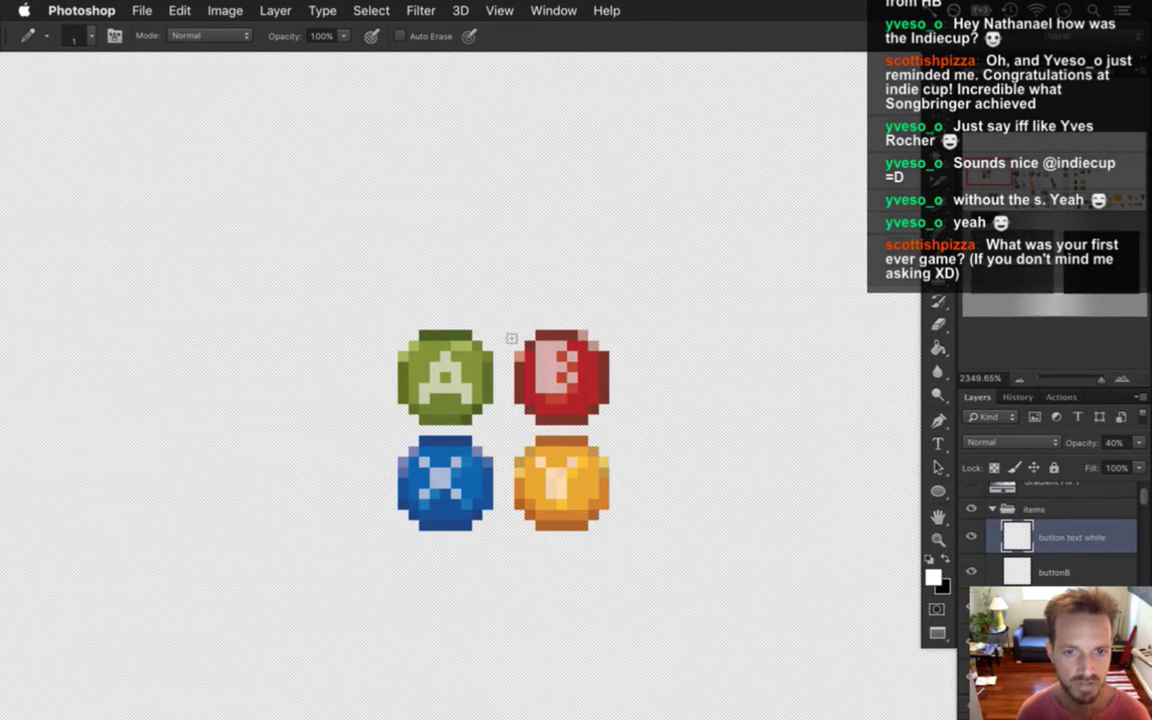
- Redraw the white letter B on the red button with the Eraser and Pencil, keeping pure white as the drawing color
{"action": "key", "text": "e"}
{"action": "left_click", "coordinate": [551, 373]}
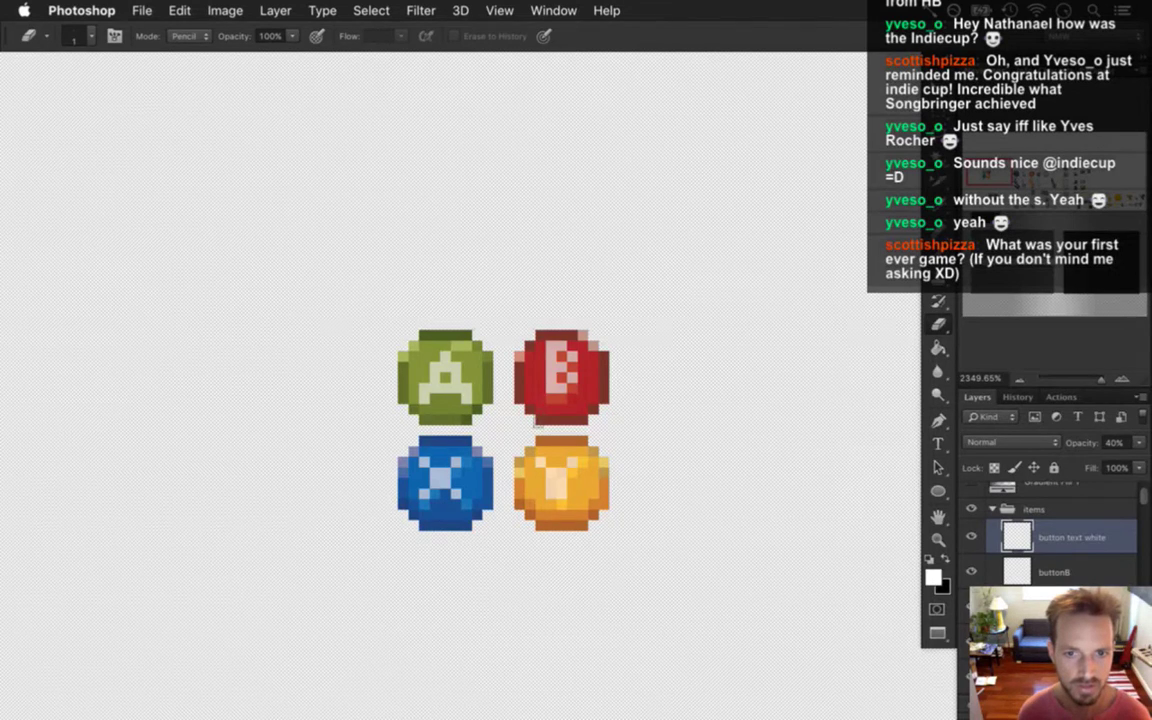
{"action": "left_click", "coordinate": [561, 345]}
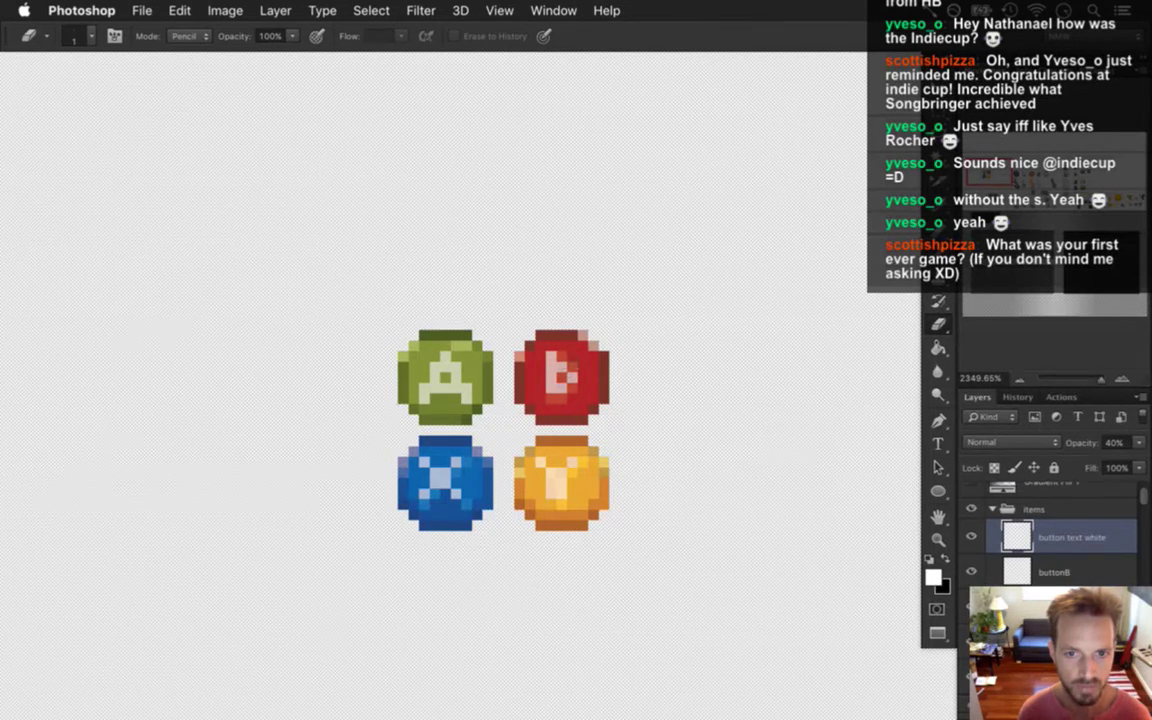
{"action": "key", "text": "b"}
{"action": "left_click", "coordinate": [558, 372], "text": "alt"}
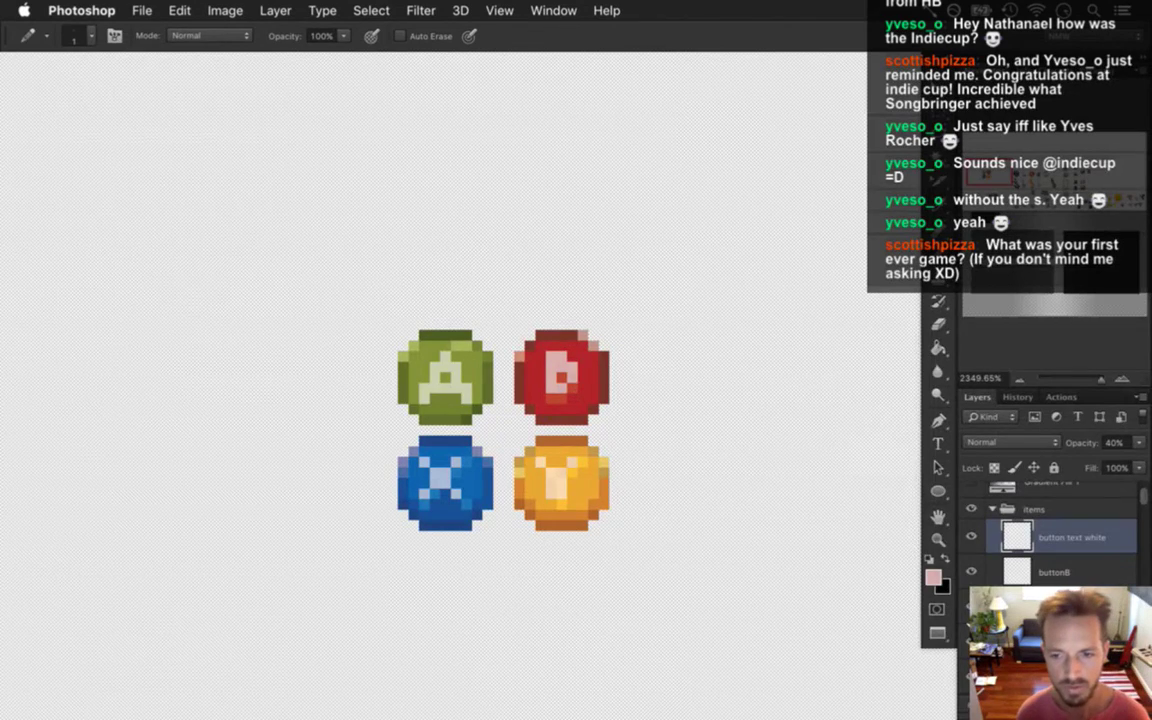
{"action": "left_click", "coordinate": [933, 578]}
{"action": "left_click", "coordinate": [610, 456]}
{"action": "left_click_drag", "start_coordinate": [707, 378], "coordinate": [708, 377]}
{"action": "key", "text": "Return"}
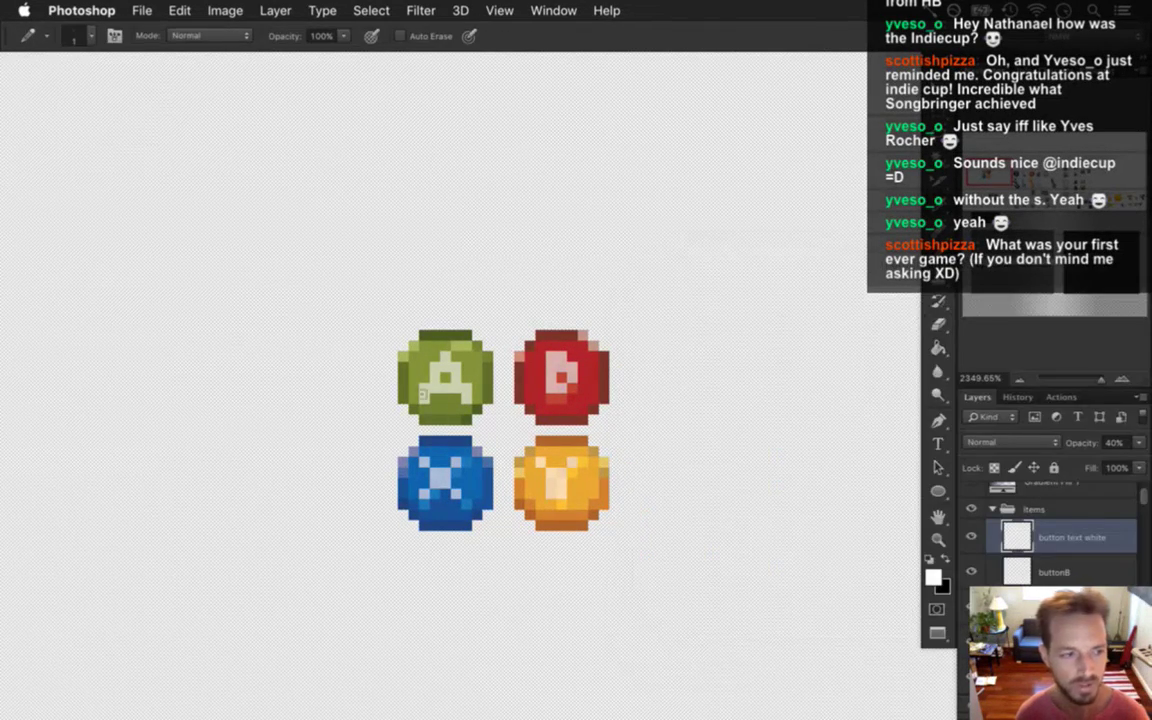
{"action": "left_click_drag", "start_coordinate": [558, 382], "coordinate": [562, 370]}
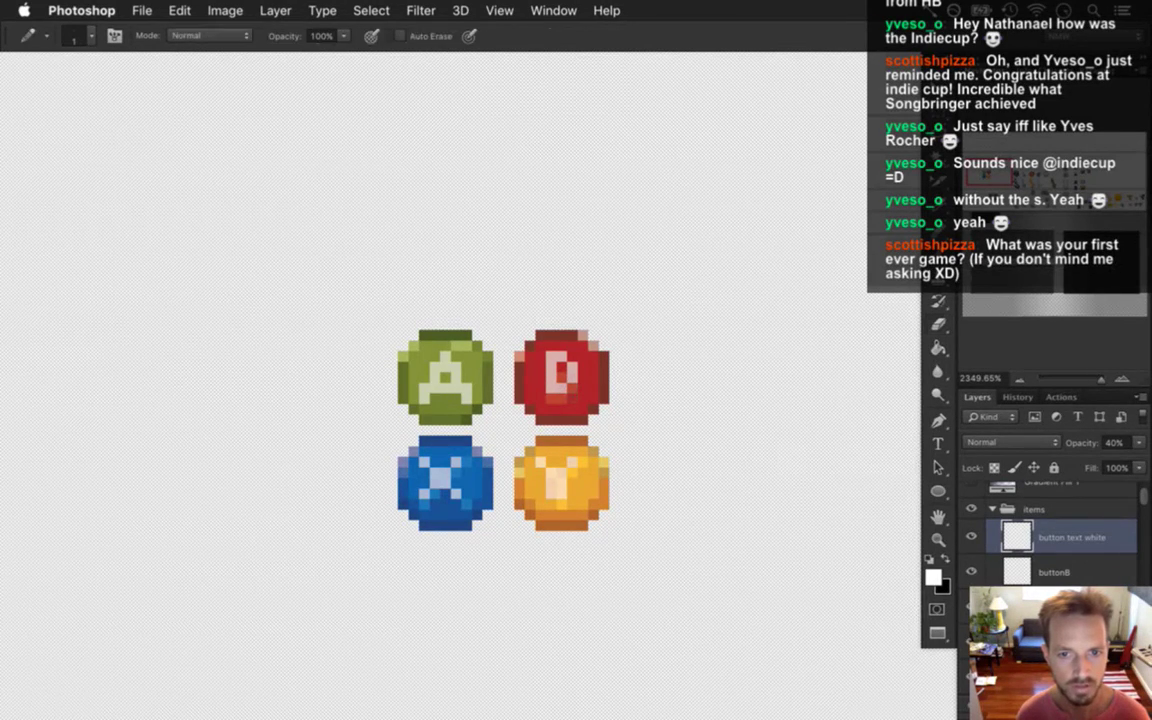
{"action": "key", "text": "super+z"}
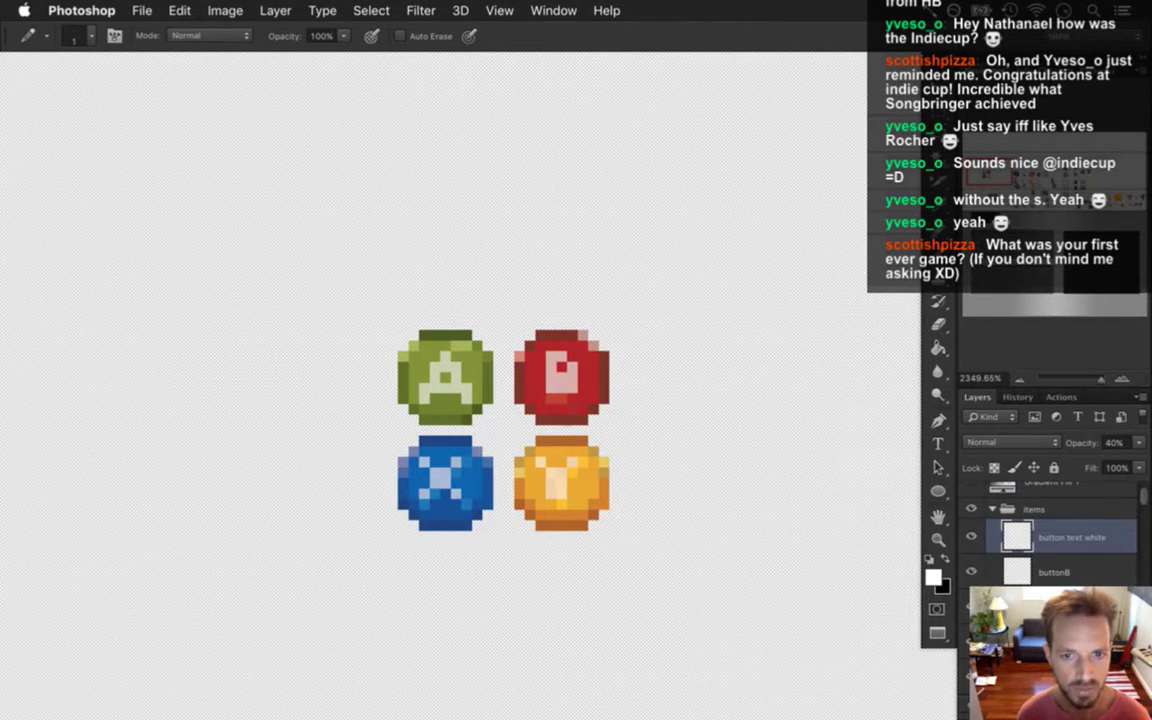
- Redraw the letter X on the blue button as thin, single-pixel white diagonals with the Eraser and Pencil
{"action": "key", "text": "e"}
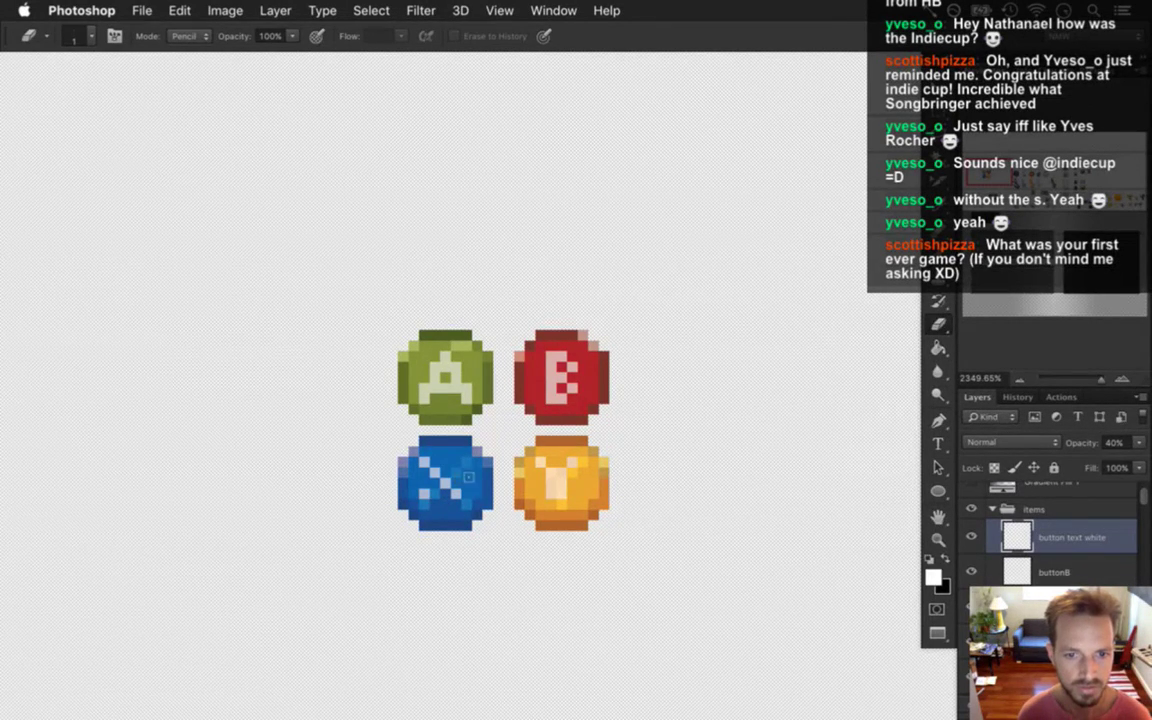
{"action": "key", "text": "b"}
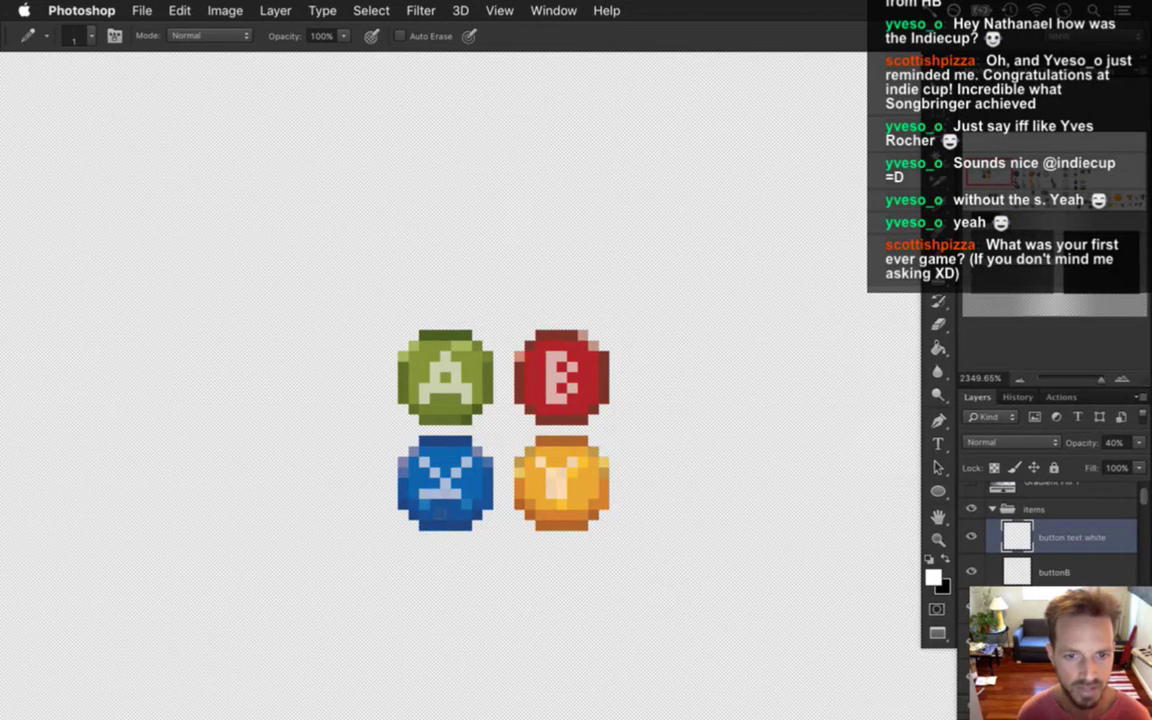
{"action": "key", "text": "e"}
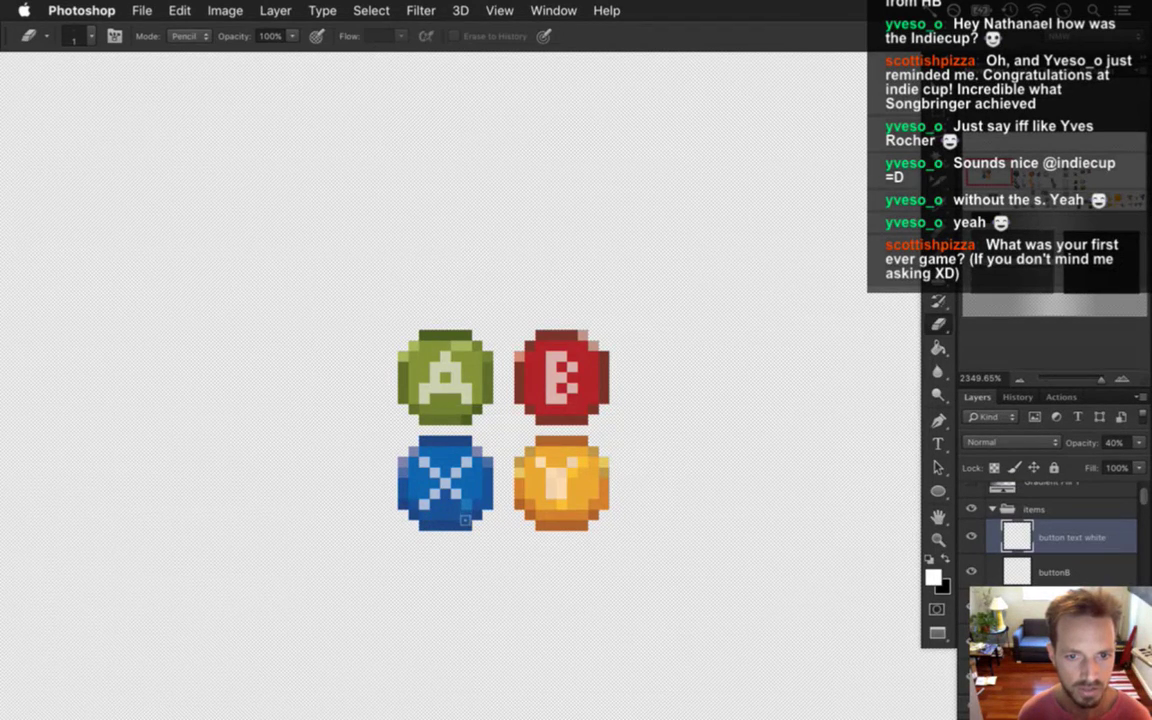
{"action": "key", "text": "b"}
- Redraw the letter Y on the yellow button with a single-pixel white stem and two diagonal arms
{"action": "key", "text": "e"}
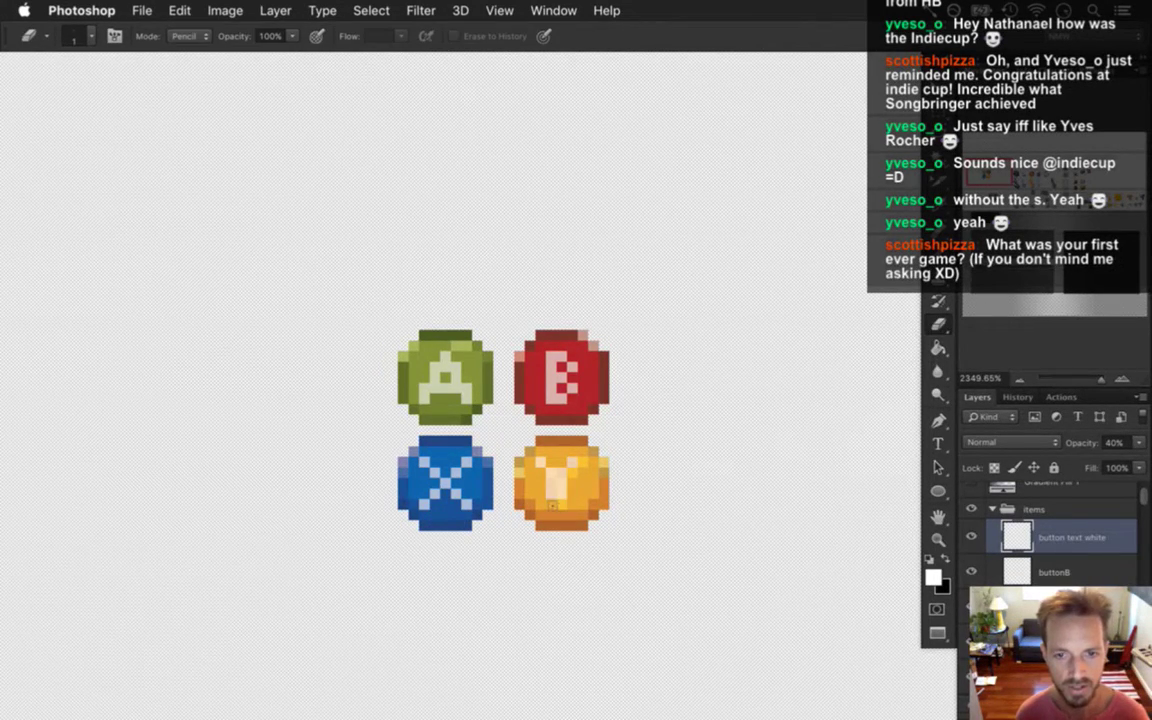
{"action": "key", "text": "b"}
{"action": "key", "text": "e"}
{"action": "key", "text": "b"}
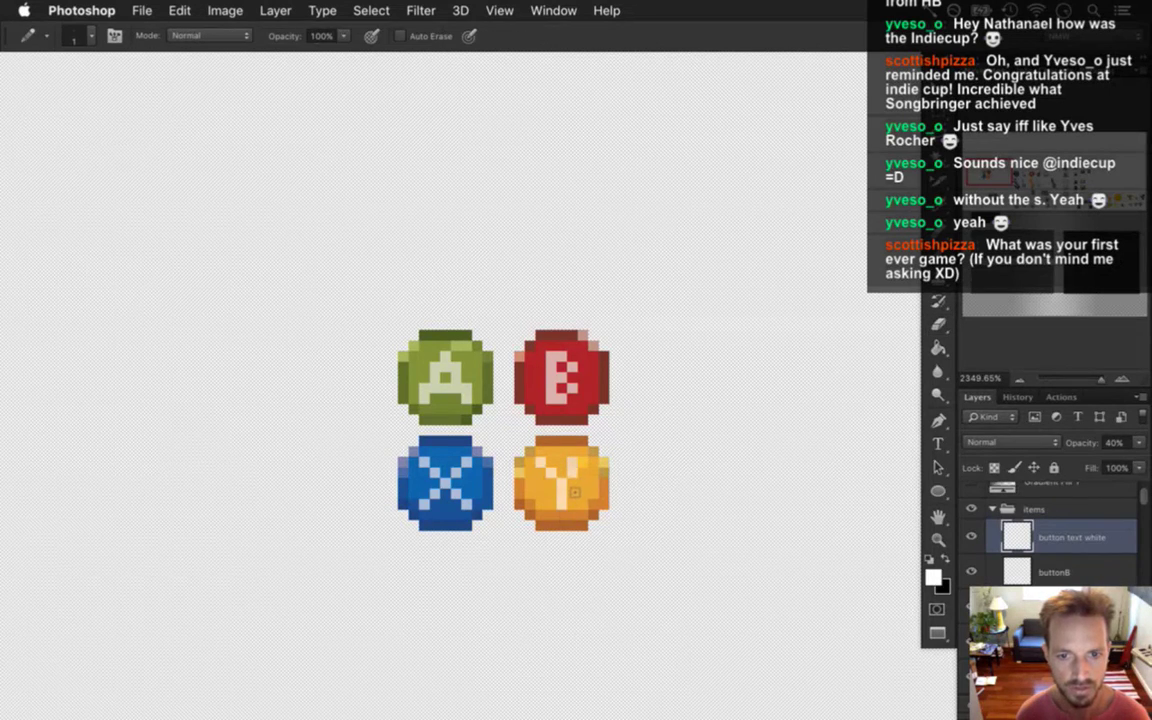
{"action": "key", "text": "e"}
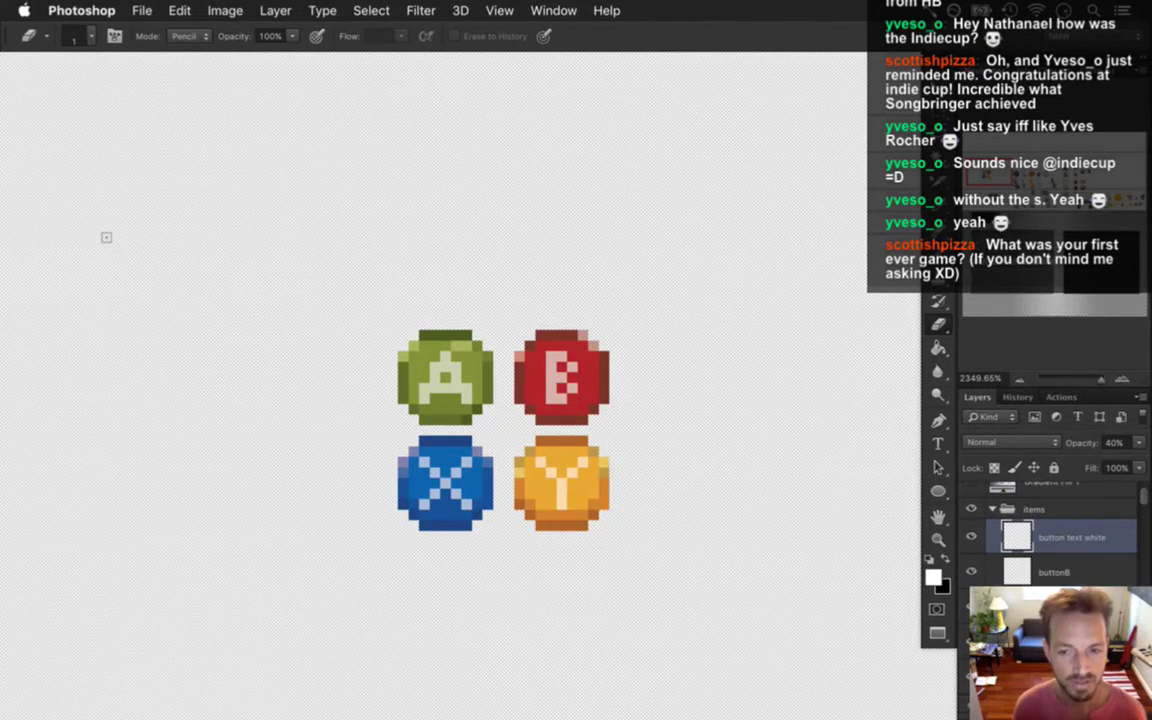
- Export Hud.png for the web as PNG-24 into the Hud folder inside sheets, saving all user slices as images only
{"action": "left_click", "coordinate": [130, 12]}
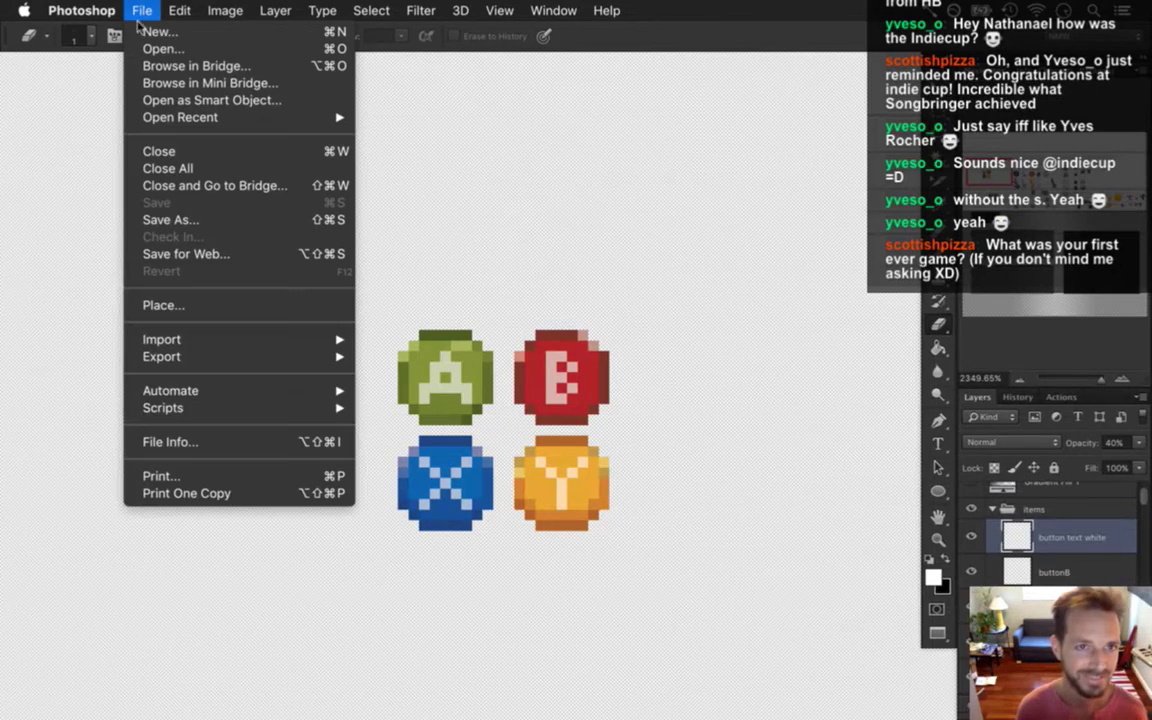
{"action": "left_click", "coordinate": [237, 259]}
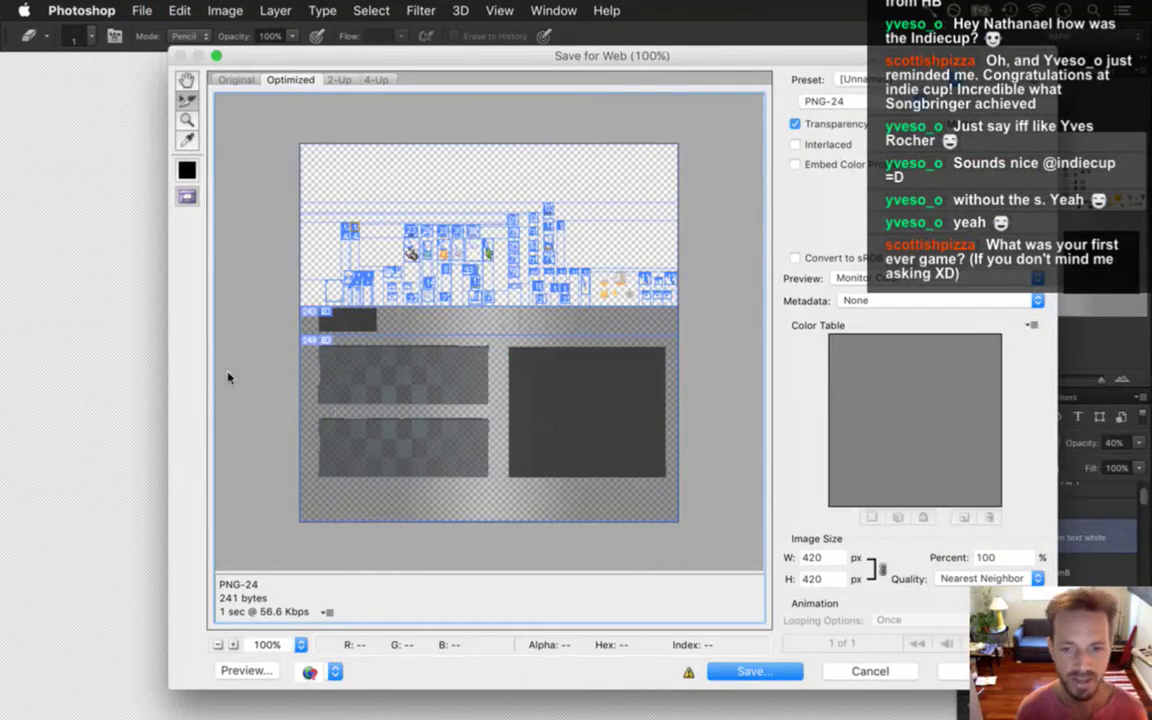
{"action": "left_click", "coordinate": [752, 671]}
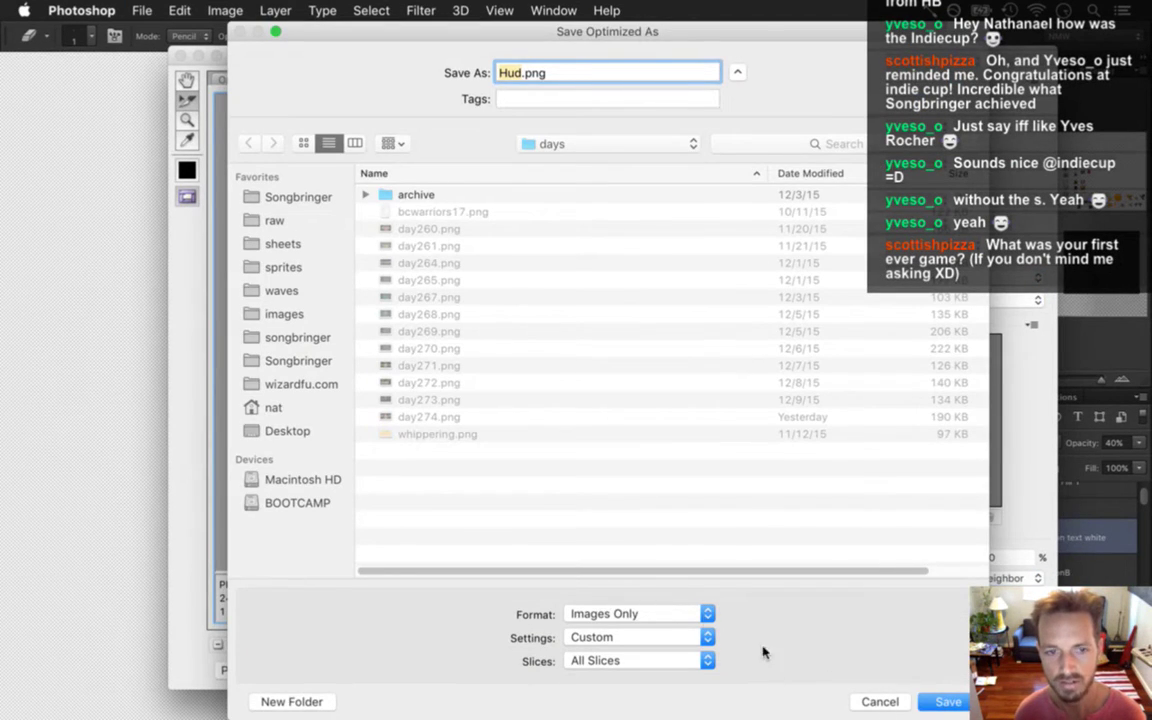
{"action": "left_click", "coordinate": [309, 249]}
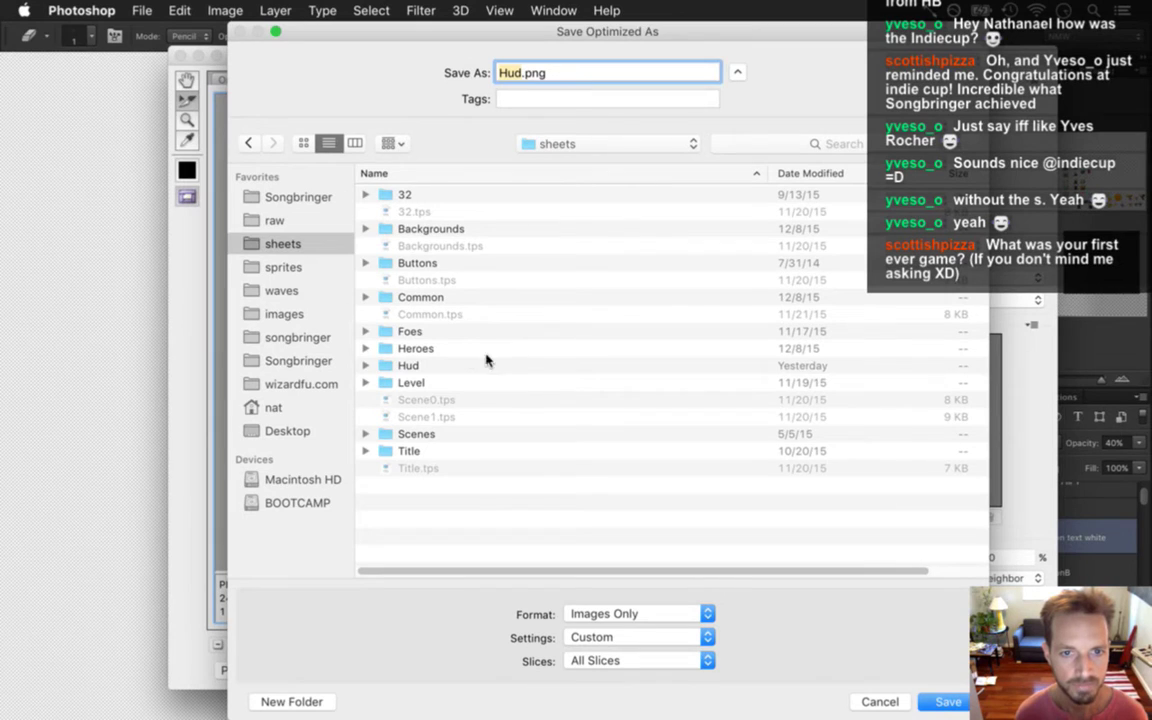
{"action": "double_click", "coordinate": [440, 367]}
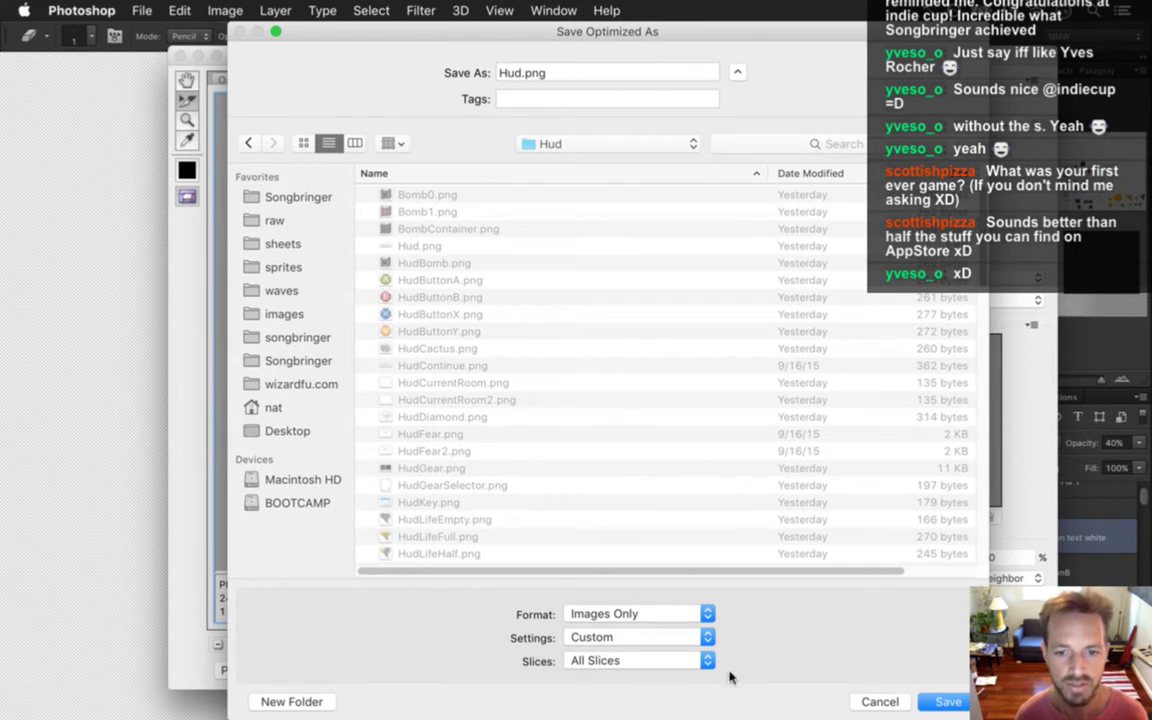
{"action": "left_click", "coordinate": [685, 661]}
{"action": "left_click", "coordinate": [672, 678]}
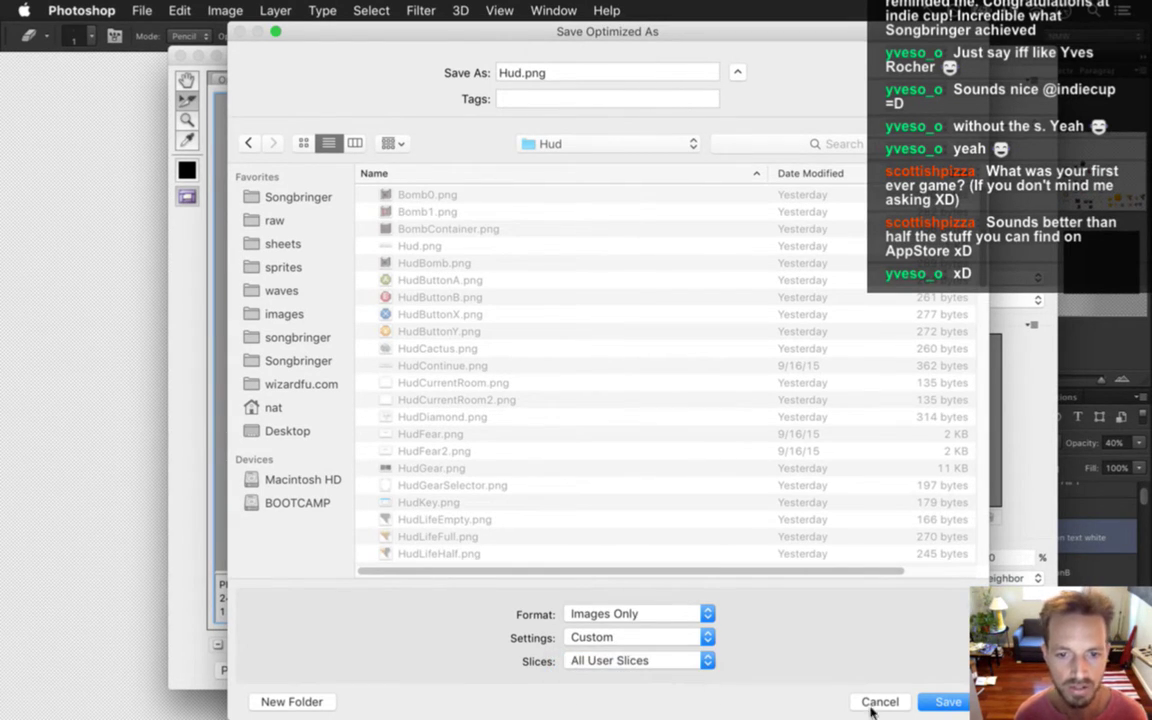
{"action": "left_click", "coordinate": [950, 703]}
{"action": "left_click", "coordinate": [802, 418]}
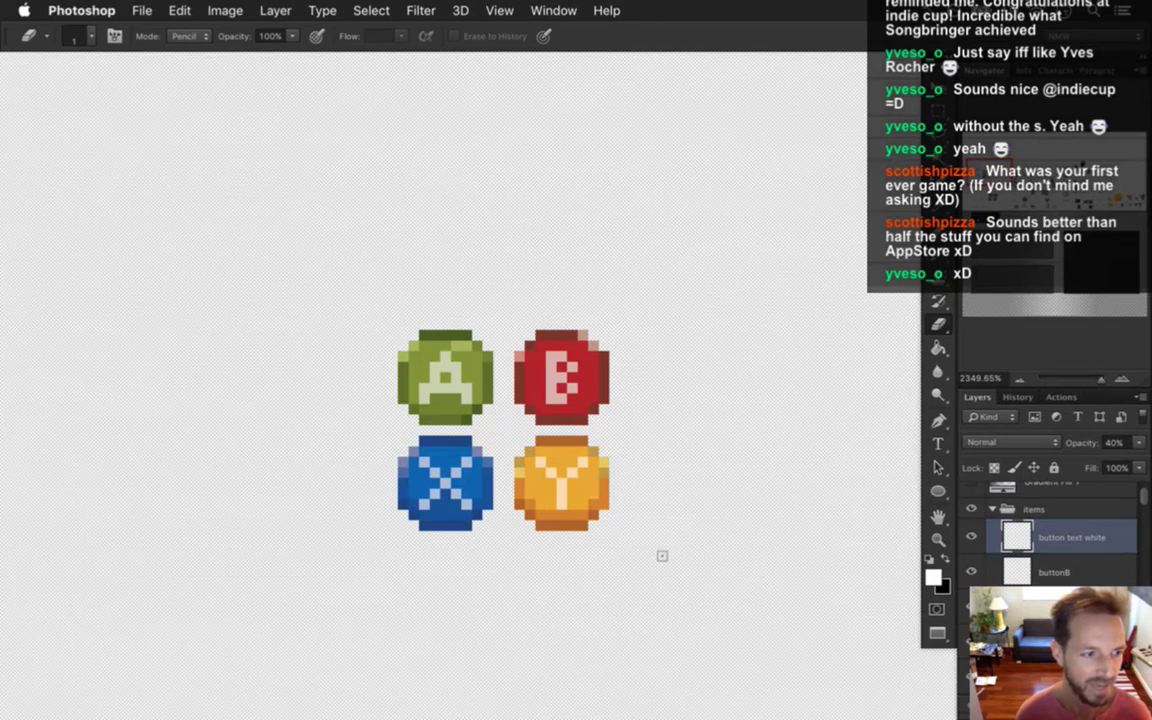
- Switch to Xcode, run Songbringer to check the exported button icons in the game's HUD, and quit the game
{"action": "key", "text": "super+Tab"}
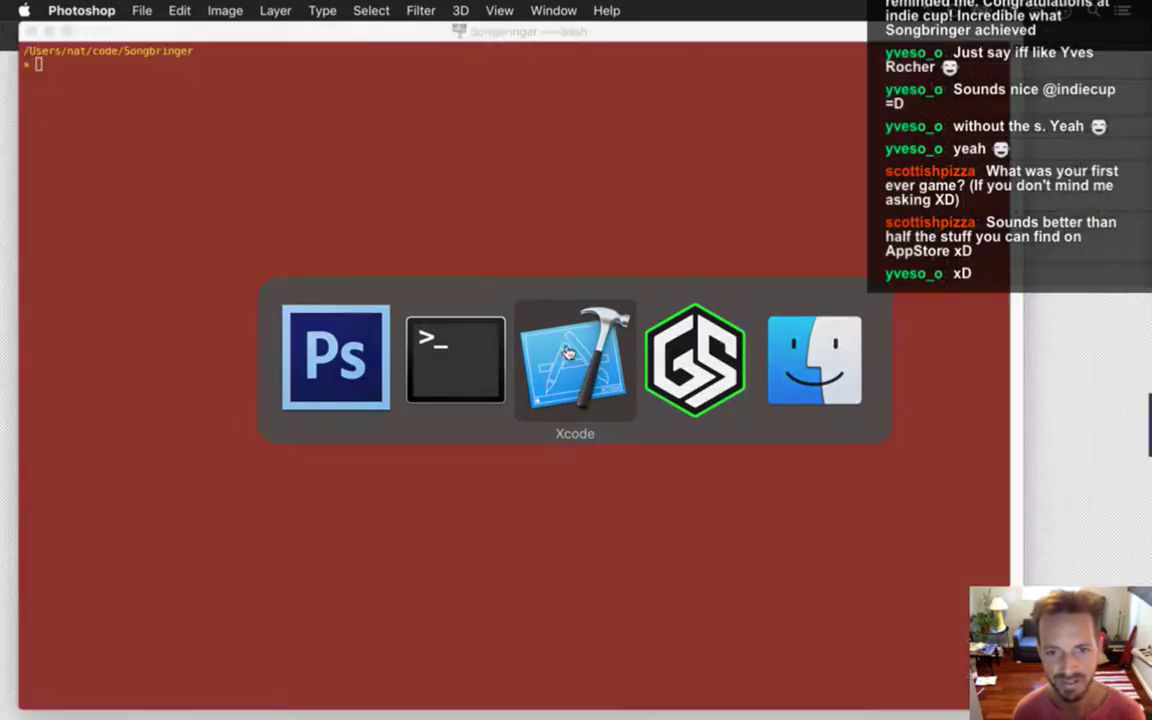
{"action": "left_click", "coordinate": [567, 352]}
{"action": "key", "text": "super+r"}
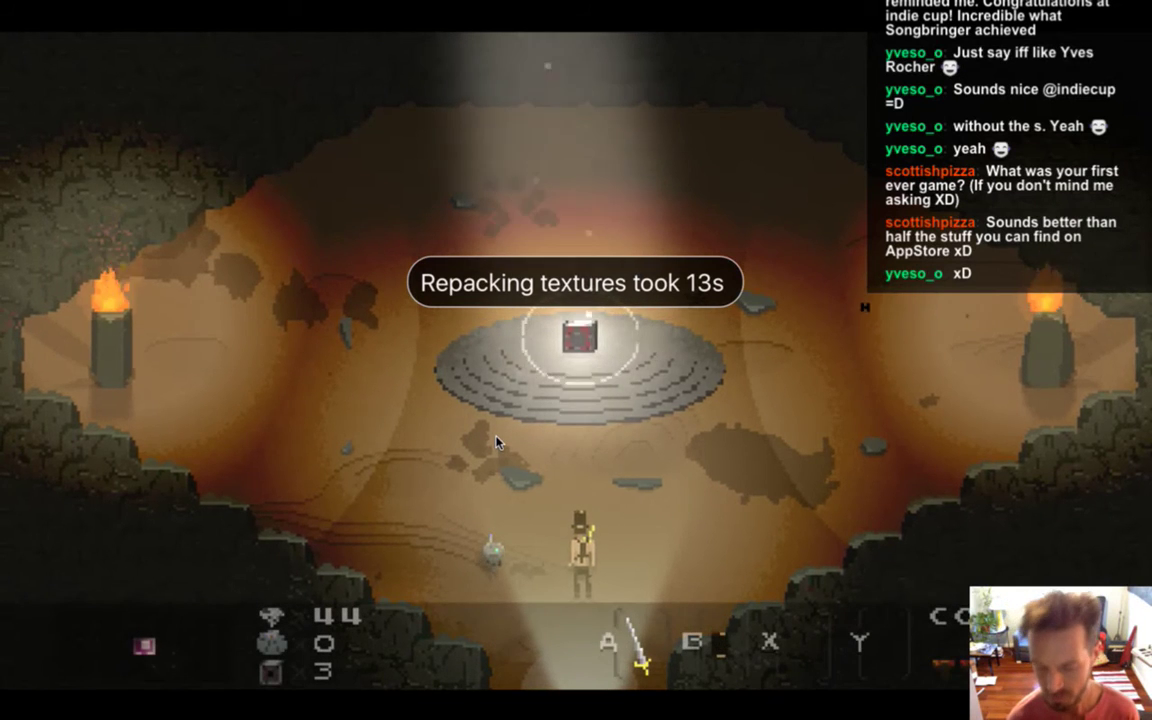
{"action": "key", "text": "Up"}
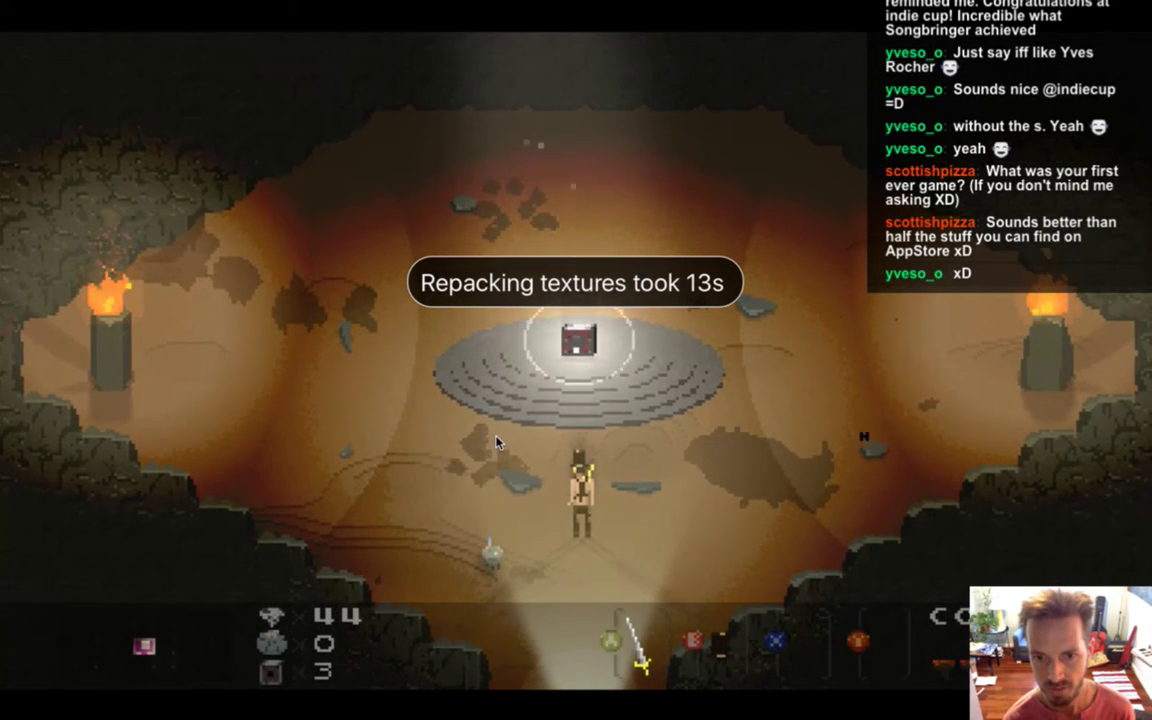
{"action": "key", "text": "super+q"}
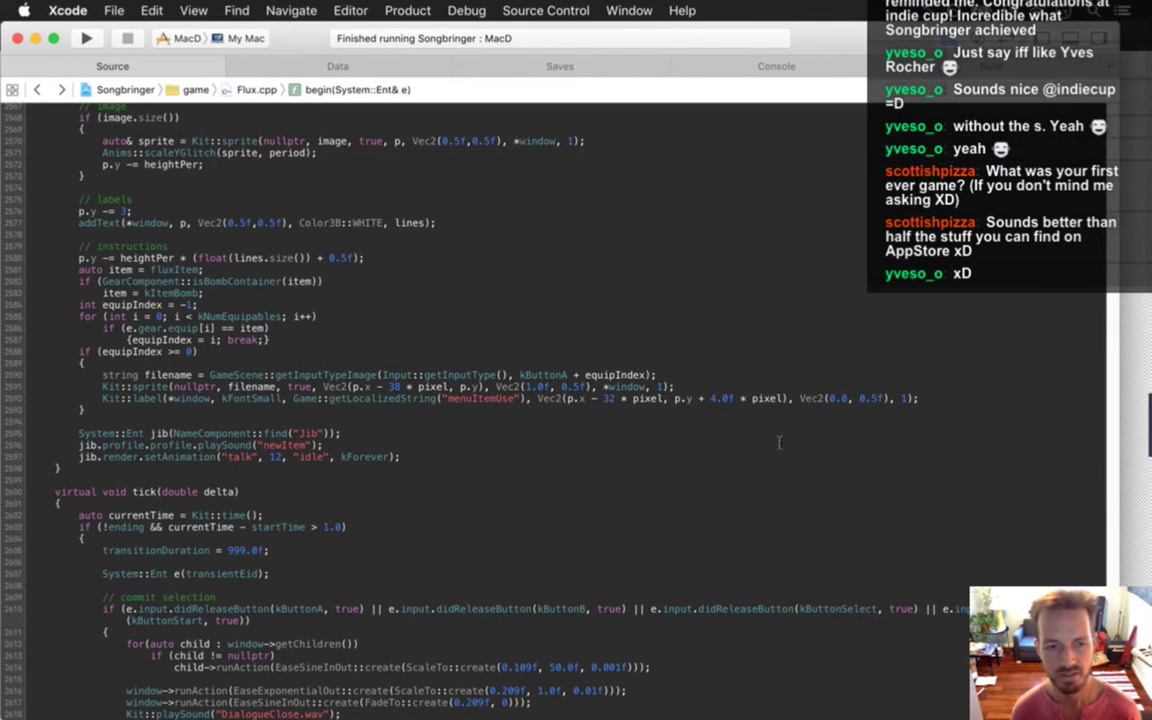
- Run Songbringer again, collect the bomb container to check the button icon in its item window, and stop the game
{"action": "key", "text": "super+r"}
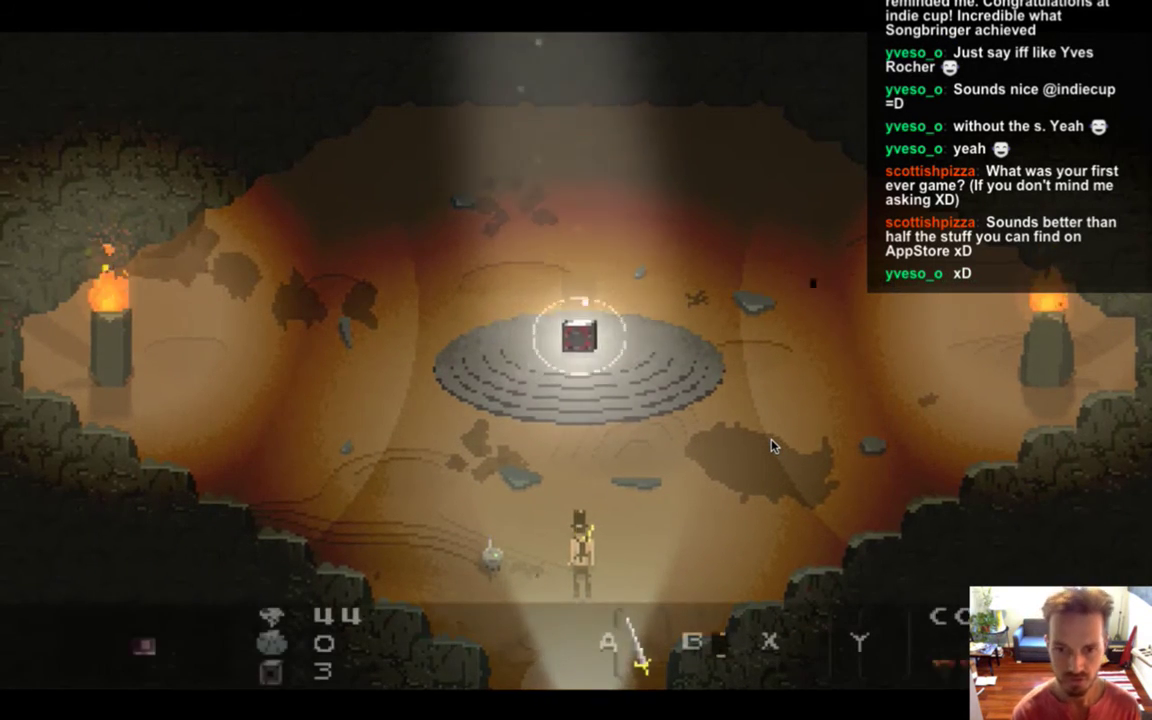
{"action": "key", "text": "Up"}
{"action": "key", "text": "Right"}
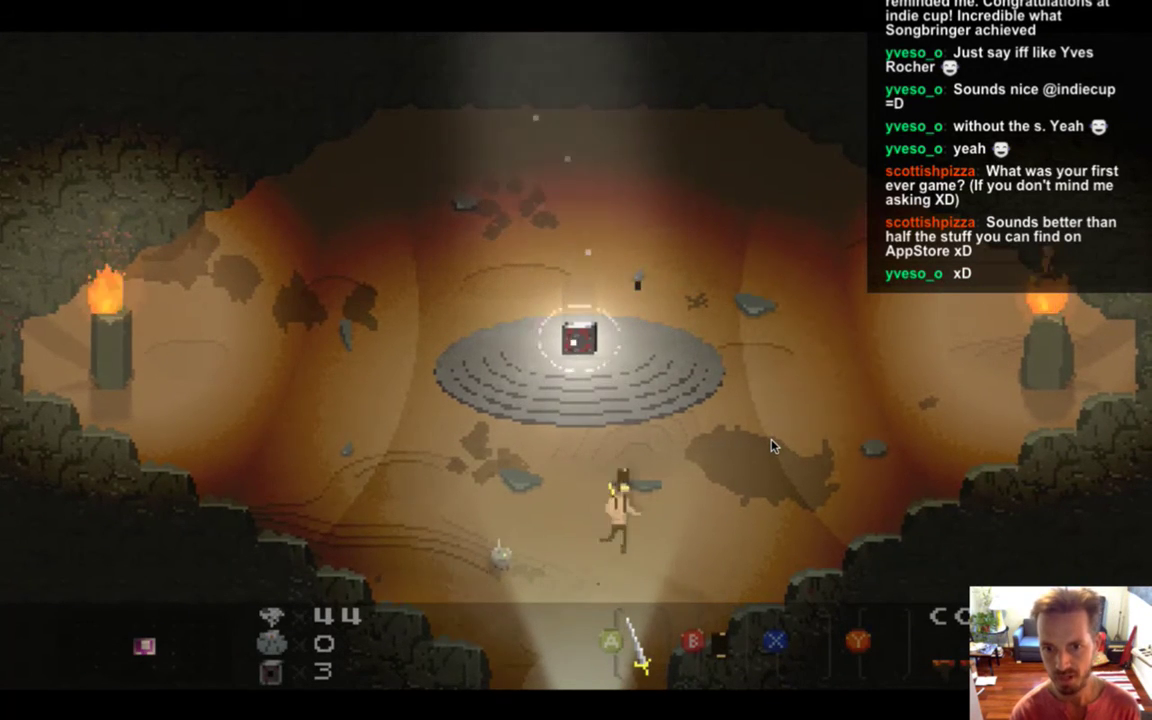
{"action": "key", "text": "Right"}
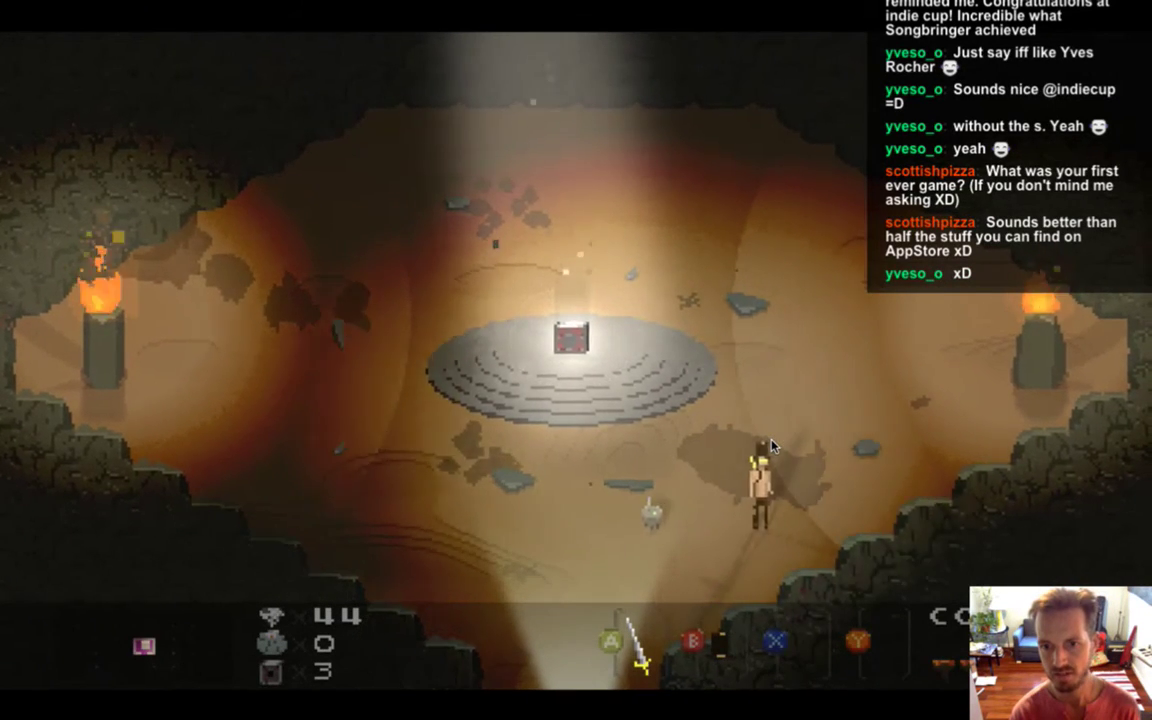
{"action": "key", "text": "Left"}
{"action": "key", "text": "Left"}
{"action": "key", "text": "Up"}
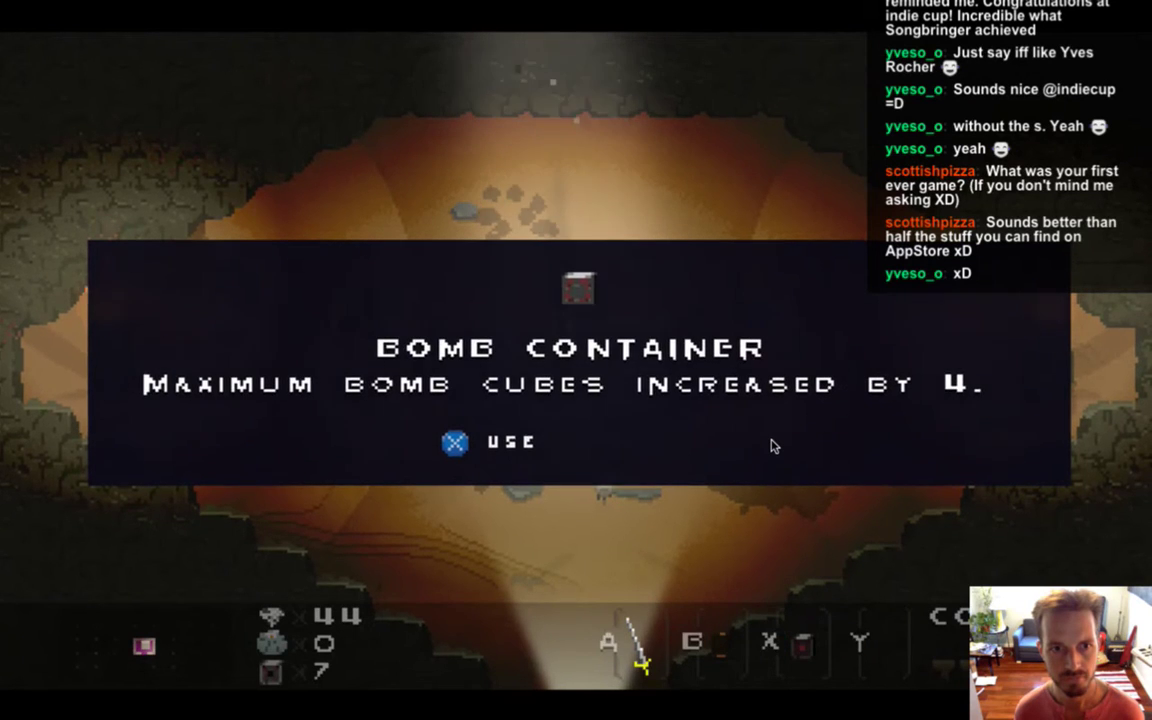
{"action": "key", "text": "super+q"}
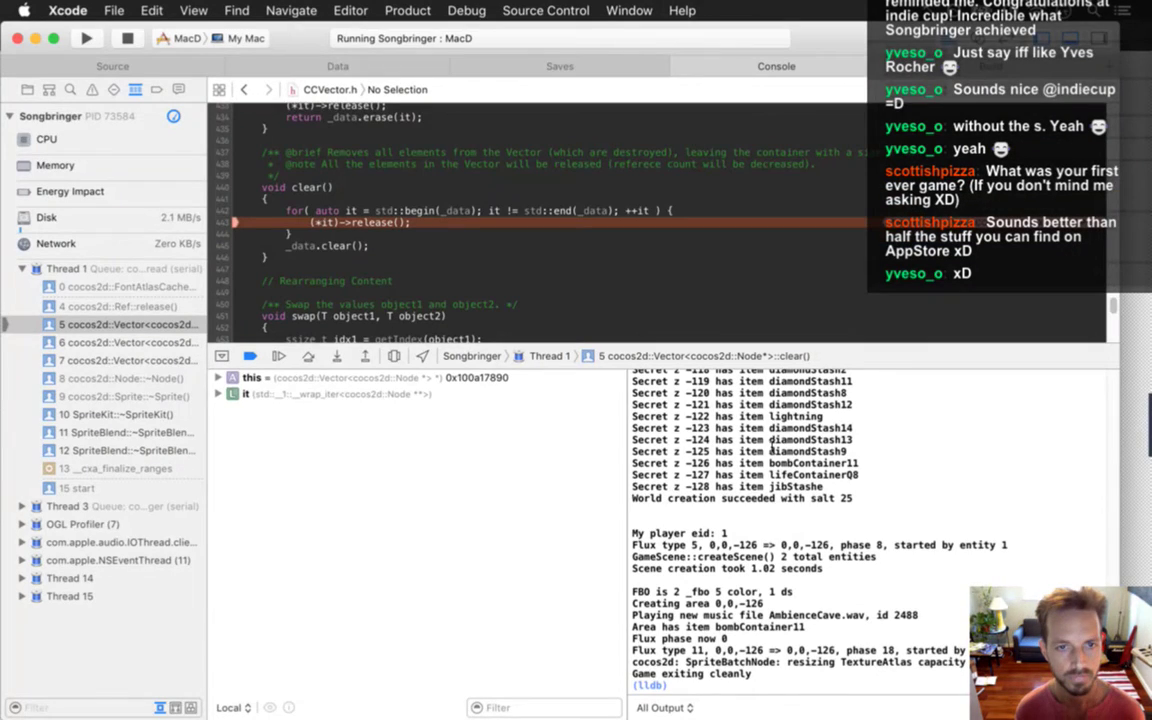
{"action": "left_click", "coordinate": [125, 40]}
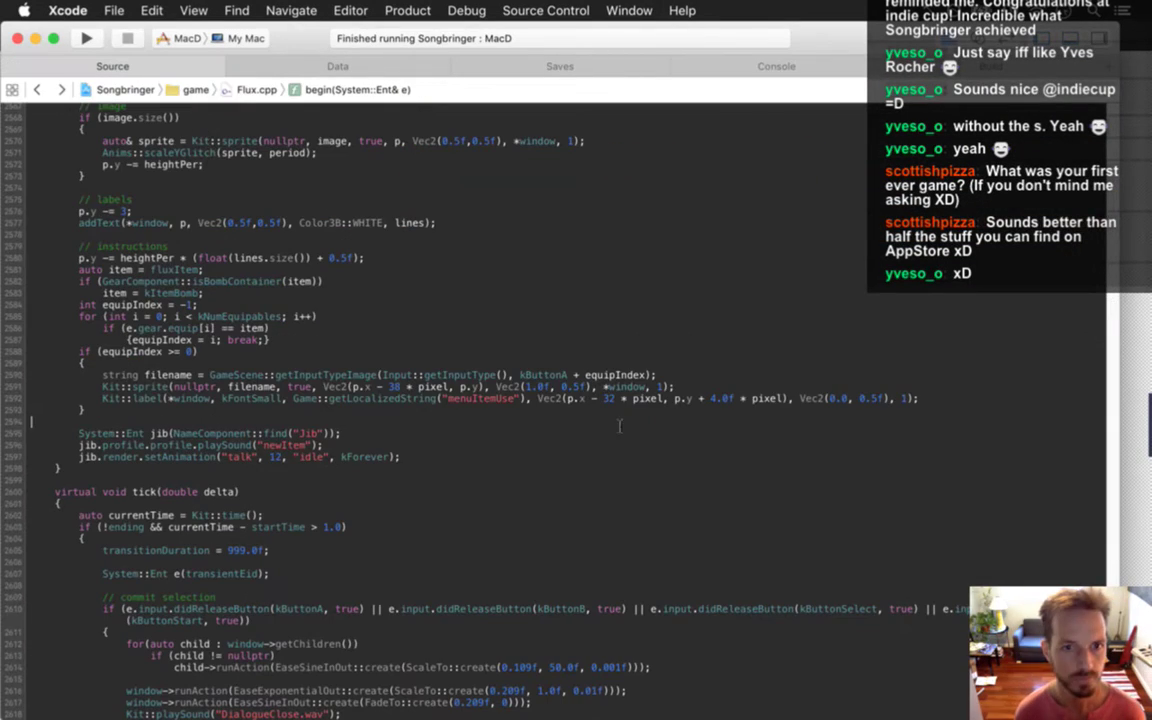
- Switch to Photoshop and examine the center guide button and its neighboring small buttons in the controller reference photo
{"action": "key", "text": "super+Tab"}
{"action": "left_click", "coordinate": [437, 372]}
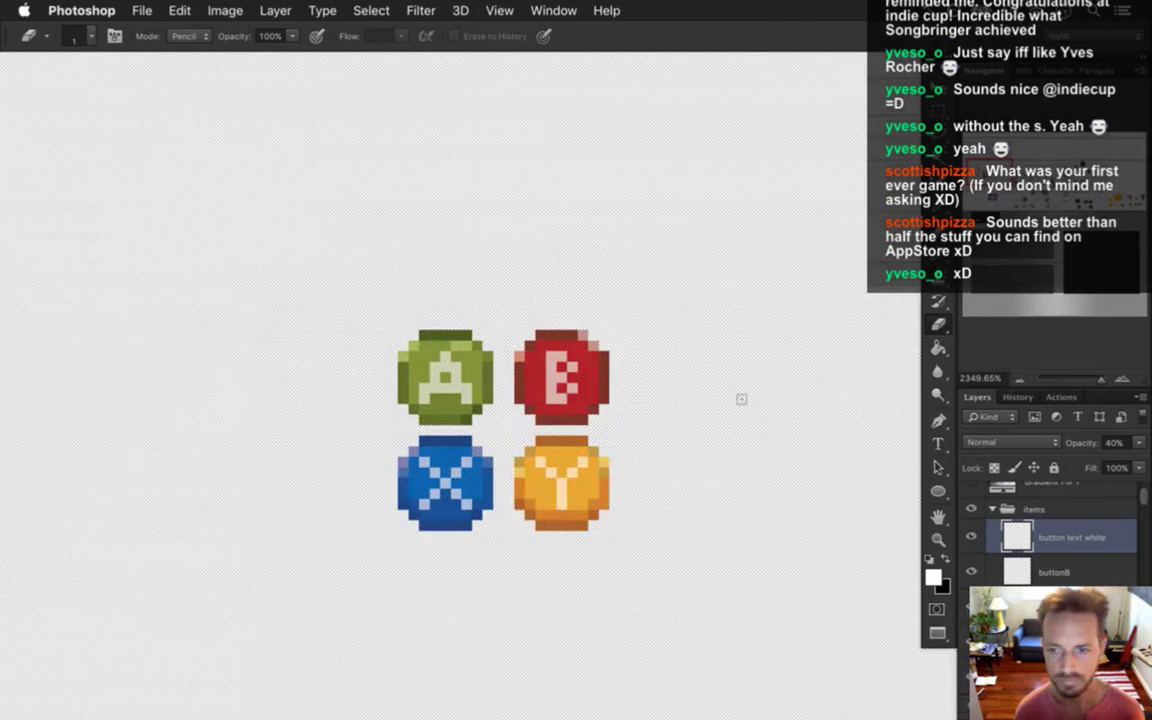
{"action": "left_click", "coordinate": [568, 8]}
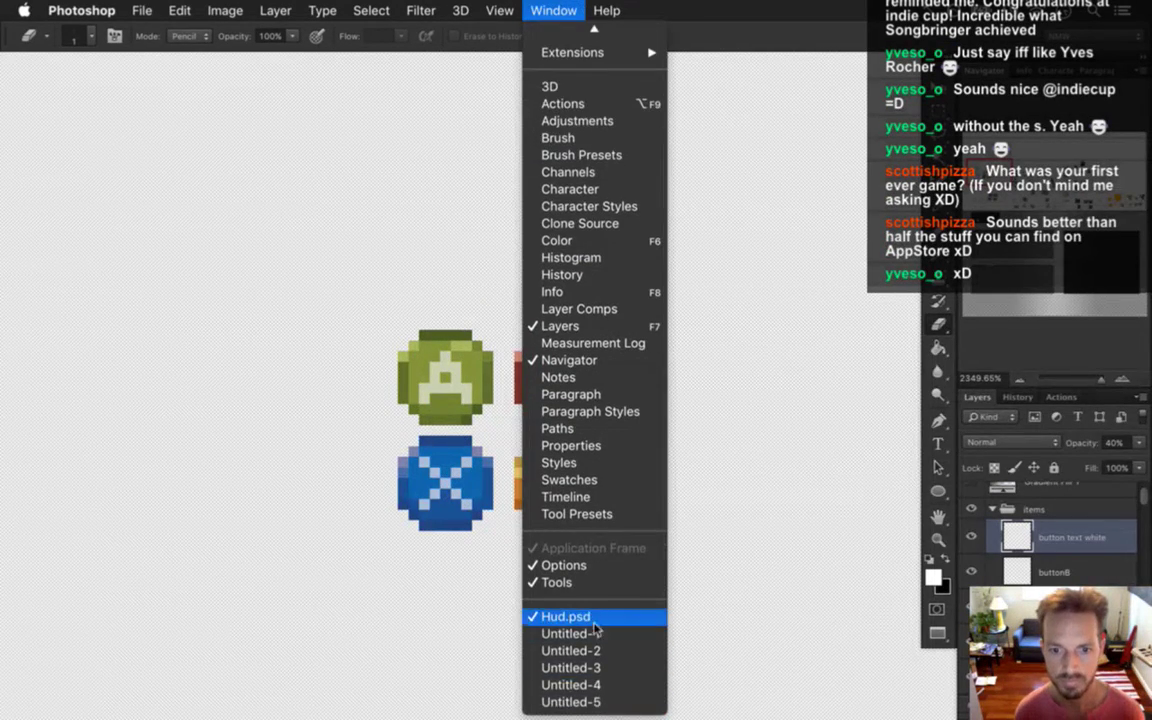
{"action": "left_click", "coordinate": [545, 633]}
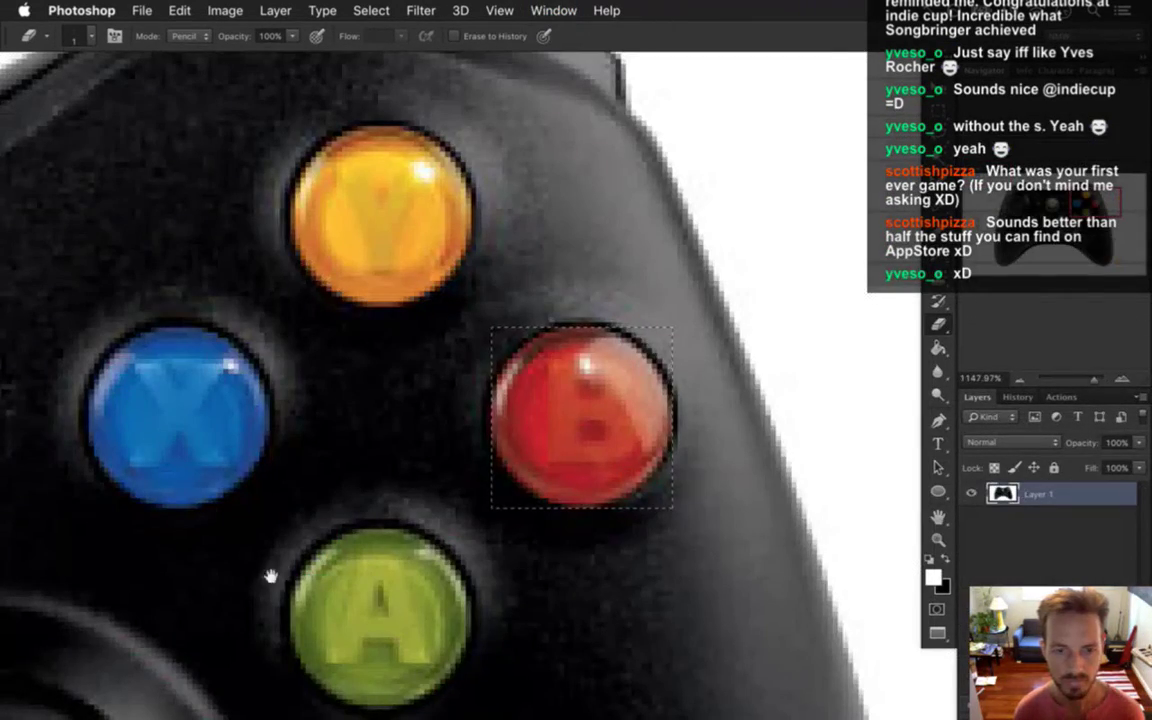
{"action": "scroll", "coordinate": [375, 496], "scroll_direction": "up", "scroll_amount": 3}
{"action": "left_click_drag", "start_coordinate": [375, 496], "coordinate": [750, 345]}
{"action": "left_click_drag", "start_coordinate": [206, 321], "coordinate": [676, 429]}
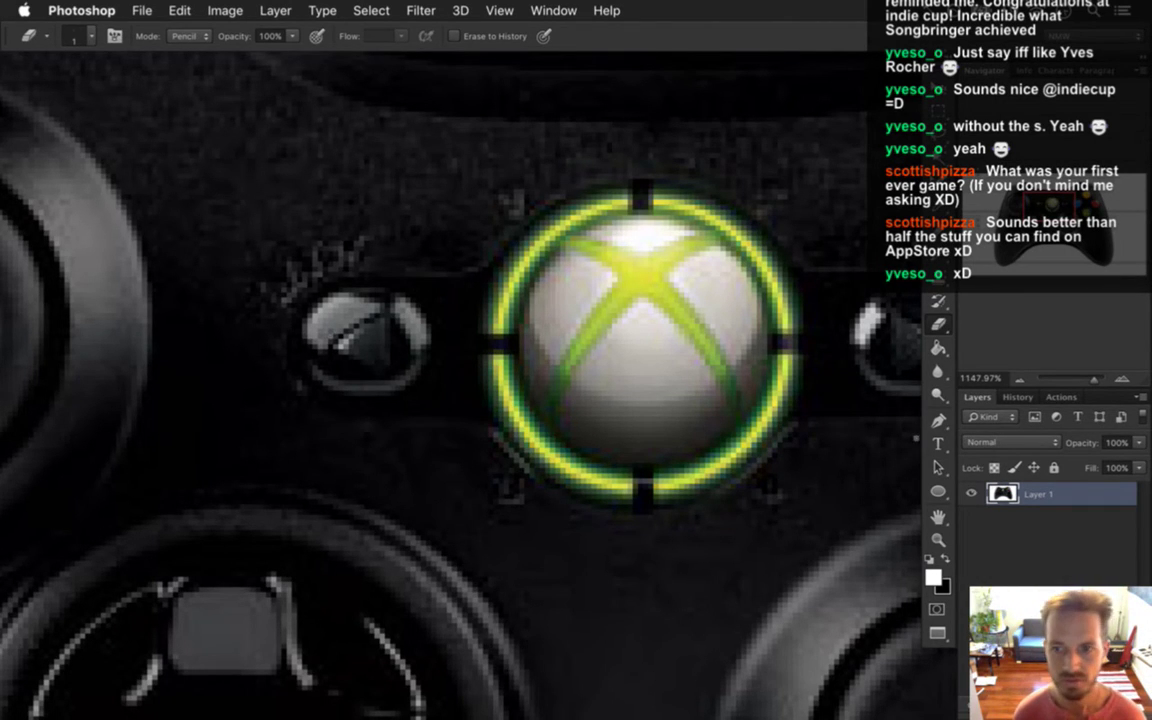
- Select the small oval button beside the guide button's left edge in the controller photo and copy it
{"action": "key", "text": "m"}
{"action": "left_click_drag", "start_coordinate": [285, 270], "coordinate": [447, 416]}
{"action": "left_click_drag", "start_coordinate": [250, 241], "coordinate": [298, 432]}
{"action": "left_click_drag", "start_coordinate": [230, 220], "coordinate": [468, 295]}
{"action": "left_click_drag", "start_coordinate": [513, 226], "coordinate": [432, 458]}
{"action": "left_click_drag", "start_coordinate": [276, 462], "coordinate": [442, 411]}
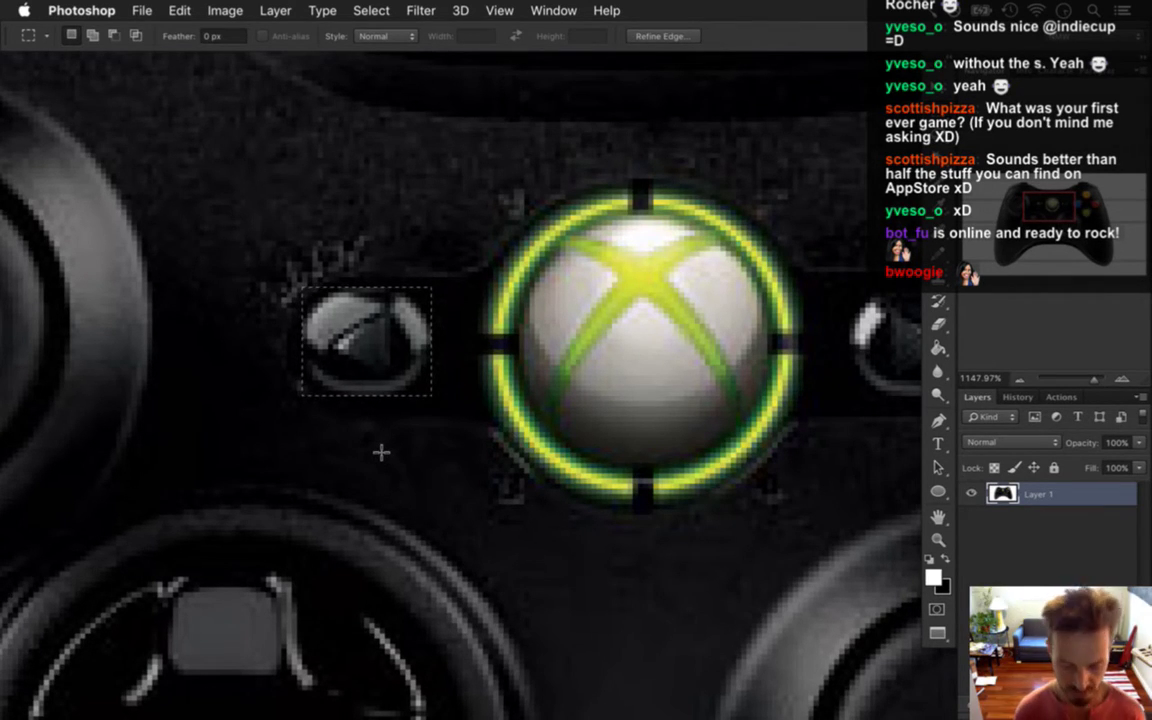
{"action": "key", "text": "super+c"}
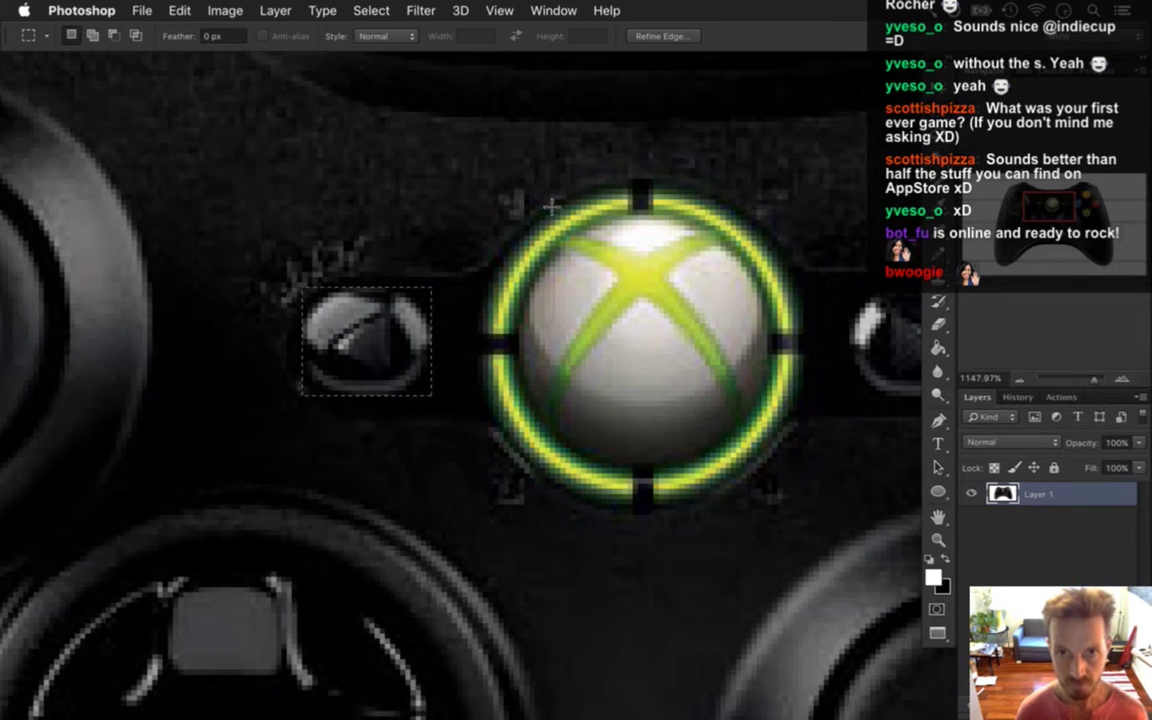
- Create a new document at the clipboard's size and paste the copied button into it
{"action": "key", "text": "super+n"}
{"action": "key", "text": "Return"}
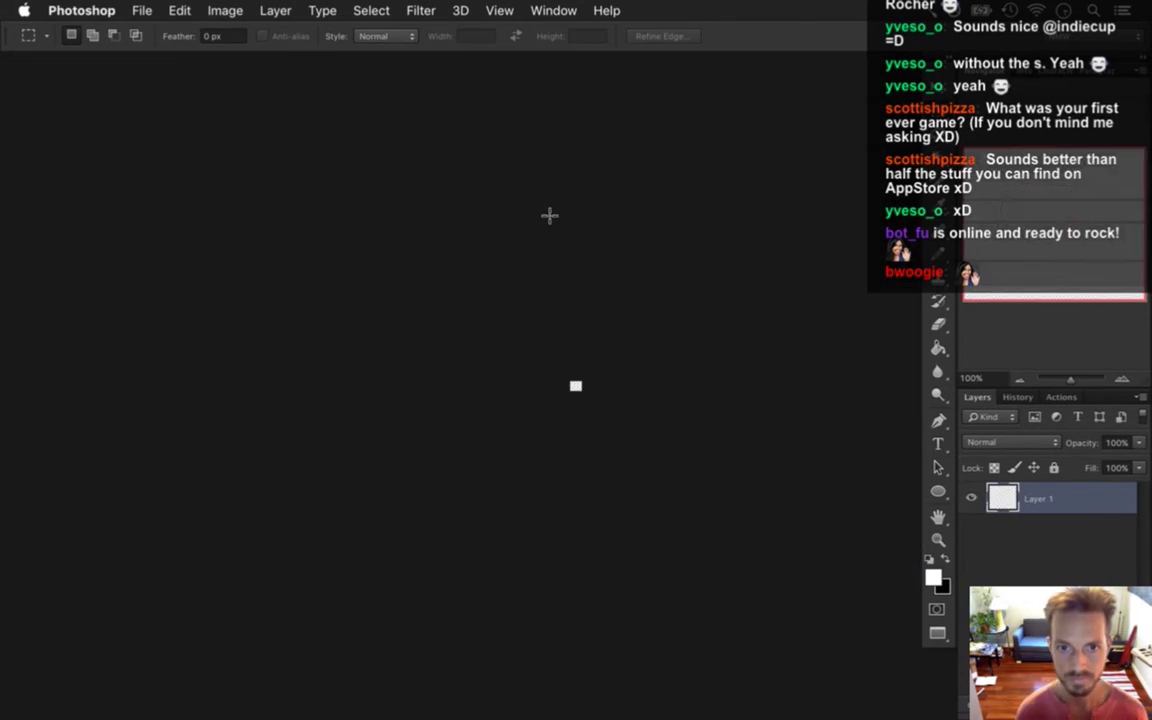
{"action": "key", "text": "super+v"}
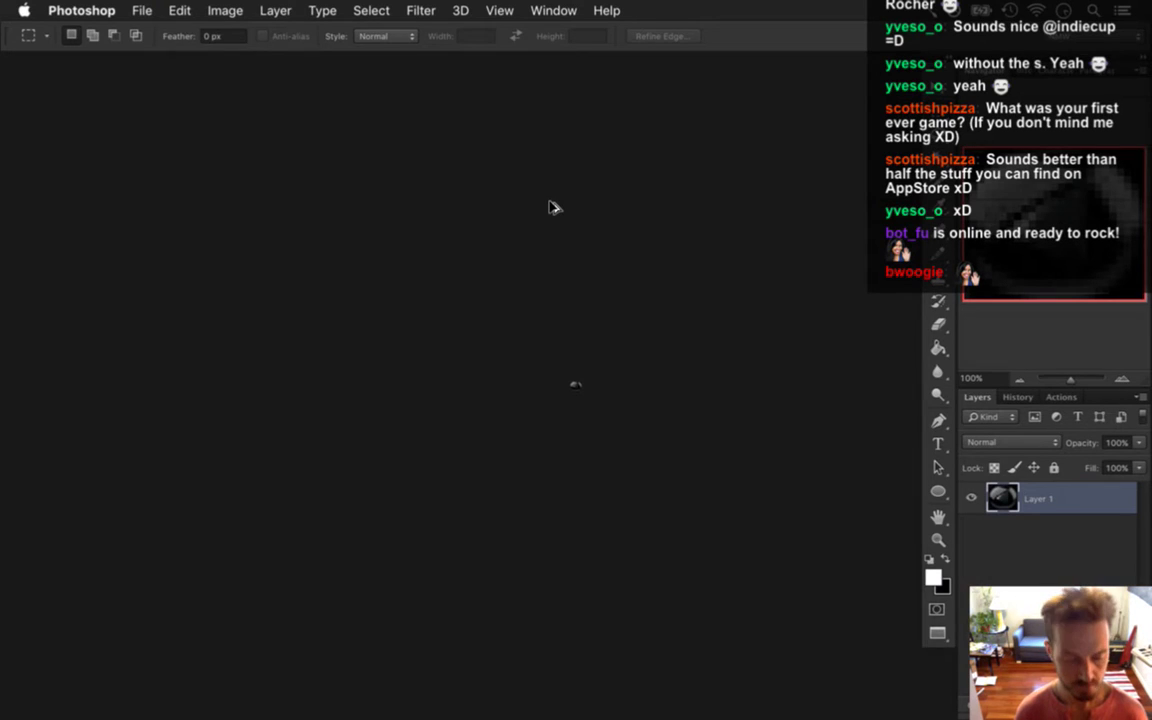
- Resize the button image to 9 by 8 pixels with constrained proportions and Nearest Neighbor resampling
{"action": "key", "text": "super+a"}
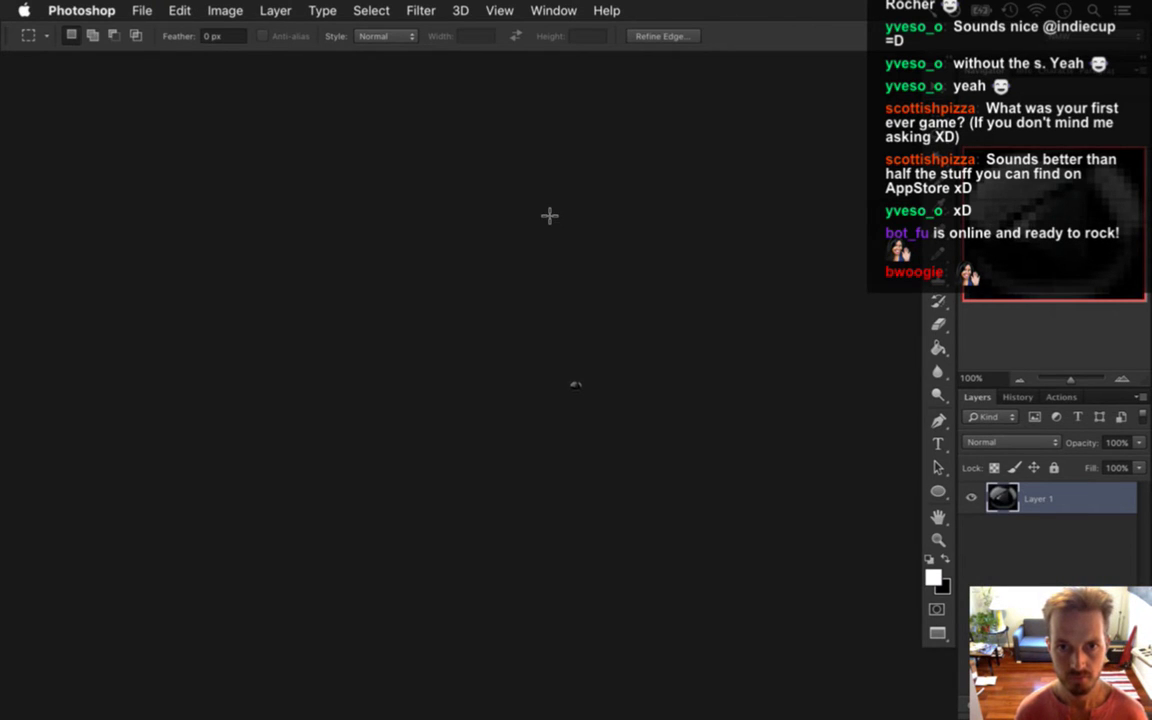
{"action": "key", "text": "super+alt+i"}
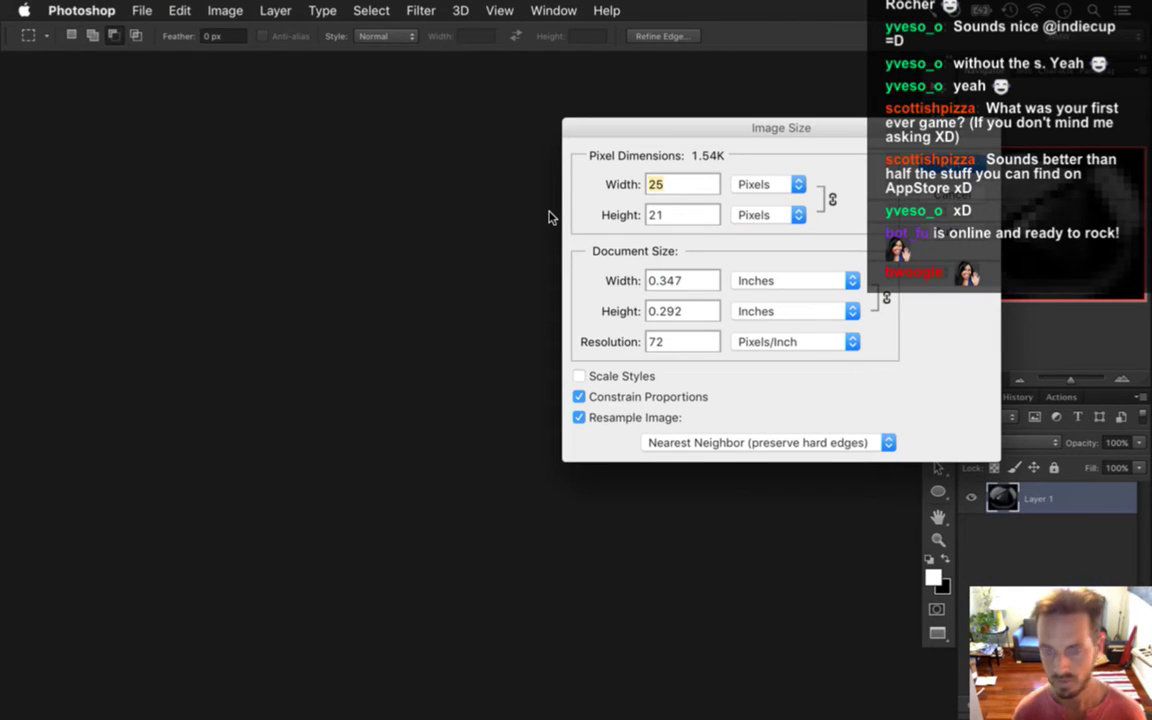
{"action": "type", "text": "9"}
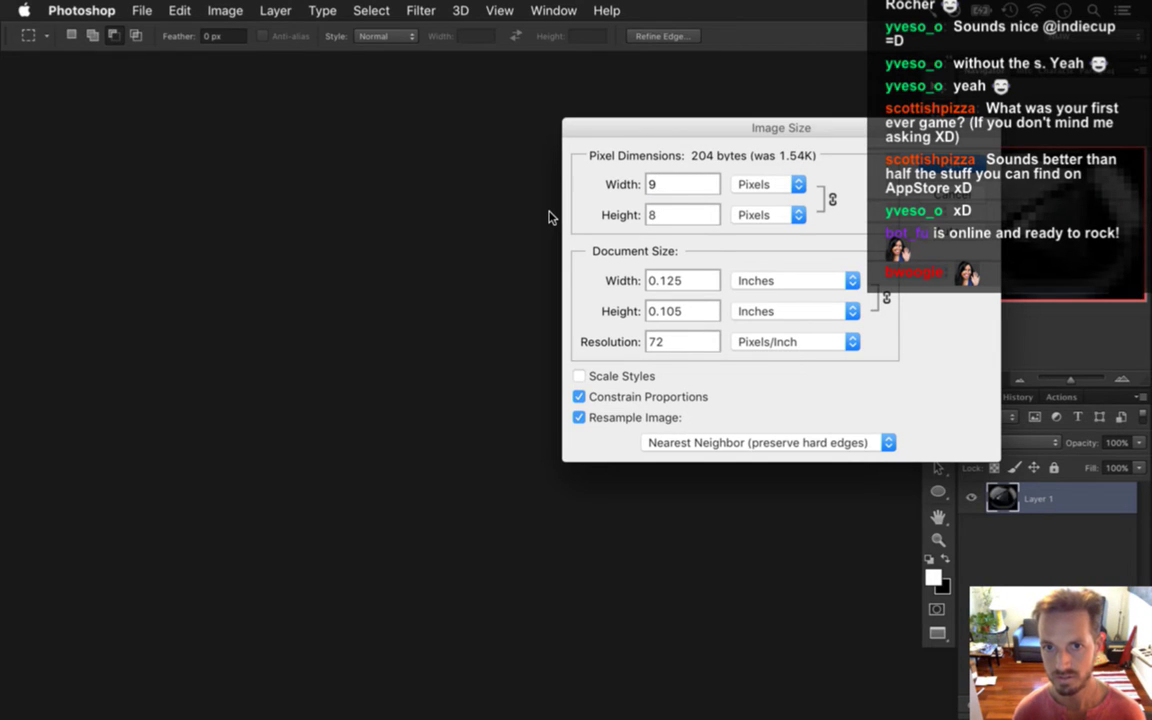
{"action": "key", "text": "Tab"}
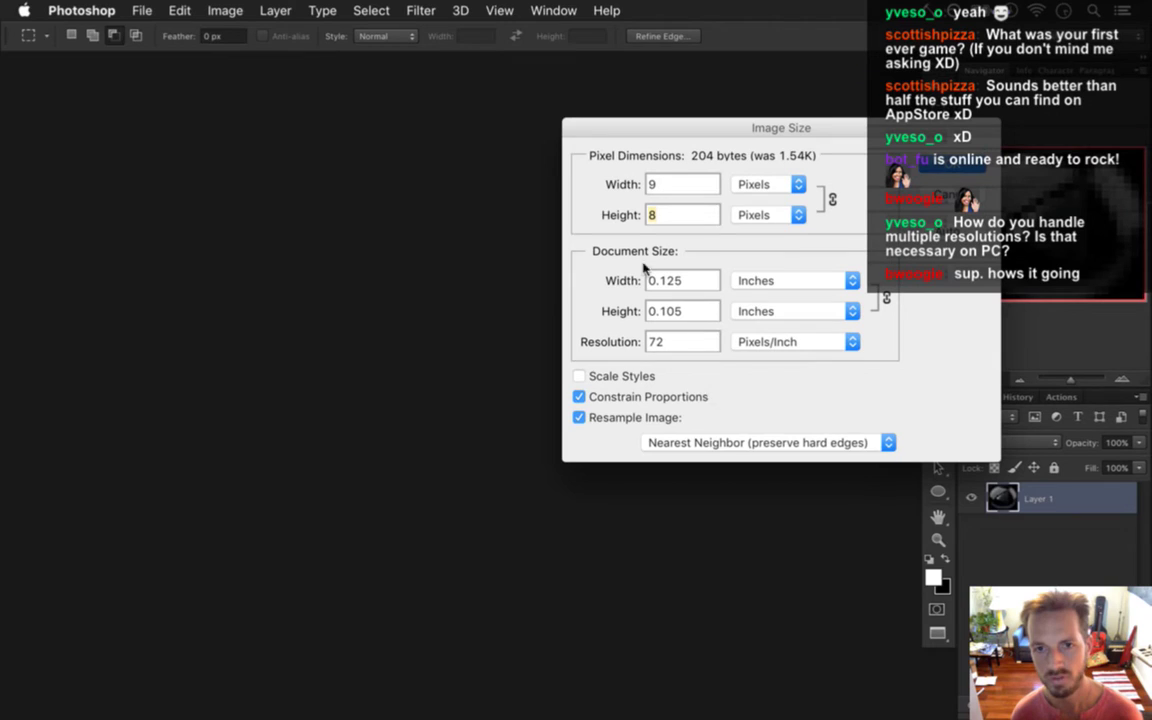
{"action": "left_click", "coordinate": [663, 179]}
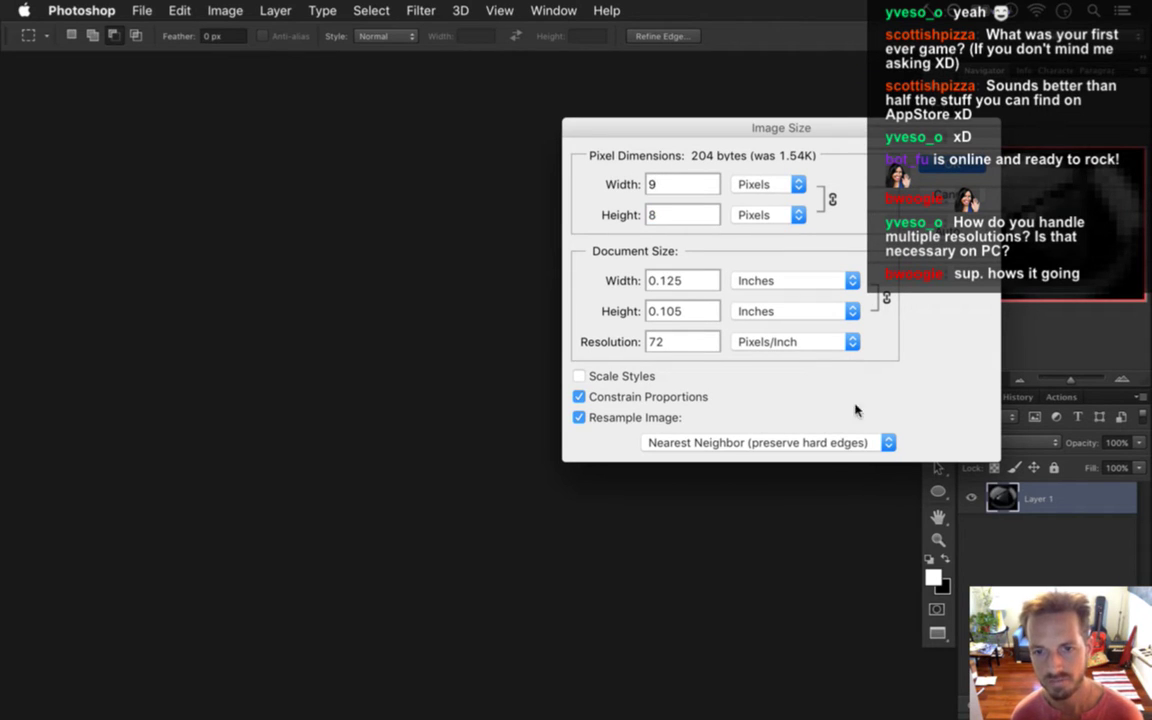
{"action": "left_click", "coordinate": [969, 172]}
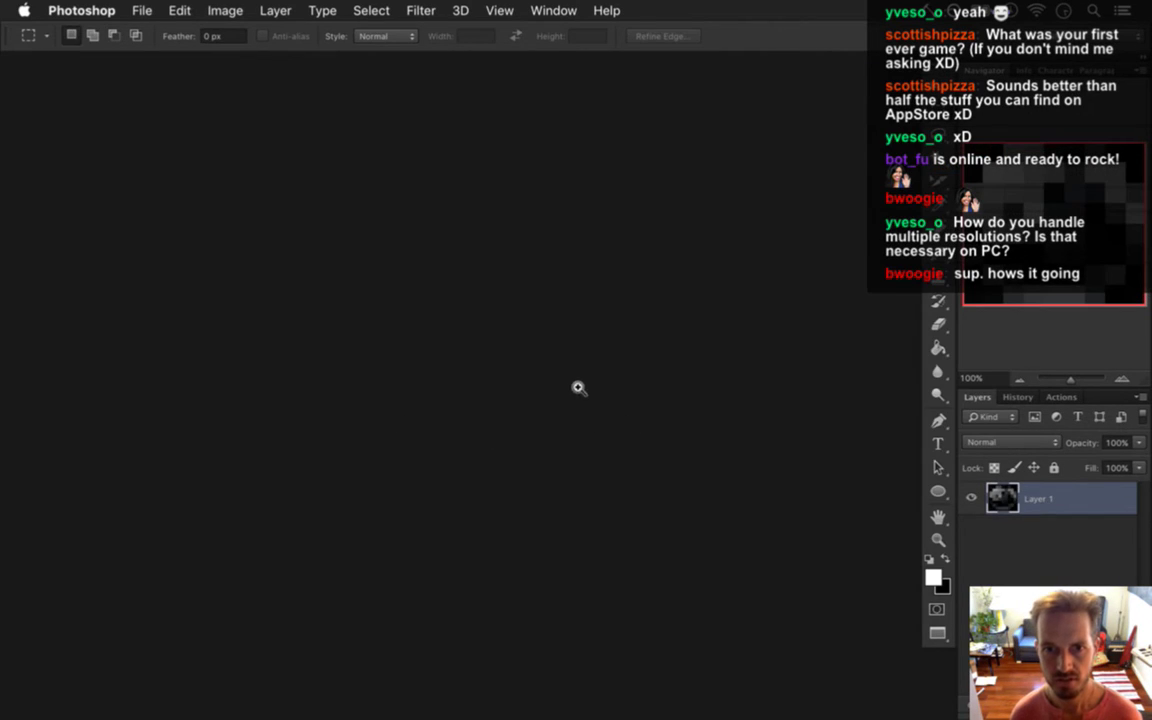
- Erase three pixels at each of the four corners of the reduced button image to round its outline
{"action": "left_click_drag", "start_coordinate": [571, 385], "coordinate": [689, 406]}
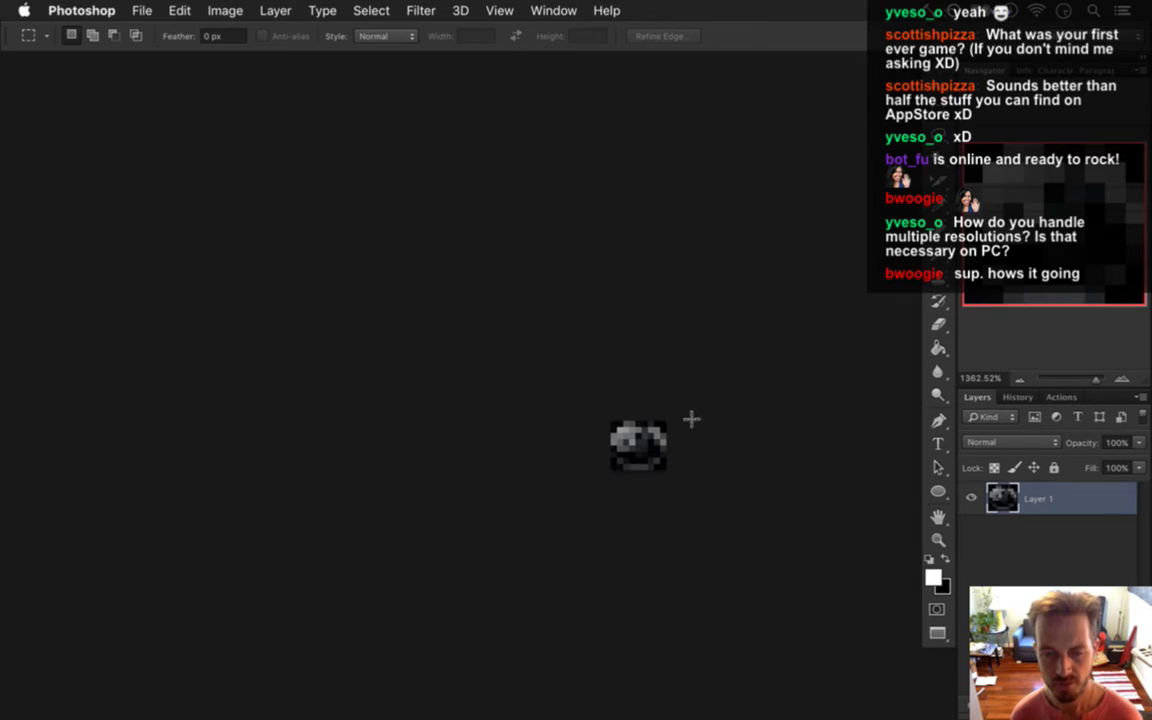
{"action": "scroll", "coordinate": [635, 450], "scroll_direction": "up", "scroll_amount": 5}
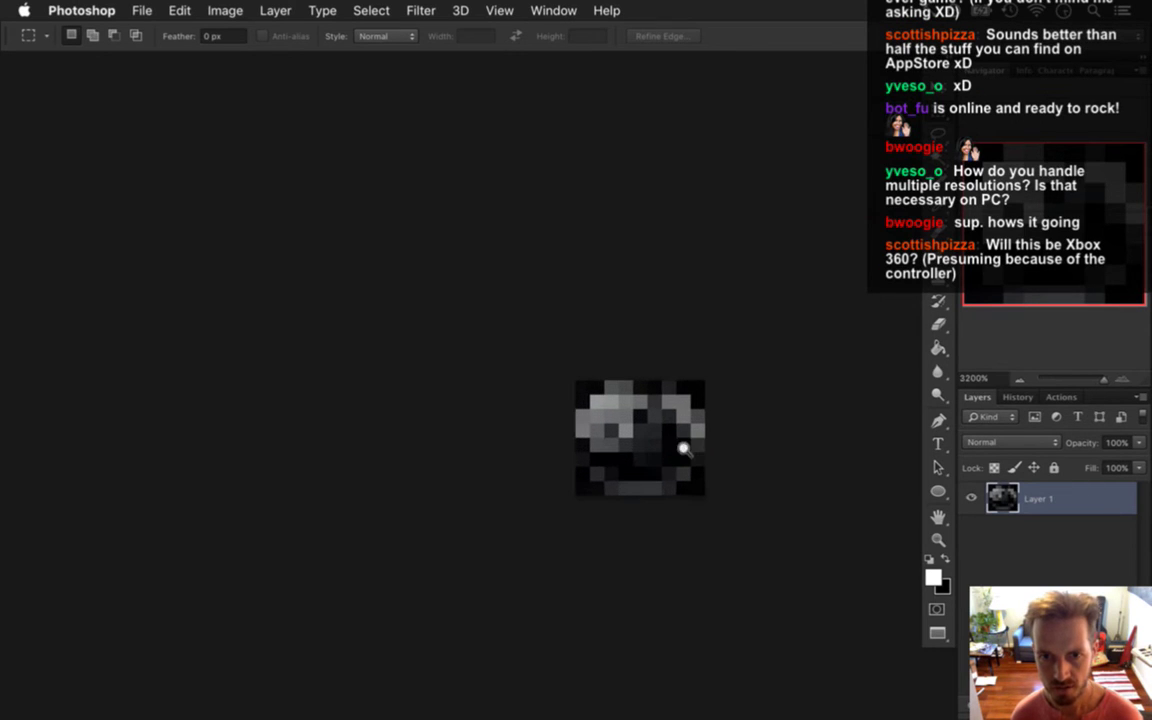
{"action": "key", "text": "e"}
{"action": "left_click_drag", "start_coordinate": [597, 488], "coordinate": [582, 488]}
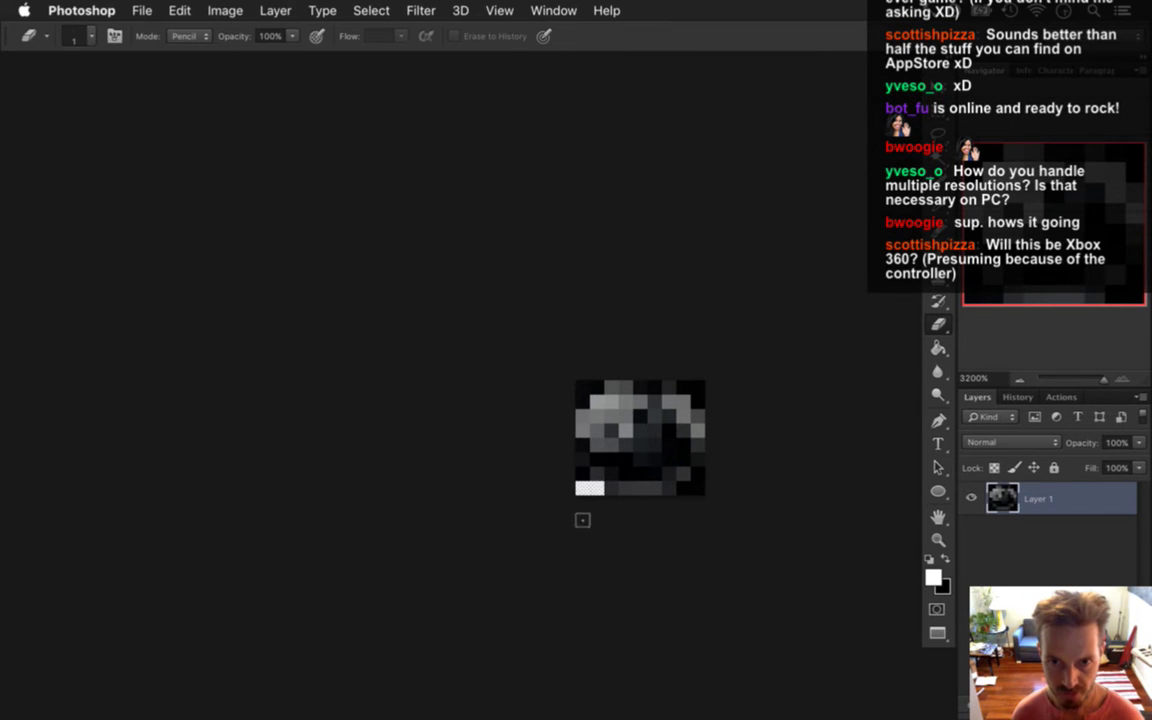
{"action": "left_click", "coordinate": [583, 474]}
{"action": "mouse_move", "coordinate": [683, 488]}
{"action": "left_mouse_down"}
{"action": "mouse_move", "coordinate": [697, 488]}
{"action": "mouse_move", "coordinate": [683, 474]}
{"action": "left_mouse_up"}
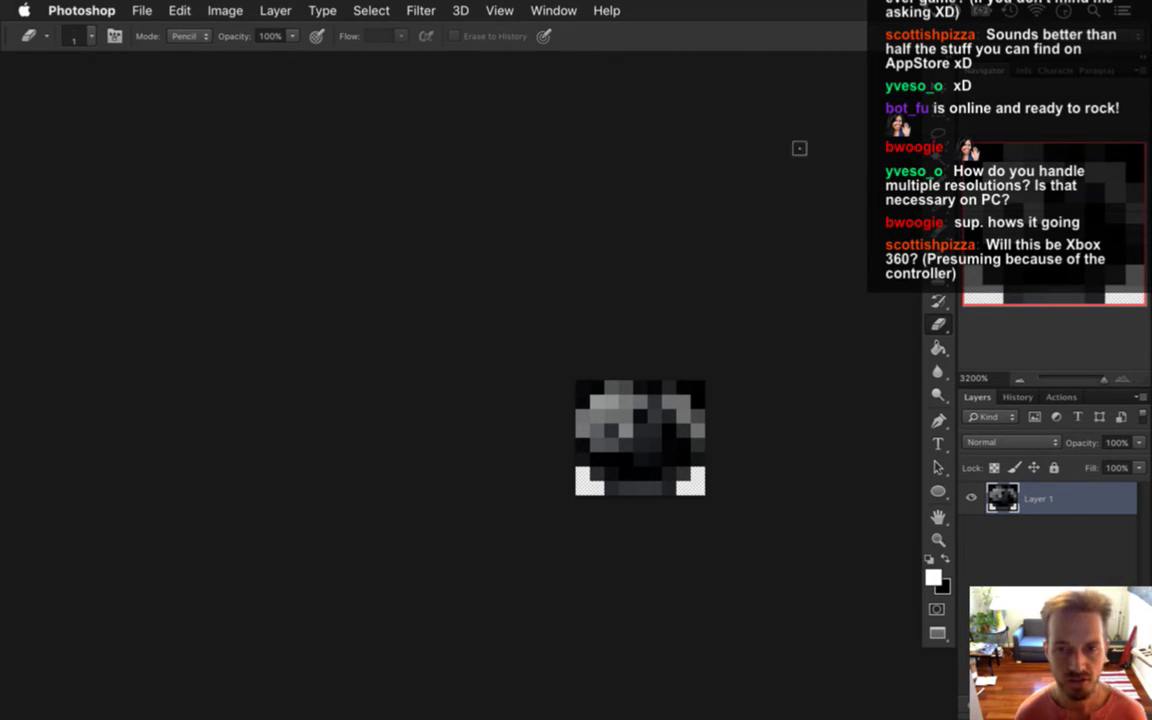
{"action": "left_click", "coordinate": [690, 392]}
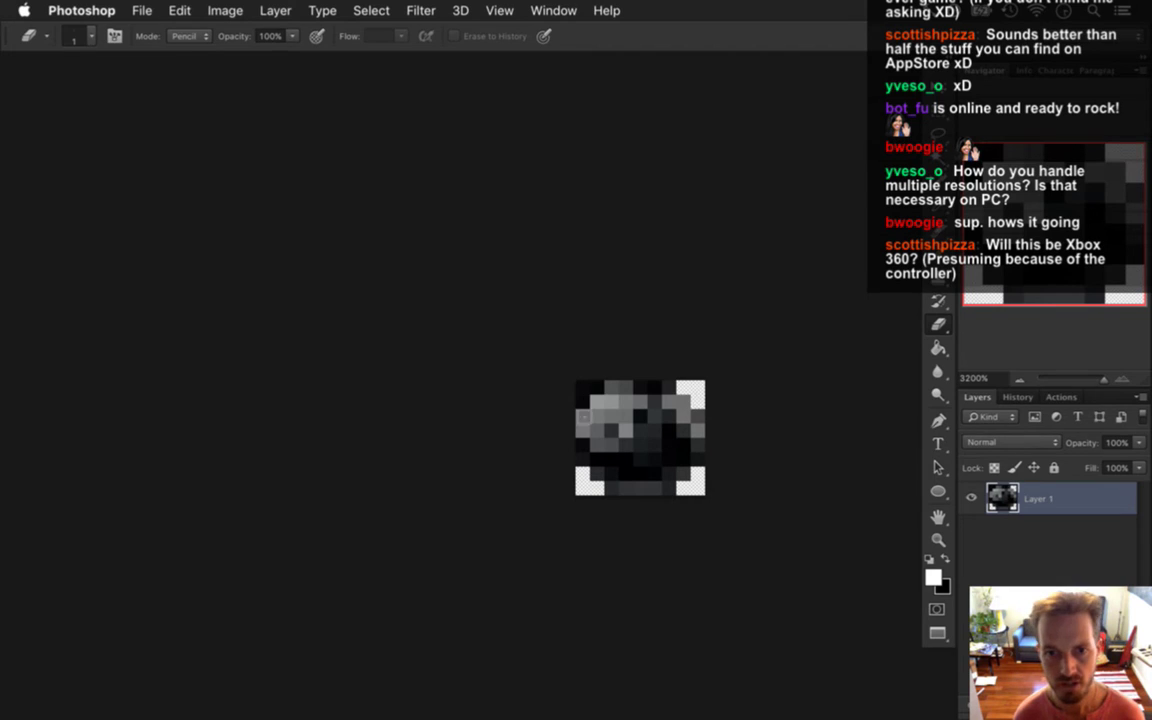
{"action": "left_click_drag", "start_coordinate": [583, 392], "coordinate": [598, 392]}
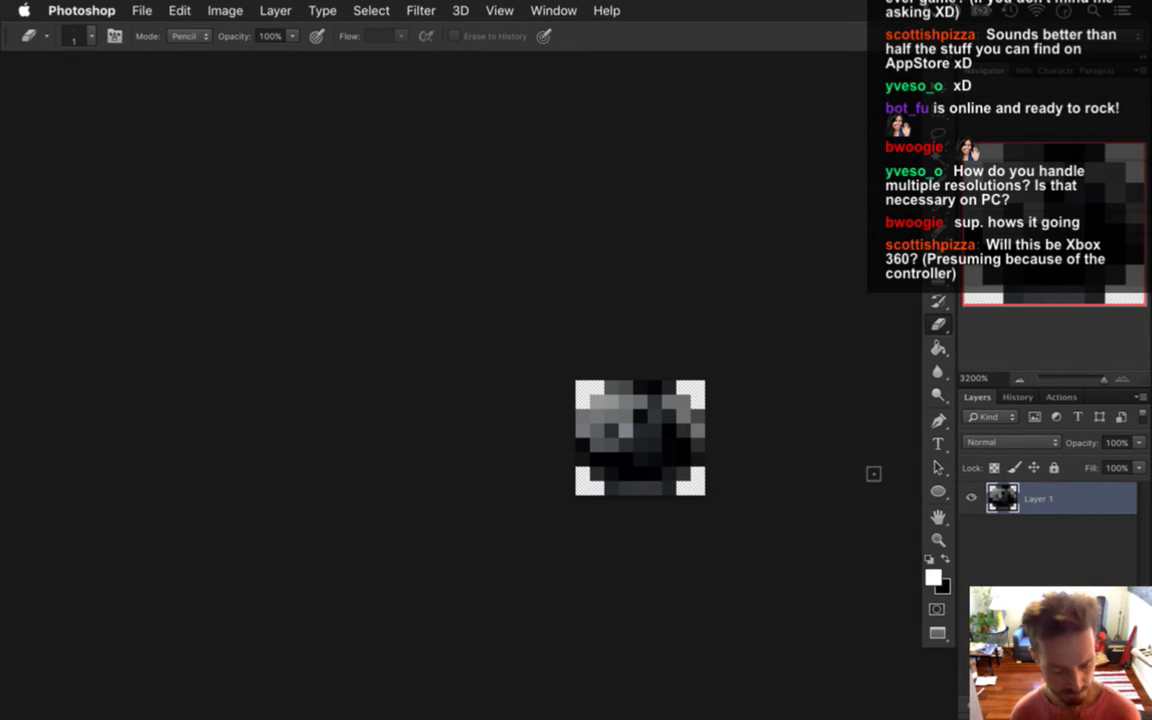
- Copy the whole reduced button into Hud.psd and place it just right of the red B icon
{"action": "key", "text": "ctrl+a"}
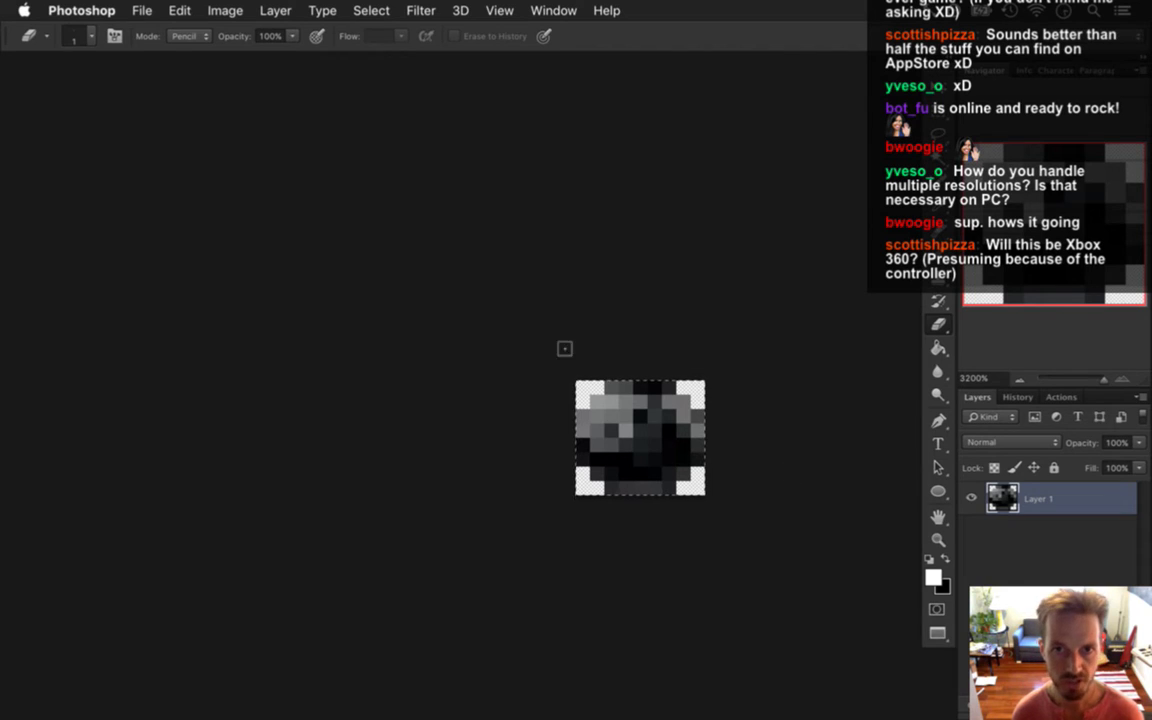
{"action": "left_click", "coordinate": [553, 10]}
{"action": "left_click", "coordinate": [566, 599]}
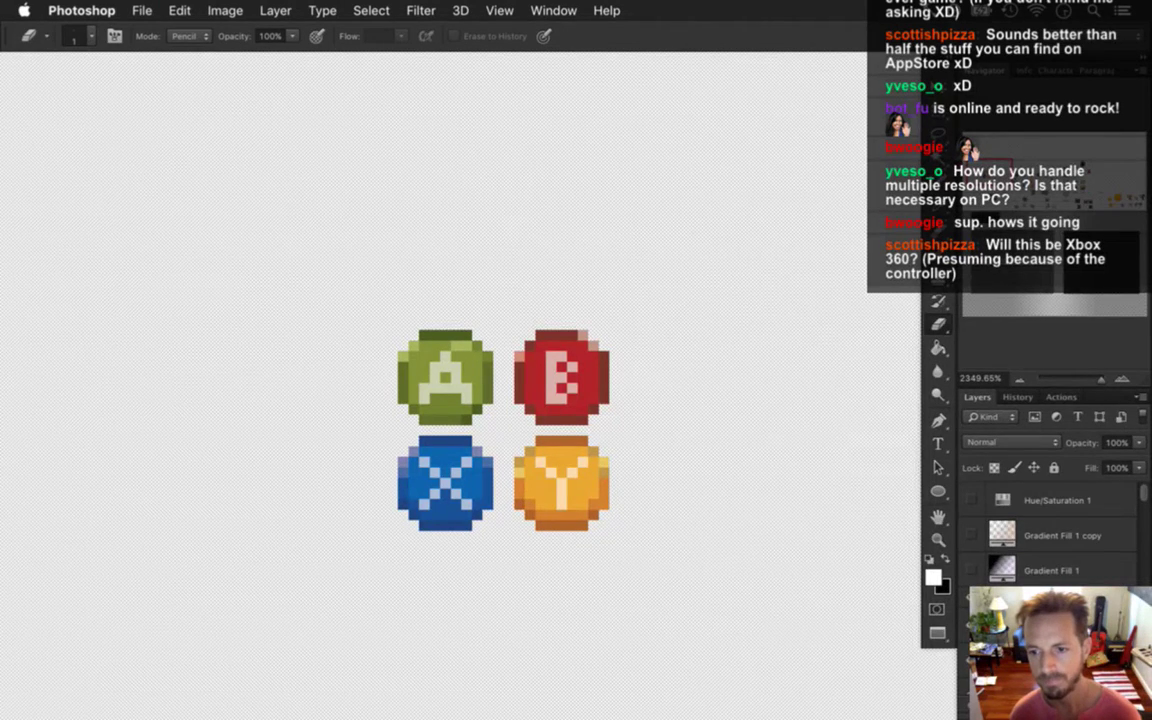
{"action": "key", "text": "super+v"}
{"action": "key", "text": "v"}
{"action": "left_click_drag", "start_coordinate": [657, 370], "coordinate": [777, 372]}
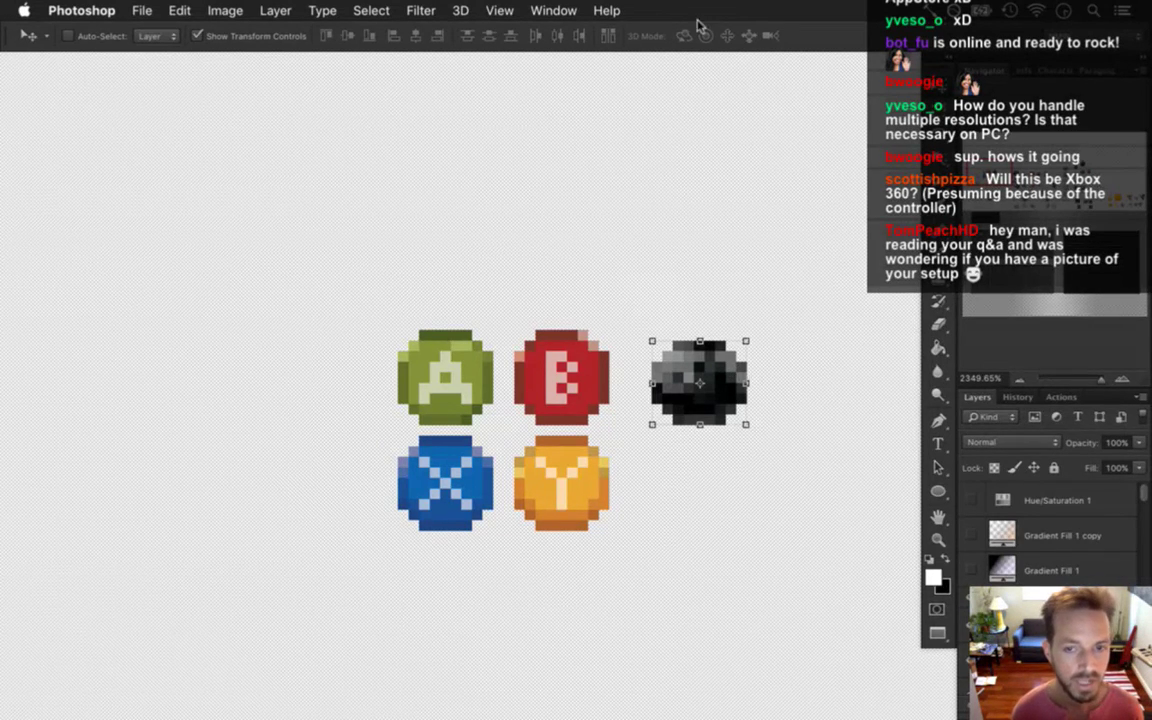
{"action": "key", "text": "m"}
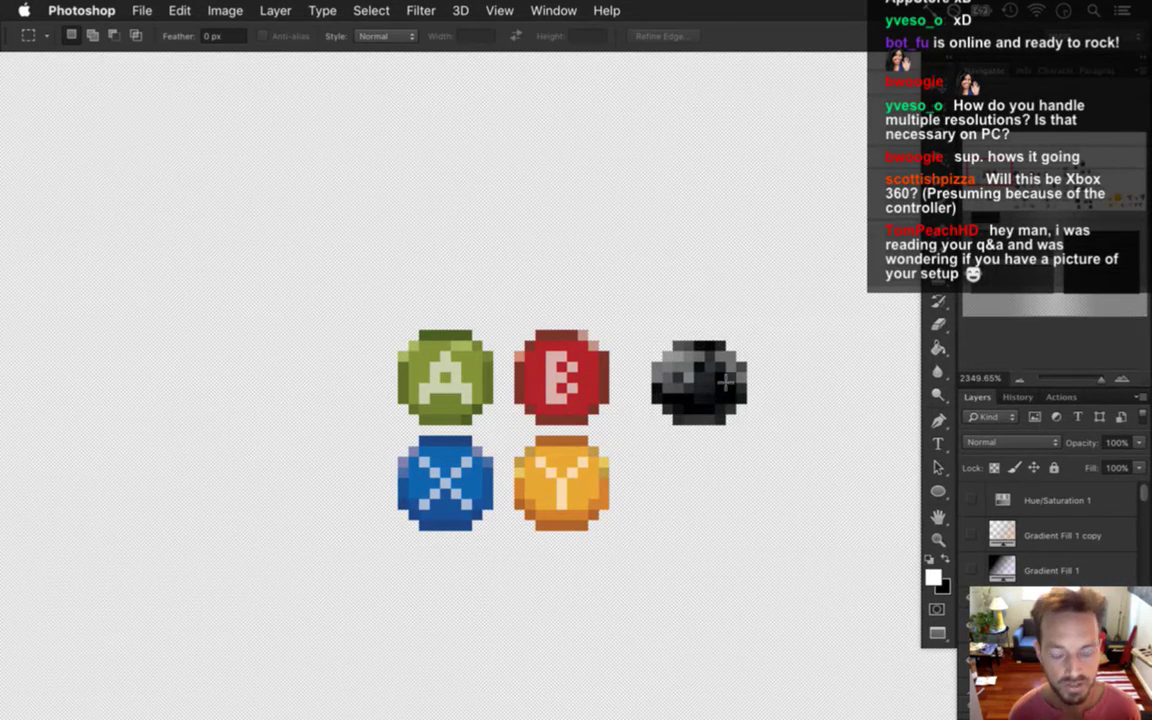
{"action": "left_click_drag", "start_coordinate": [356, 278], "coordinate": [789, 572]}
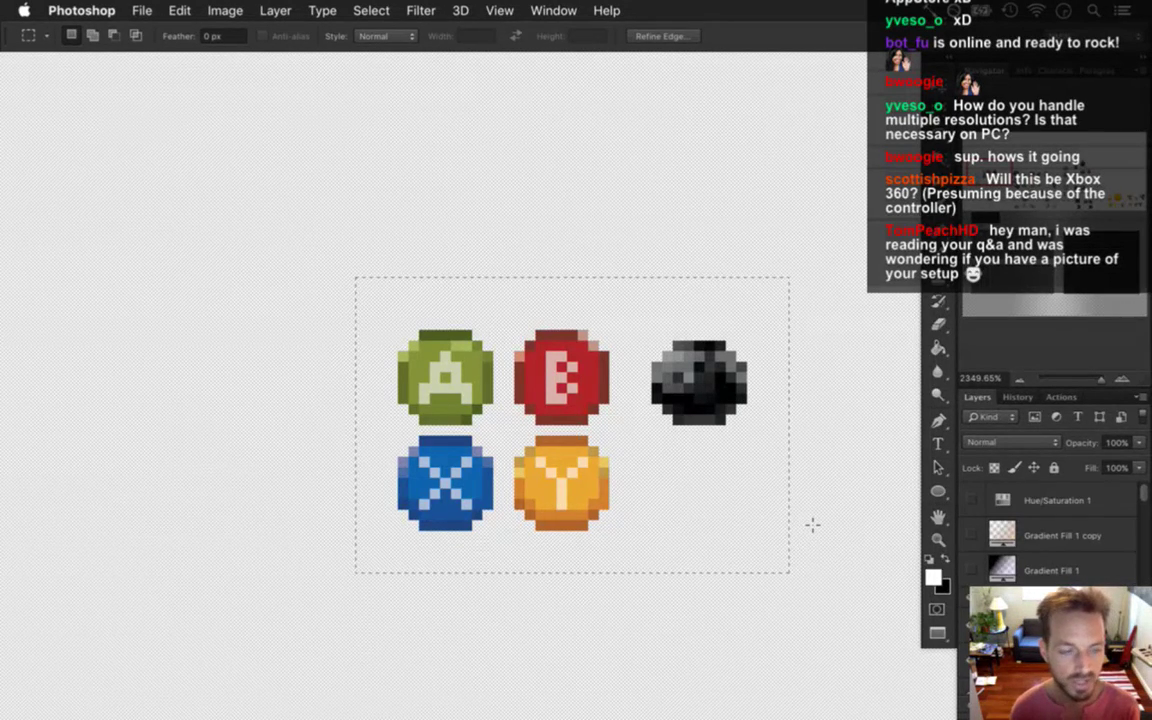
{"action": "left_click", "coordinate": [817, 514]}
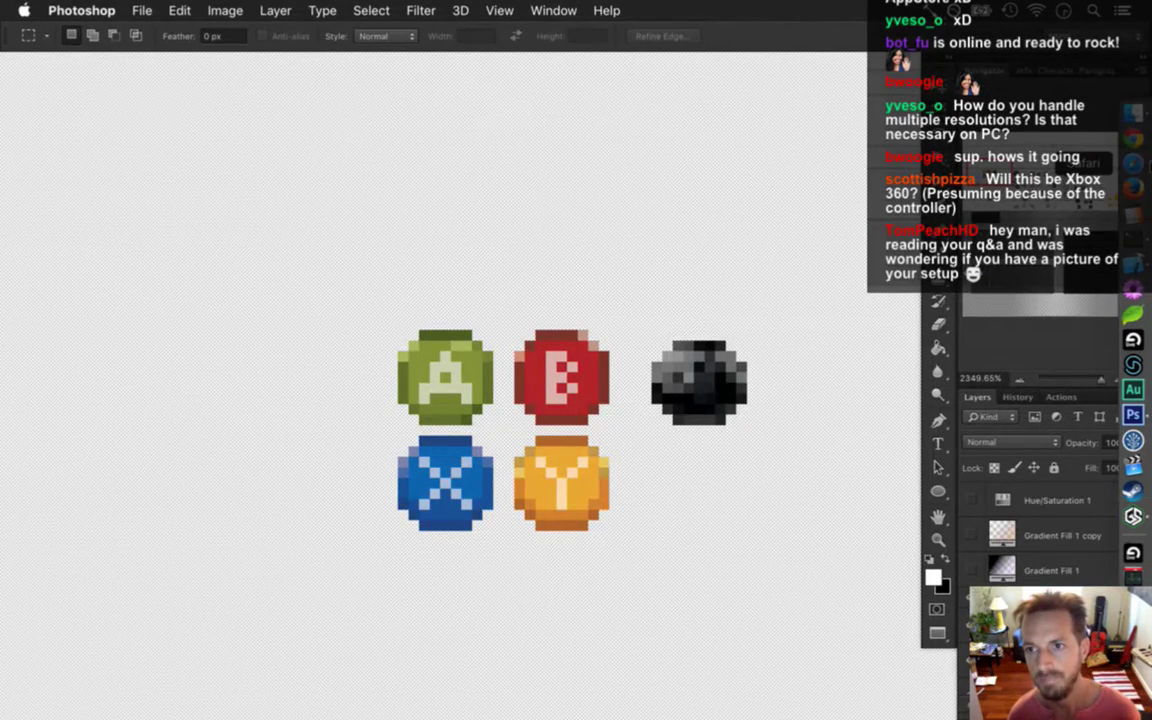
- Switch to Safari and search Google for "imgur wizardfu battlestation"
{"action": "left_click", "coordinate": [1133, 490]}
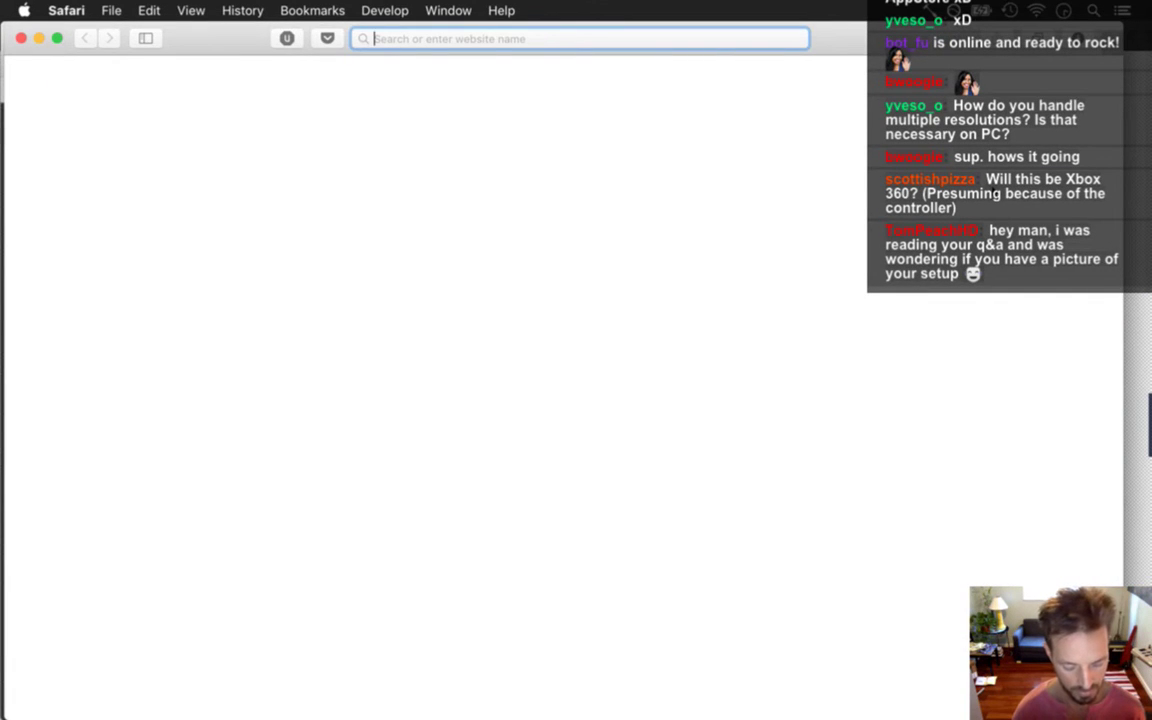
{"action": "type", "text": "imgur wizar"}
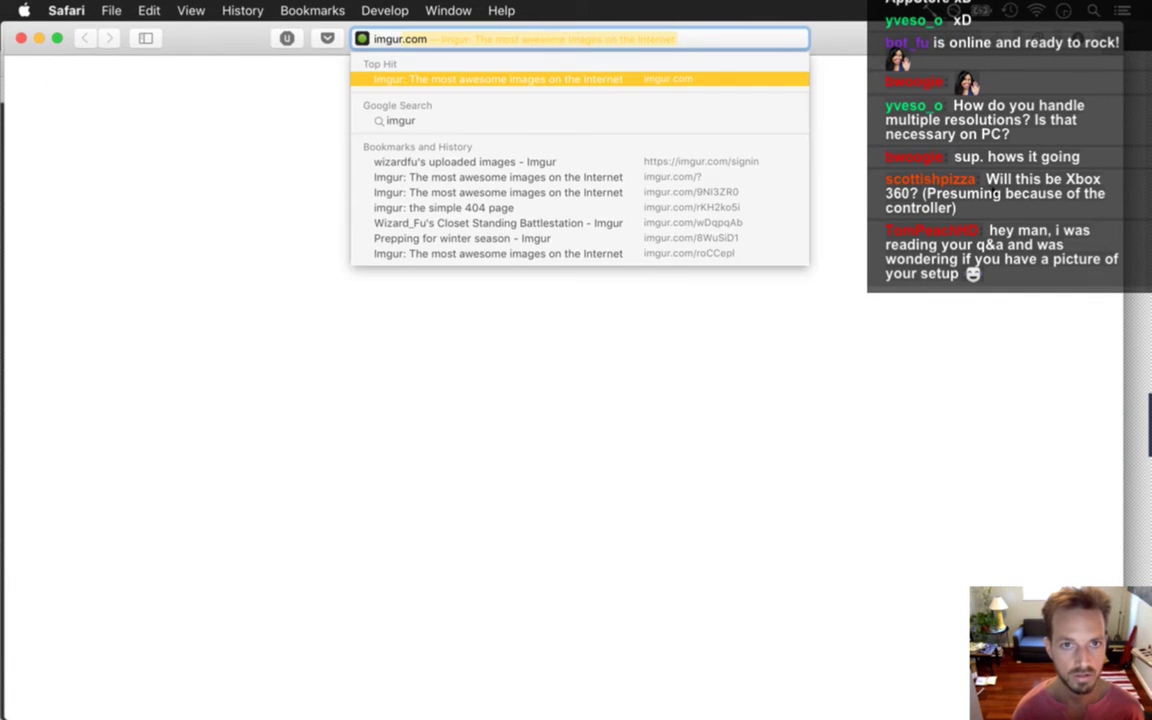
{"action": "type", "text": "dfu "}
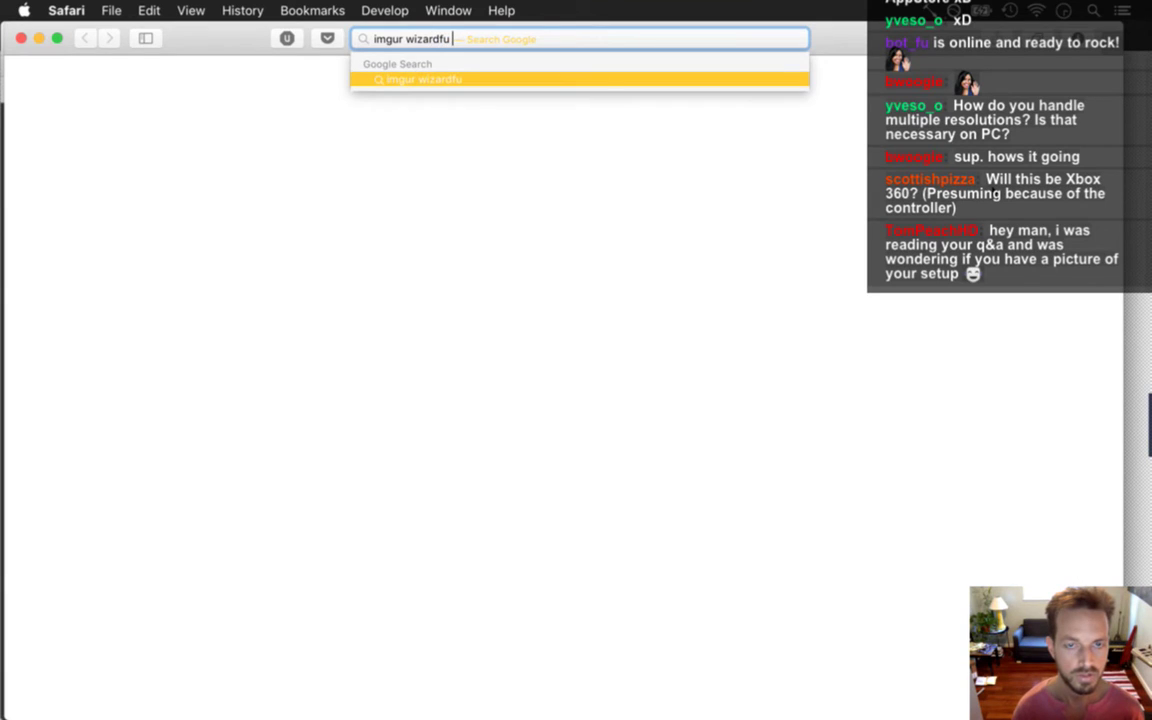
{"action": "type", "text": "battlestation"}
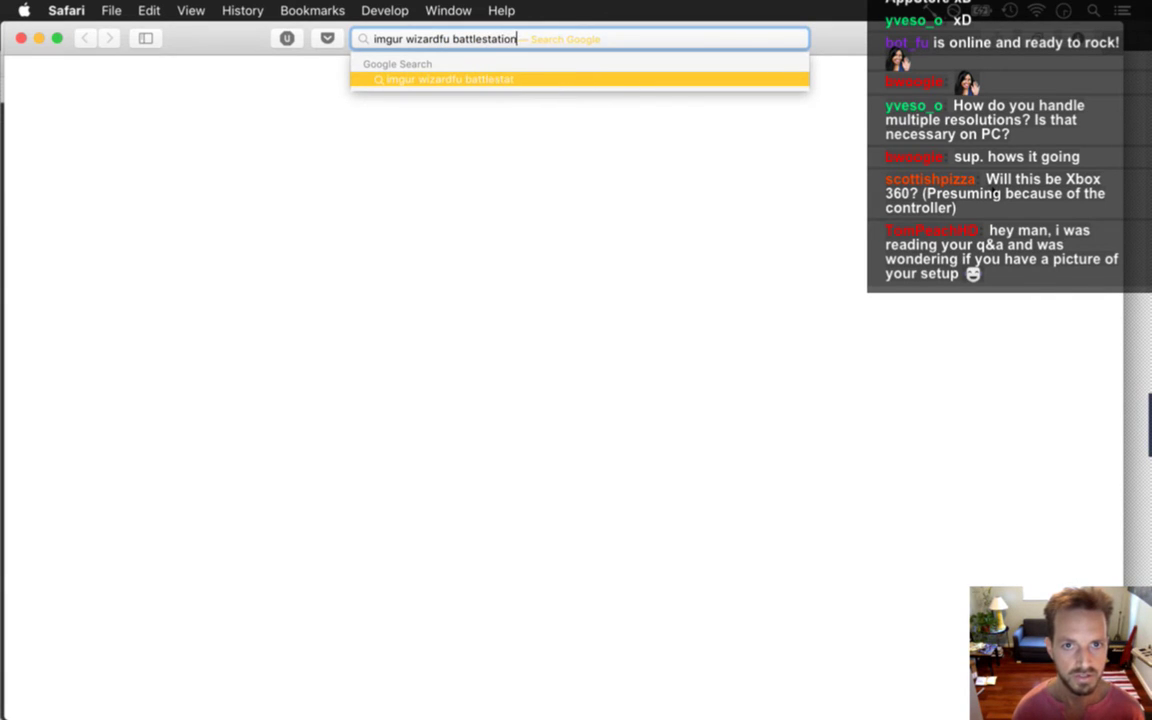
{"action": "key", "text": "Return"}
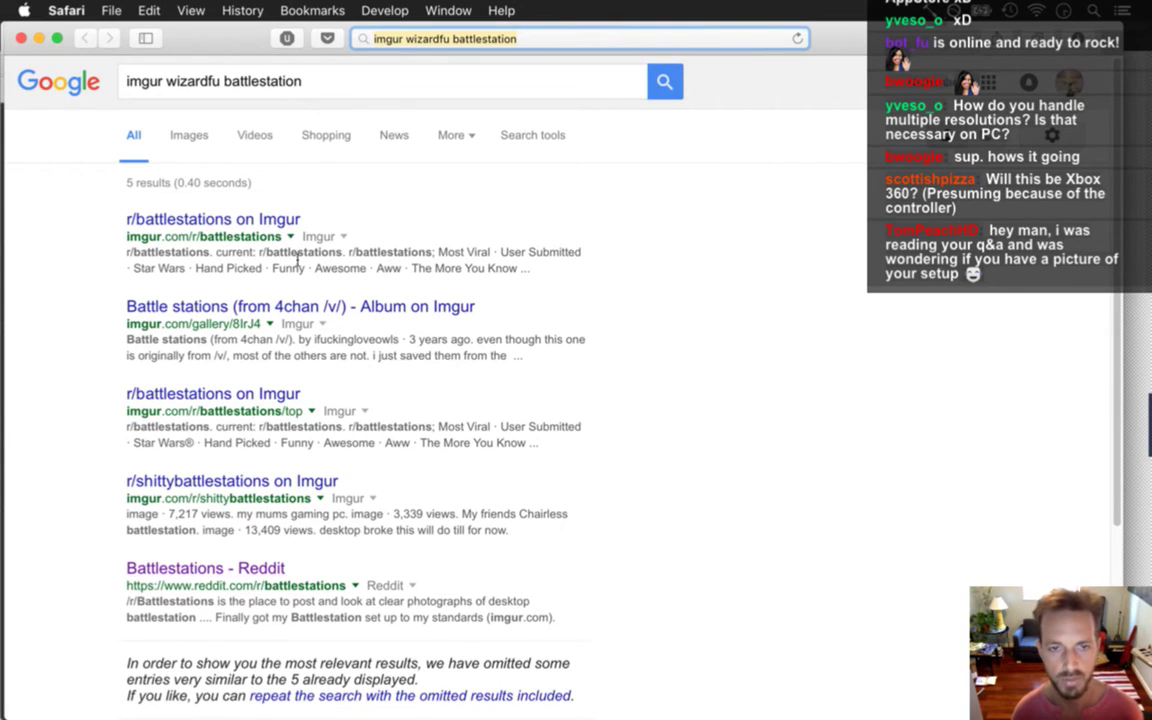
{"action": "left_click", "coordinate": [315, 86]}
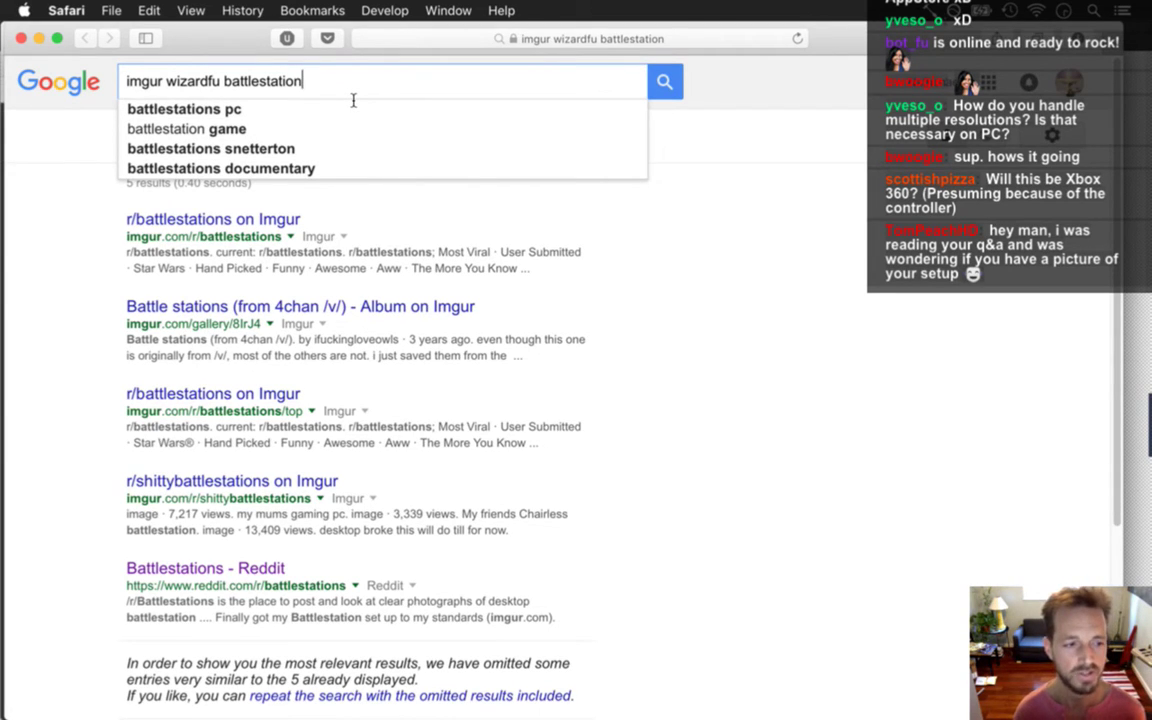
{"action": "key", "text": "BackSpace"}
{"action": "key", "text": "BackSpace"}
{"action": "key", "text": "BackSpace"}
{"action": "key", "text": "BackSpace"}
{"action": "key", "text": "BackSpace"}
{"action": "key", "text": "BackSpace"}
{"action": "key", "text": "BackSpace"}
{"action": "key", "text": "BackSpace"}
{"action": "key", "text": "BackSpace"}
{"action": "key", "text": "BackSpace"}
{"action": "key", "text": "BackSpace"}
{"action": "key", "text": "BackSpace"}
{"action": "key", "text": "BackSpace"}
{"action": "key", "text": "BackSpace"}
{"action": "key", "text": "BackSpace"}
{"action": "key", "text": "BackSpace"}
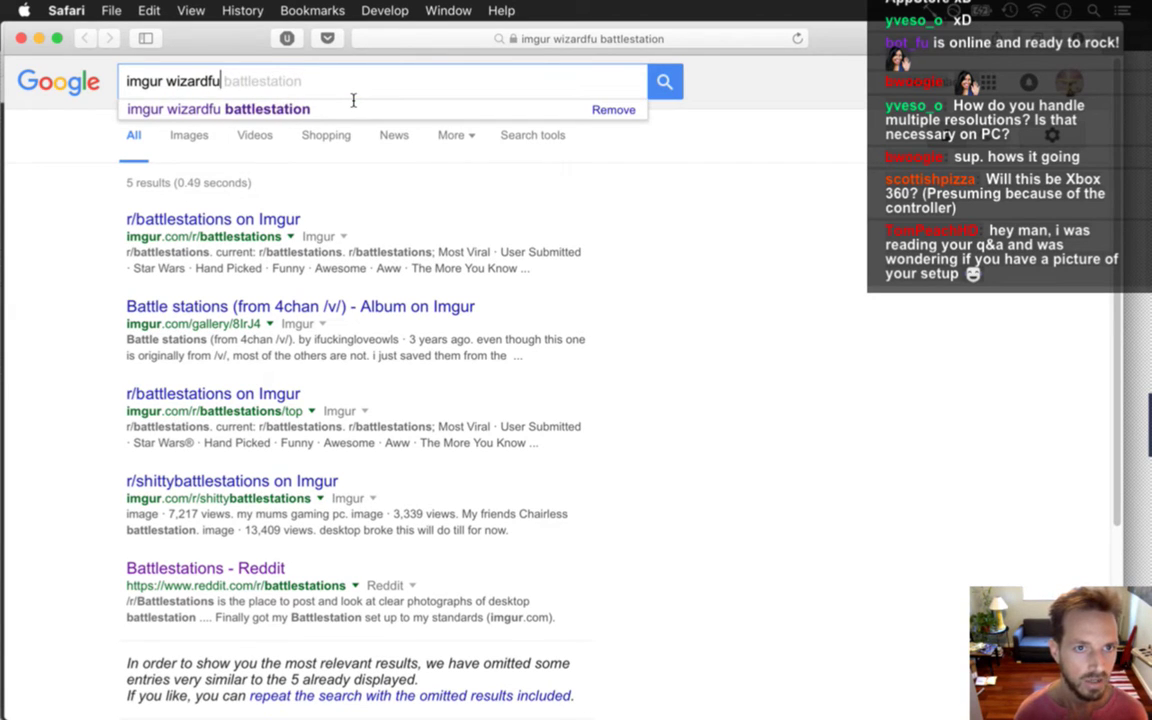
- Open imgur.com and its sign-in form, and close the page without signing in
{"action": "key", "text": "super+l"}
{"action": "type", "text": "imgur.com"}
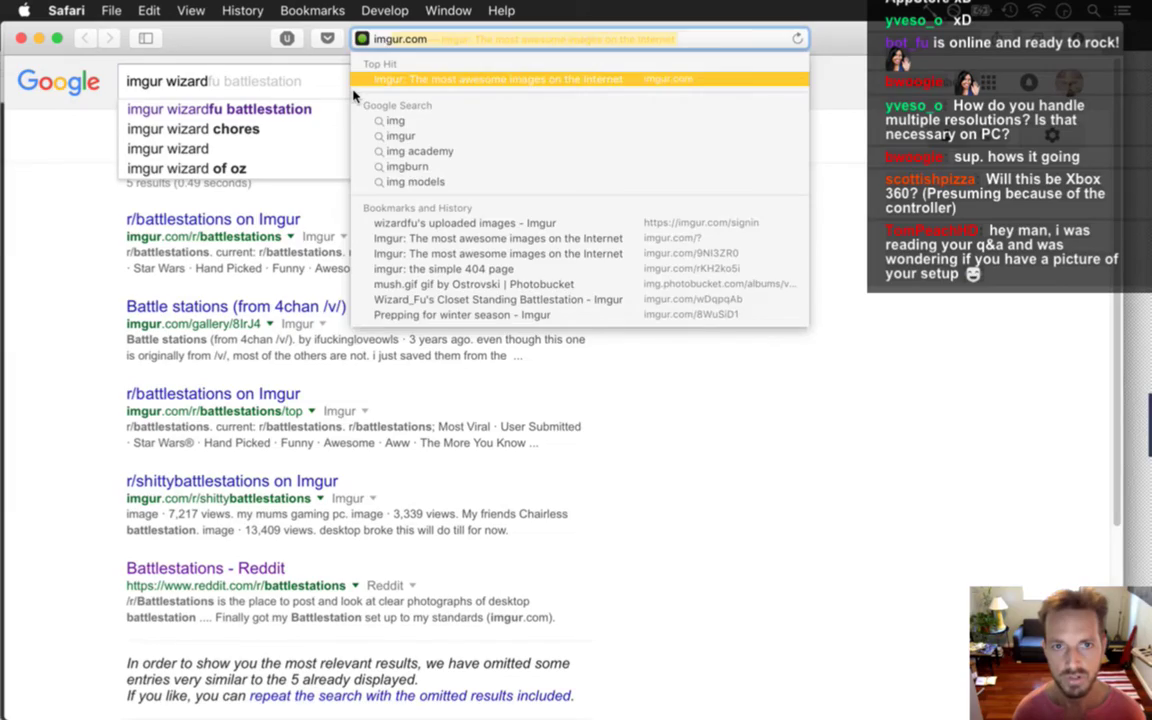
{"action": "key", "text": "Return"}
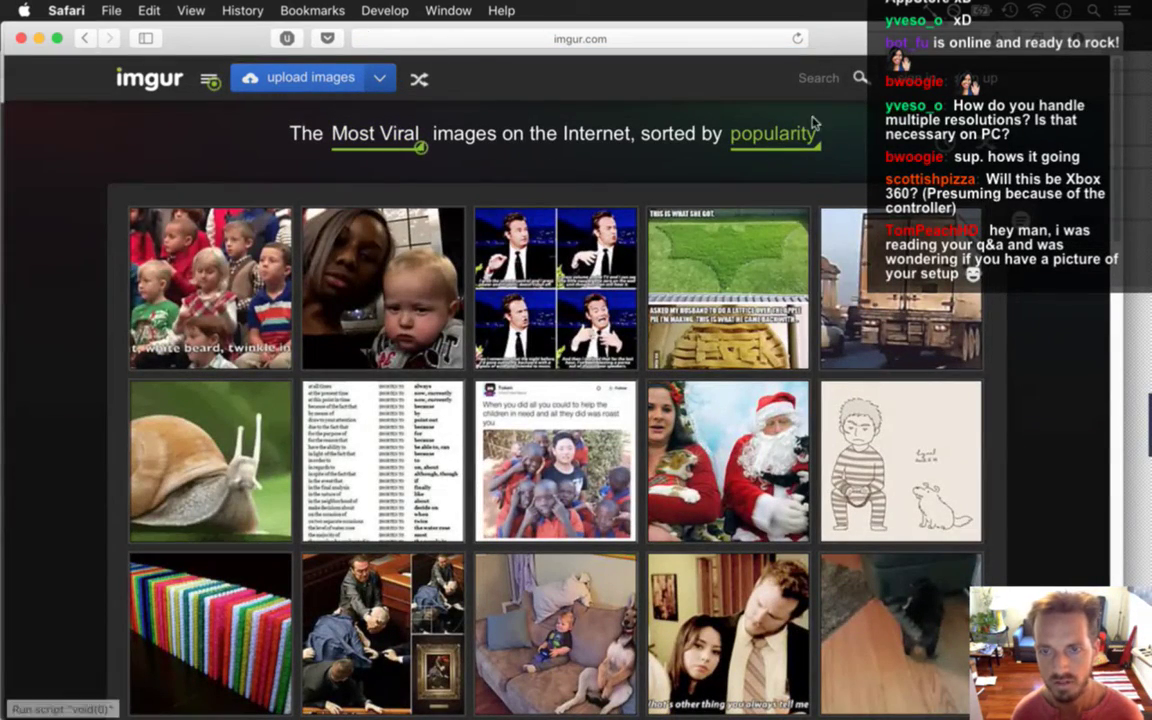
{"action": "left_click", "coordinate": [866, 200]}
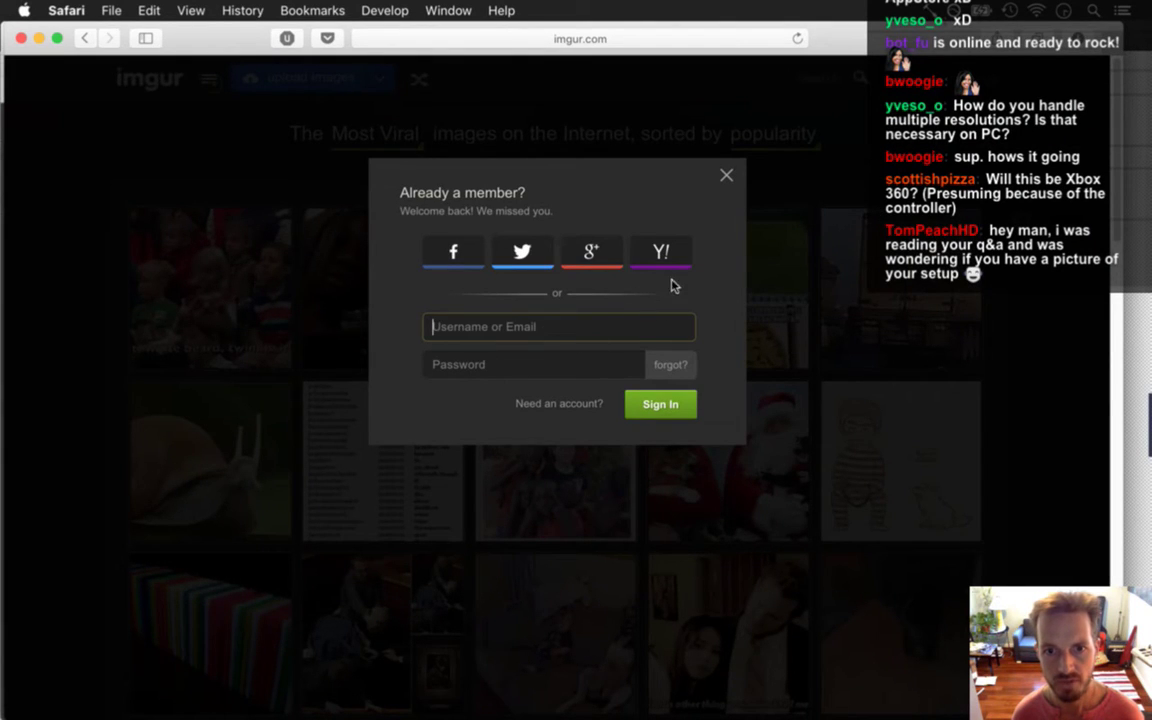
{"action": "left_click", "coordinate": [727, 176]}
{"action": "key", "text": "super+w"}
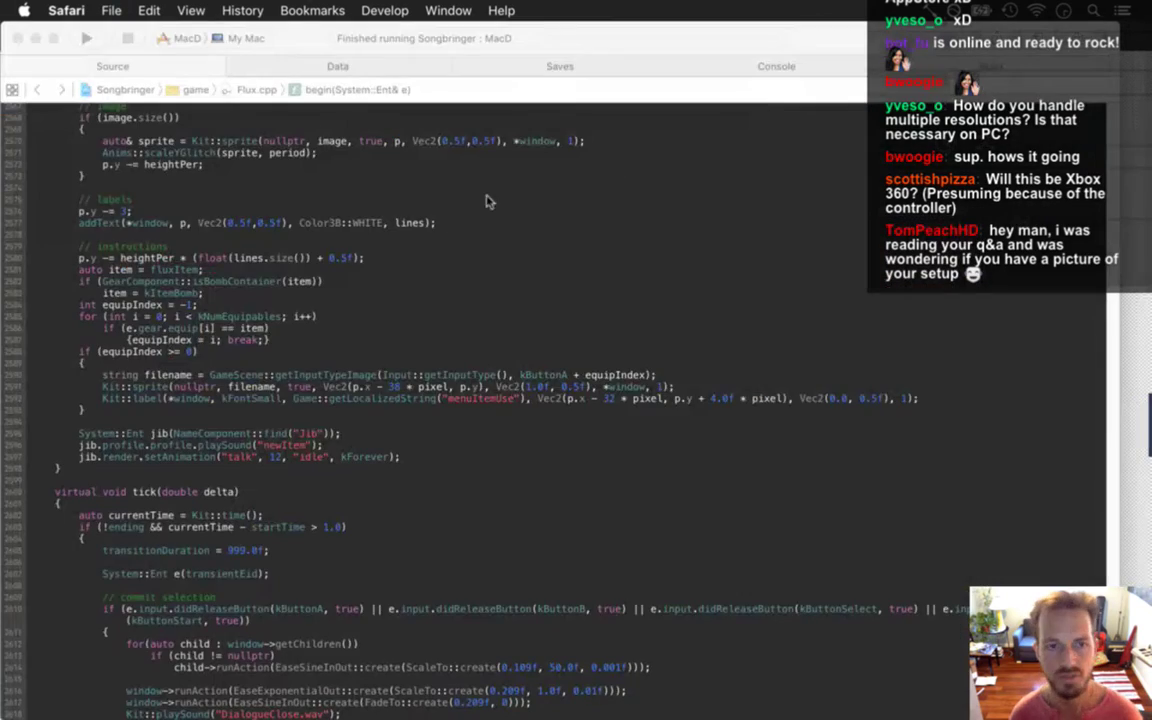
- Switch to Finder and open the folder "current" from the home folder in a new window
{"action": "key", "text": "super+Tab"}
{"action": "key", "text": "super+Tab"}
{"action": "key", "text": "super+Tab"}
{"action": "key", "text": "super+n"}
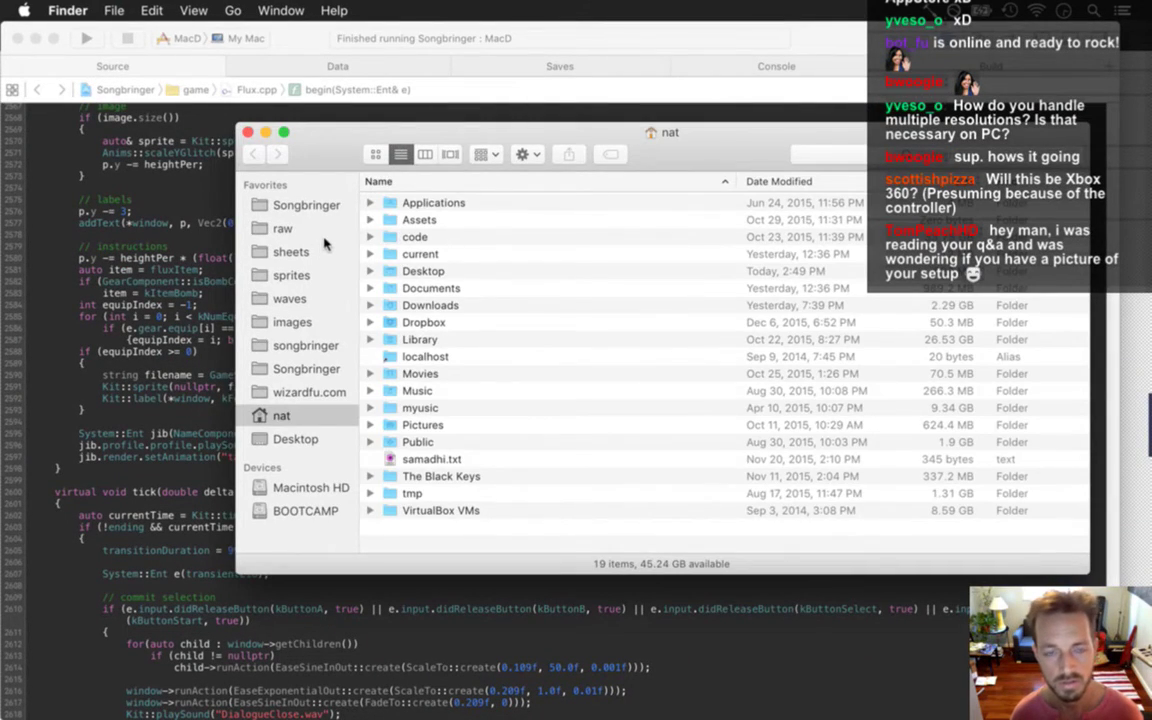
{"action": "left_click", "coordinate": [306, 205]}
{"action": "double_click", "coordinate": [420, 270]}
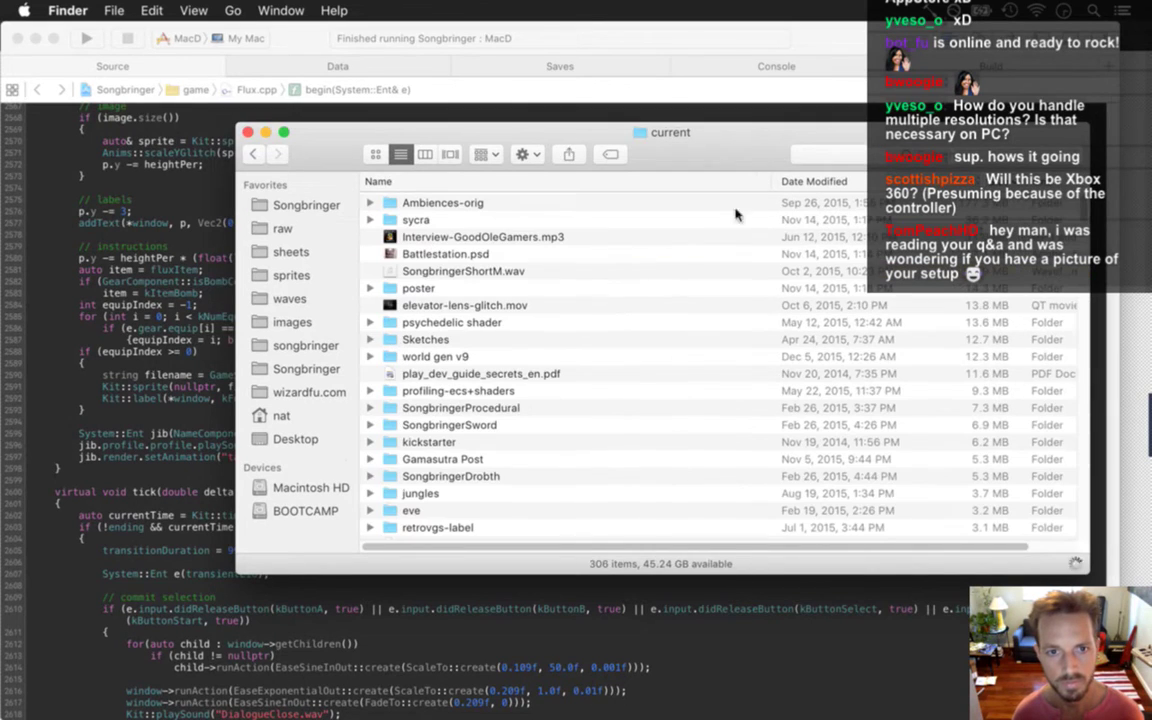
- Open Battlestation.psd and point out the keyboard, the desk beside it and the shelf area left of the laptop with marquee selections
{"action": "double_click", "coordinate": [432, 254]}
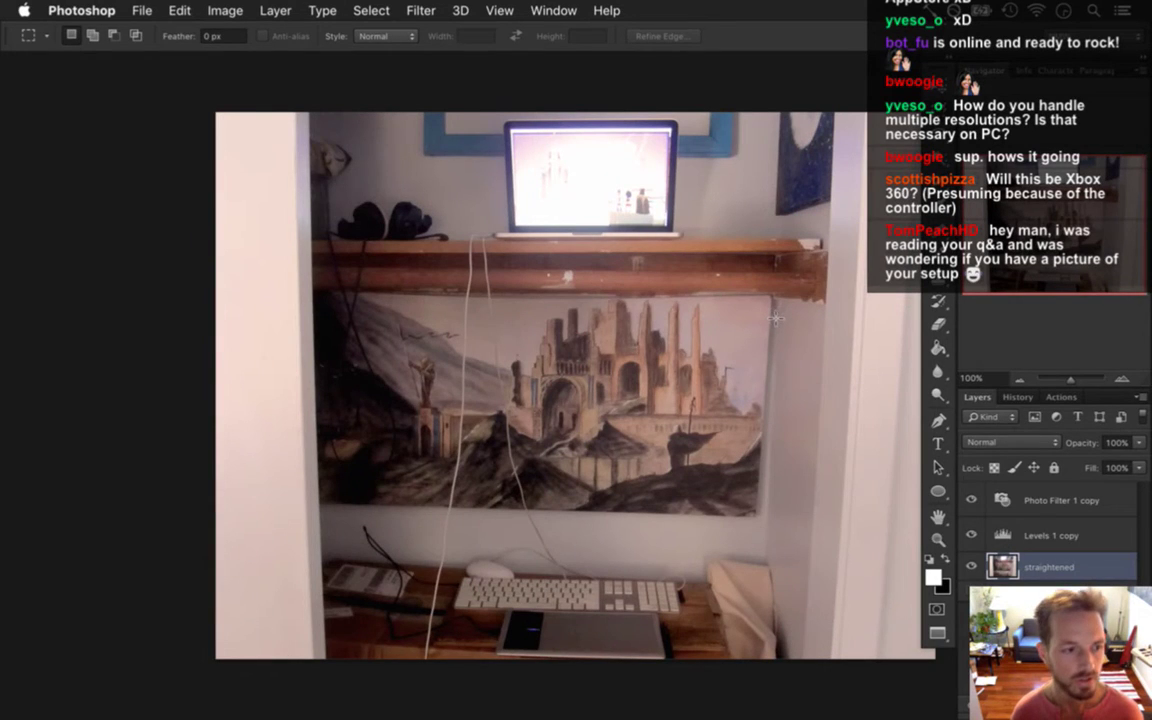
{"action": "left_click_drag", "start_coordinate": [501, 621], "coordinate": [624, 578]}
{"action": "left_click", "coordinate": [627, 528]}
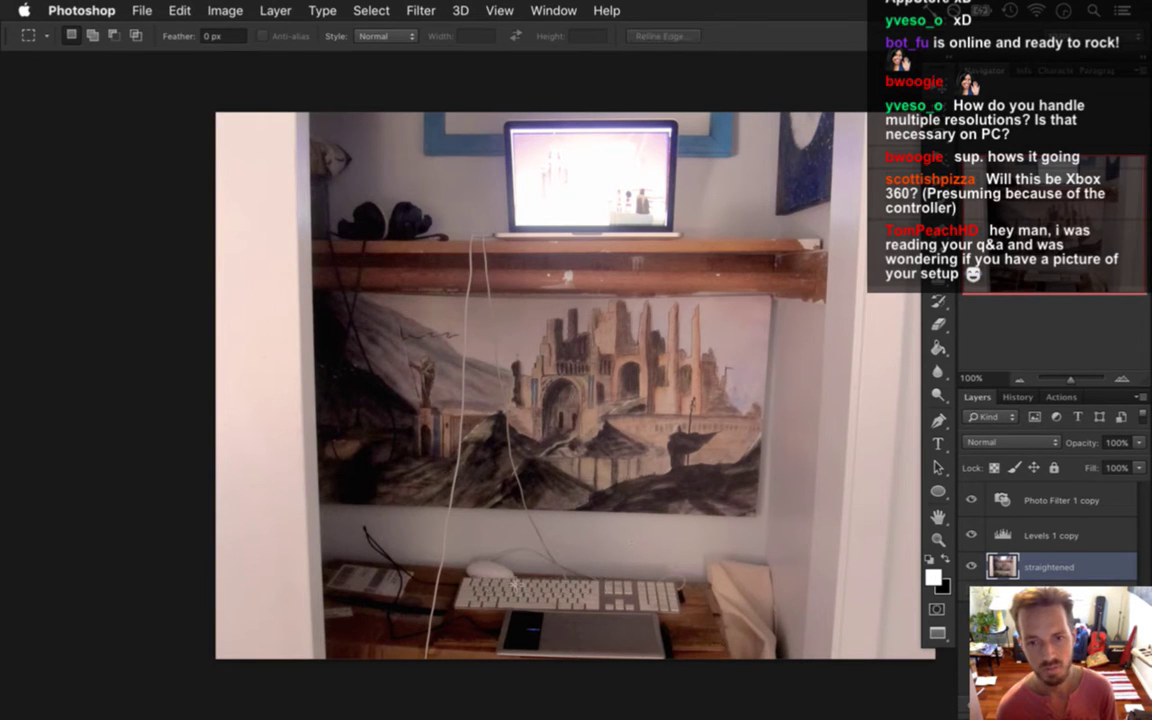
{"action": "left_click_drag", "start_coordinate": [685, 573], "coordinate": [744, 601]}
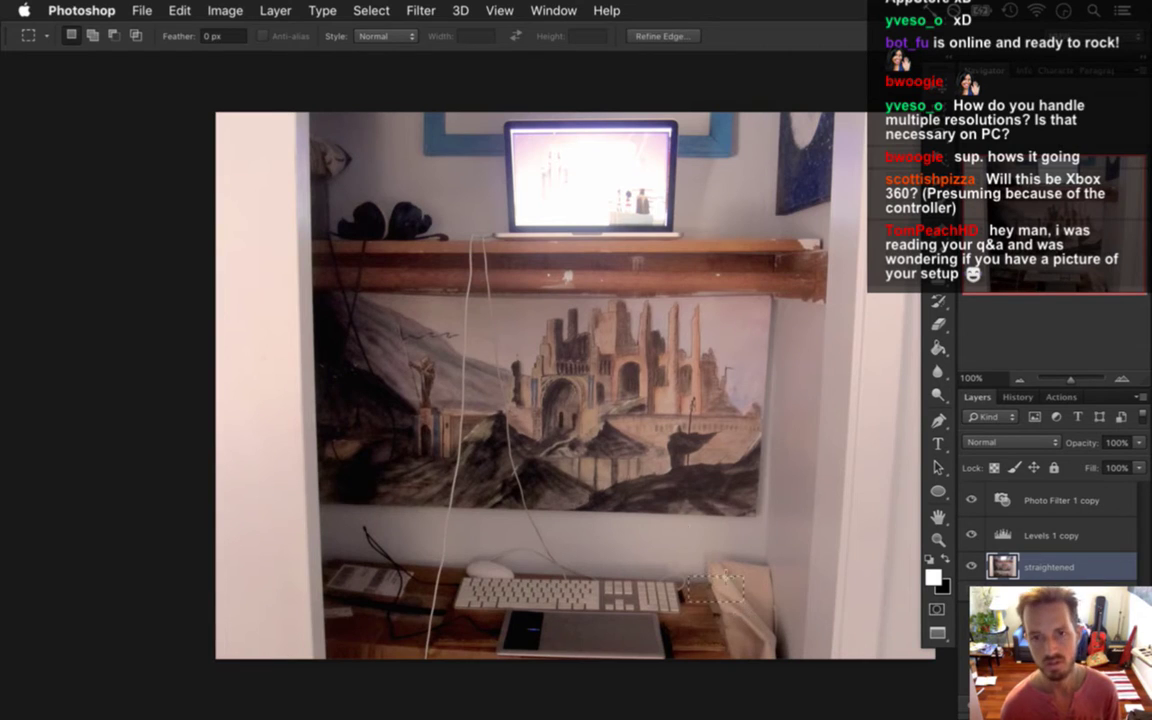
{"action": "left_click_drag", "start_coordinate": [329, 142], "coordinate": [486, 228]}
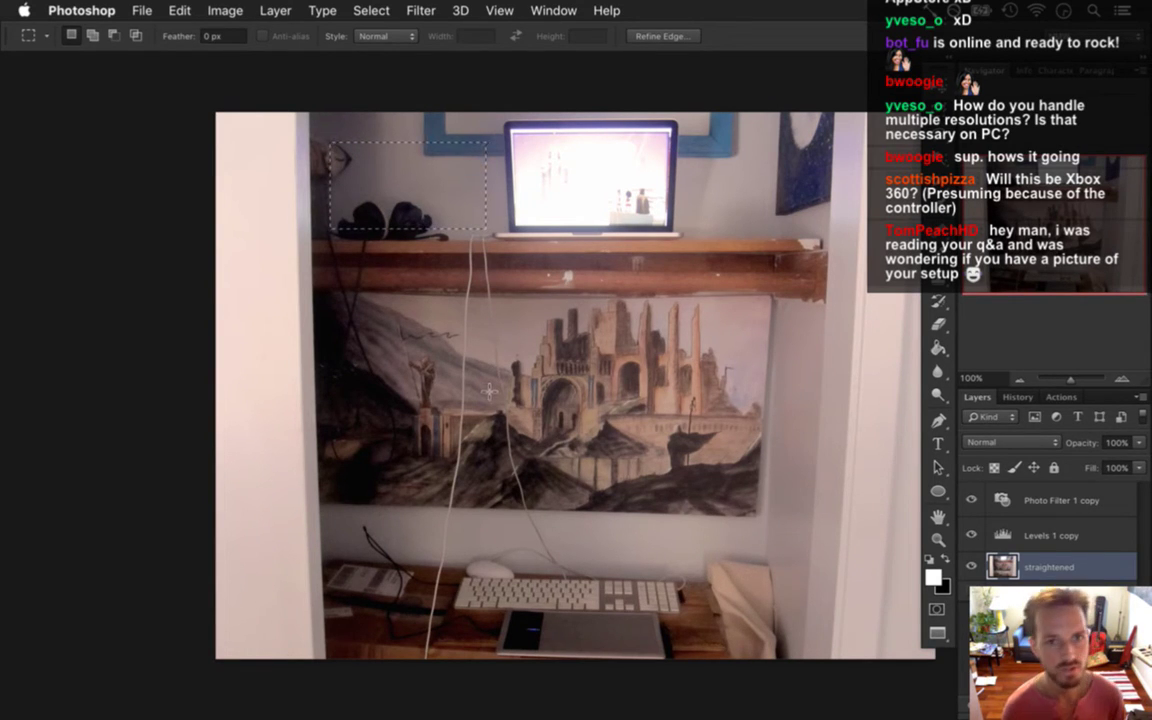
{"action": "left_click", "coordinate": [549, 243]}
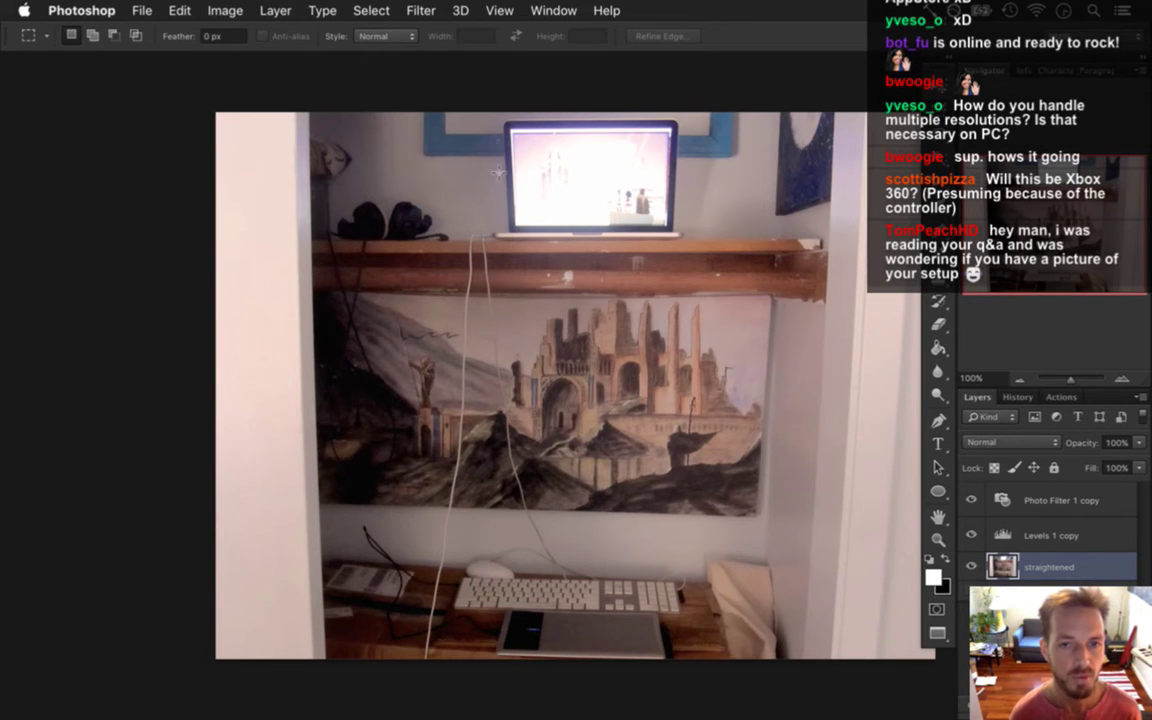
- Outline the laptop screen and the graphics tablet in the photo with marquee selections, deselect, and close the photo
{"action": "left_click_drag", "start_coordinate": [504, 124], "coordinate": [677, 233]}
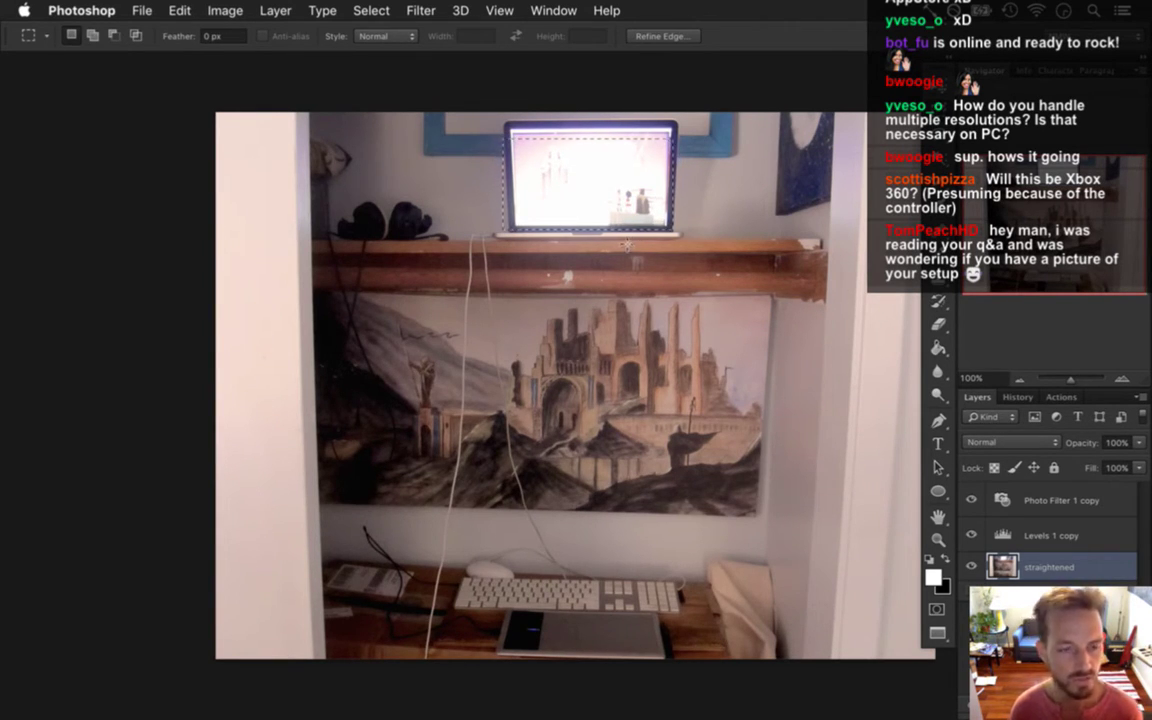
{"action": "left_click_drag", "start_coordinate": [512, 618], "coordinate": [659, 659]}
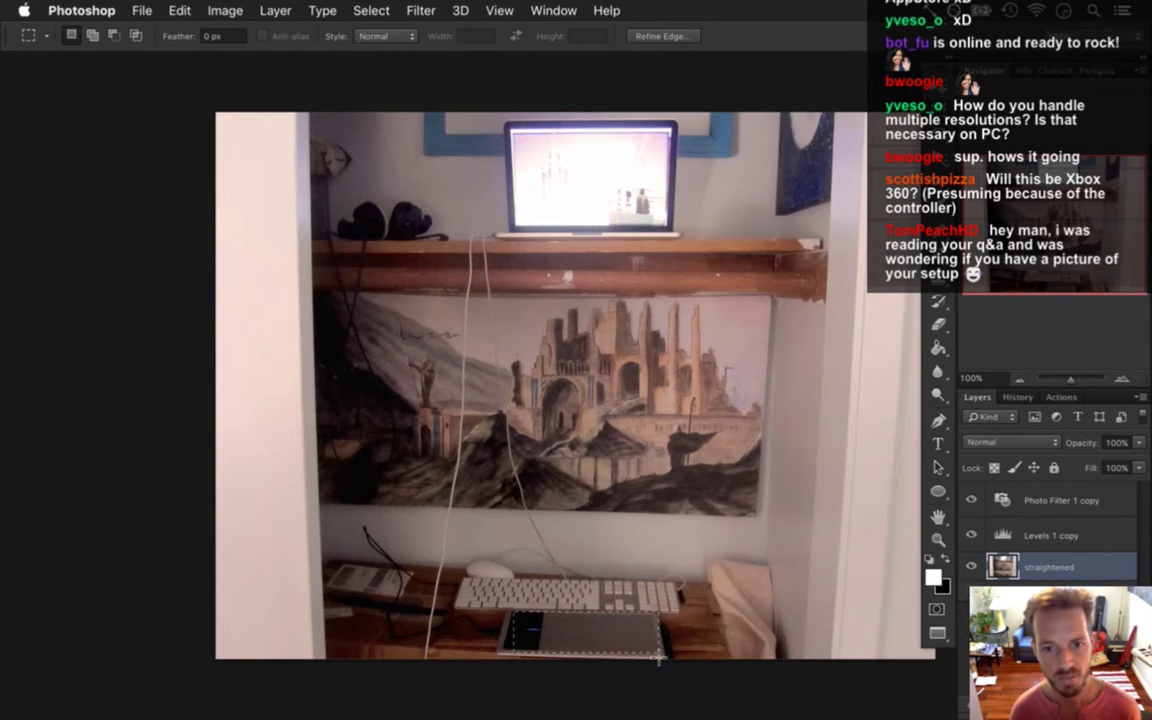
{"action": "key", "text": "super+d"}
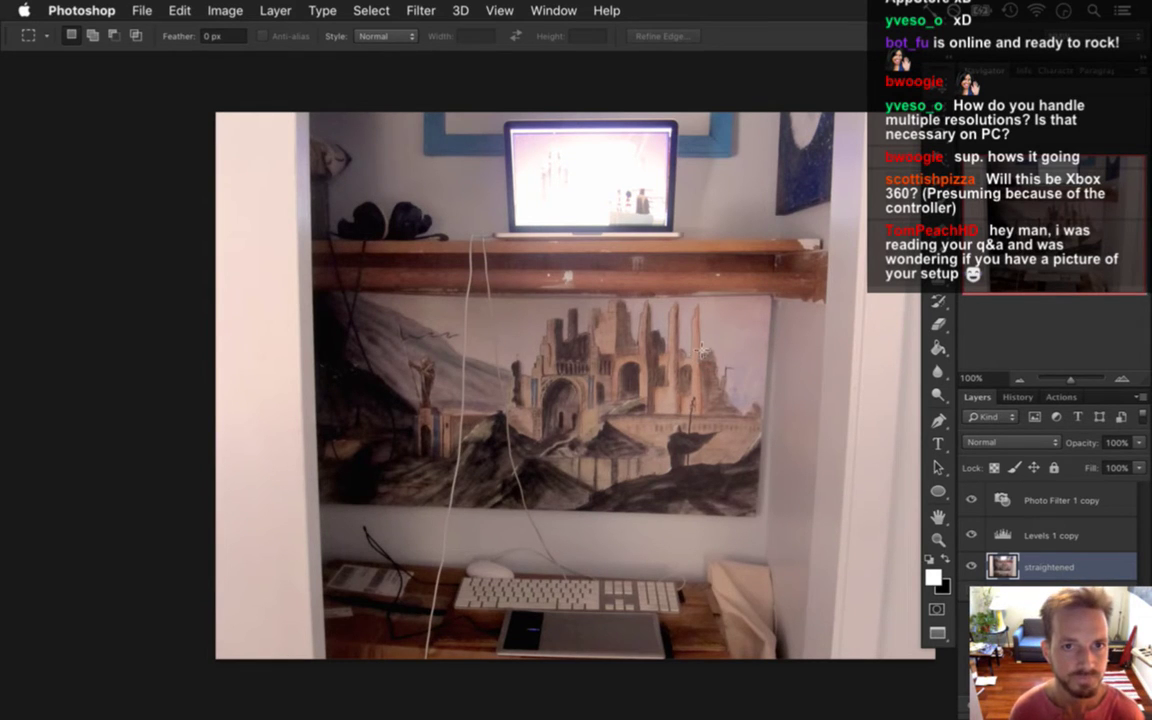
{"action": "key", "text": "super+w"}
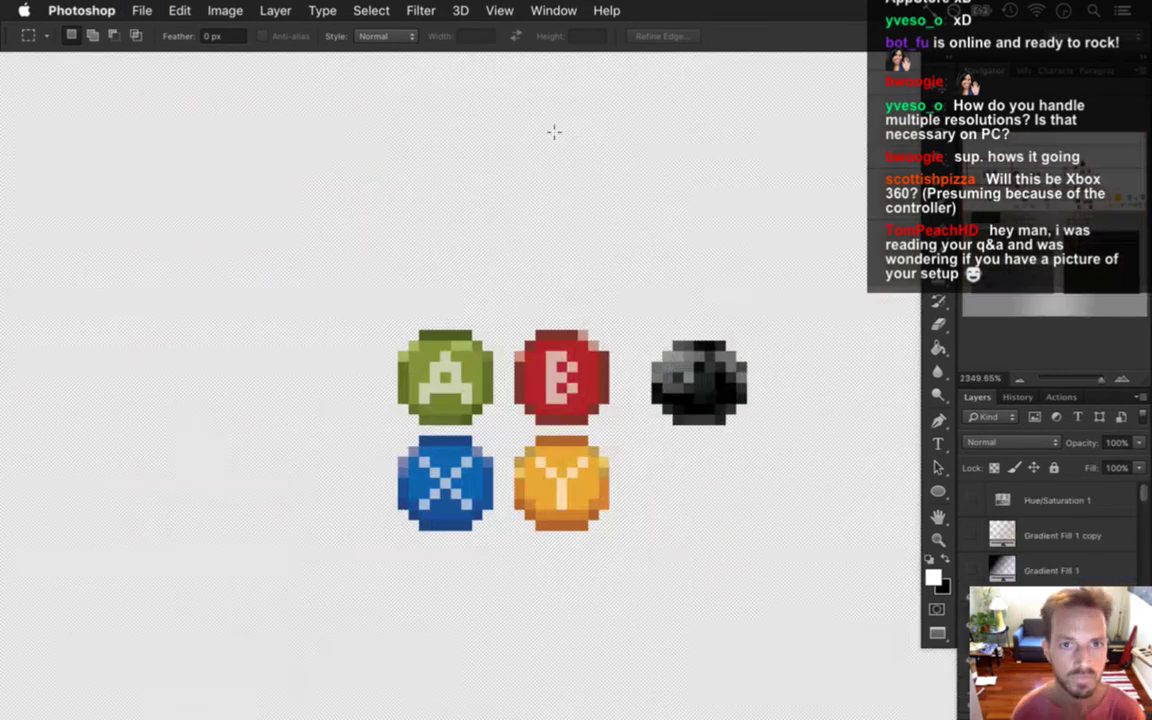
- Close the red button working document Untitled-5 without saving it
{"action": "left_click_drag", "start_coordinate": [700, 398], "coordinate": [611, 379]}
{"action": "left_click", "coordinate": [555, 10]}
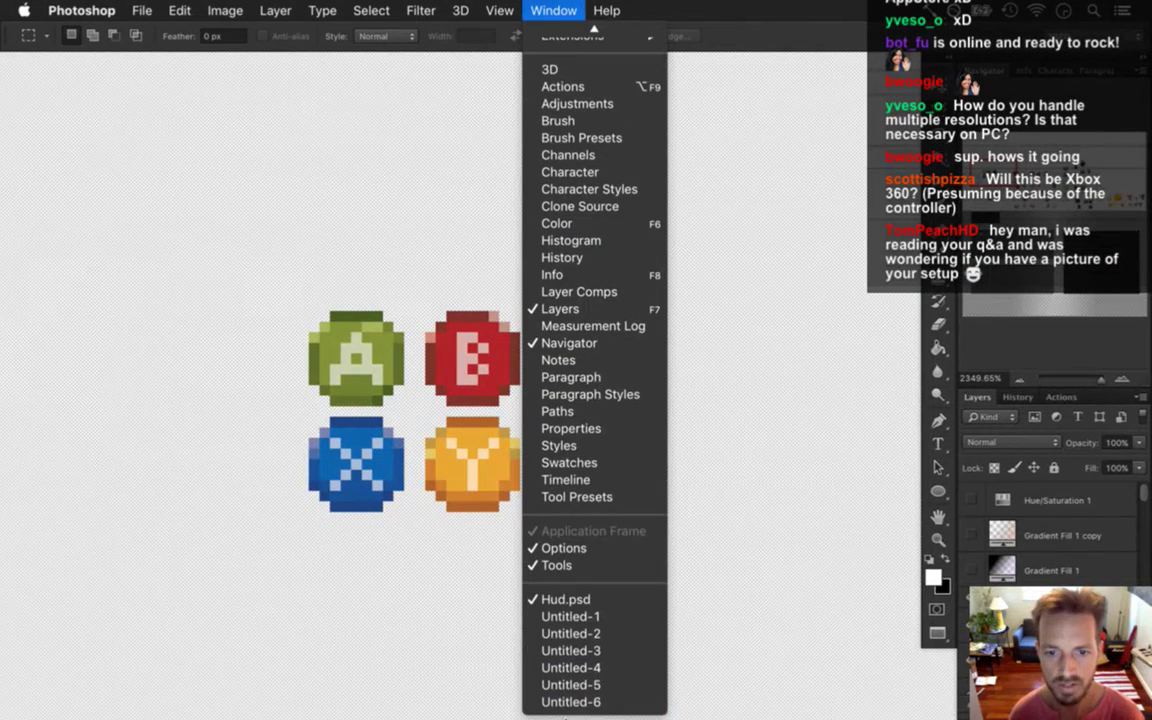
{"action": "left_click", "coordinate": [594, 686]}
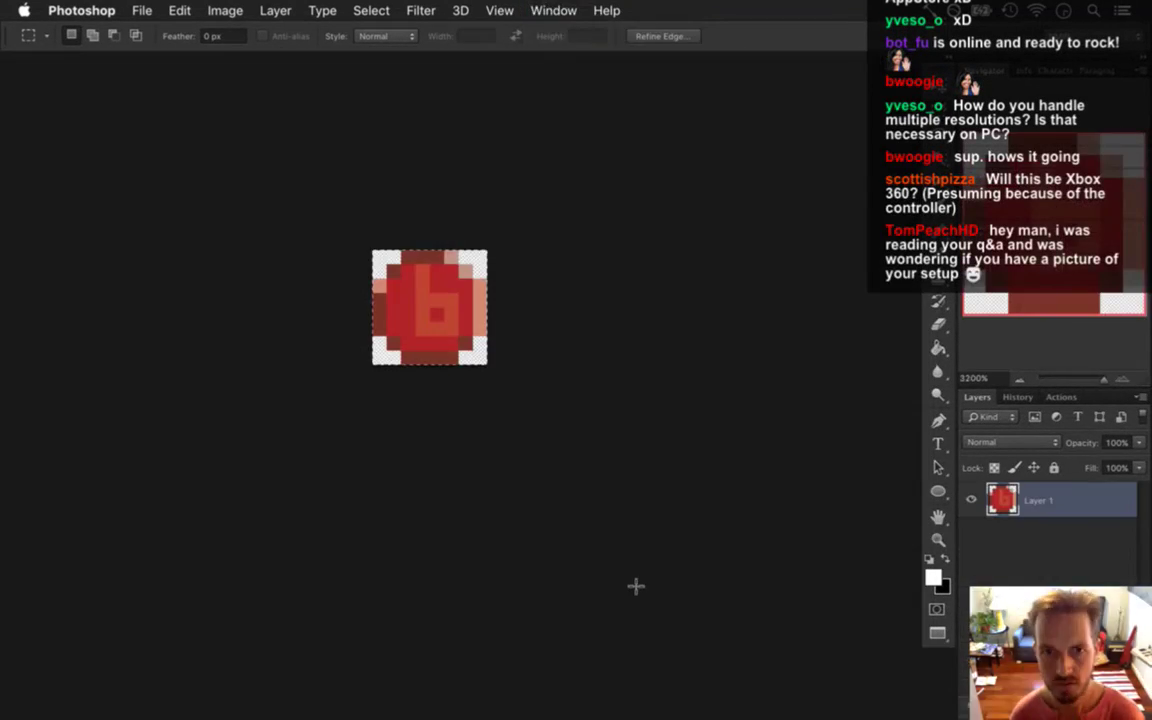
{"action": "key", "text": "super+w"}
{"action": "left_click", "coordinate": [522, 272]}
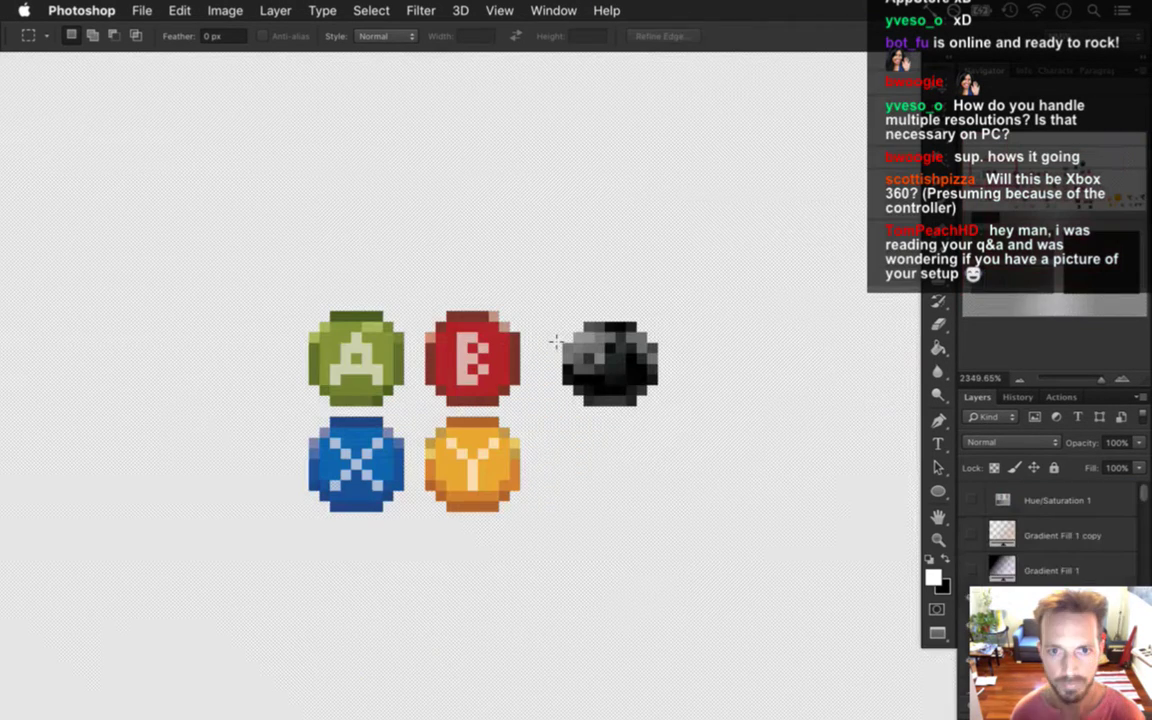
- Convert the black button in Untitled-6 to Indexed Color with the Local (Perceptual) palette and 7 colors
{"action": "left_click", "coordinate": [553, 10]}
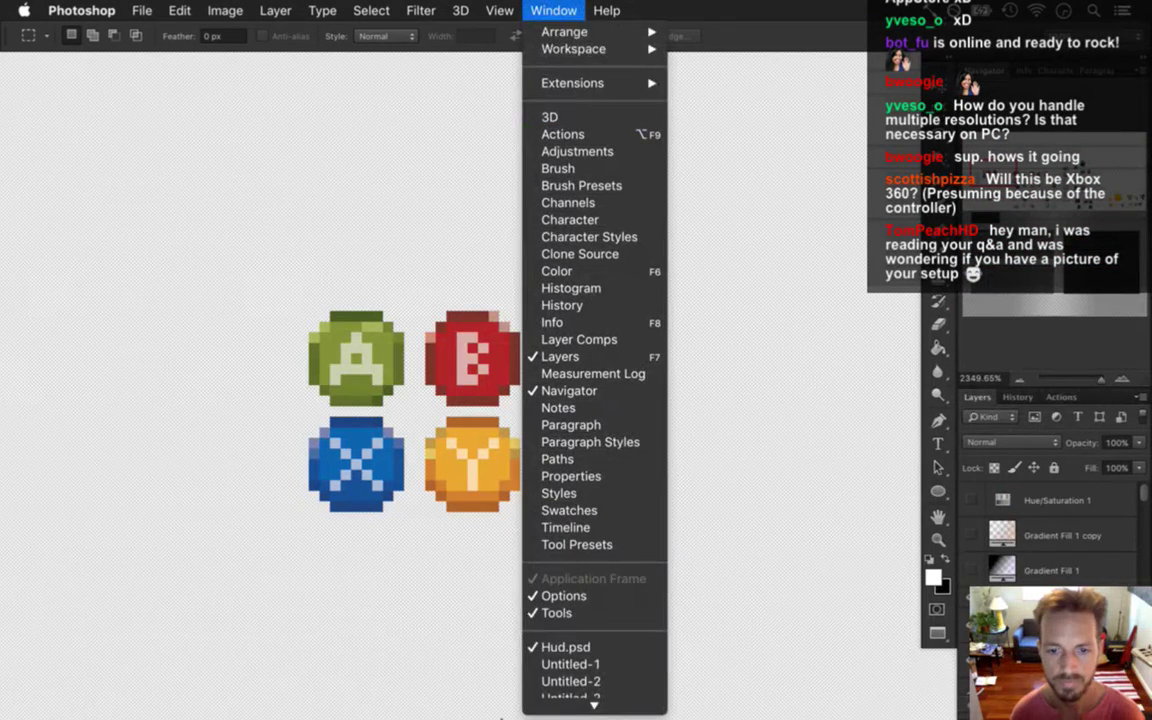
{"action": "left_click", "coordinate": [568, 695]}
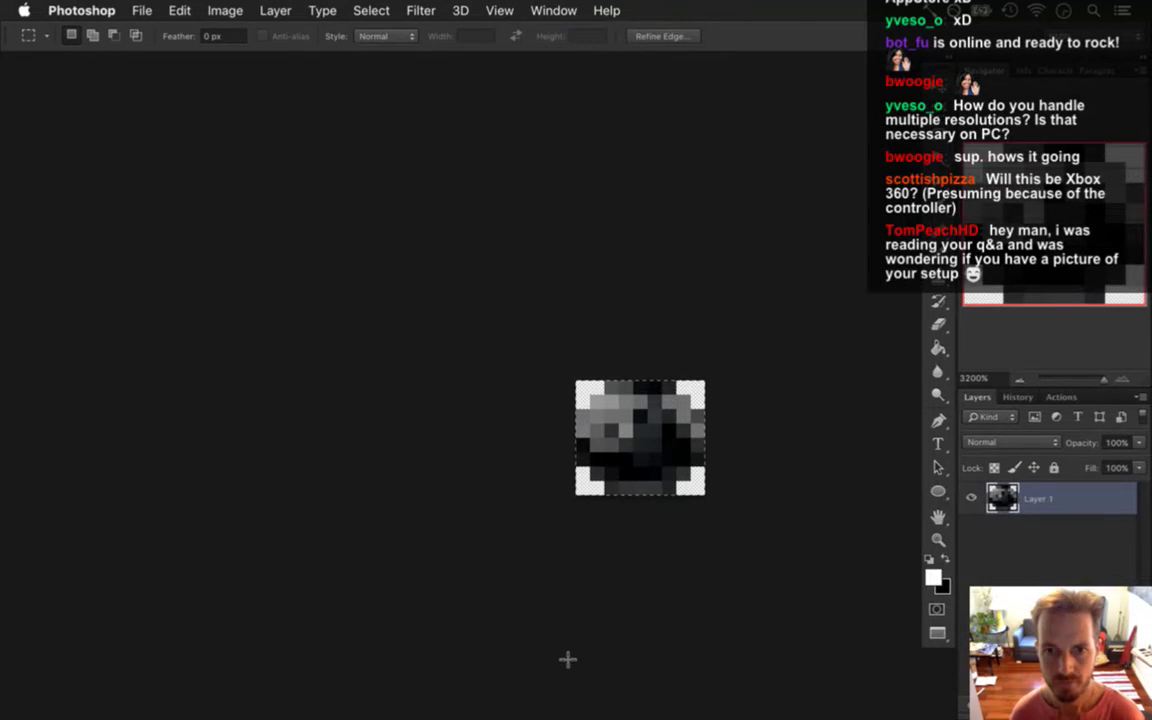
{"action": "left_click", "coordinate": [224, 10]}
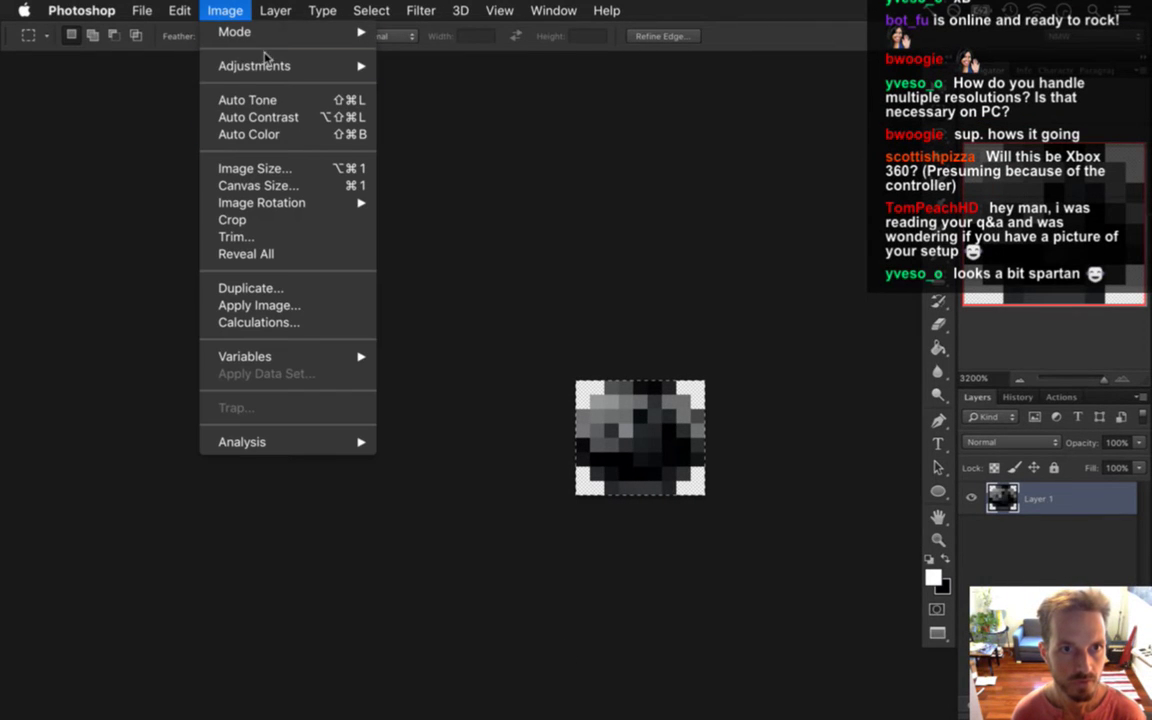
{"action": "mouse_move", "coordinate": [305, 66]}
{"action": "mouse_move", "coordinate": [330, 31]}
{"action": "left_click", "coordinate": [429, 87]}
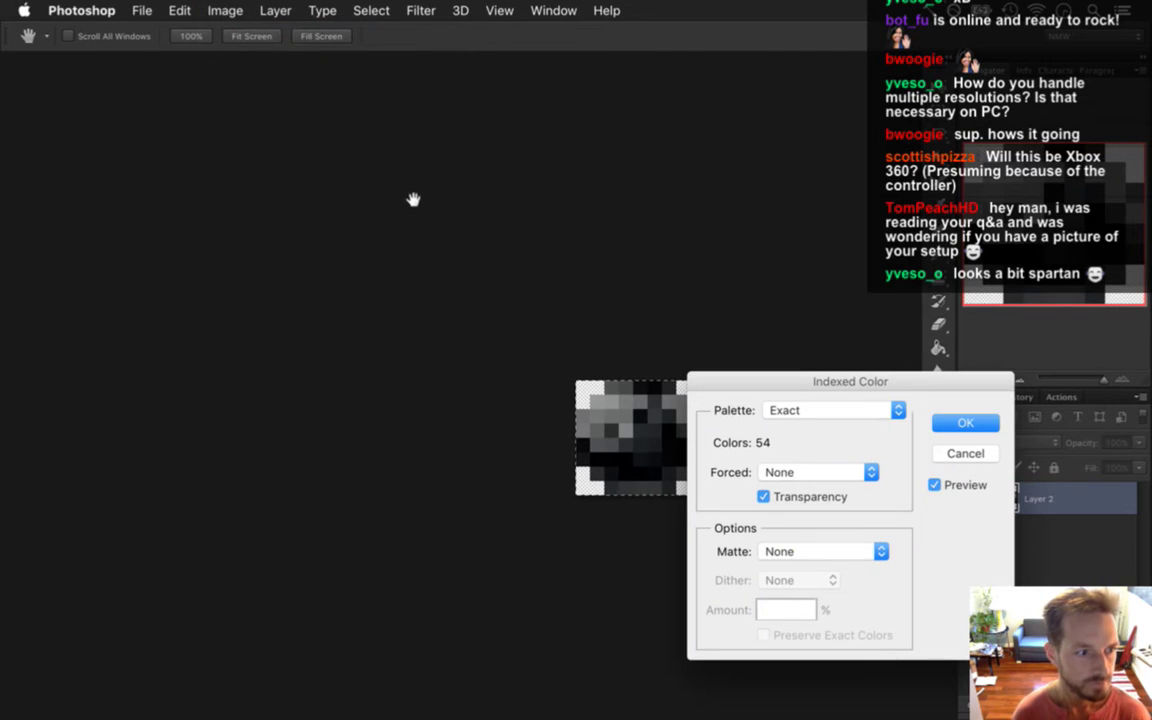
{"action": "left_click_drag", "start_coordinate": [854, 386], "coordinate": [292, 273]}
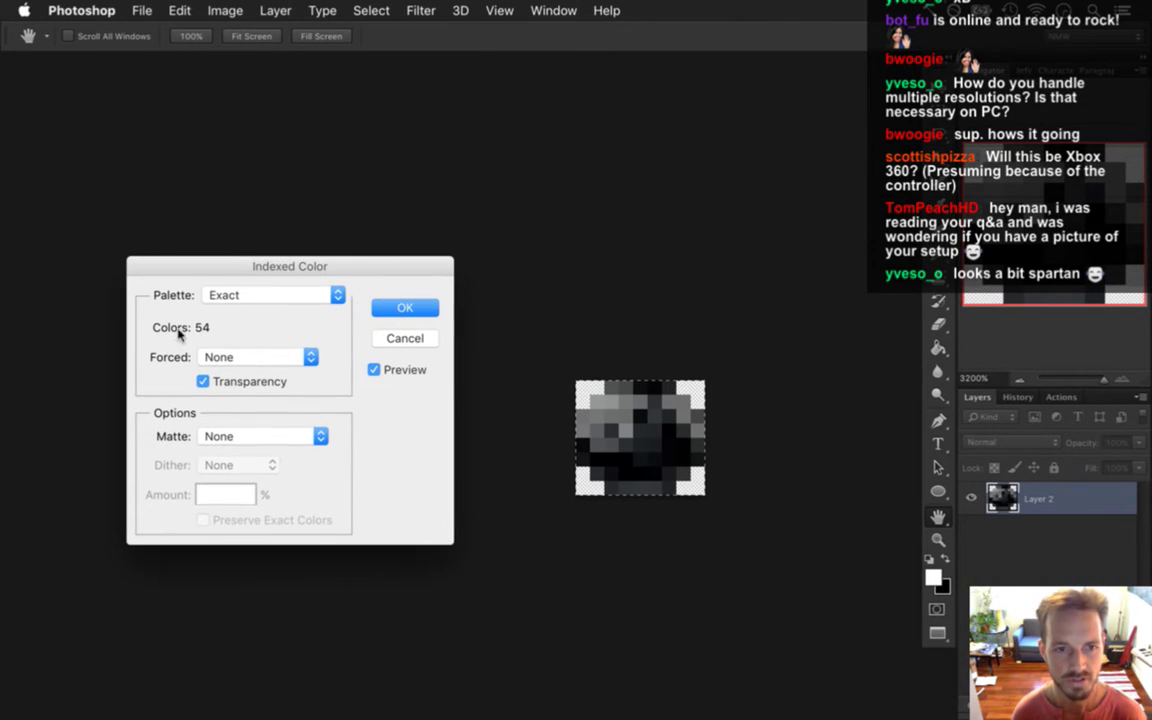
{"action": "left_click", "coordinate": [272, 296]}
{"action": "left_click", "coordinate": [266, 392]}
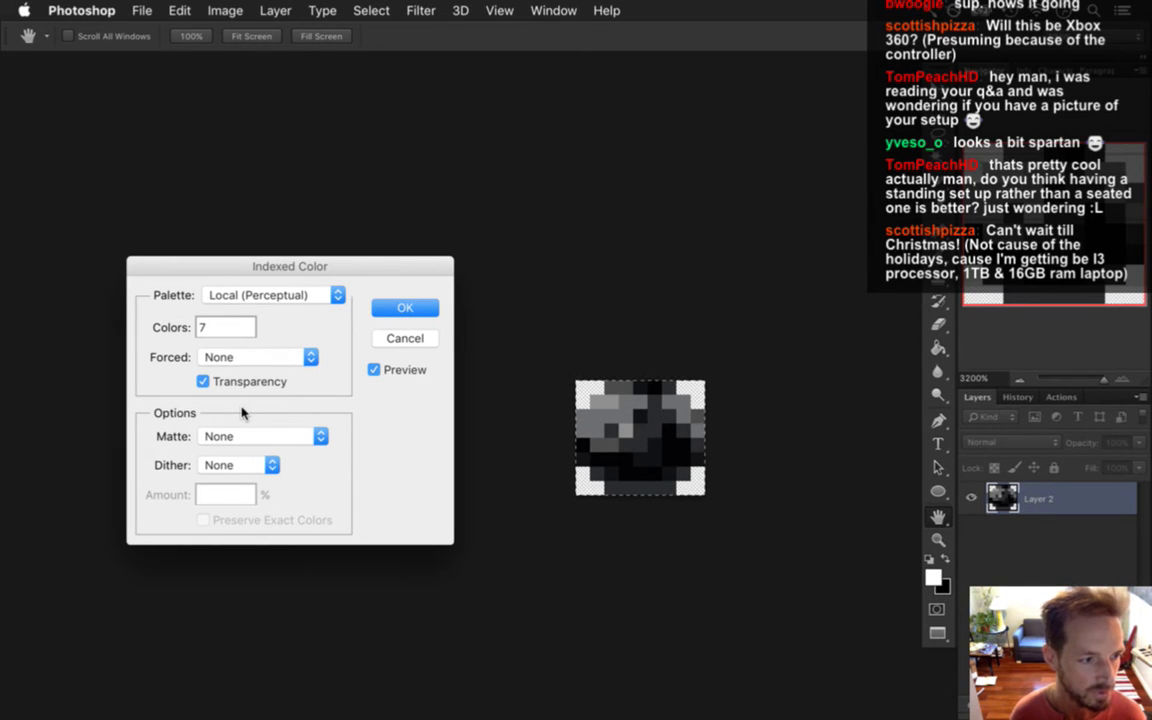
{"action": "left_click", "coordinate": [404, 307]}
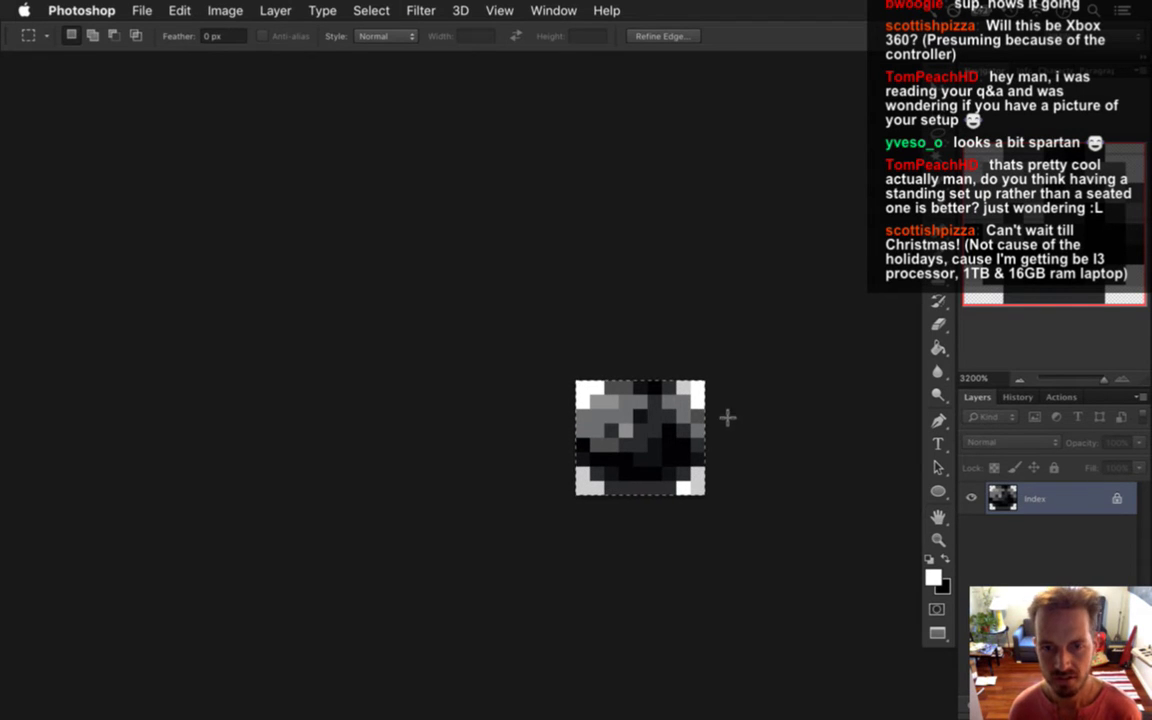
- Convert the 7-color black button image back to RGB Color mode
{"action": "left_click", "coordinate": [225, 10]}
{"action": "mouse_move", "coordinate": [314, 32]}
{"action": "left_click", "coordinate": [425, 105]}
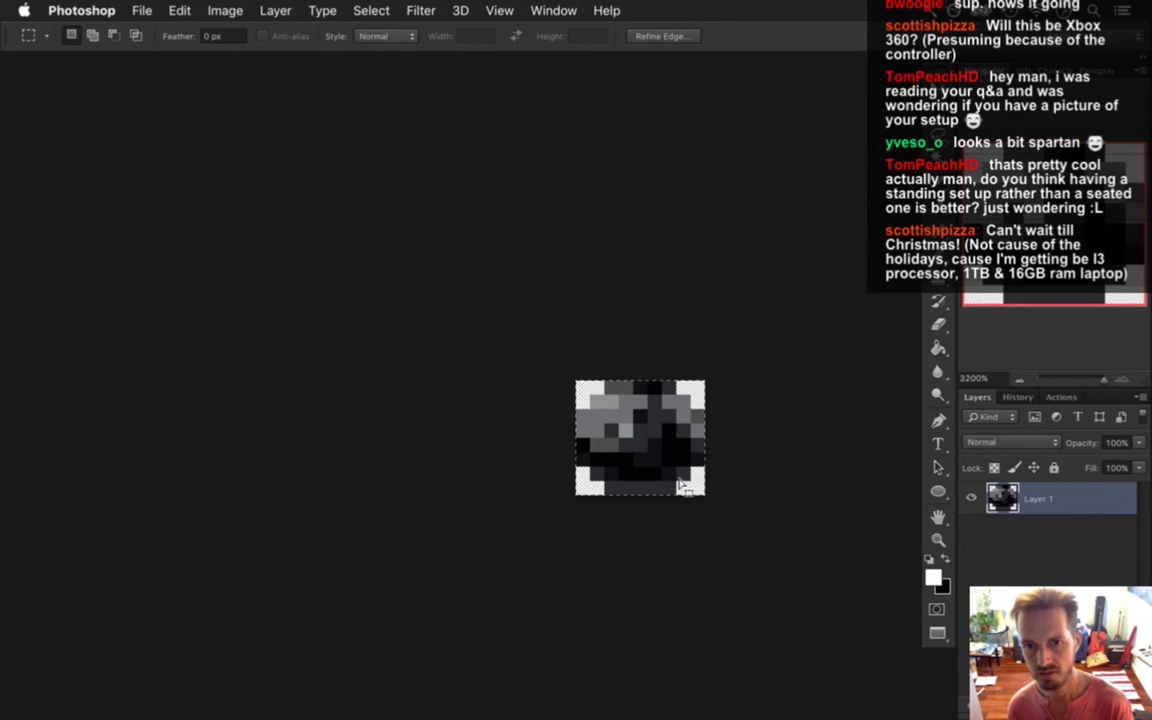
- Replace the black button in Hud.psd with the 7-color version, aligning its top with the red B icon just to its right
{"action": "left_click", "coordinate": [551, 10]}
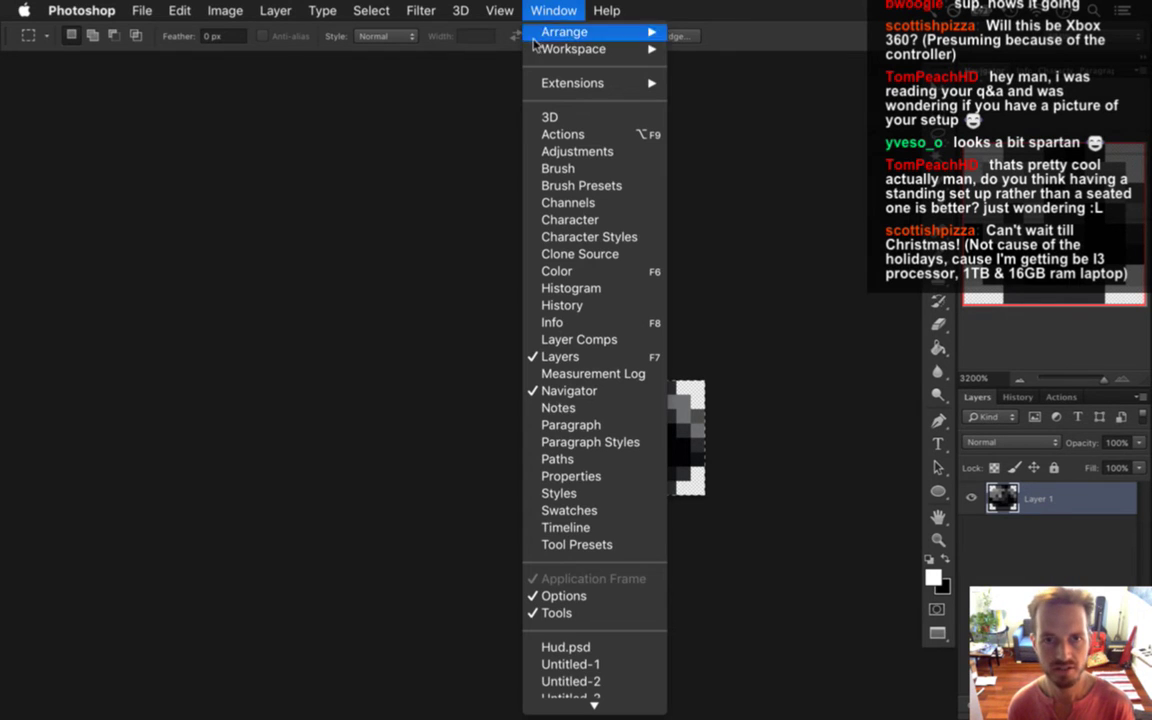
{"action": "left_click", "coordinate": [583, 620]}
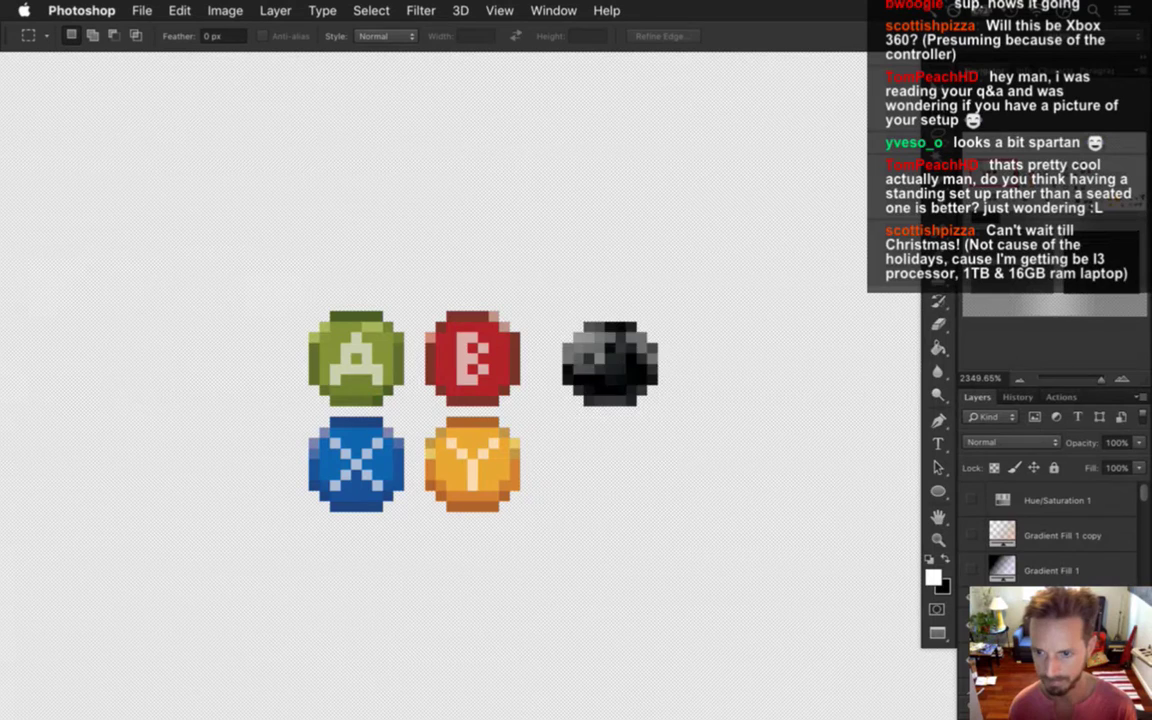
{"action": "key", "text": "ctrl+z"}
{"action": "key", "text": "ctrl+z"}
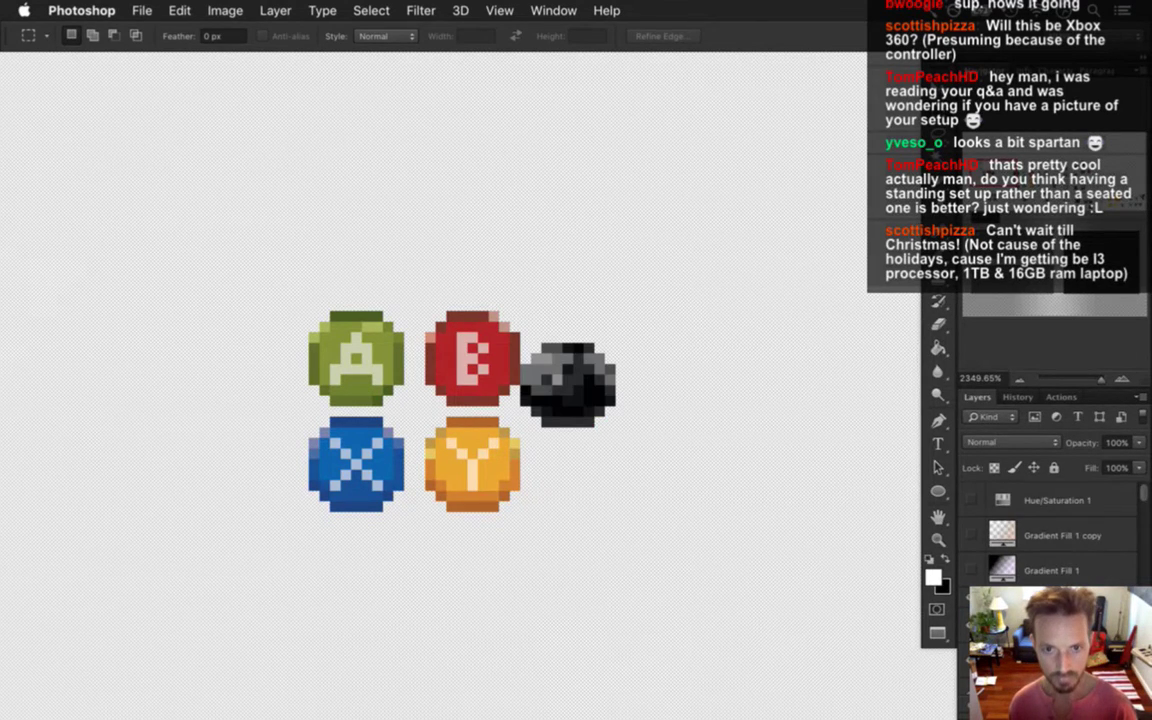
{"action": "key", "text": "v"}
{"action": "left_click_drag", "start_coordinate": [598, 369], "coordinate": [620, 334]}
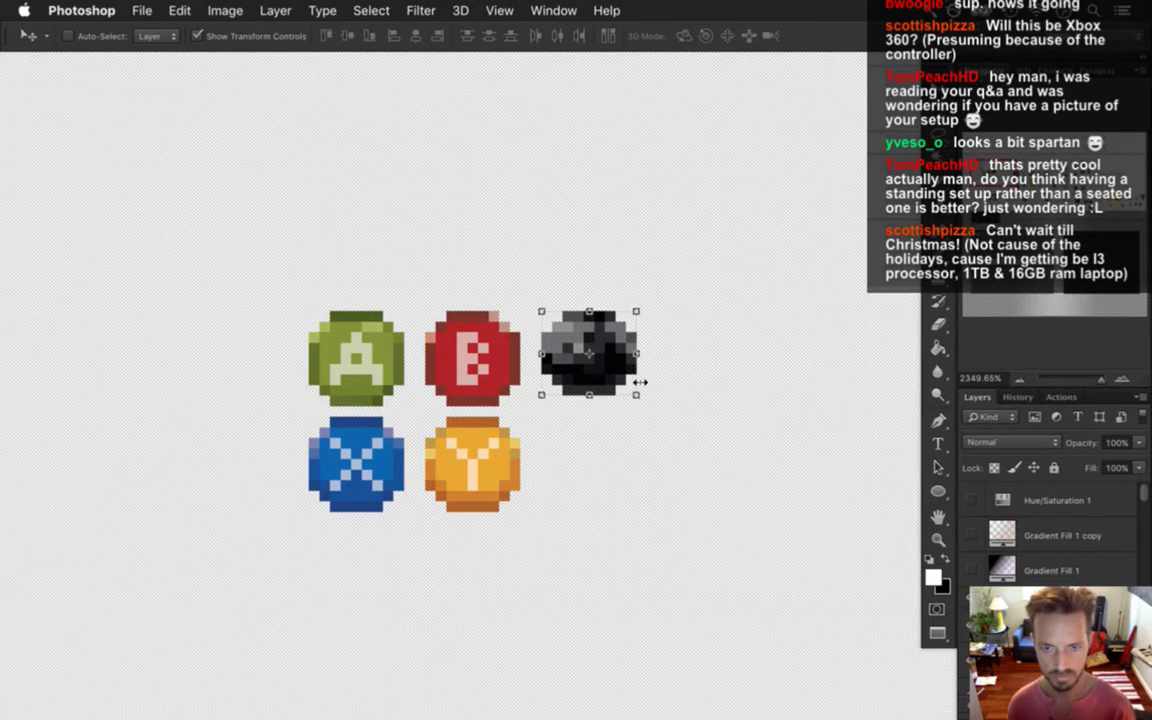
{"action": "key", "text": "m"}
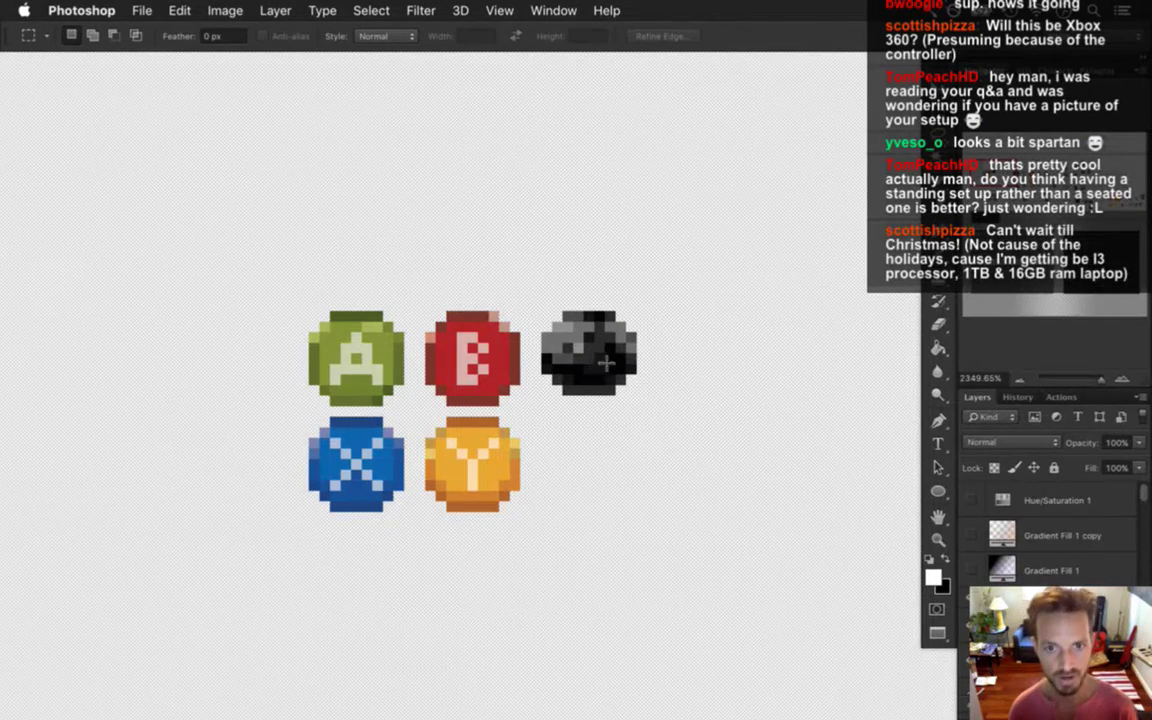
- Close the green and blue button working documents, Untitled-2 and Untitled-3, without saving
{"action": "left_click", "coordinate": [553, 10]}
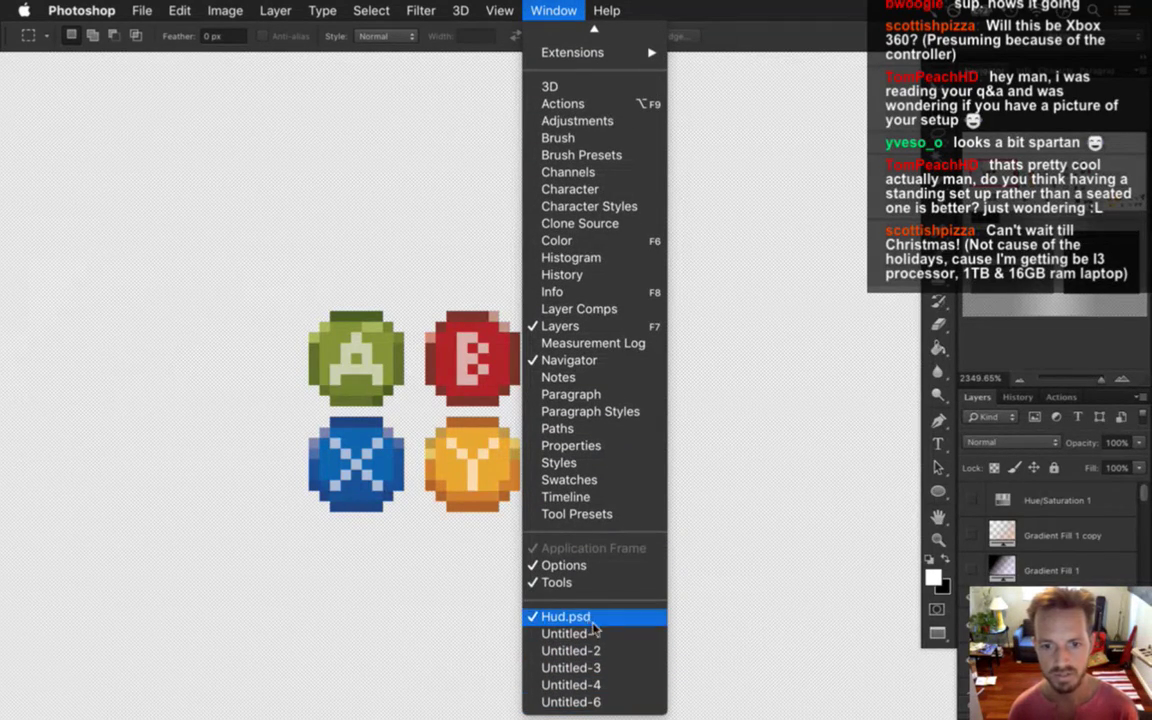
{"action": "left_click", "coordinate": [612, 648]}
{"action": "key", "text": "super+w"}
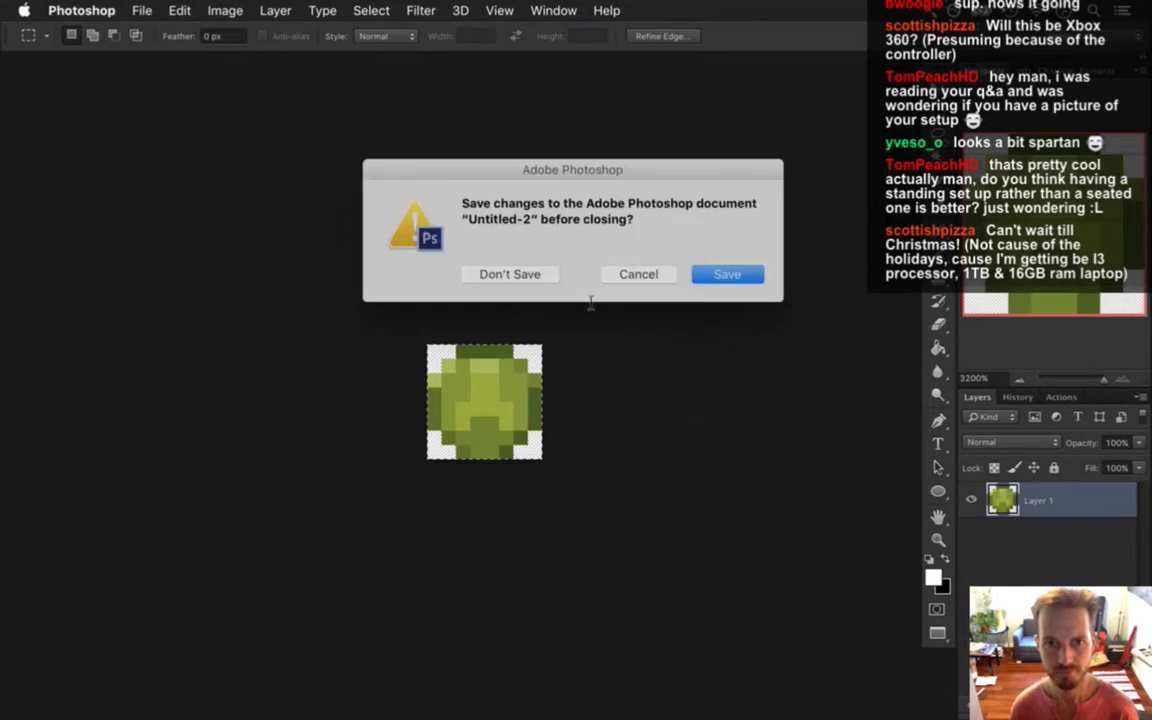
{"action": "left_click", "coordinate": [540, 270]}
{"action": "left_click", "coordinate": [575, 18]}
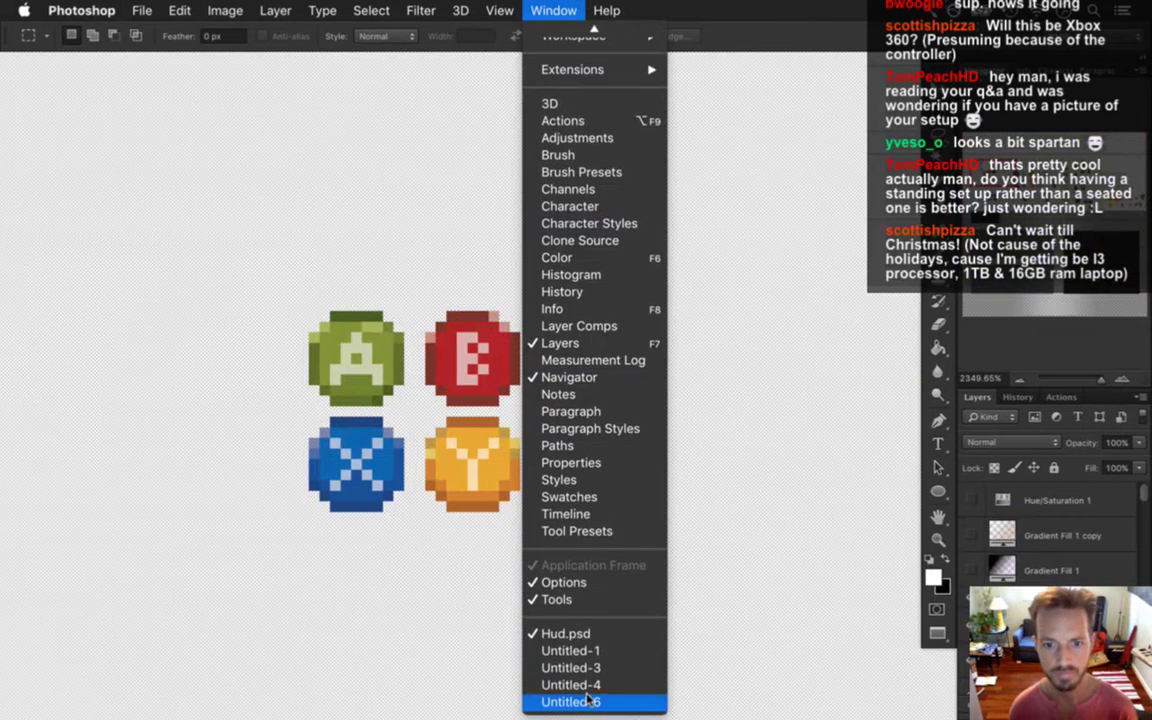
{"action": "left_click", "coordinate": [605, 664]}
{"action": "key", "text": "super+w"}
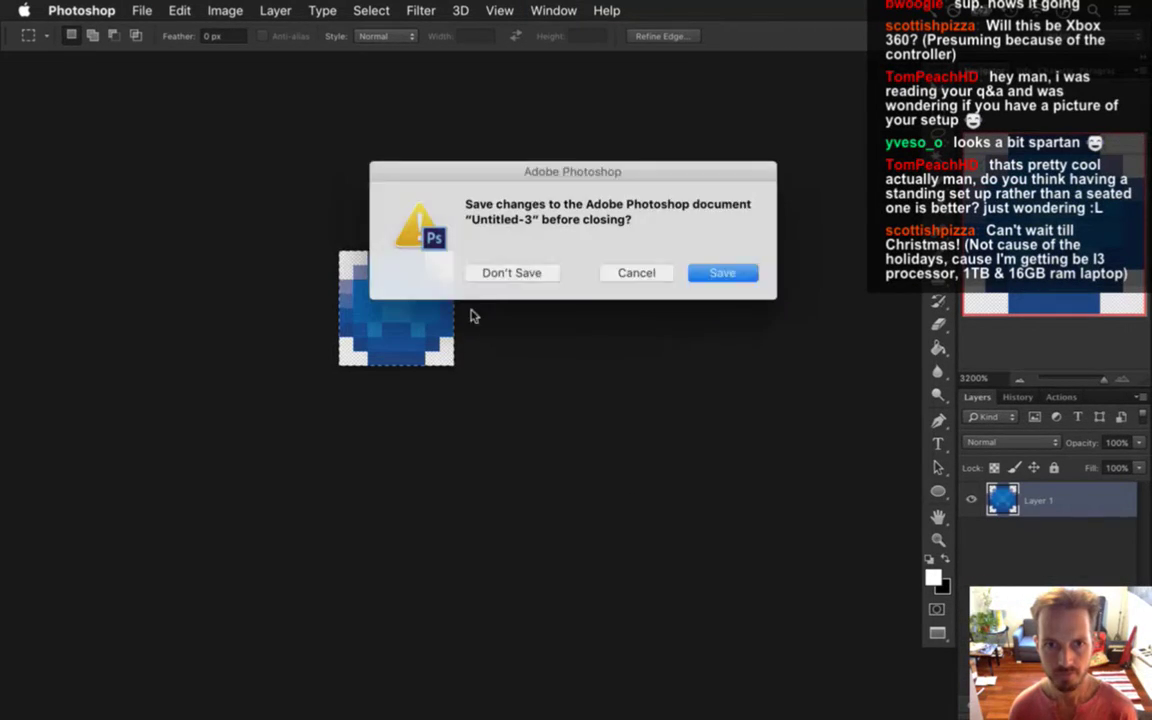
{"action": "left_click", "coordinate": [510, 270]}
- Close the yellow and black button working documents, Untitled-4 and Untitled-6, without saving
{"action": "left_click", "coordinate": [565, 8]}
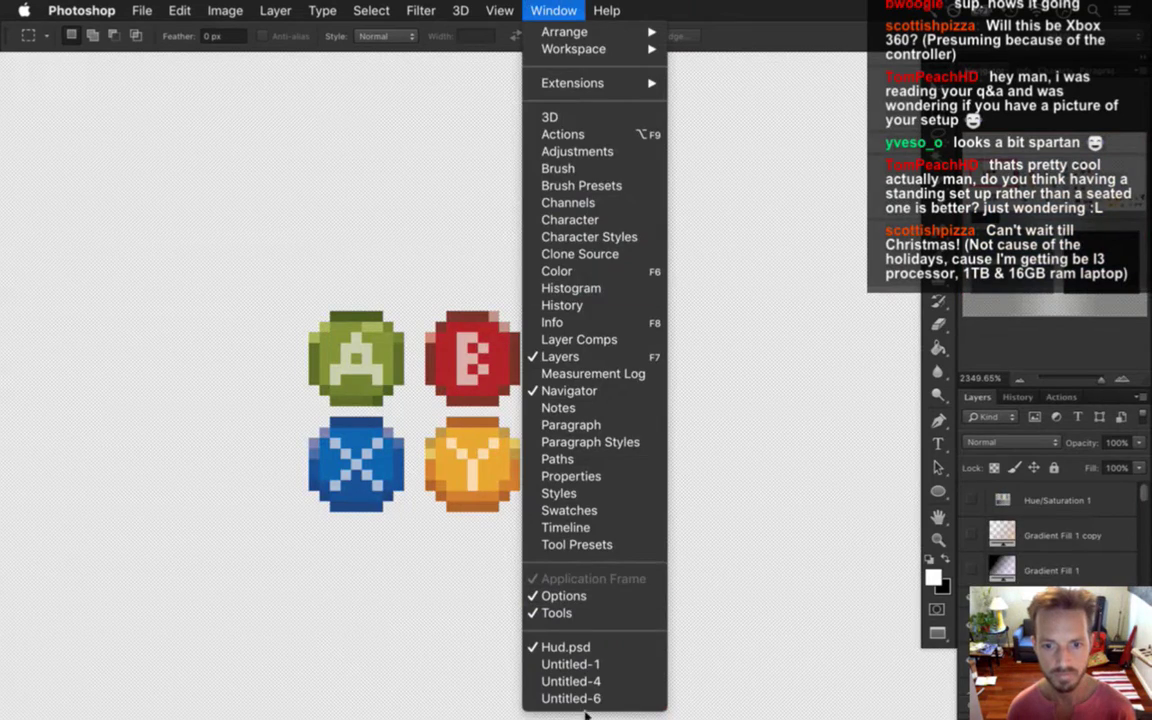
{"action": "left_click", "coordinate": [599, 678]}
{"action": "key", "text": "super+w"}
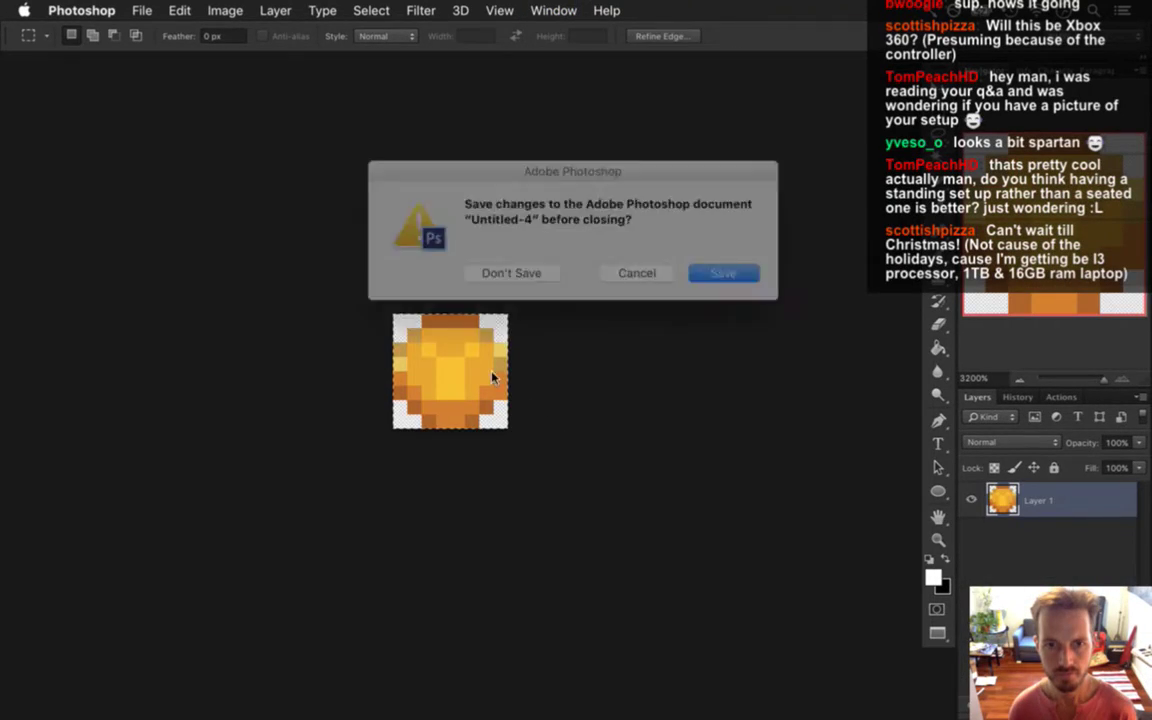
{"action": "left_click", "coordinate": [517, 269]}
{"action": "left_click", "coordinate": [560, 10]}
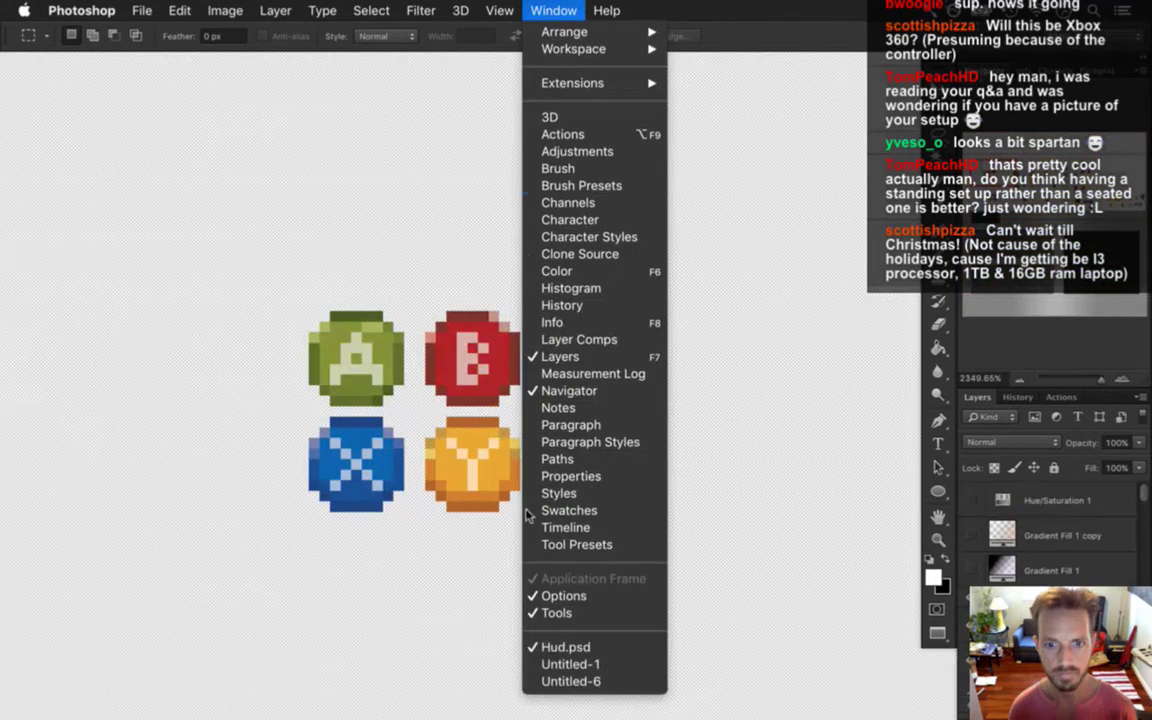
{"action": "left_click", "coordinate": [585, 682]}
{"action": "key", "text": "super+w"}
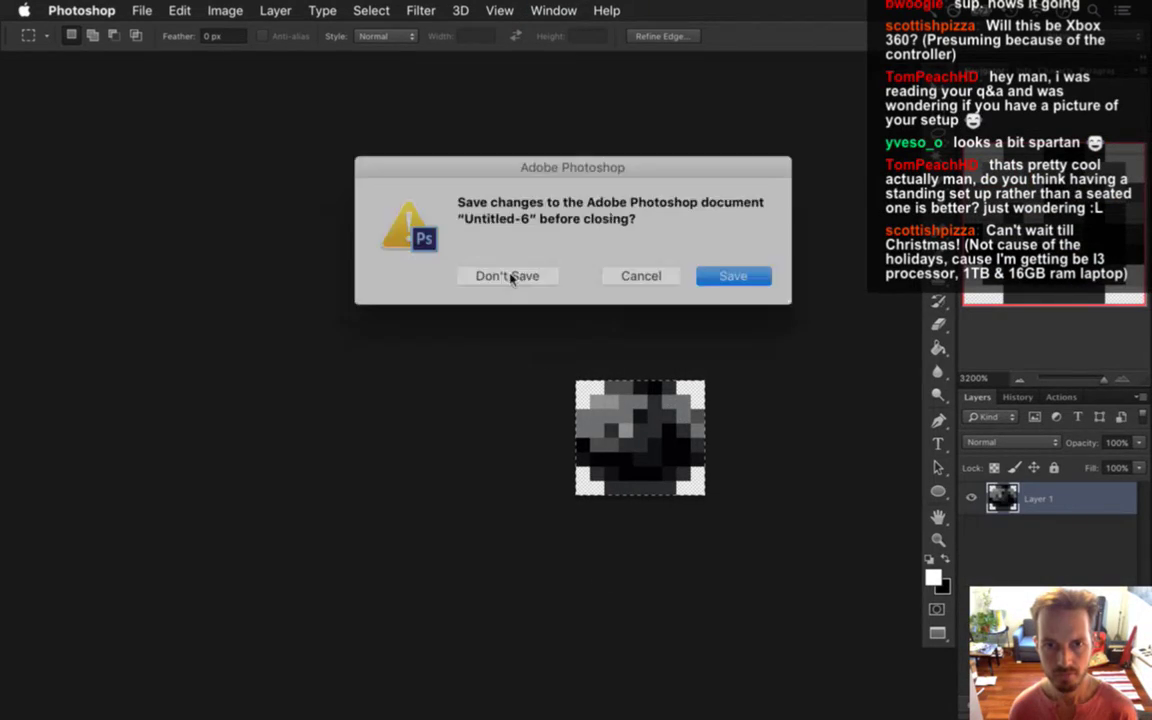
{"action": "left_click", "coordinate": [510, 276]}
- In Untitled-1, select the small black button to the right of the Xbox logo with a tight rectangular selection
{"action": "left_click", "coordinate": [553, 10]}
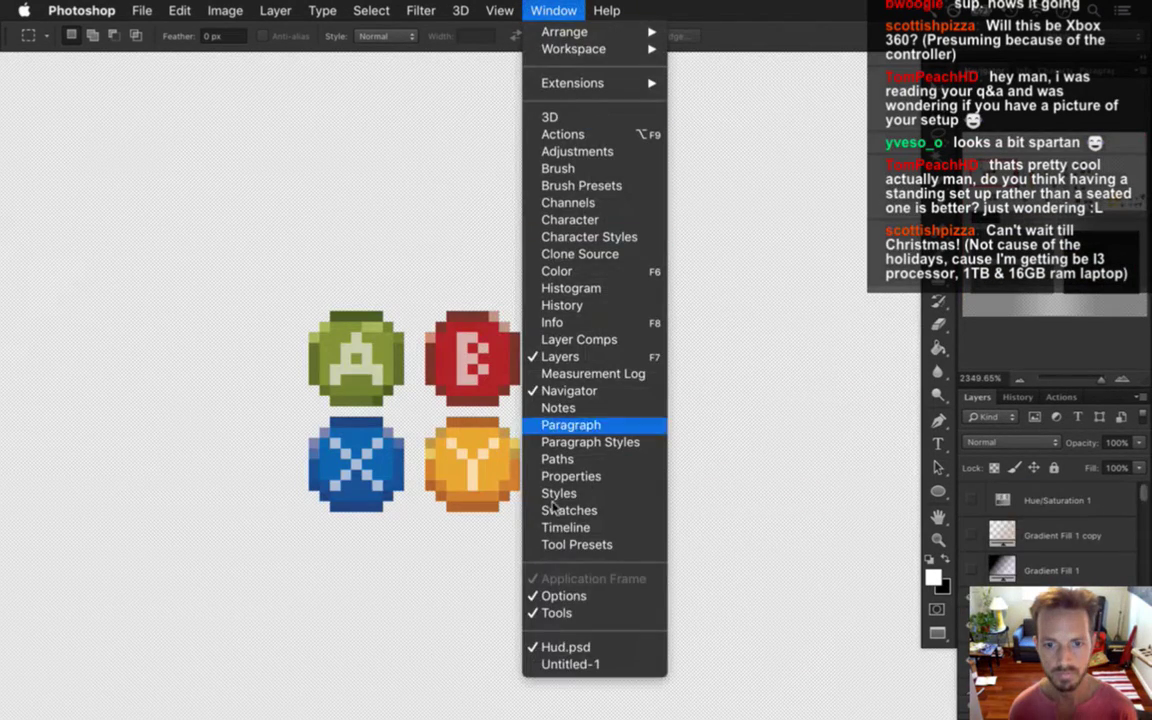
{"action": "left_click", "coordinate": [570, 664]}
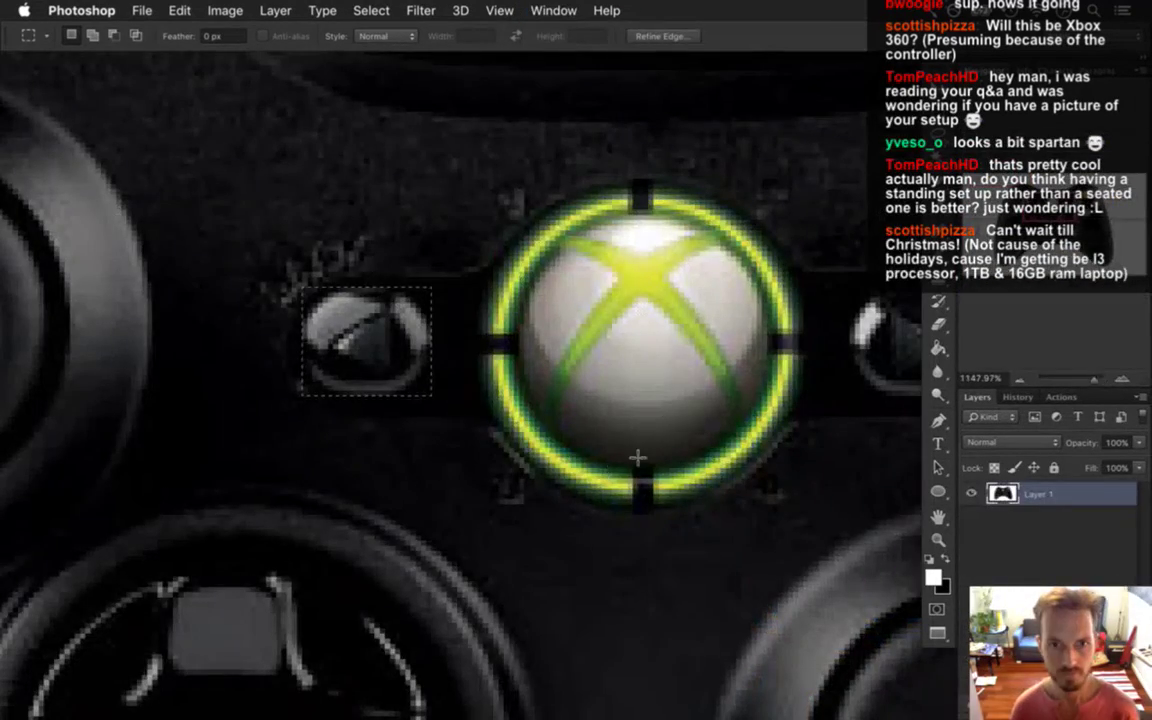
{"action": "left_click_drag", "start_coordinate": [792, 442], "coordinate": [524, 440]}
{"action": "left_click_drag", "start_coordinate": [561, 273], "coordinate": [715, 408]}
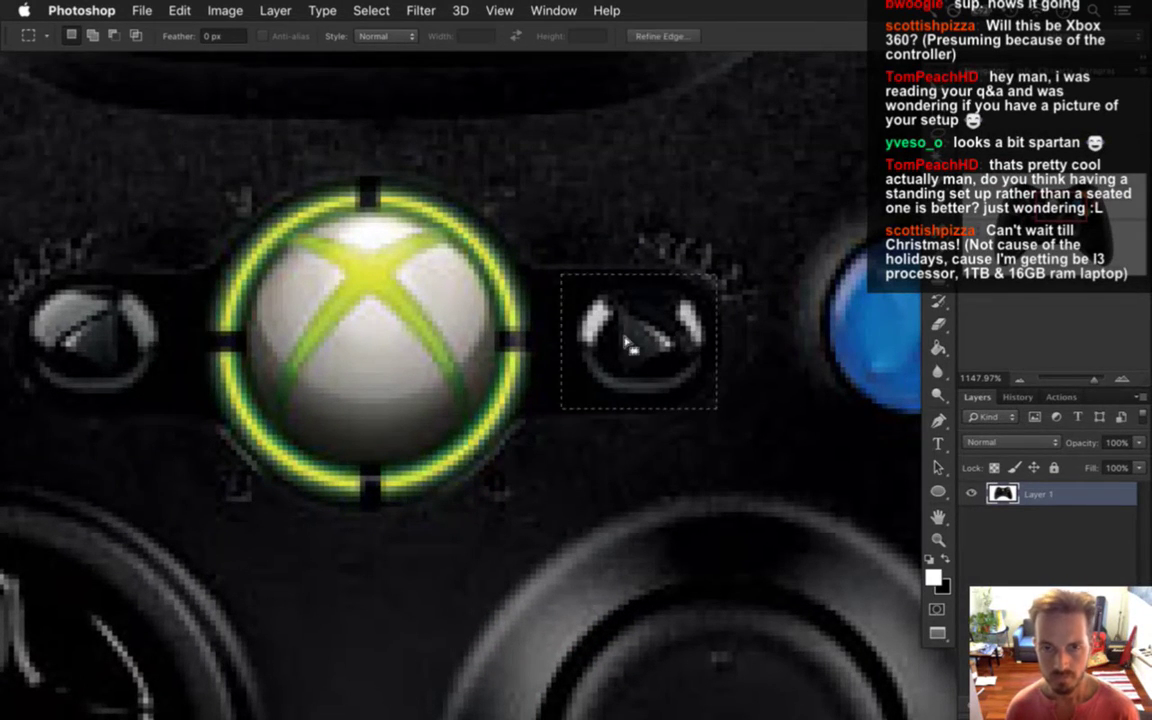
{"action": "left_click_drag", "start_coordinate": [526, 240], "coordinate": [577, 450]}
{"action": "left_click_drag", "start_coordinate": [765, 240], "coordinate": [707, 455]}
{"action": "left_click_drag", "start_coordinate": [555, 227], "coordinate": [748, 286]}
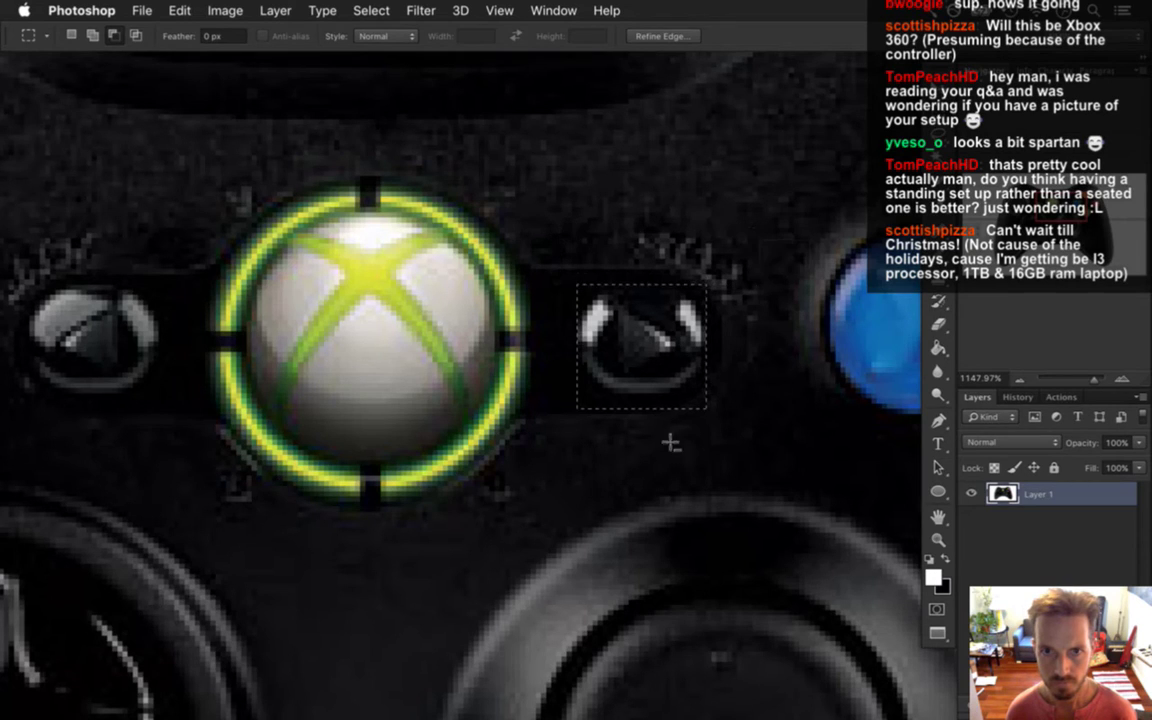
{"action": "left_click_drag", "start_coordinate": [551, 428], "coordinate": [710, 398]}
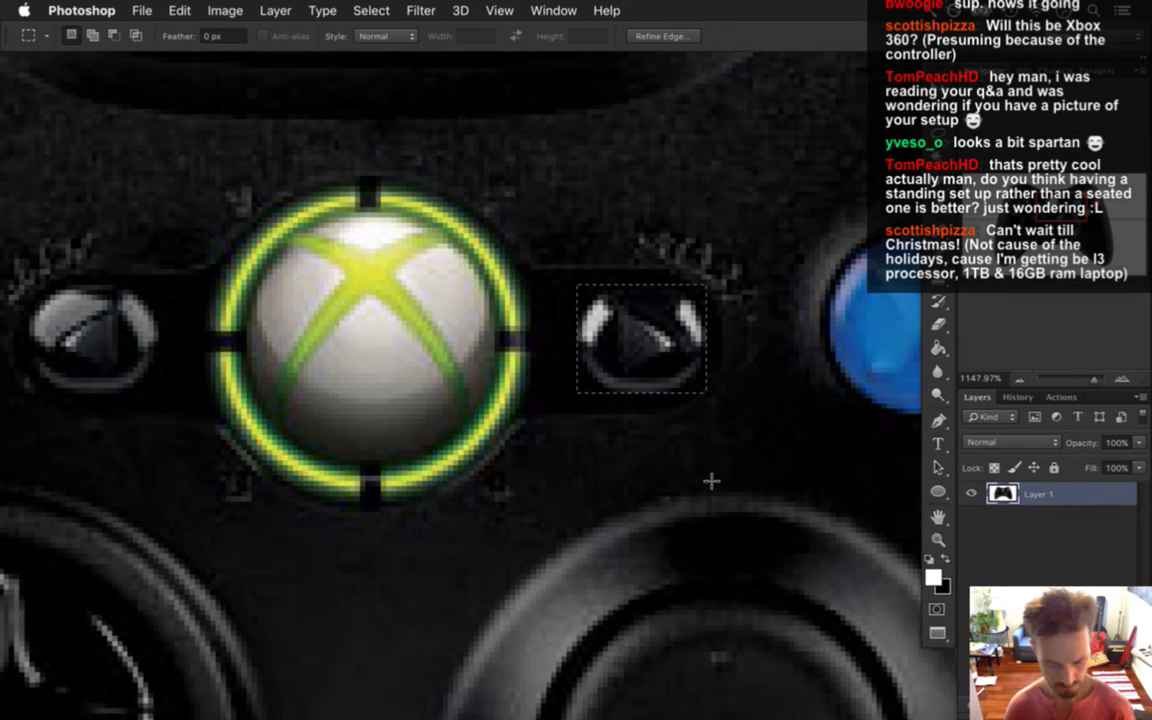
- Create a new document for the copied black button and paste it in
{"action": "key", "text": "super+n"}
{"action": "key", "text": "Return"}
{"action": "key", "text": "super+v"}
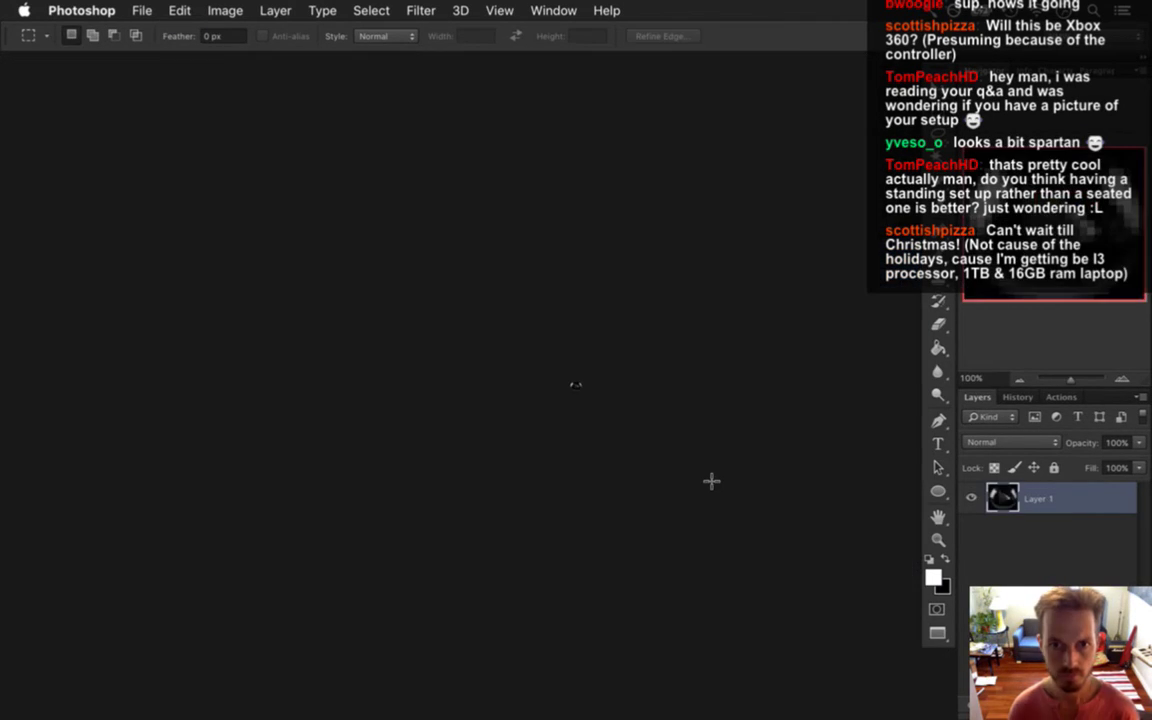
- Resize the pasted button image to 9 by 8 pixels with constrained proportions and Nearest Neighbor resampling
{"action": "key", "text": "alt+super+c"}
{"action": "key", "text": "Escape"}
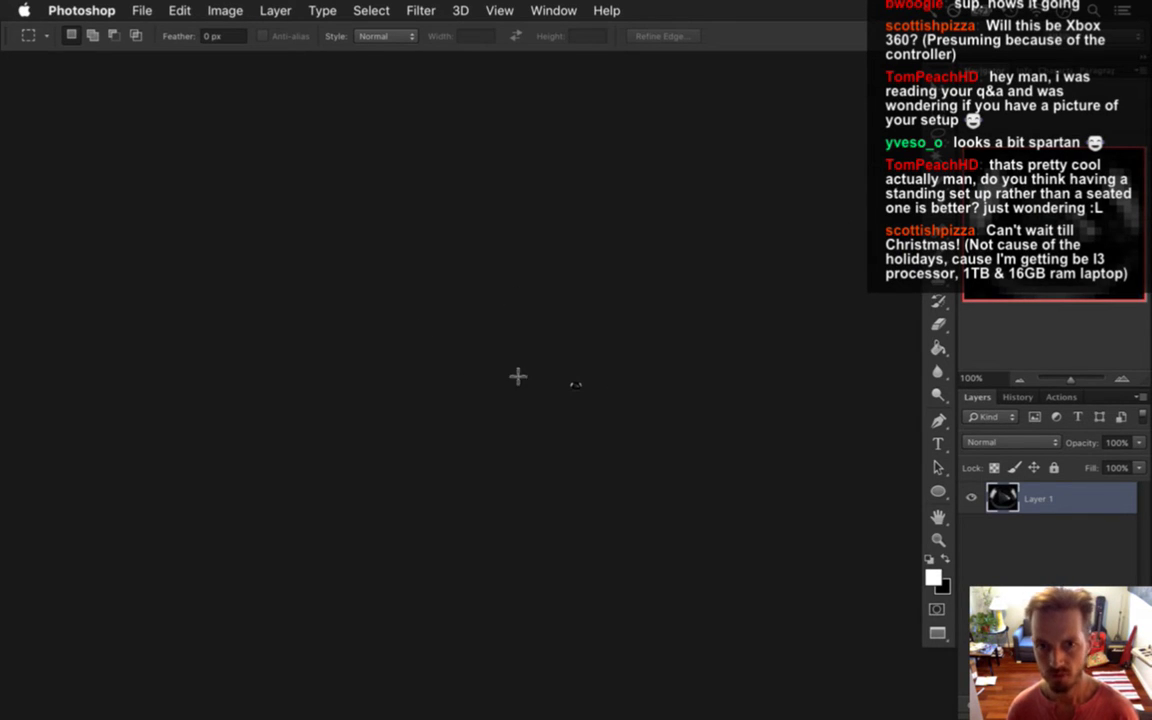
{"action": "key", "text": "alt+super+i"}
{"action": "type", "text": "9"}
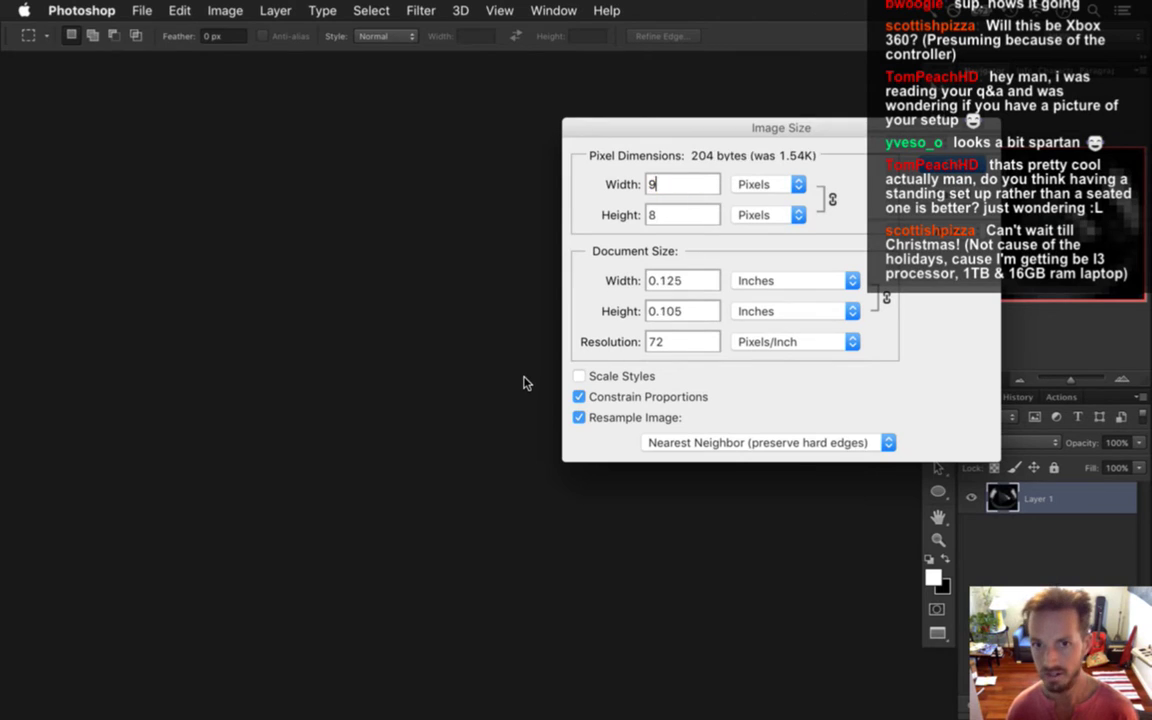
{"action": "key", "text": "Return"}
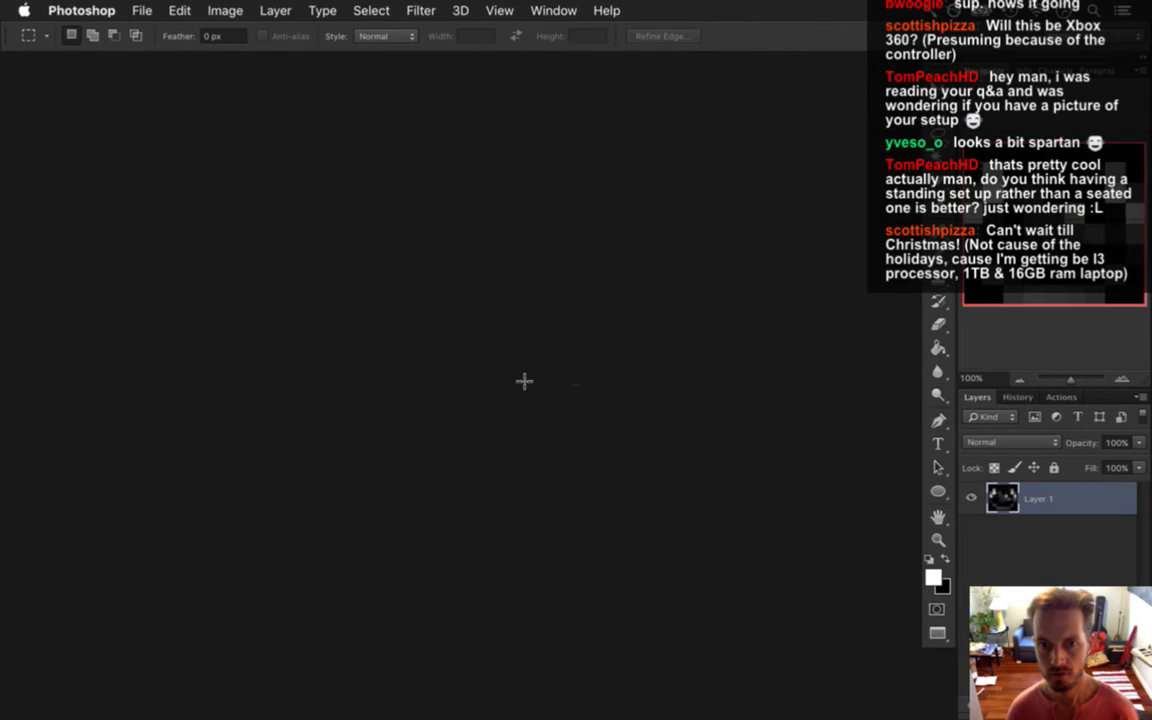
- Erase the outer pixels at all four corners of the button with the 1 px Pencil-mode Eraser, leaving a rounded shape
{"action": "left_click_drag", "start_coordinate": [553, 481], "coordinate": [712, 301]}
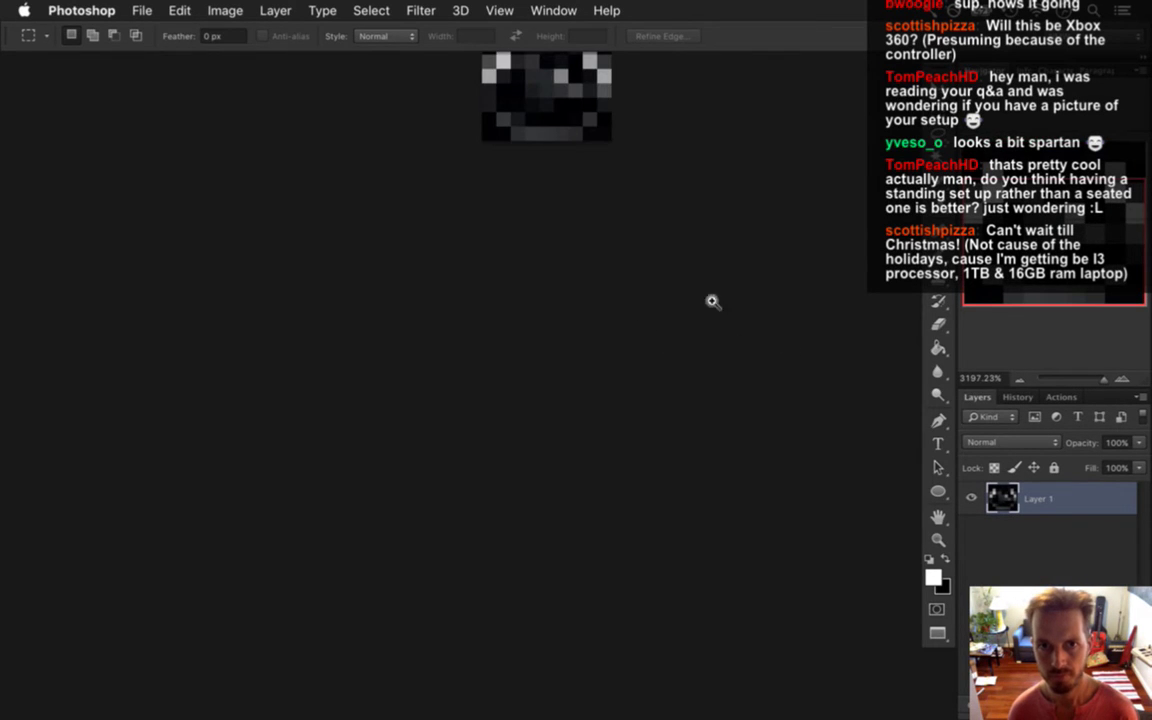
{"action": "left_click_drag", "start_coordinate": [640, 185], "coordinate": [571, 447]}
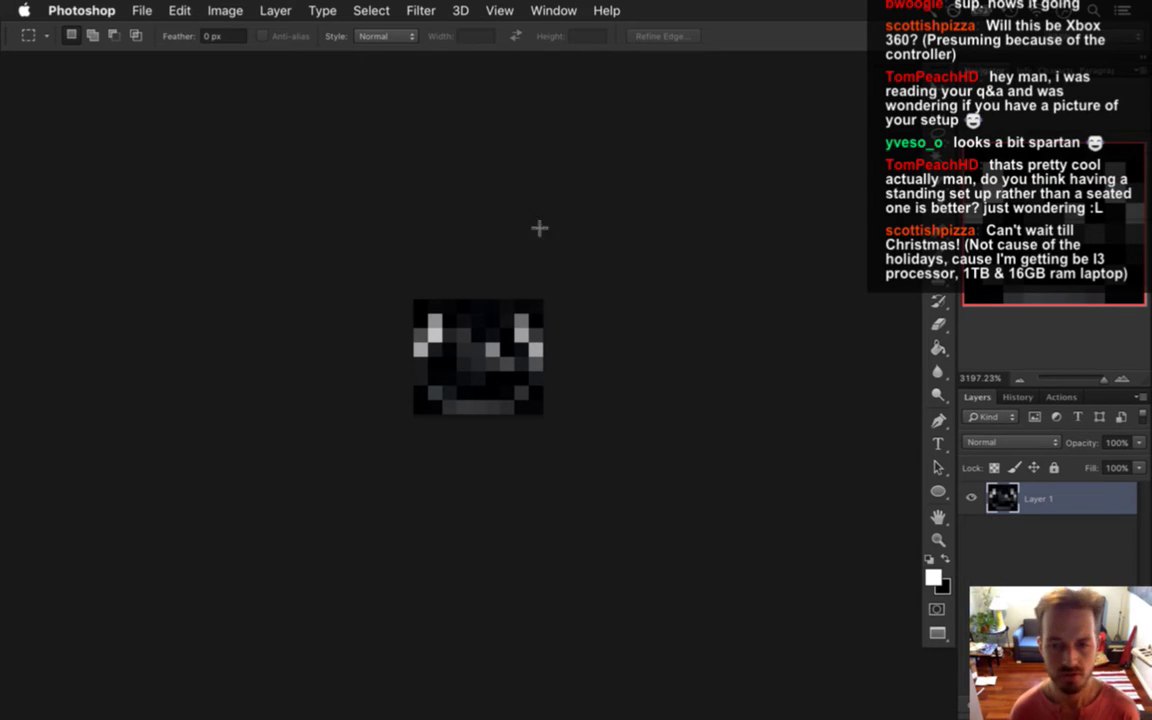
{"action": "key", "text": "e"}
{"action": "left_click_drag", "start_coordinate": [421, 307], "coordinate": [447, 322]}
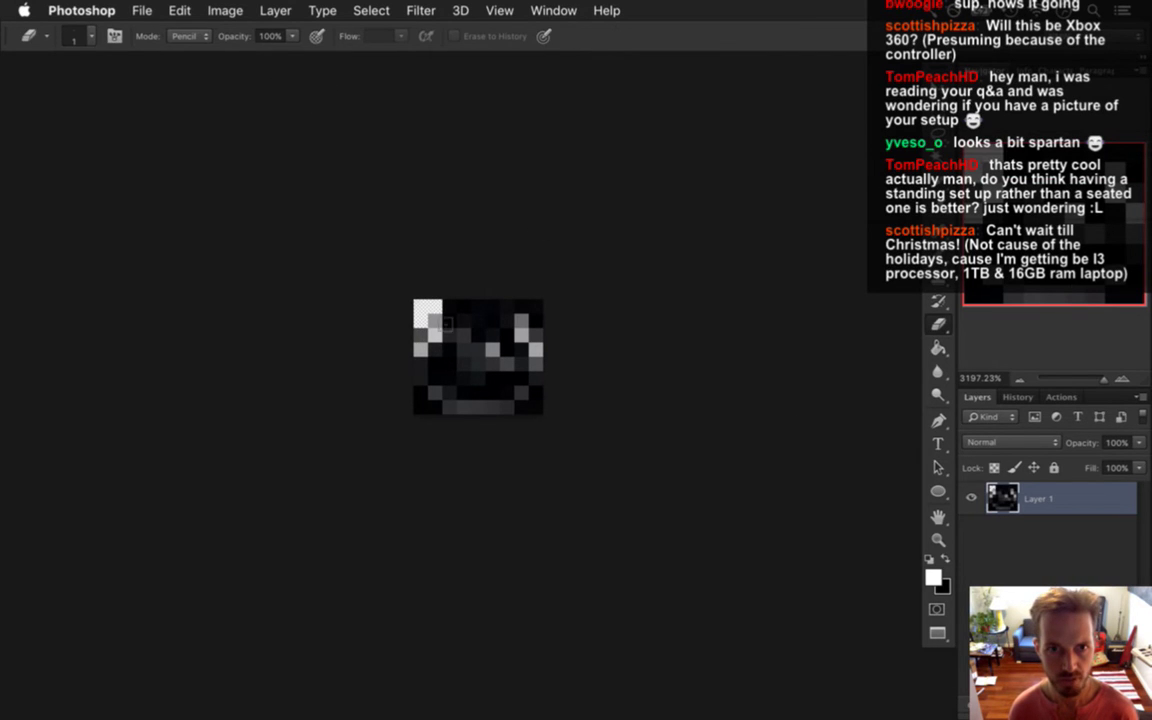
{"action": "left_click_drag", "start_coordinate": [520, 306], "coordinate": [537, 321]}
{"action": "left_click_drag", "start_coordinate": [536, 392], "coordinate": [521, 407]}
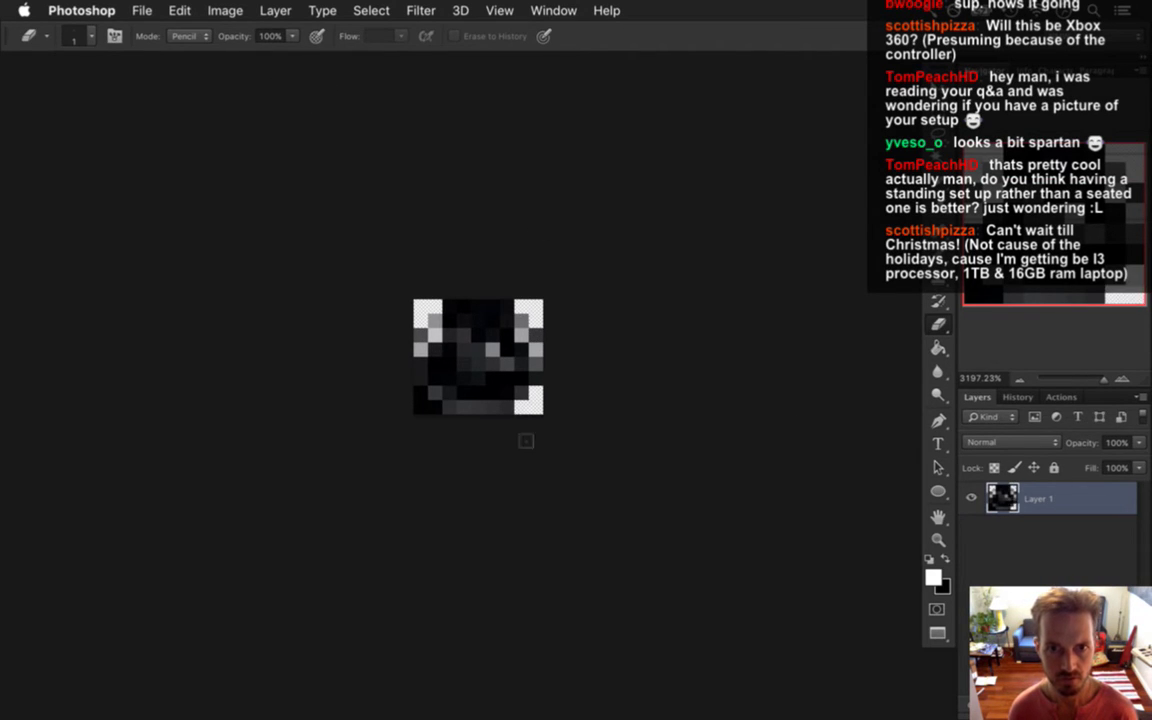
{"action": "left_click_drag", "start_coordinate": [421, 391], "coordinate": [436, 407]}
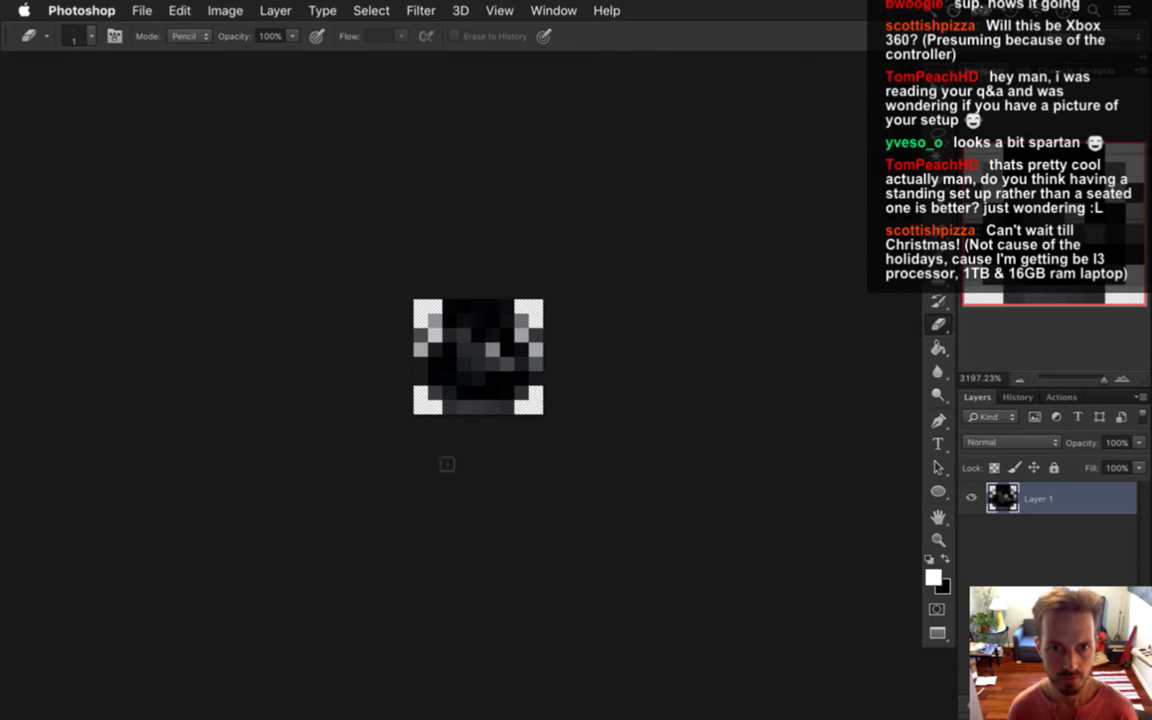
- Convert the button image to Indexed Color mode using the Exact palette with transparency
{"action": "left_click", "coordinate": [225, 10]}
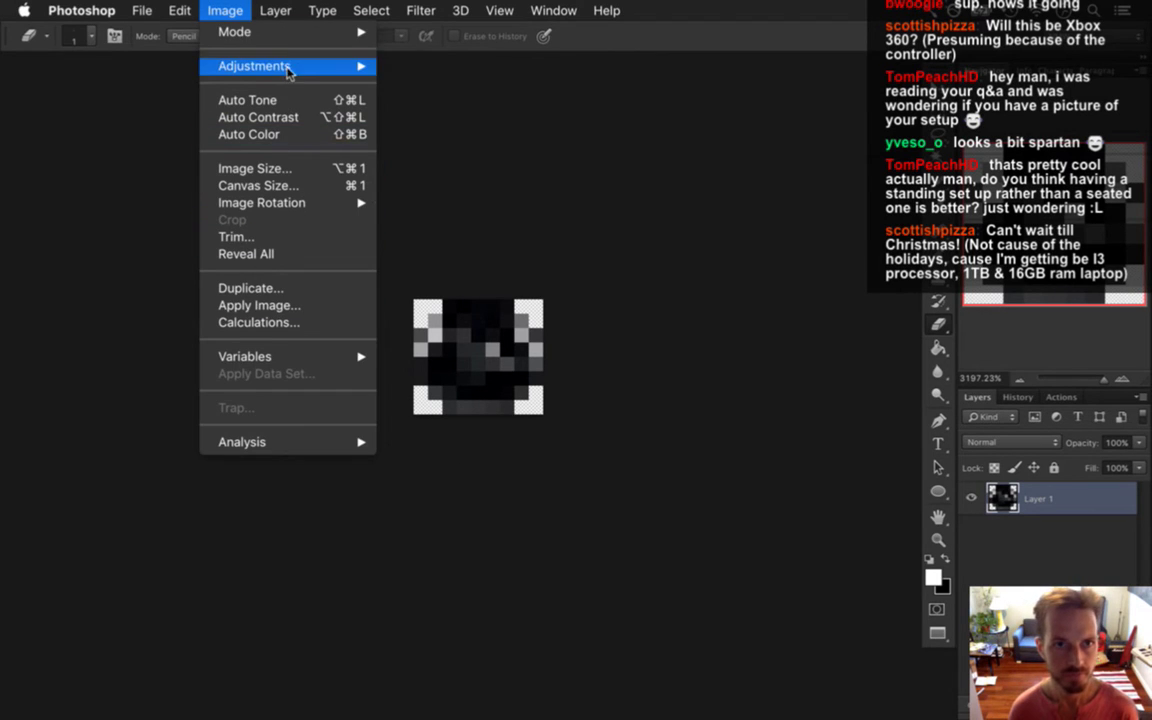
{"action": "mouse_move", "coordinate": [352, 37]}
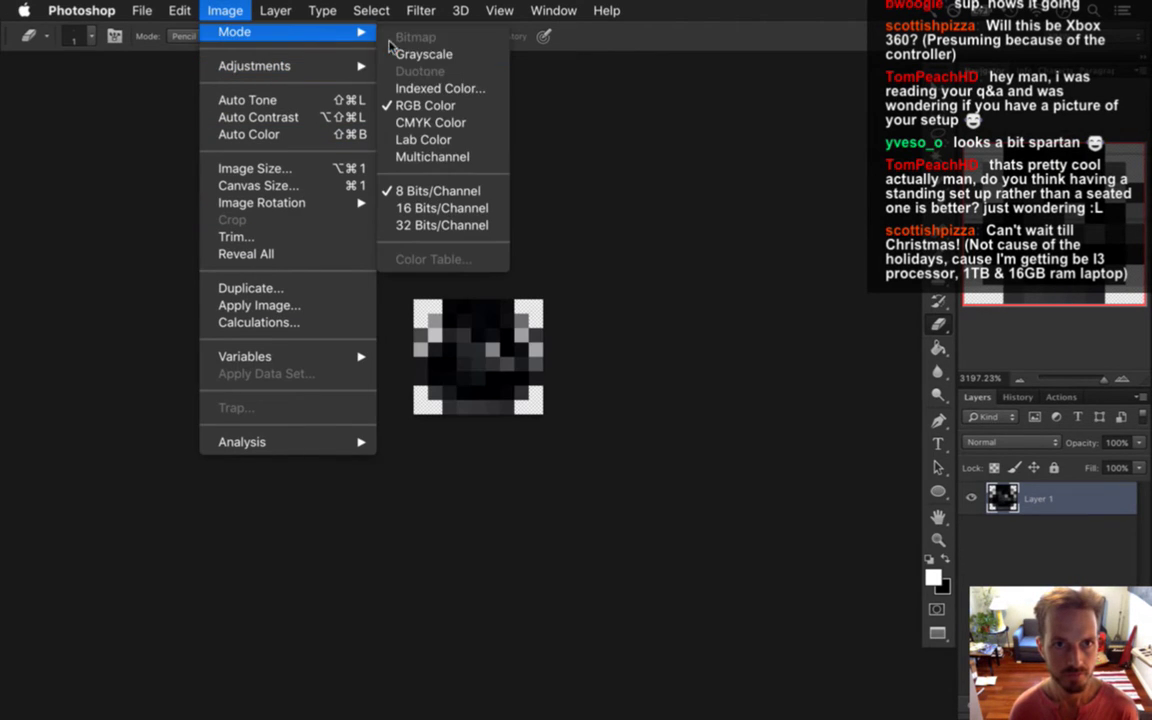
{"action": "left_click", "coordinate": [424, 90]}
{"action": "left_click_drag", "start_coordinate": [391, 267], "coordinate": [908, 207]}
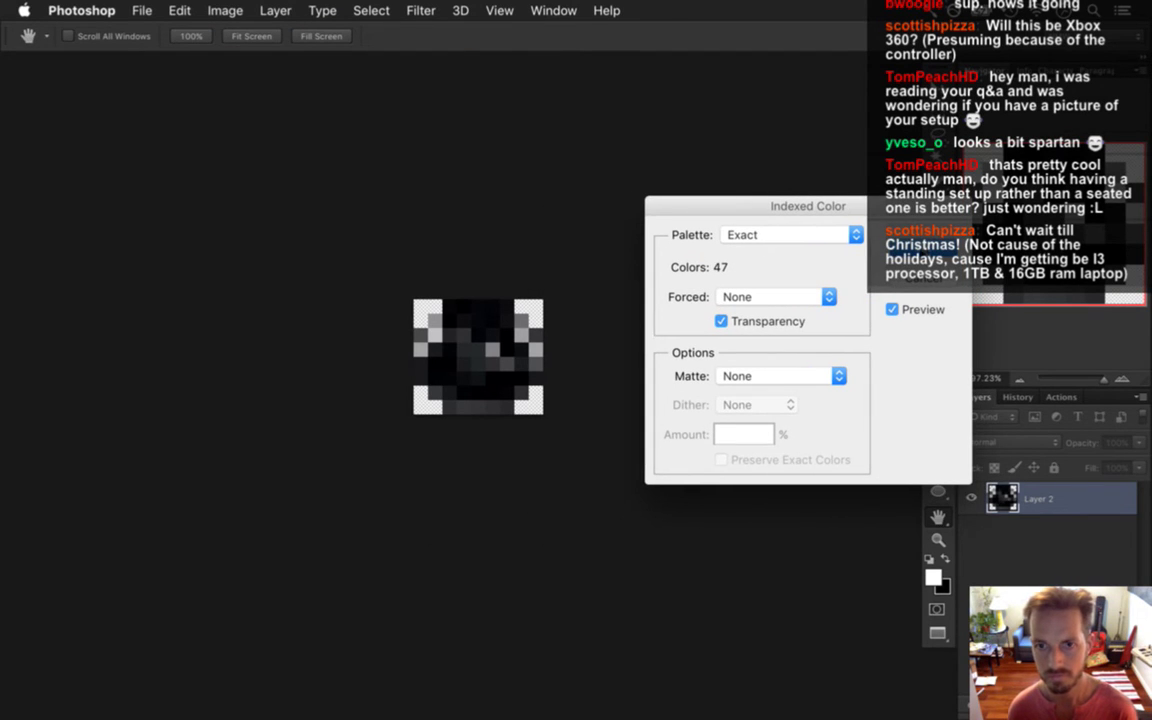
{"action": "key", "text": "Return"}
{"action": "key", "text": "e"}
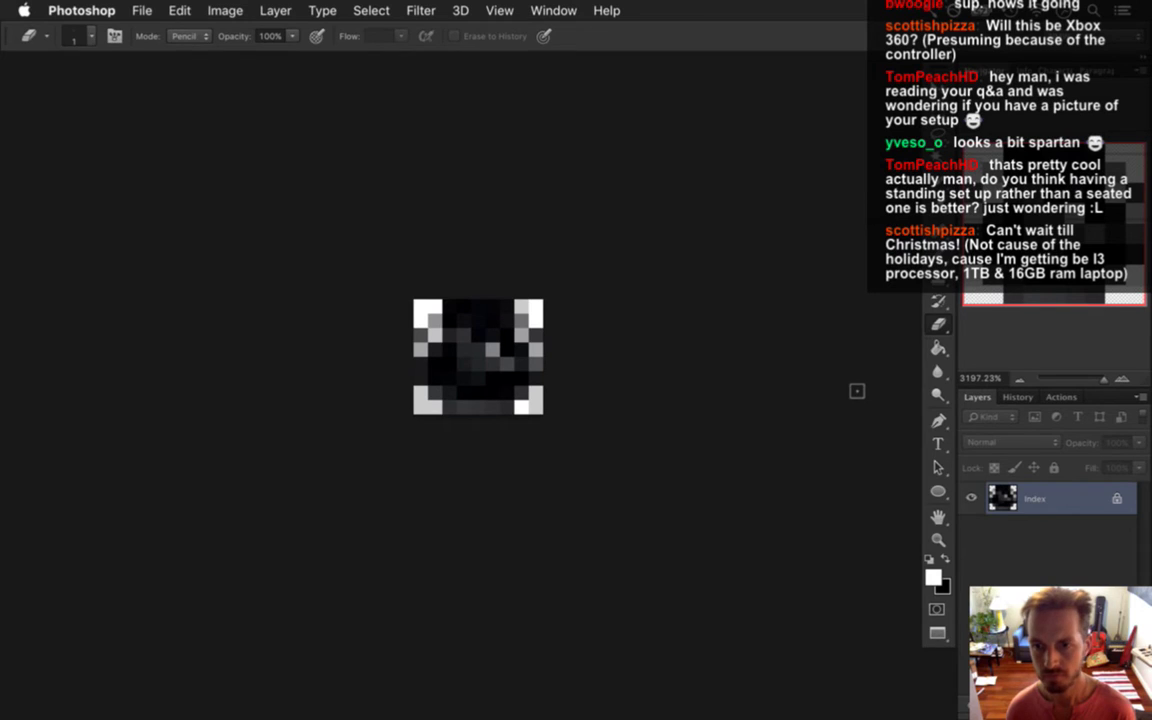
- Convert the indexed button image back to RGB Color mode
{"action": "left_click", "coordinate": [225, 10]}
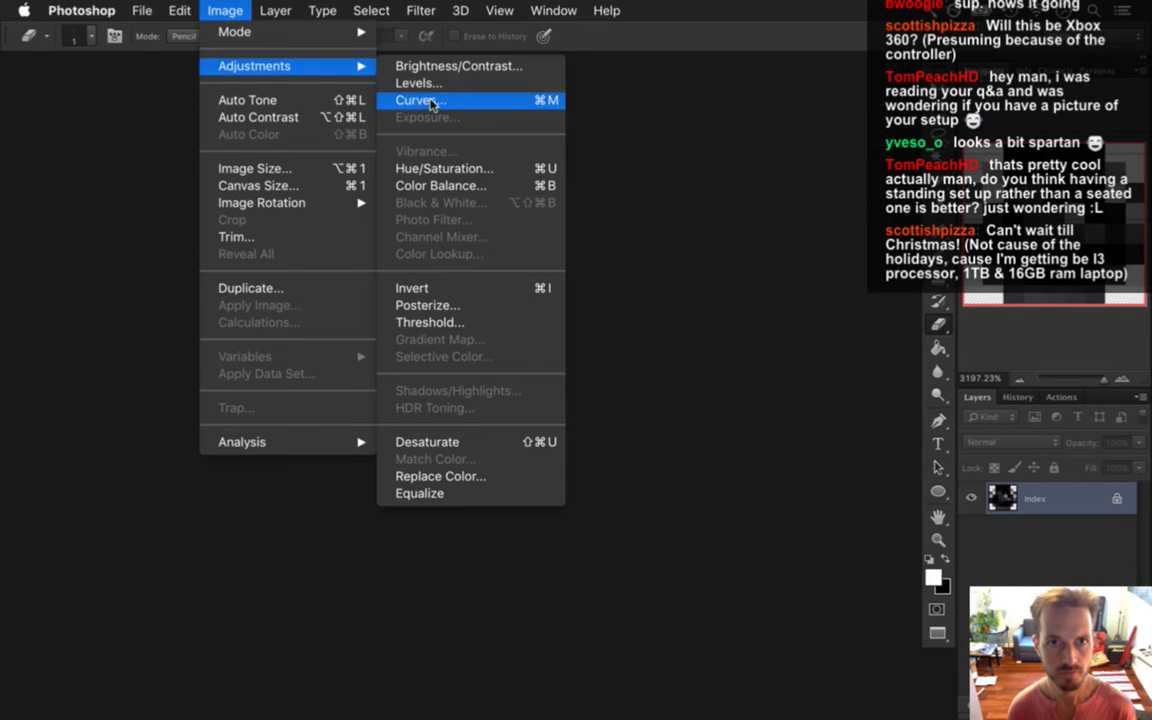
{"action": "mouse_move", "coordinate": [288, 43]}
{"action": "left_click", "coordinate": [405, 105]}
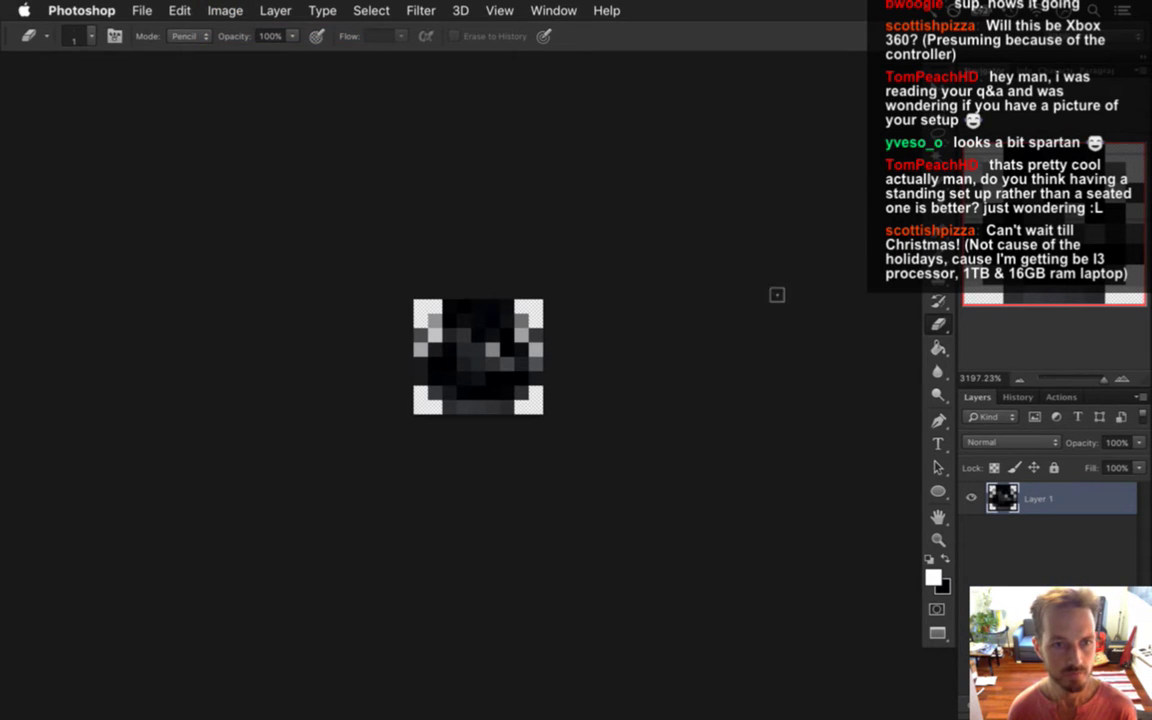
- Copy the whole button into Hud.psd and place it below the first black button, aligned with the top of the yellow Y icon
{"action": "key", "text": "super+a"}
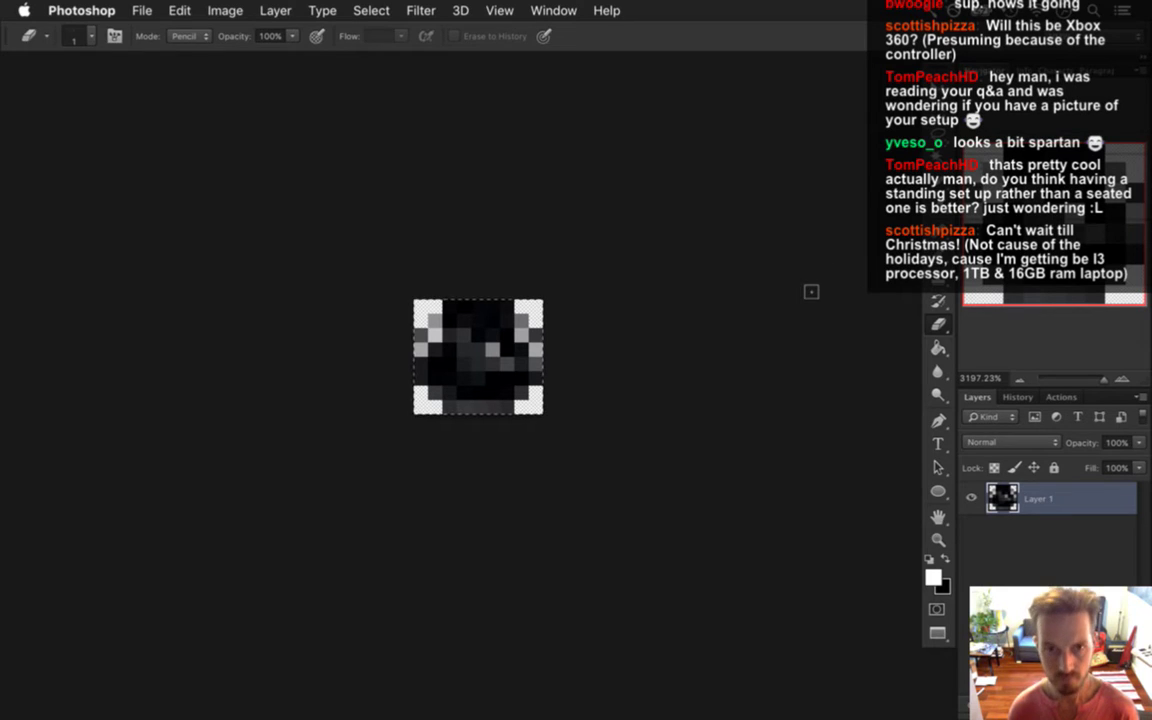
{"action": "left_click", "coordinate": [553, 10]}
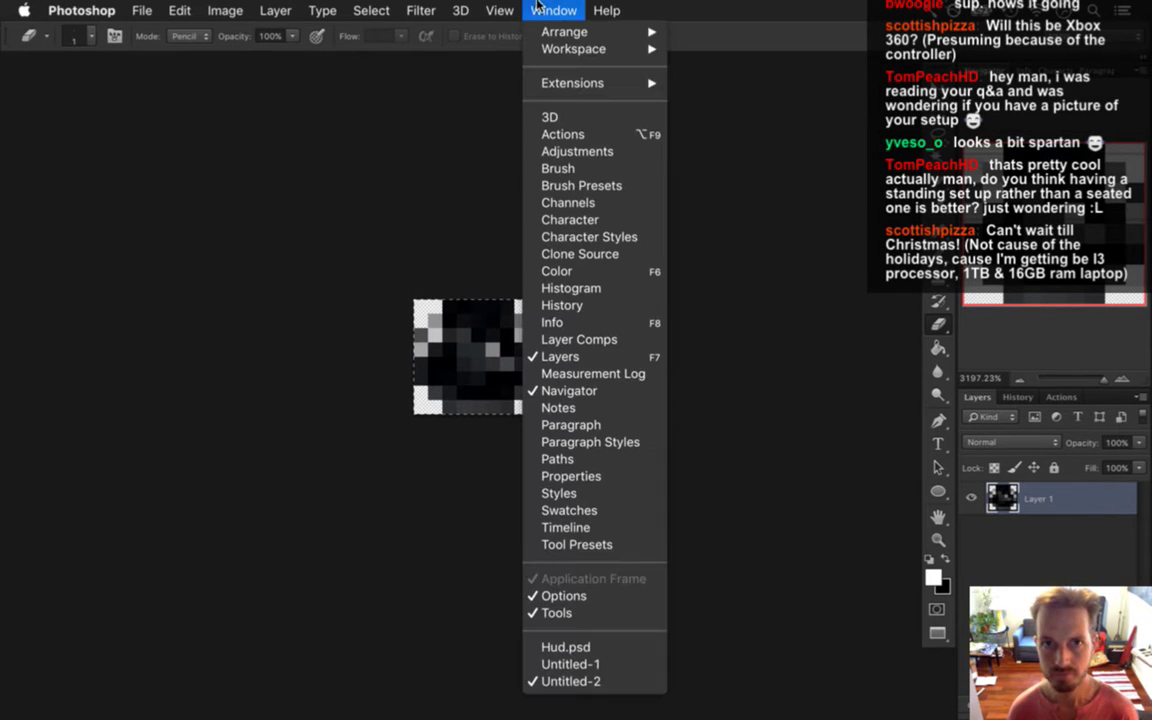
{"action": "left_click", "coordinate": [592, 647]}
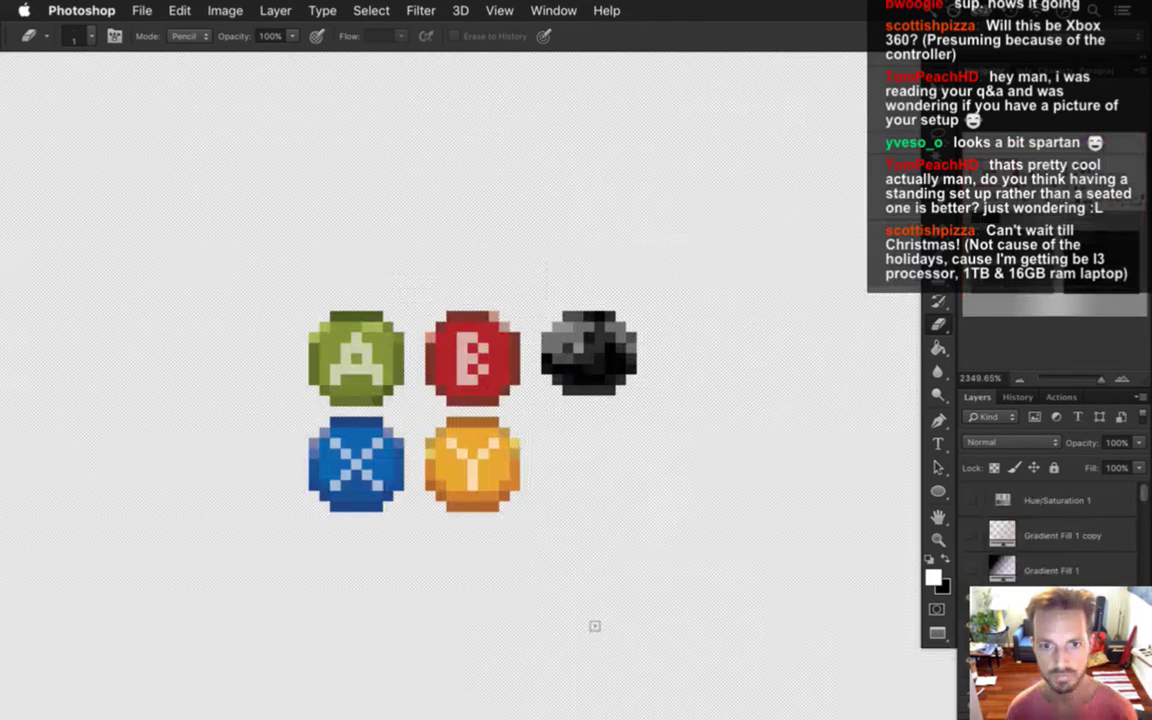
{"action": "key", "text": "super+v"}
{"action": "key", "text": "v"}
{"action": "left_click_drag", "start_coordinate": [681, 386], "coordinate": [700, 452]}
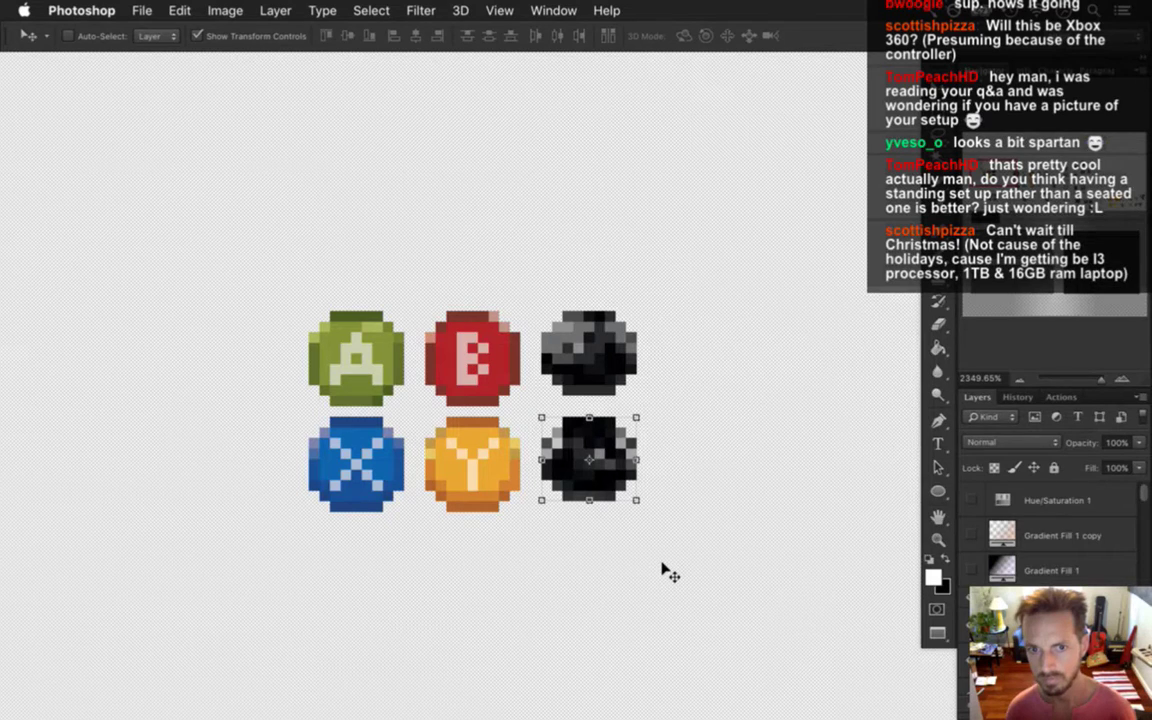
- Rename the new black button's layer, Layer 65, to buttonStart
{"action": "key", "text": "m"}
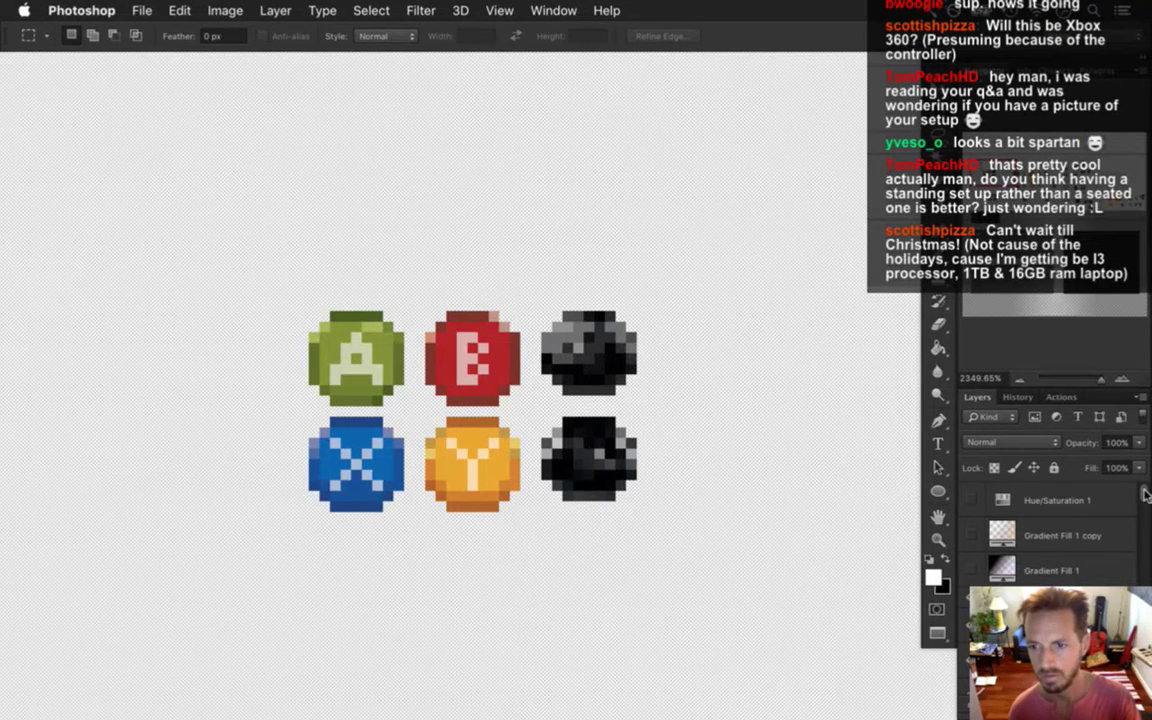
{"action": "scroll", "coordinate": [1062, 546], "scroll_direction": "down", "scroll_amount": 5}
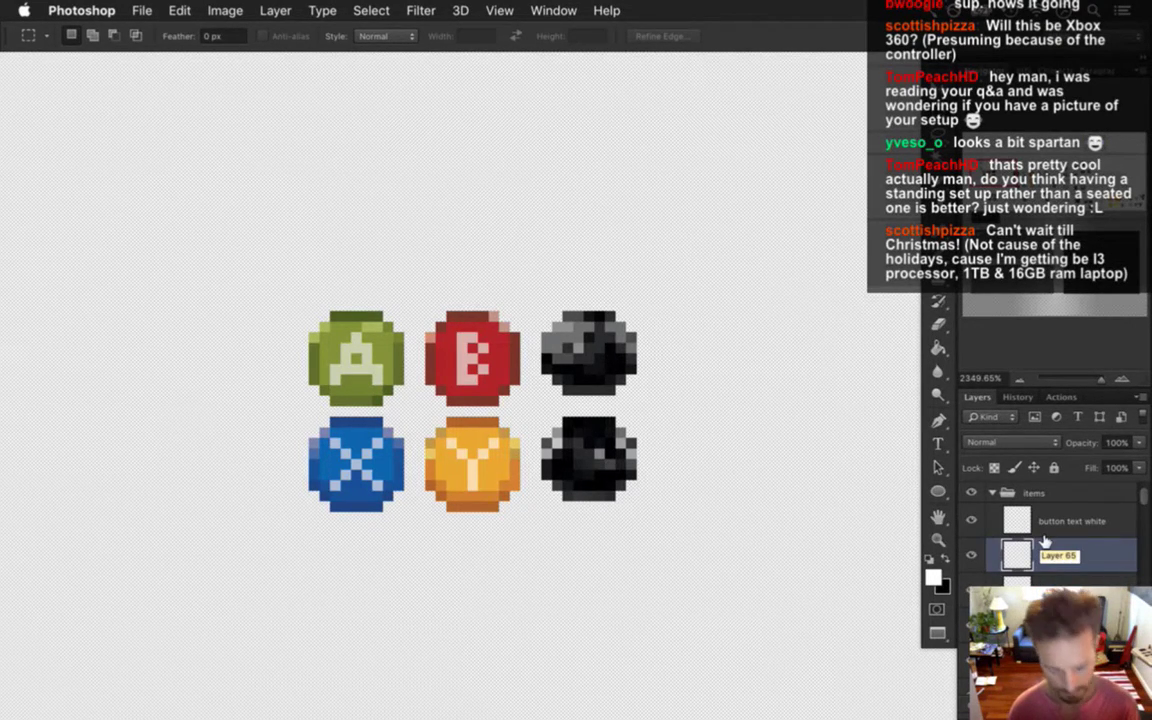
{"action": "type", "text": "uttonStart"}
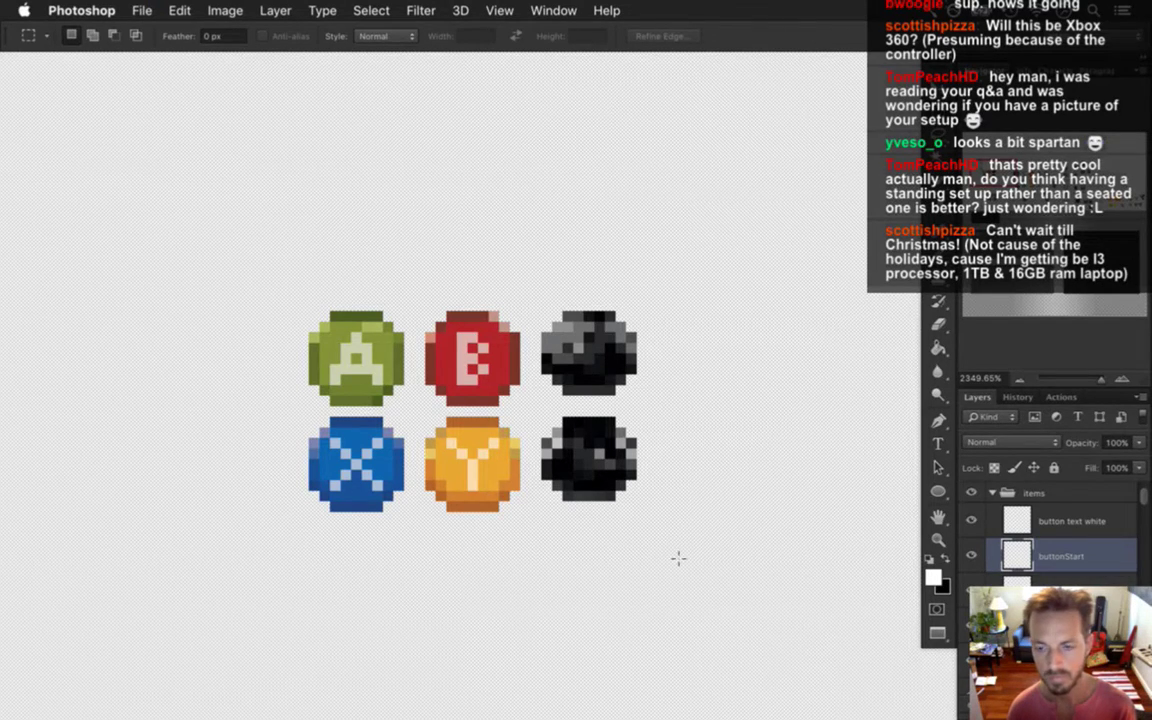
- Extend the buttonStart icon by duplicating its lower part one pixel down, matching the bottom of the Y icon, and deselect
{"action": "left_click_drag", "start_coordinate": [531, 470], "coordinate": [668, 543]}
{"action": "key", "text": "v"}
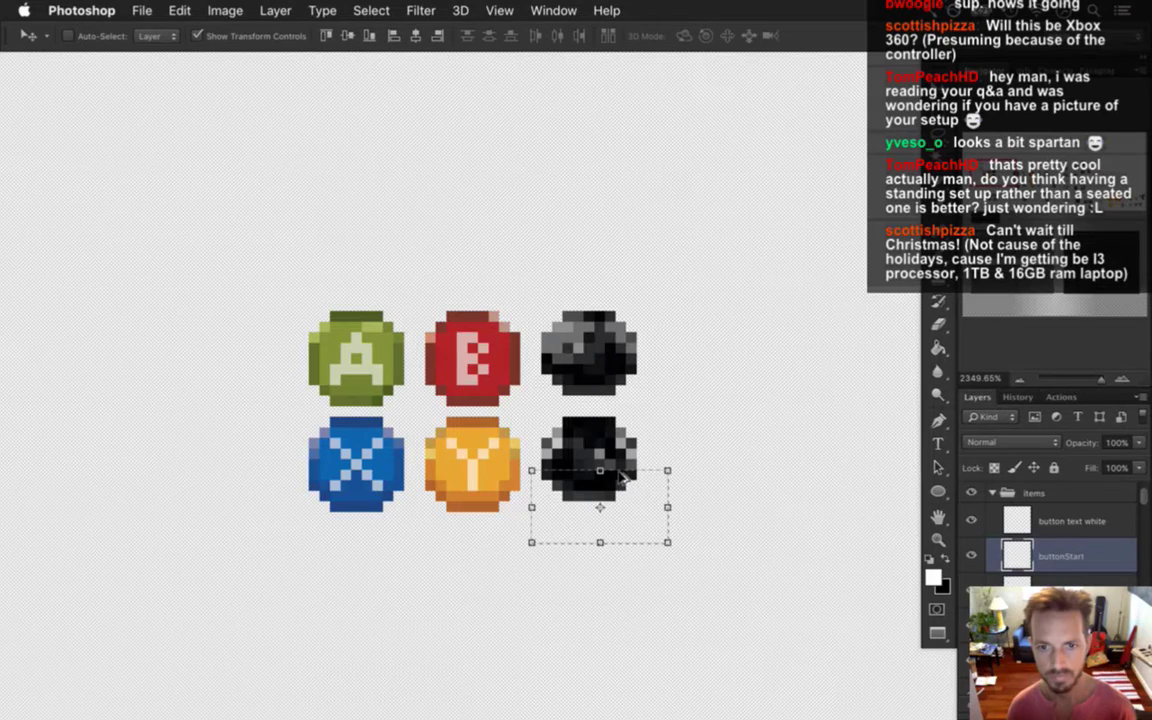
{"action": "mouse_move", "coordinate": [620, 478]}
{"action": "left_mouse_down"}
{"action": "mouse_move", "coordinate": [633, 460]}
{"action": "mouse_move", "coordinate": [640, 470]}
{"action": "left_mouse_up"}
{"action": "key", "text": "m"}
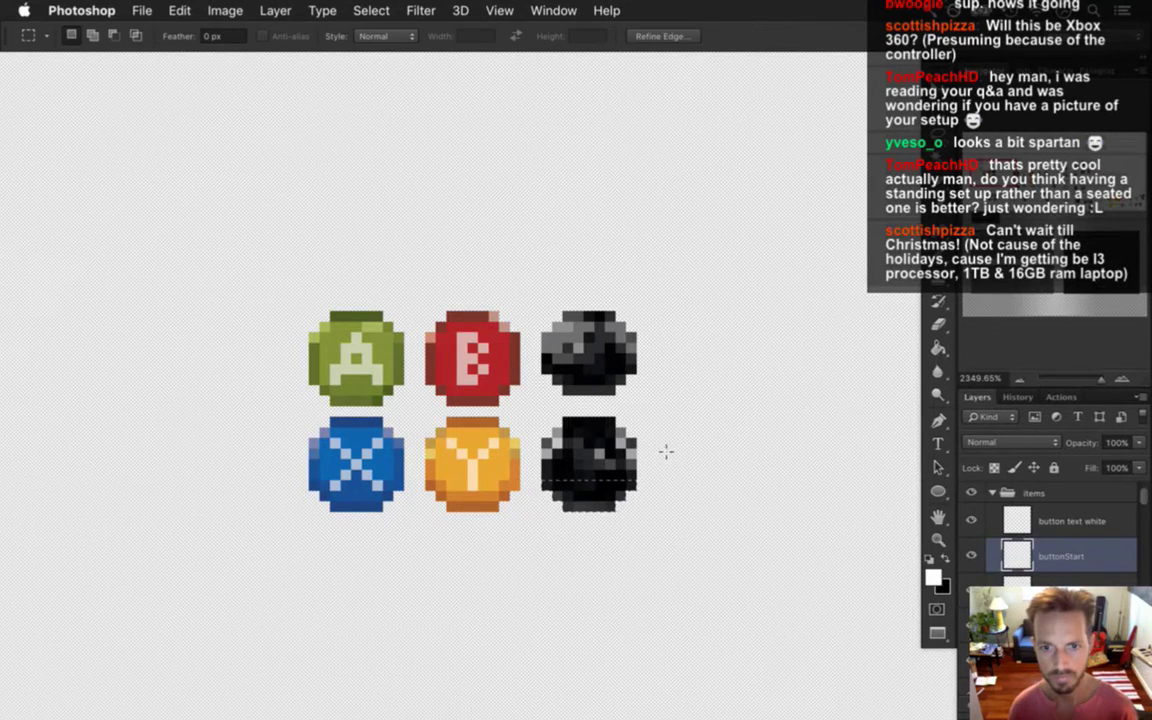
{"action": "key", "text": "ctrl+d"}
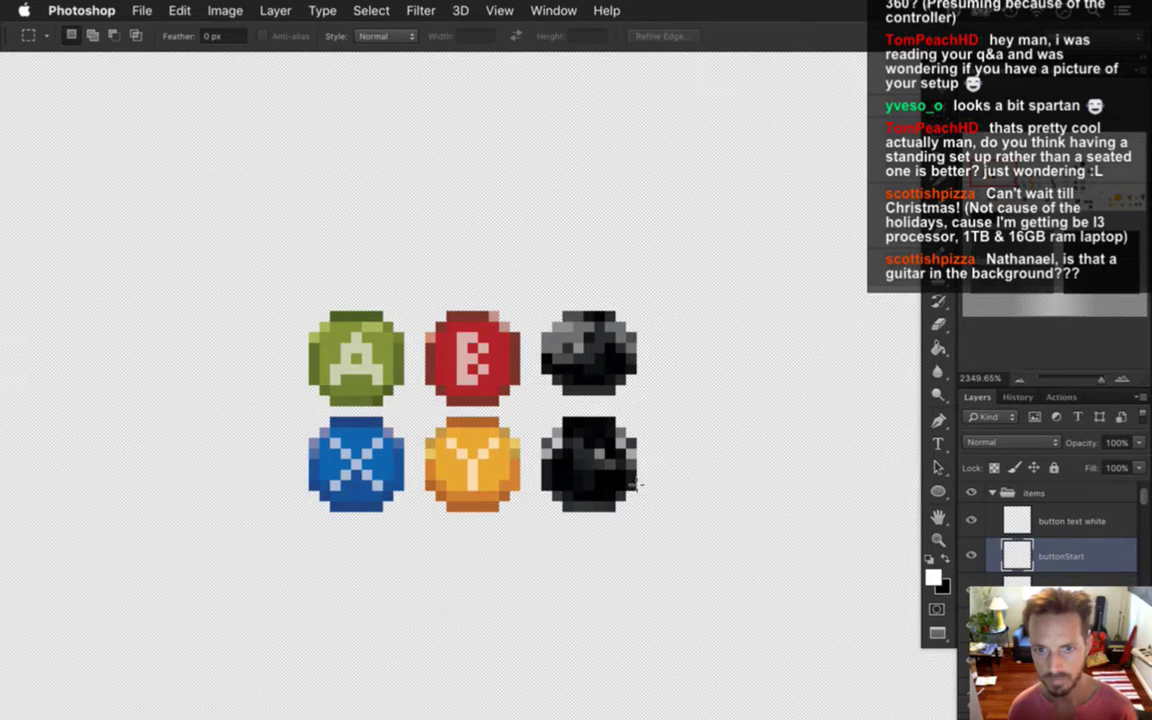
- Extend the upper black button icon by duplicating its lower part one pixel down to match the B icon's bottom, and deselect
{"action": "left_click_drag", "start_coordinate": [535, 367], "coordinate": [663, 379]}
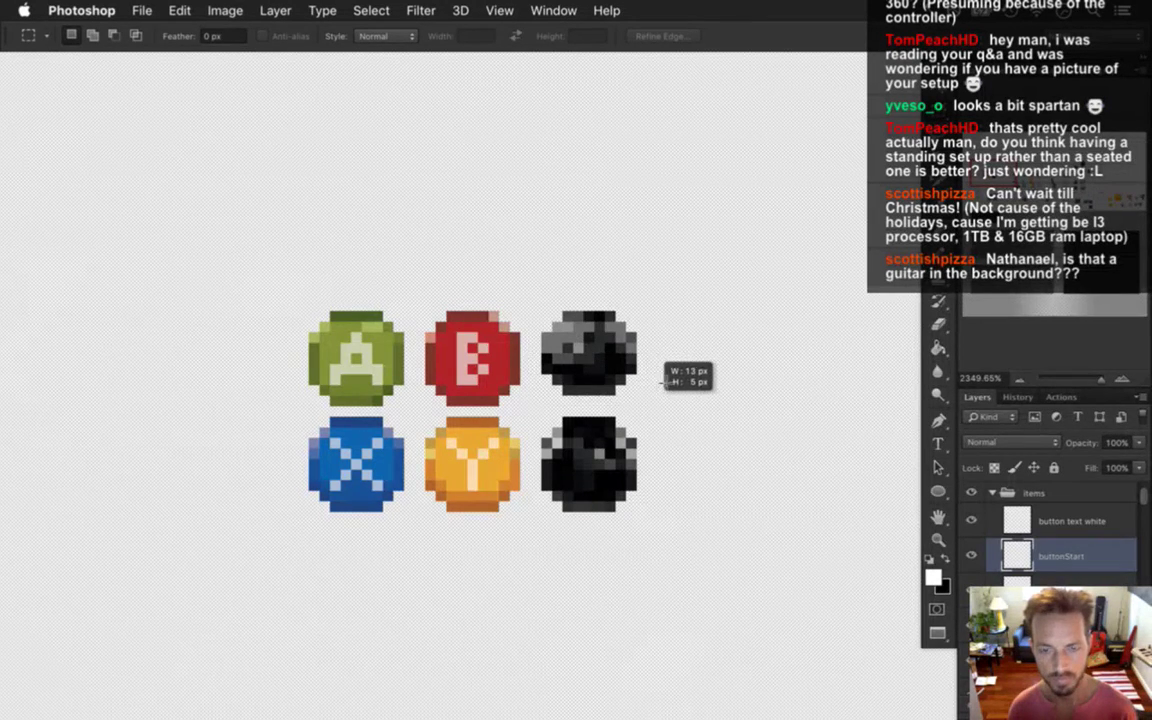
{"action": "left_click_drag", "start_coordinate": [594, 391], "coordinate": [678, 405]}
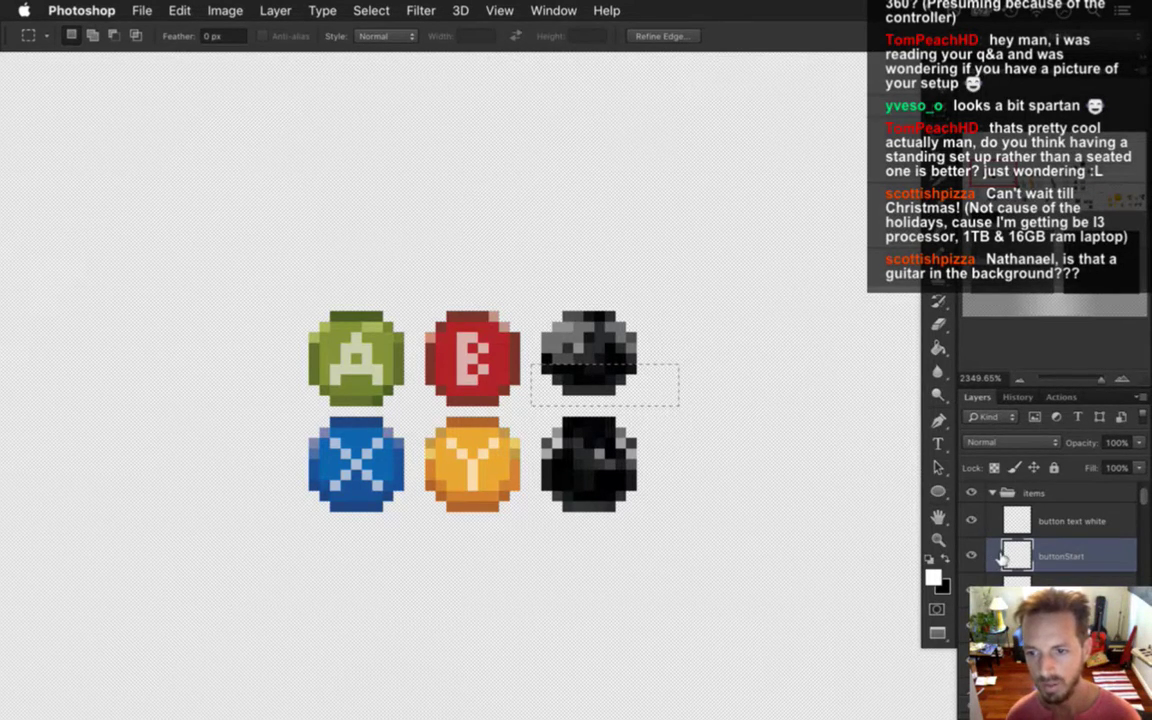
{"action": "key", "text": "v"}
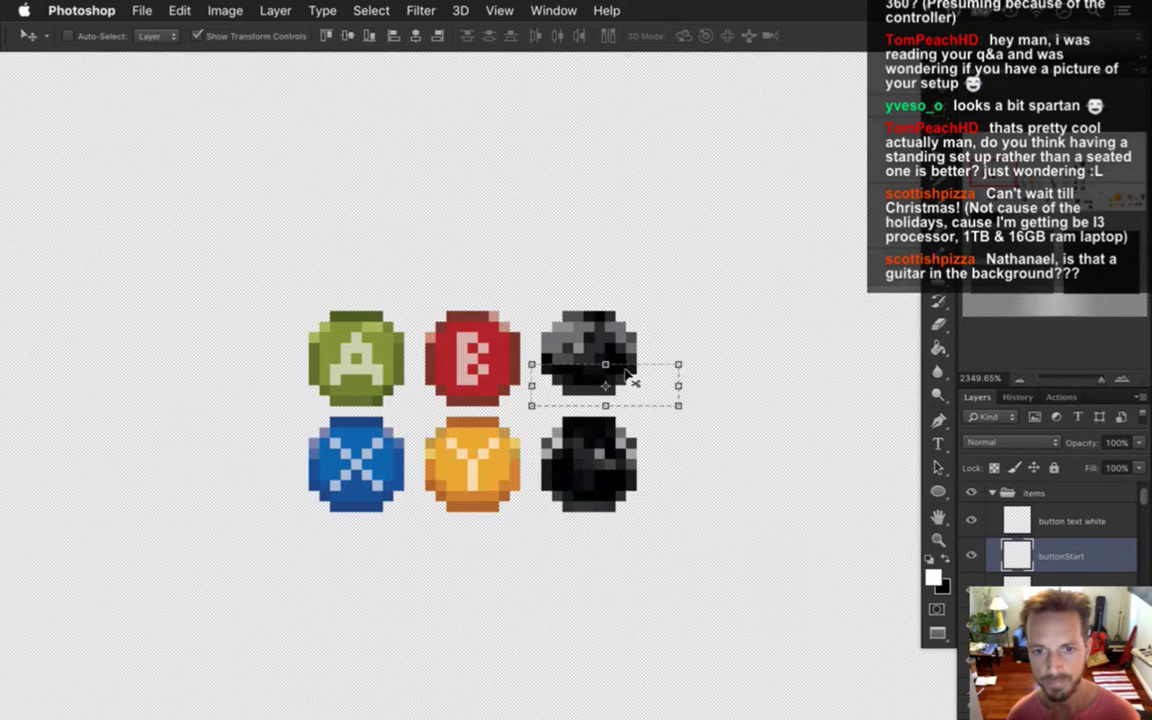
{"action": "left_click", "coordinate": [635, 372], "text": "alt"}
{"action": "key", "text": "Return"}
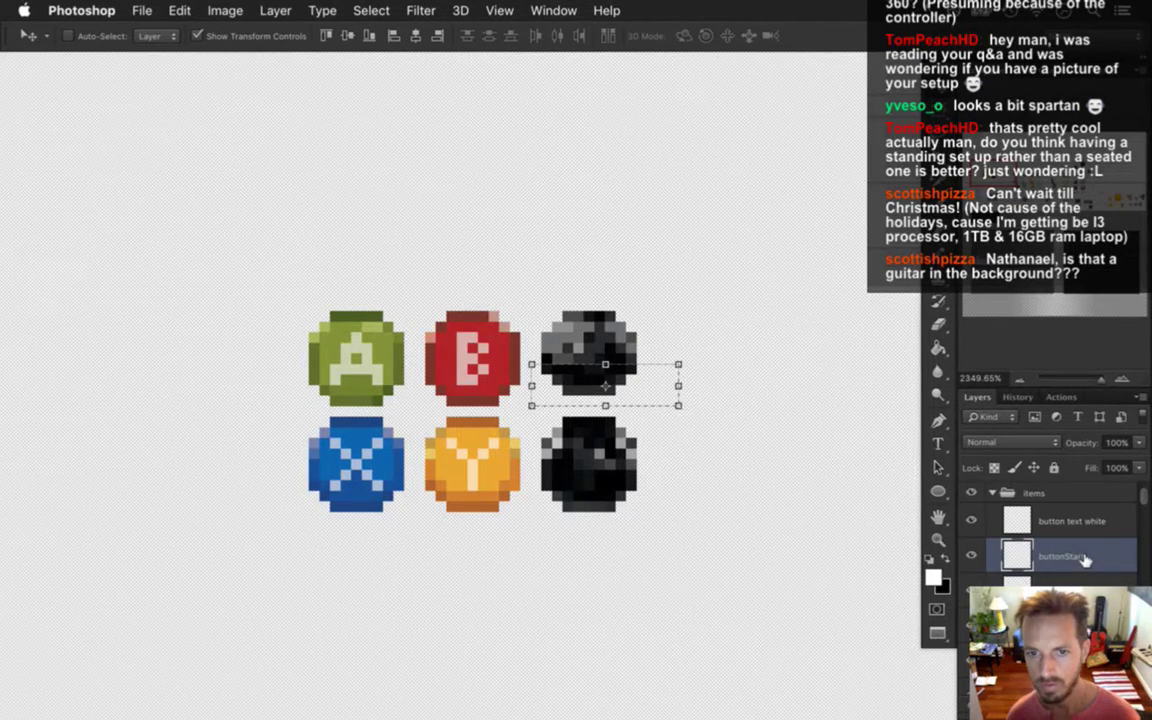
{"action": "left_click", "coordinate": [1080, 586]}
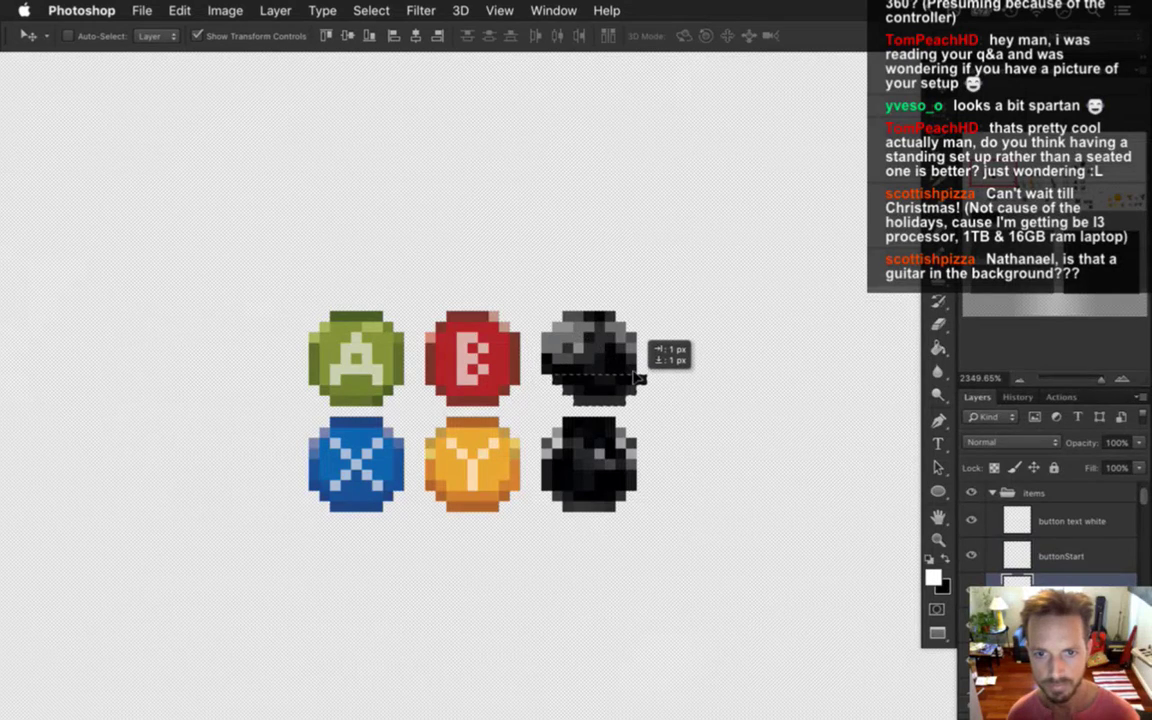
{"action": "key", "text": "m"}
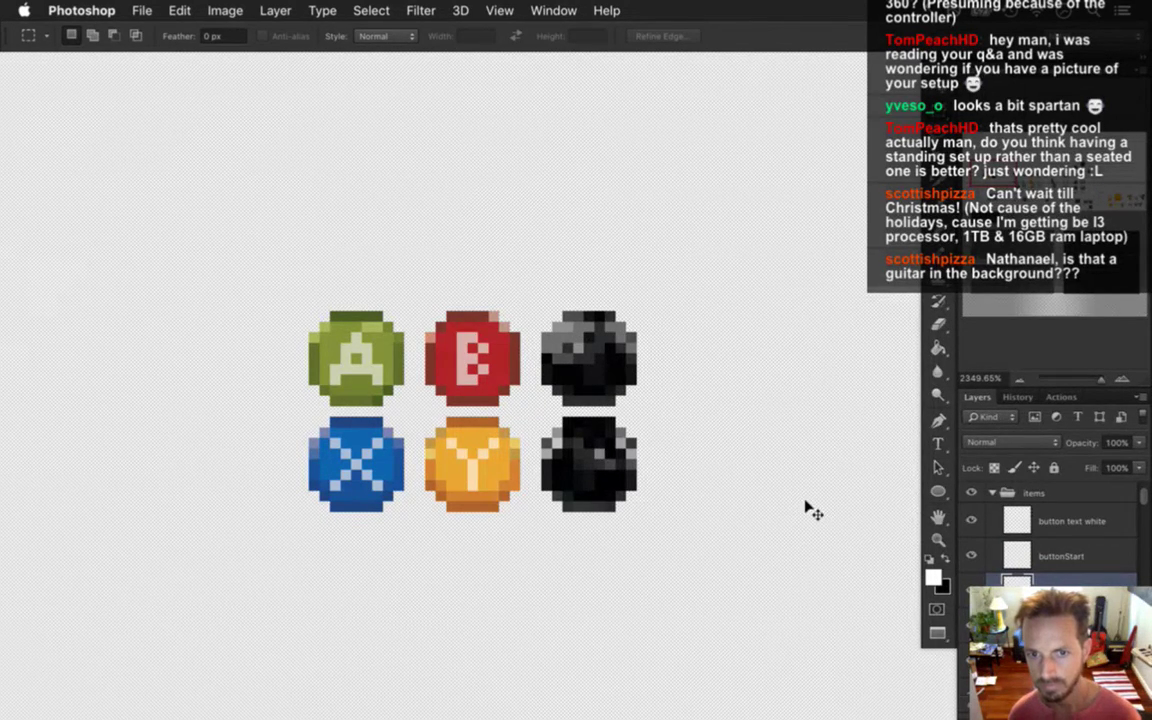
- On the button text white layer, pencil a right-pointing triangle over the lower black button and a left-pointing one over the upper, and save
{"action": "left_click", "coordinate": [1068, 520]}
{"action": "key", "text": "4"}
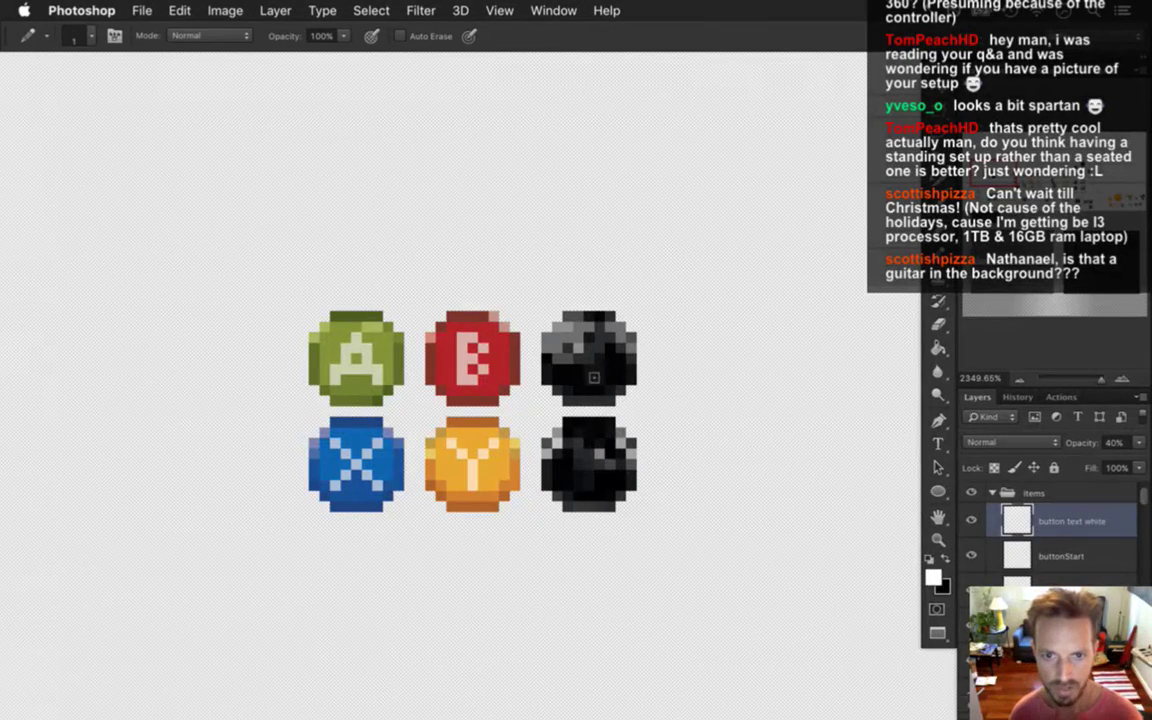
{"action": "mouse_move", "coordinate": [578, 480]}
{"action": "left_mouse_down"}
{"action": "mouse_move", "coordinate": [580, 450]}
{"action": "mouse_move", "coordinate": [582, 470]}
{"action": "mouse_move", "coordinate": [600, 460]}
{"action": "mouse_move", "coordinate": [596, 482]}
{"action": "mouse_move", "coordinate": [614, 464]}
{"action": "left_mouse_up"}
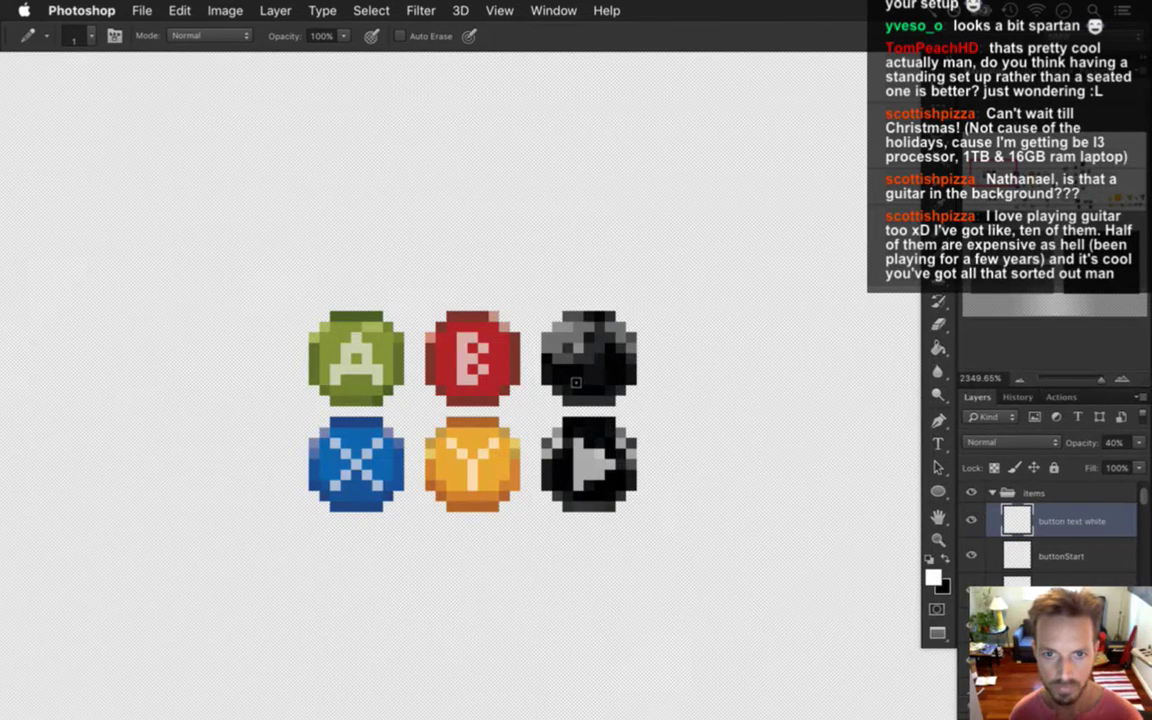
{"action": "mouse_move", "coordinate": [565, 345]}
{"action": "left_mouse_down"}
{"action": "mouse_move", "coordinate": [596, 361]}
{"action": "mouse_move", "coordinate": [545, 340]}
{"action": "mouse_move", "coordinate": [532, 348]}
{"action": "mouse_move", "coordinate": [575, 365]}
{"action": "left_mouse_up"}
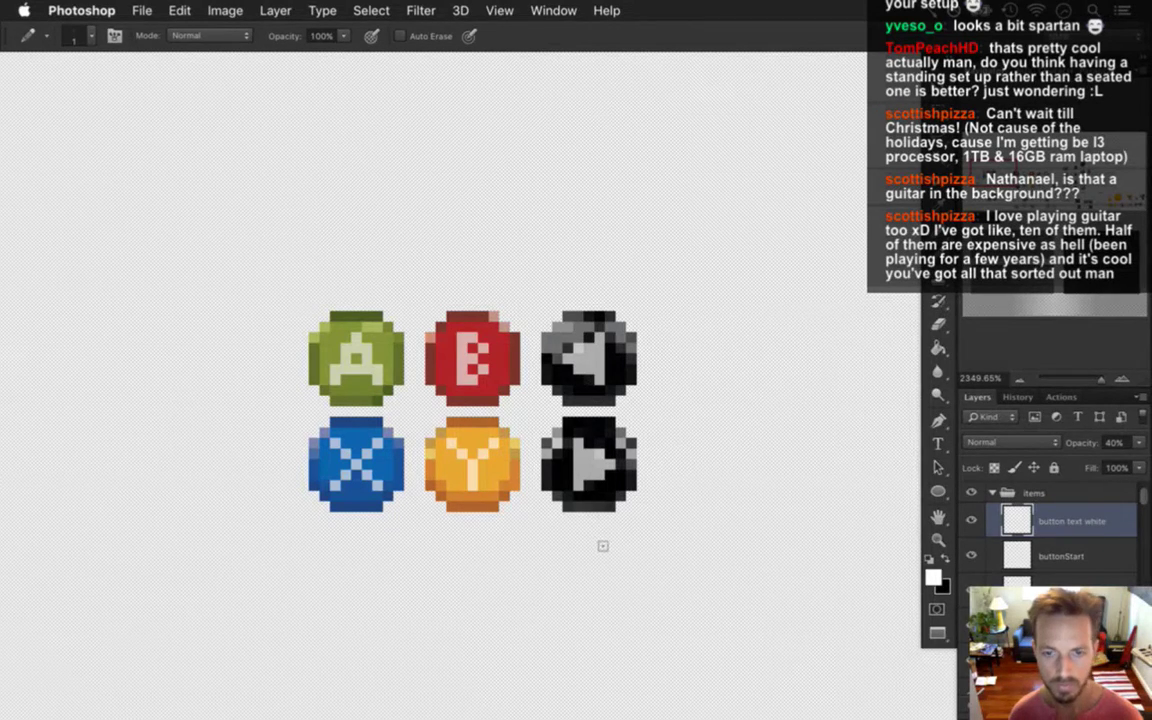
{"action": "key", "text": "super+s"}
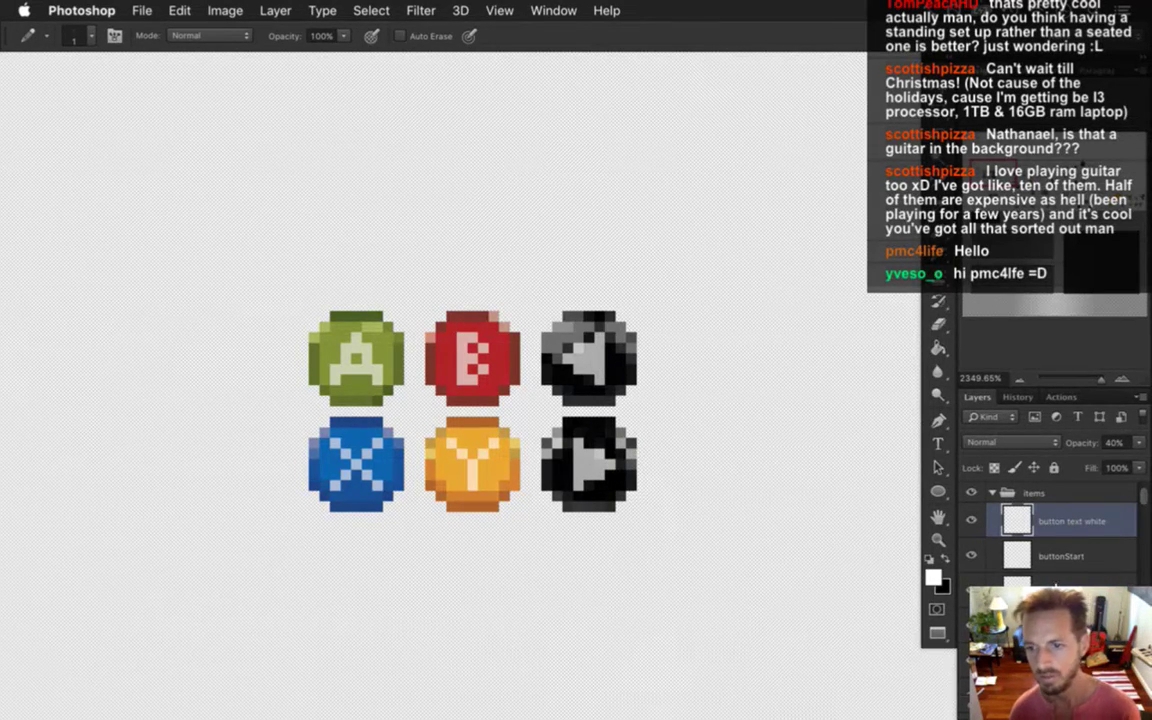
- Create a layer-based slice for each of the two black buttons, the upper one and buttonStart
{"action": "left_click", "coordinate": [1050, 585]}
{"action": "left_click", "coordinate": [272, 10]}
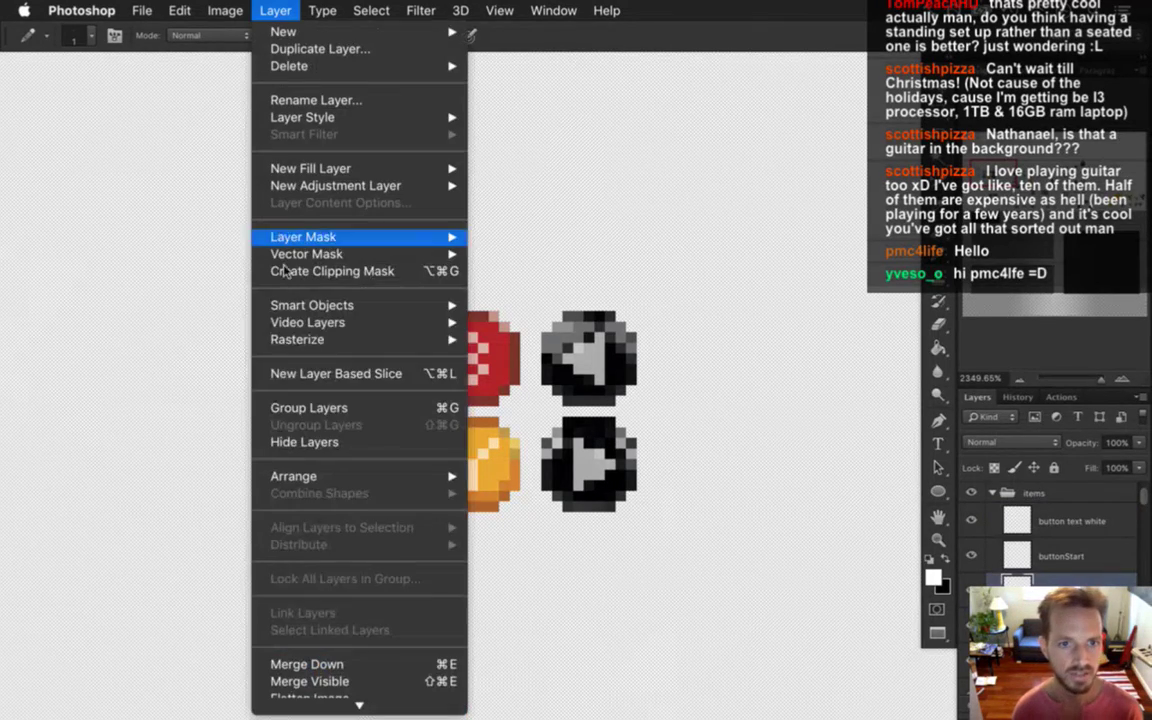
{"action": "left_click", "coordinate": [365, 374]}
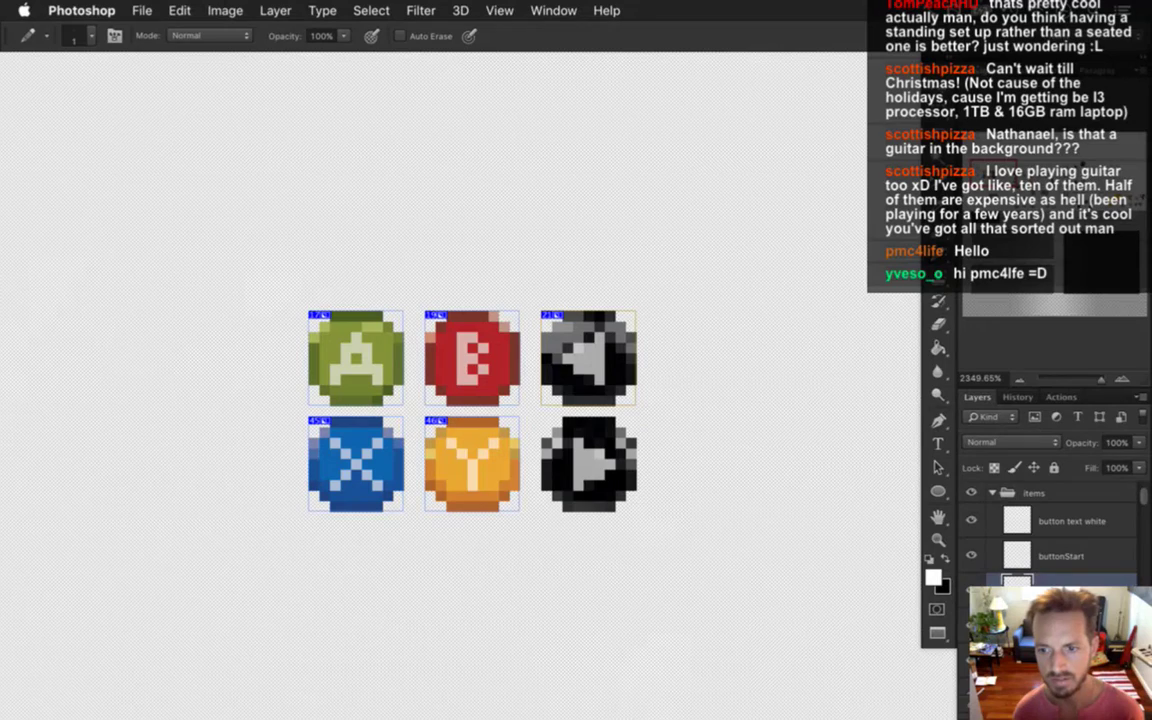
{"action": "left_click", "coordinate": [1065, 556]}
{"action": "left_click", "coordinate": [225, 10]}
{"action": "mouse_move", "coordinate": [275, 10]}
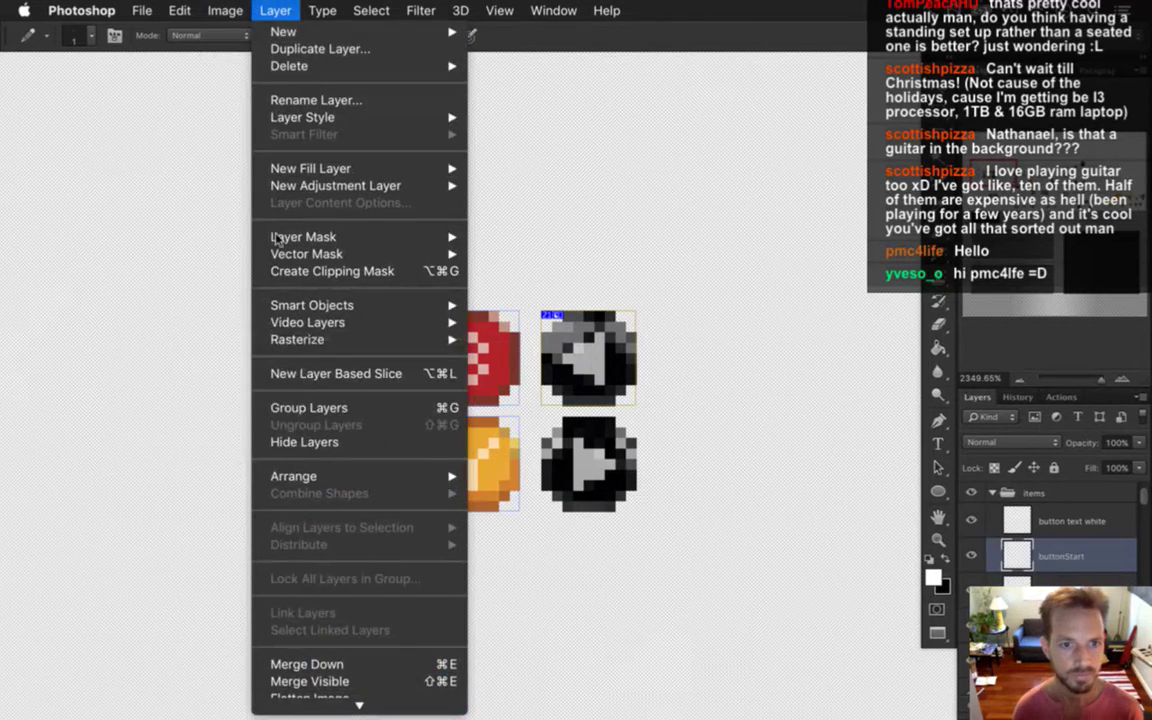
{"action": "left_click", "coordinate": [336, 374]}
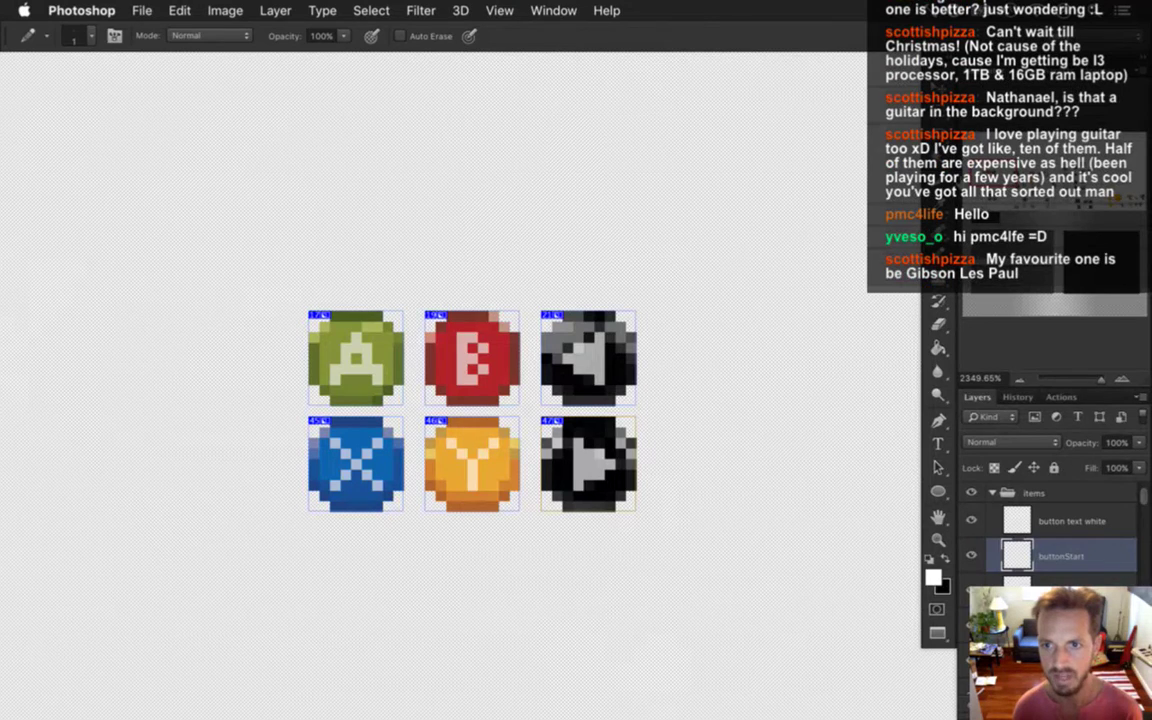
- Name the upper black button's slice HudButtonSelect
{"action": "key", "text": "c"}
{"action": "double_click", "coordinate": [545, 325]}
{"action": "left_click", "coordinate": [527, 179]}
{"action": "key", "text": "BackSpace"}
{"action": "key", "text": "BackSpace"}
{"action": "key", "text": "BackSpace"}
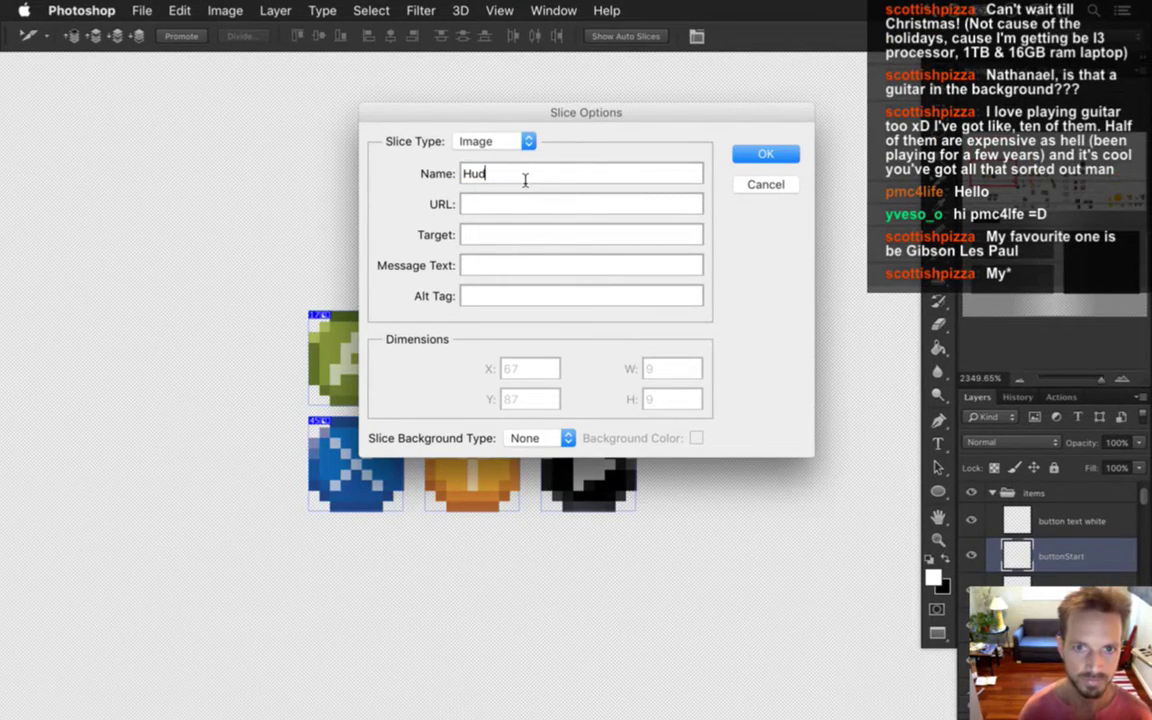
{"action": "type", "text": "Button"}
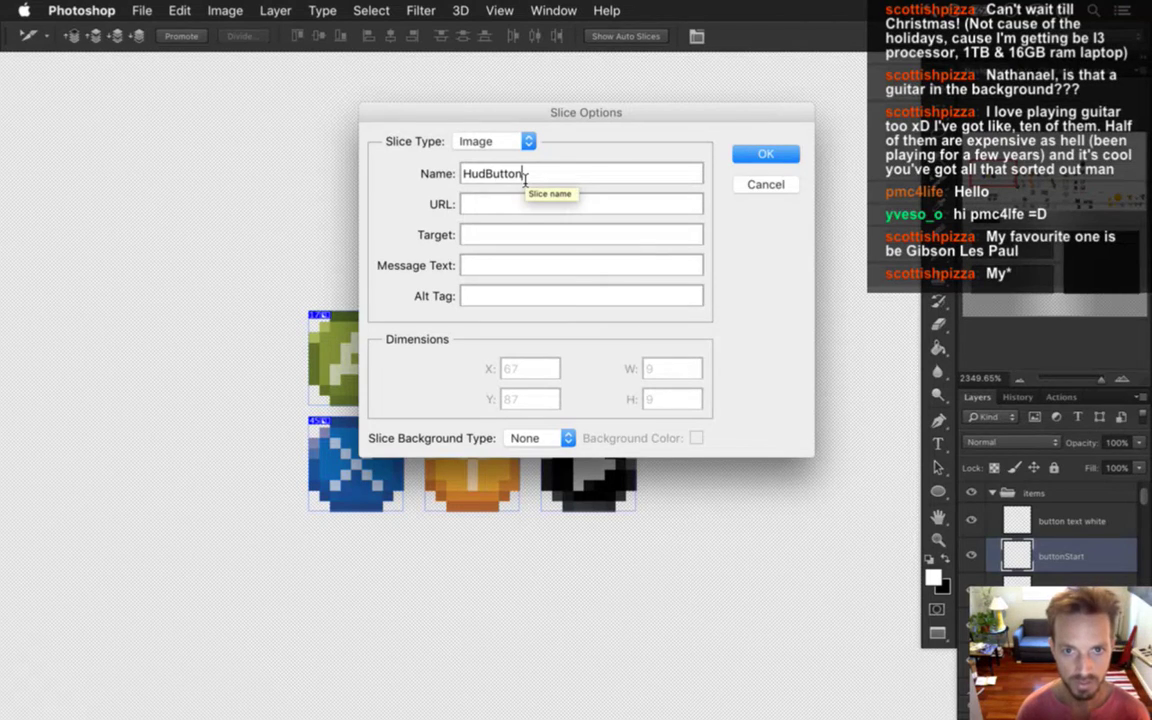
{"action": "type", "text": "Select"}
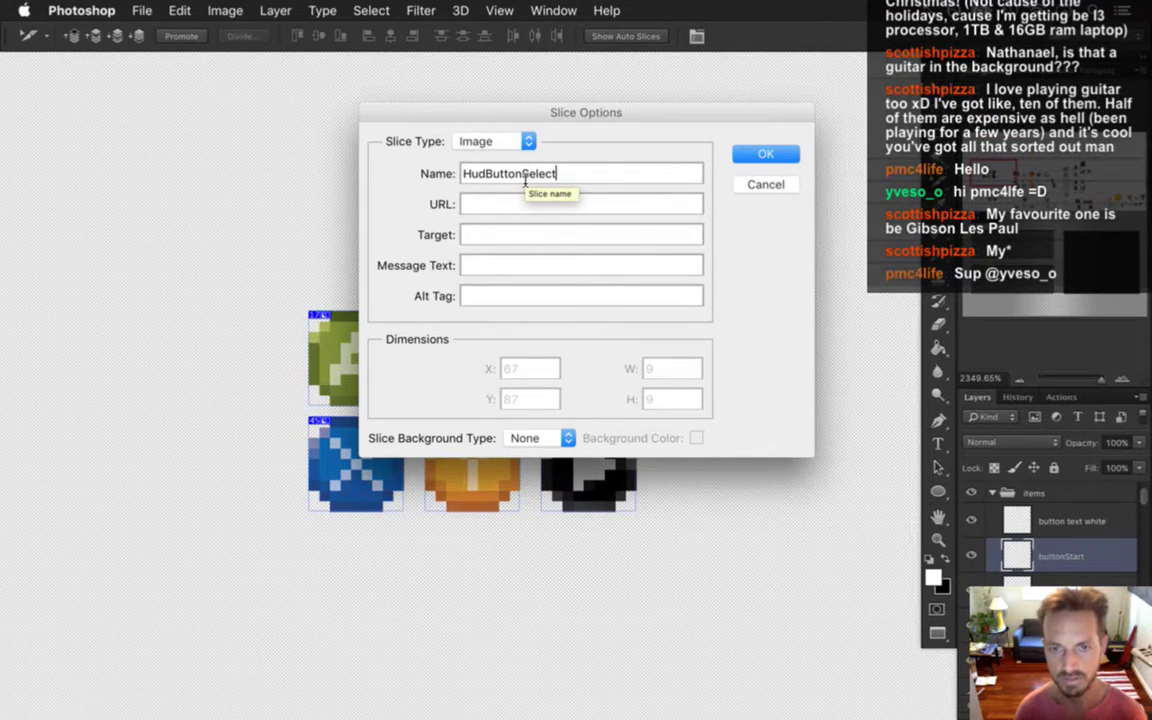
{"action": "key", "text": "Return"}
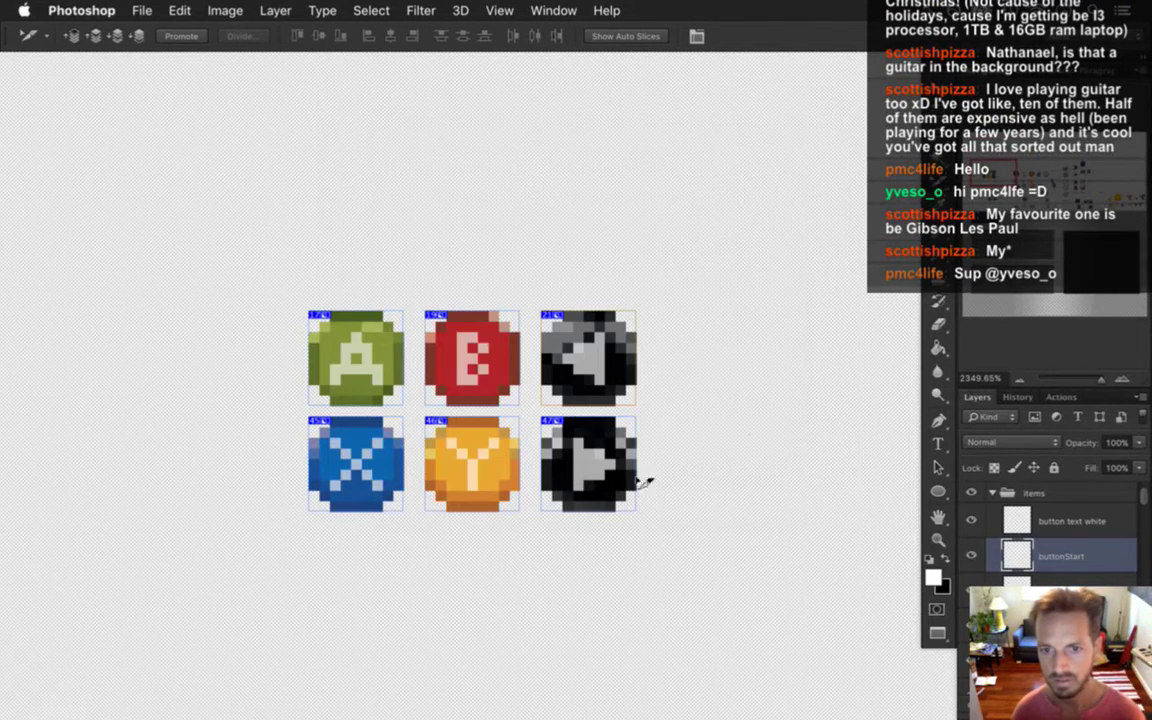
- Name the lower black button's slice HudButtonStart
{"action": "double_click", "coordinate": [550, 415]}
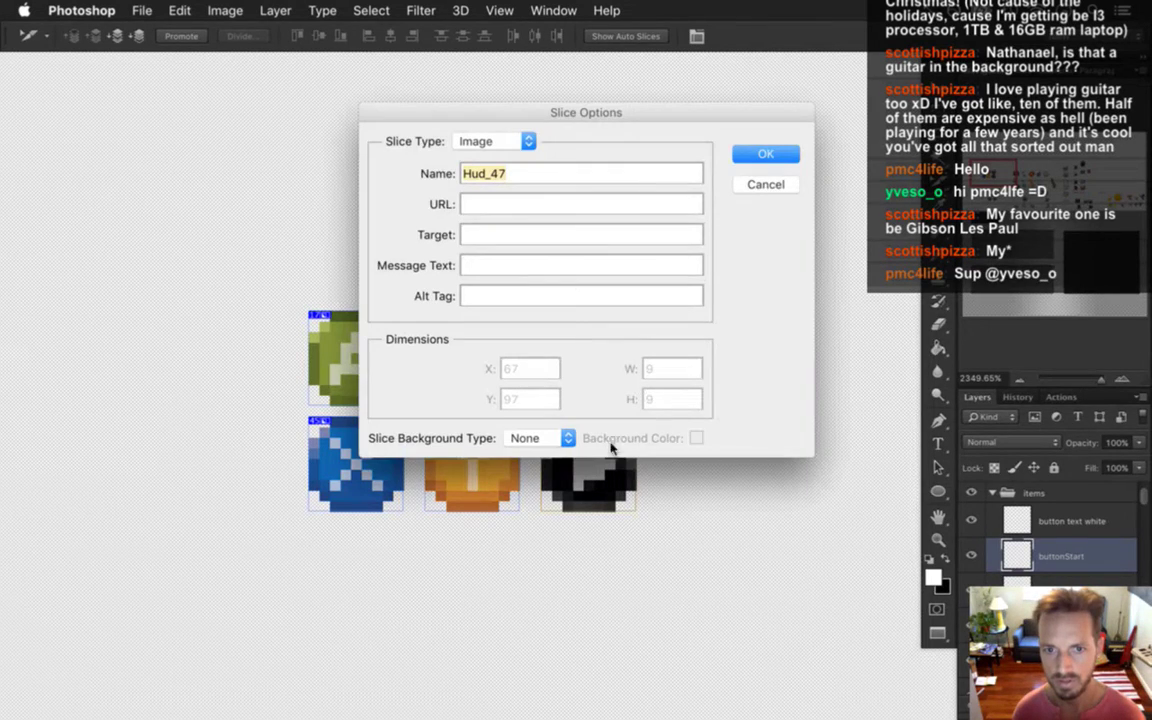
{"action": "key", "text": "Right"}
{"action": "key", "text": "BackSpace"}
{"action": "key", "text": "BackSpace"}
{"action": "key", "text": "BackSpace"}
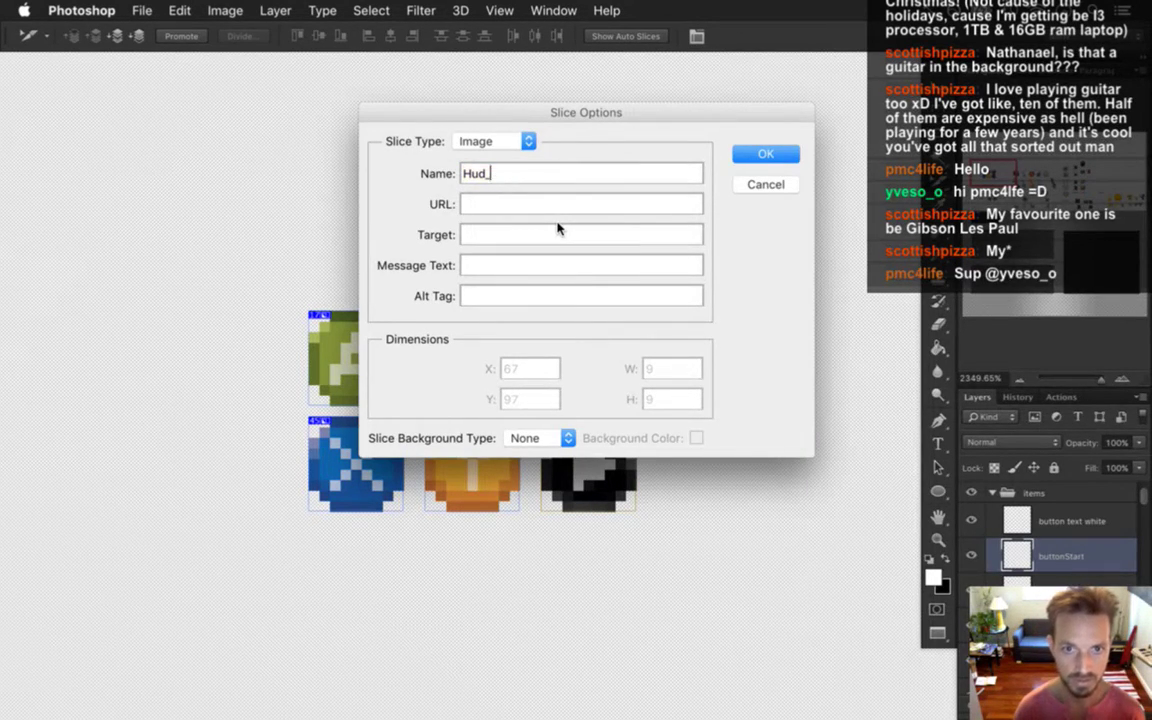
{"action": "type", "text": "ButtonStart"}
{"action": "key", "text": "Return"}
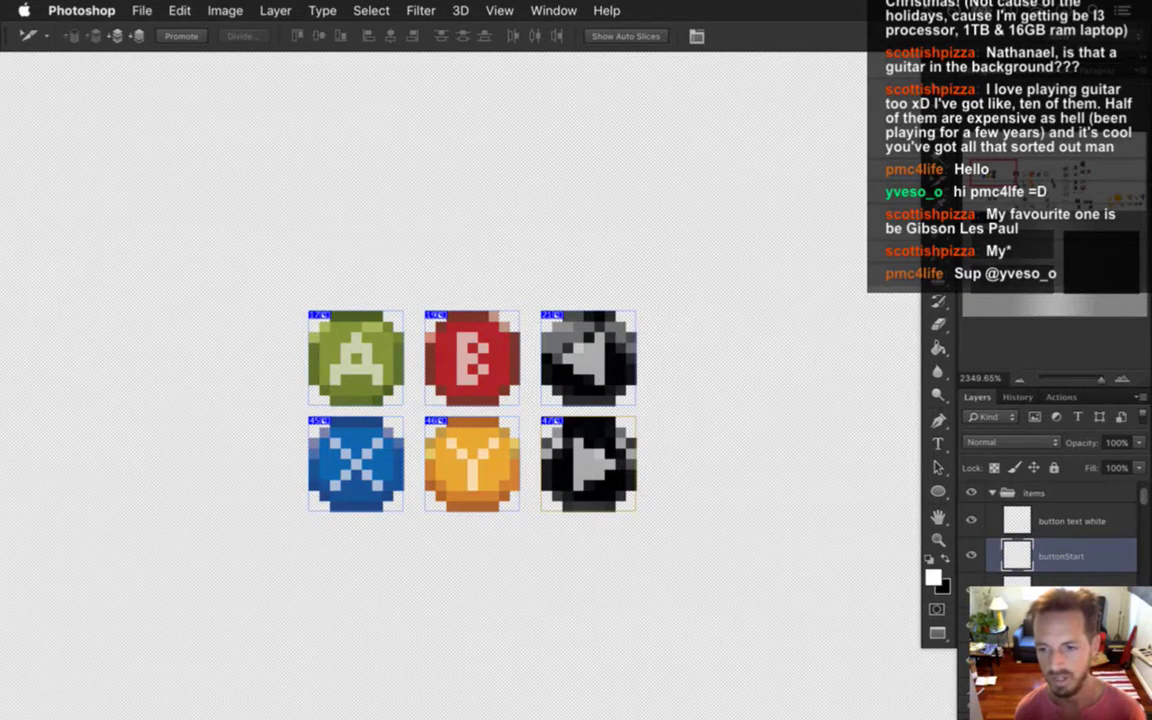
- Select the layer just below buttonStart and hide the slice outlines on the canvas
{"action": "left_click", "coordinate": [1067, 583]}
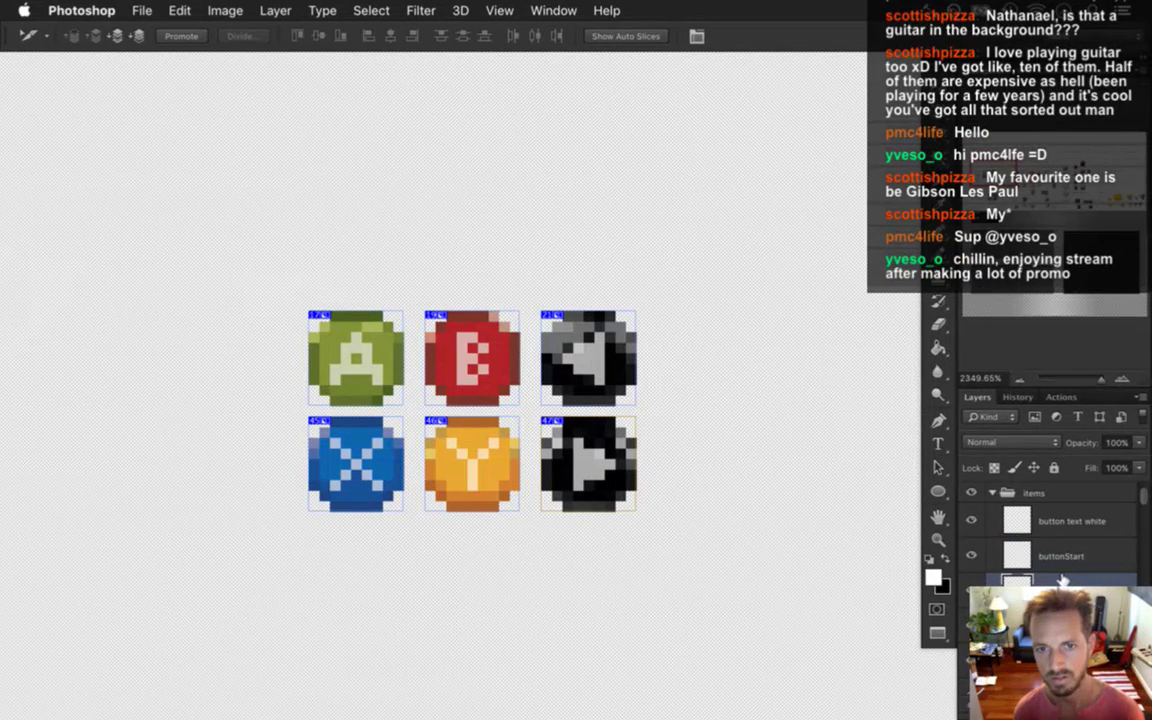
{"action": "left_click", "coordinate": [553, 10]}
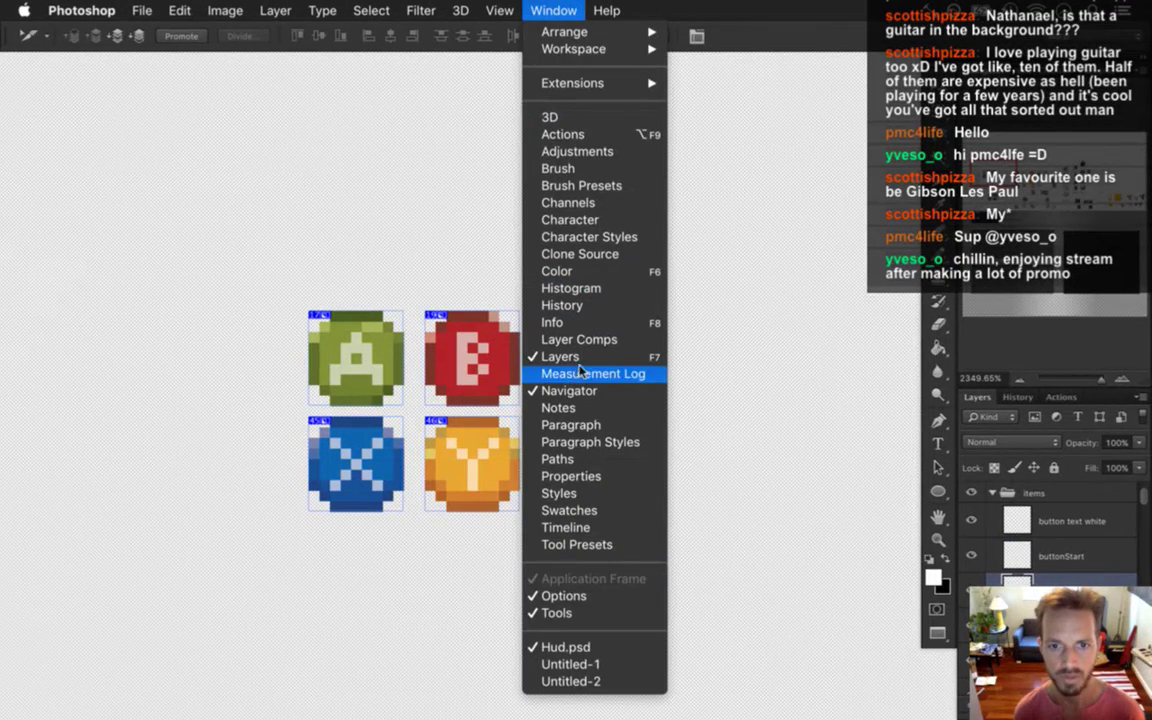
{"action": "left_click", "coordinate": [781, 448]}
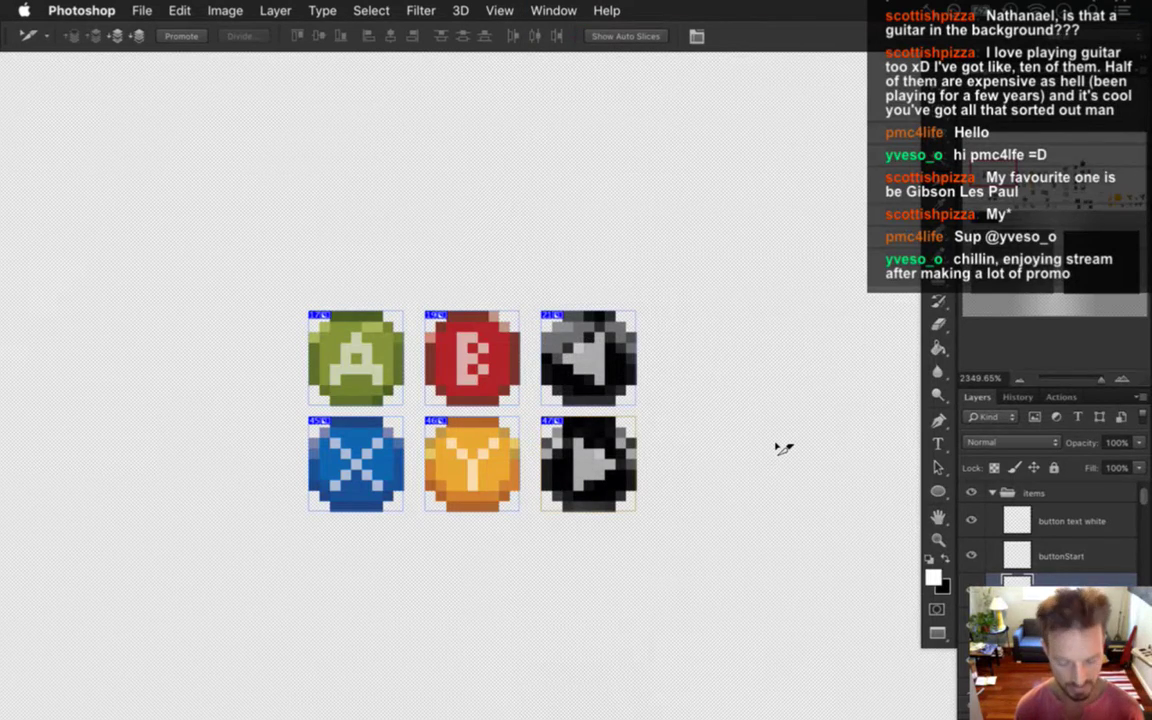
{"action": "key", "text": "super+h"}
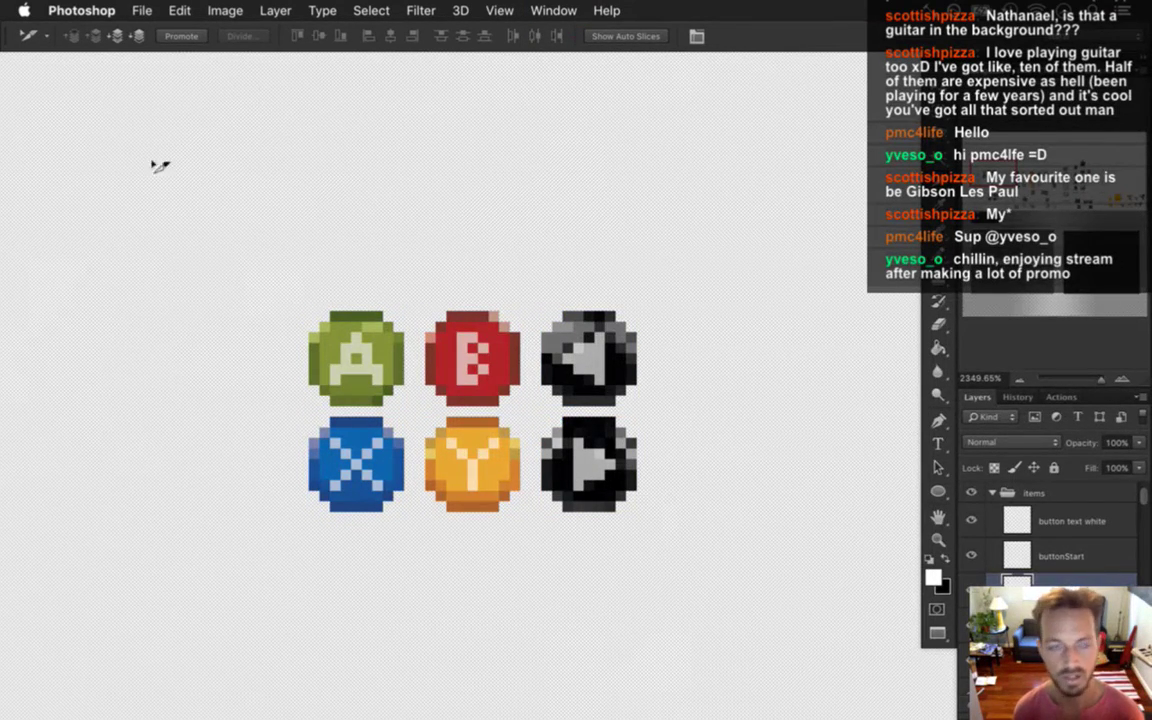
- Export all user slices for web as PNG-24 images with transparency into the Hud folder under Hud.png, replacing the existing files
{"action": "left_click", "coordinate": [141, 10]}
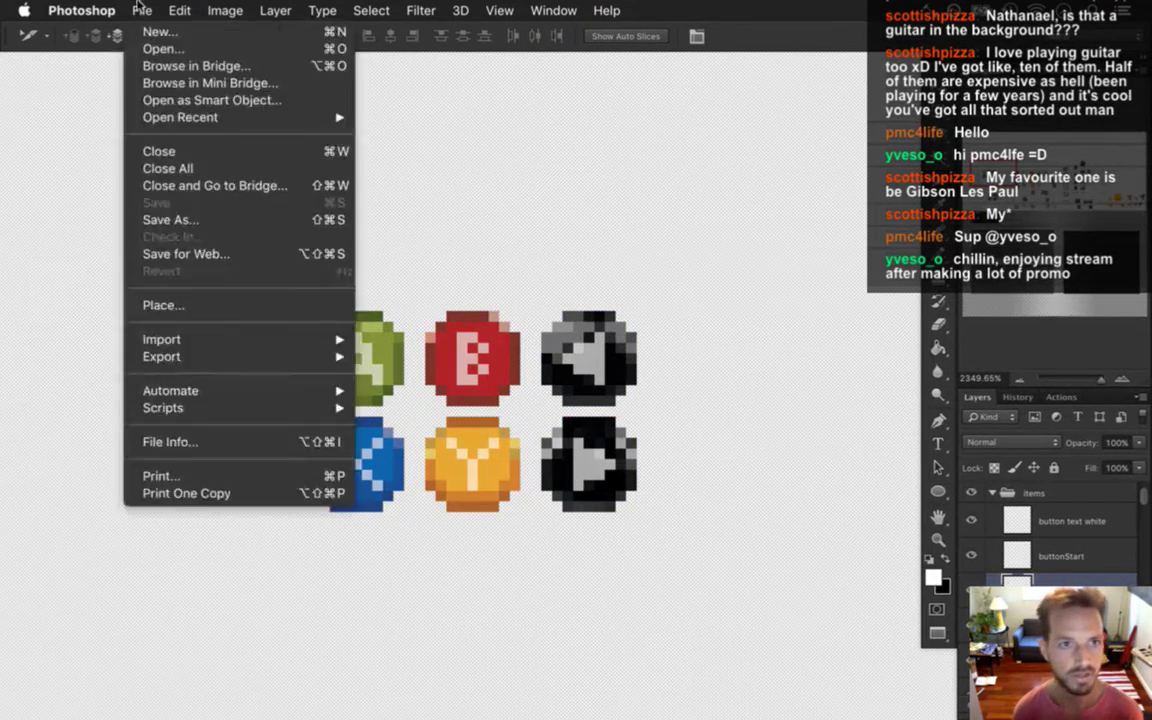
{"action": "left_click", "coordinate": [237, 257]}
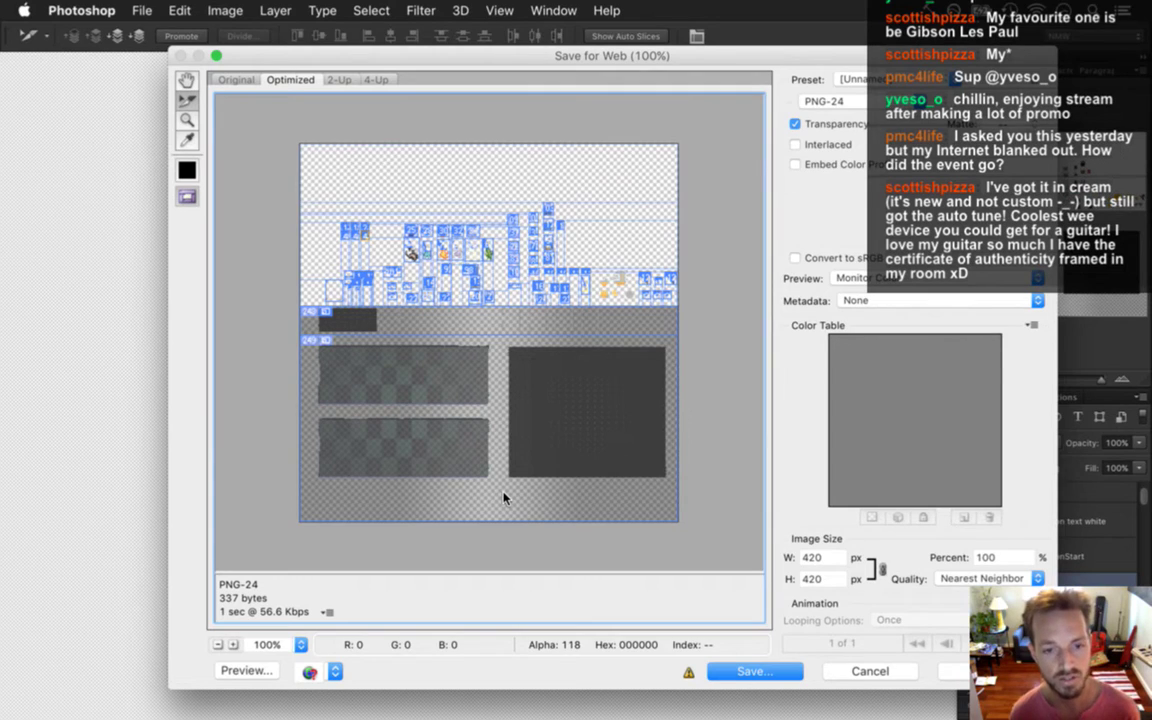
{"action": "left_click", "coordinate": [752, 672]}
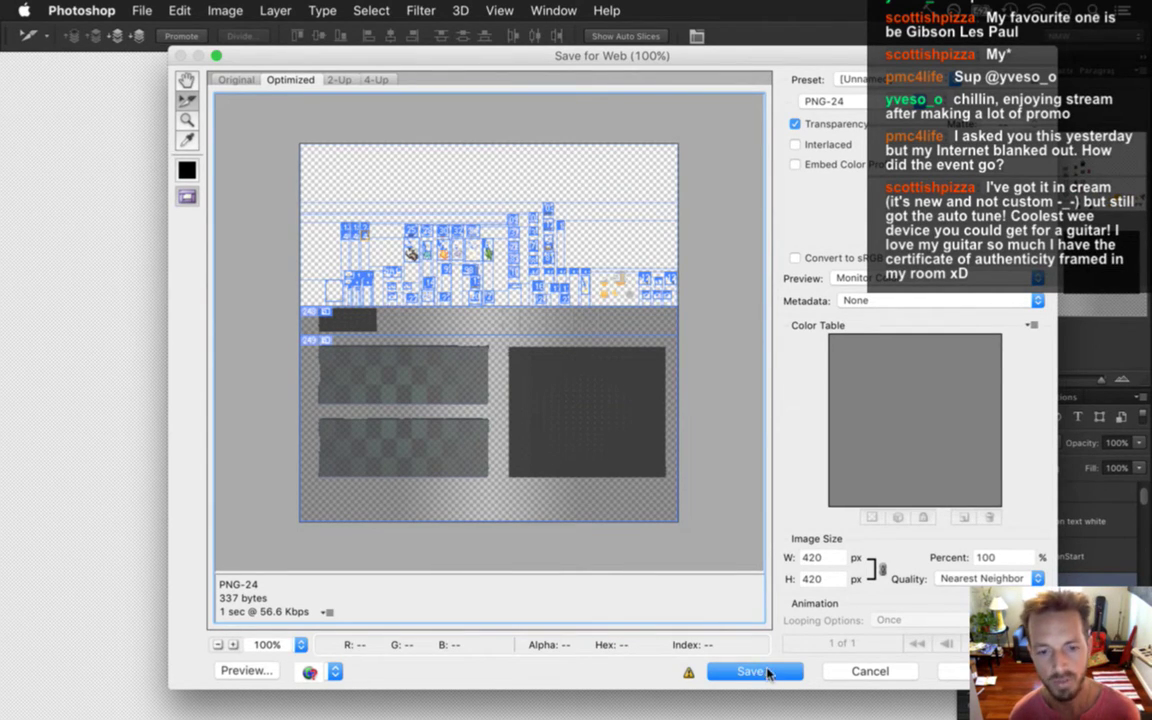
{"action": "left_click", "coordinate": [762, 669]}
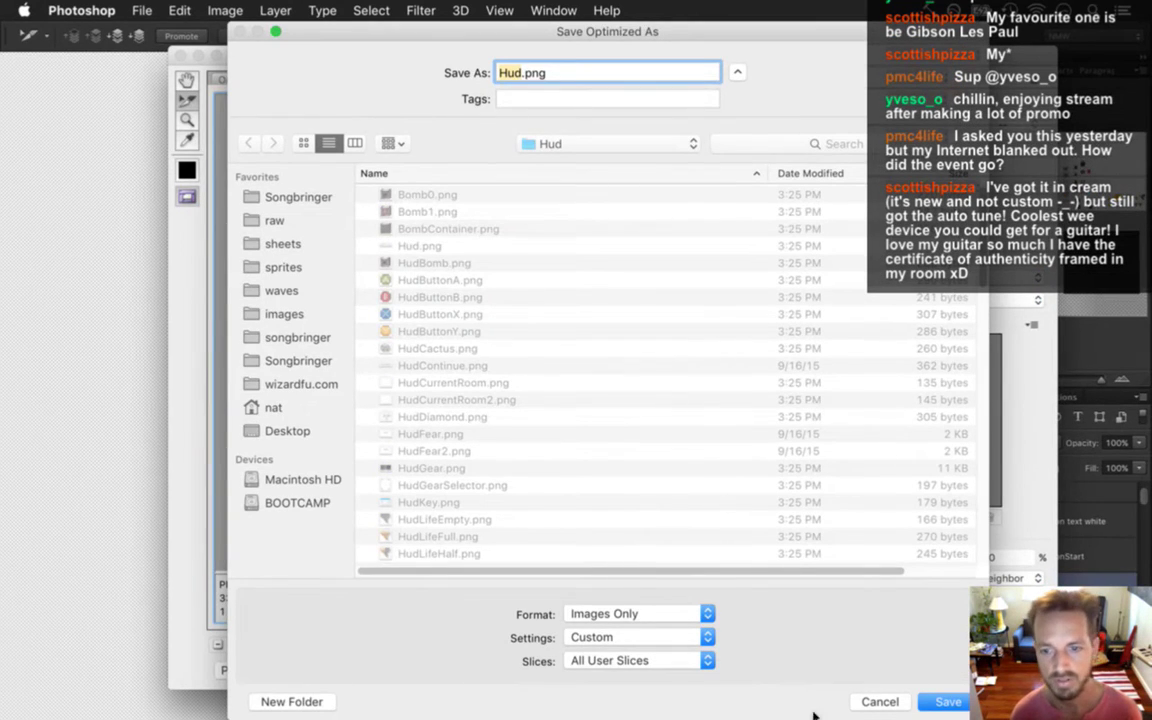
{"action": "left_click", "coordinate": [942, 702]}
{"action": "left_click", "coordinate": [786, 419]}
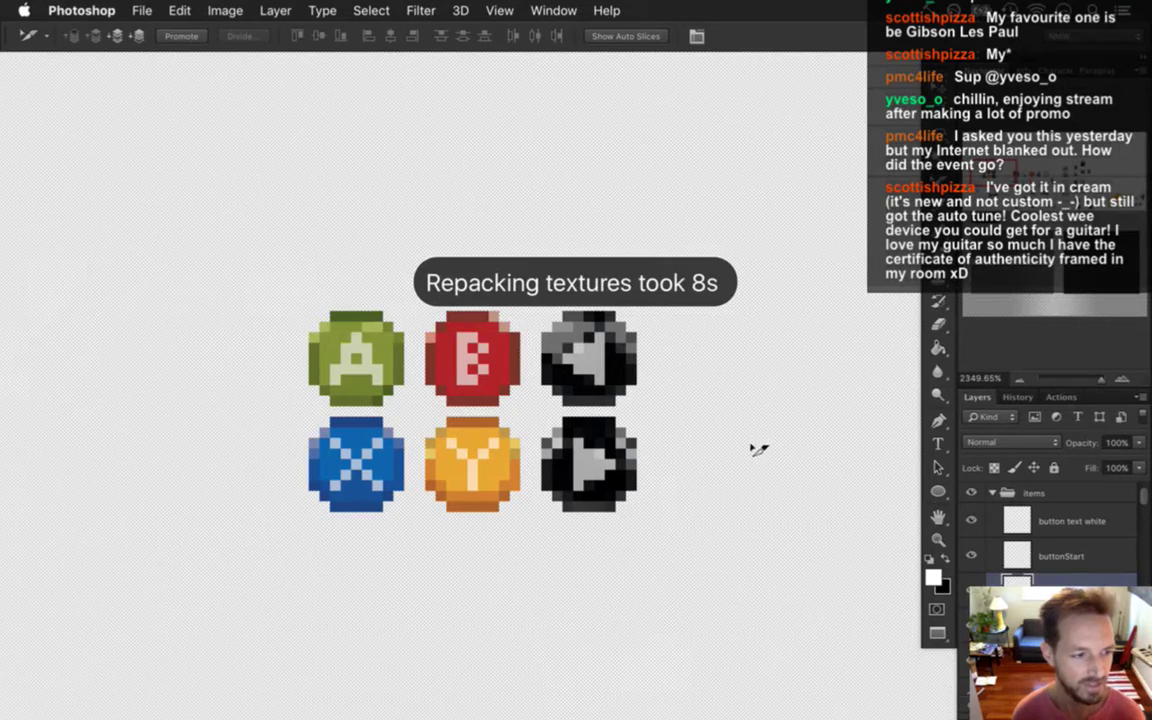
- Switch to Xcode and open GameScene.cpp by searching for gasc
{"action": "key", "text": "super+Tab"}
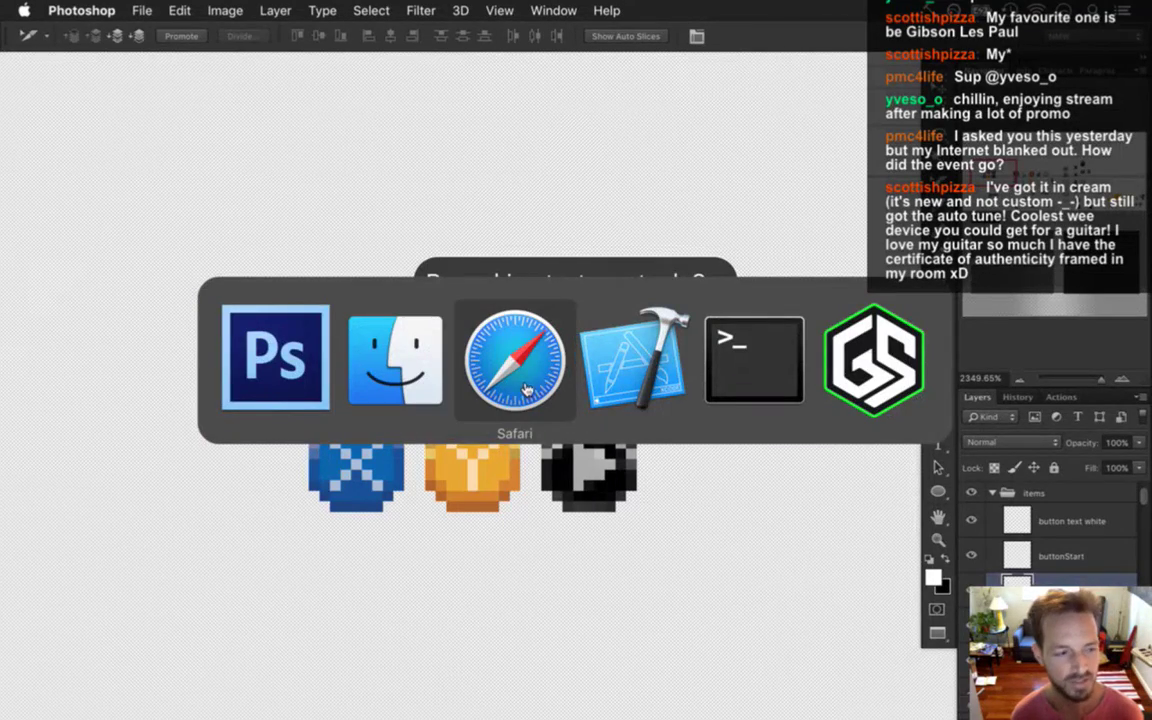
{"action": "left_click", "coordinate": [596, 385]}
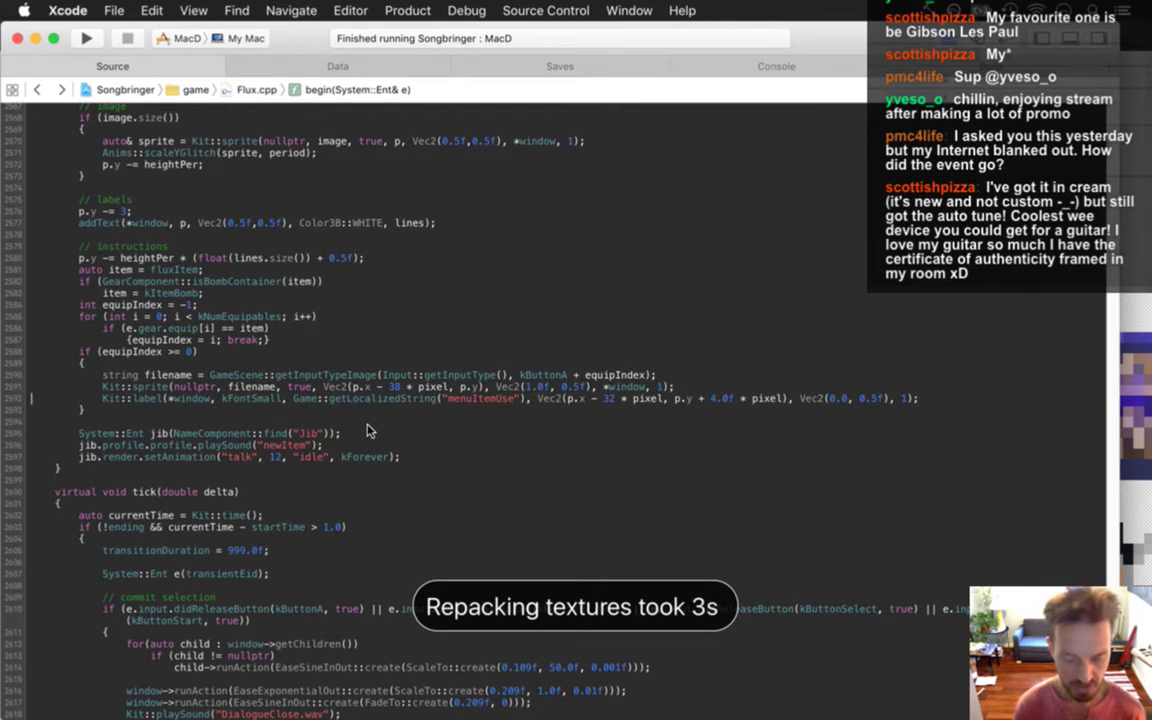
{"action": "key", "text": "super+shift+o"}
{"action": "type", "text": "gasc"}
{"action": "key", "text": "Return"}
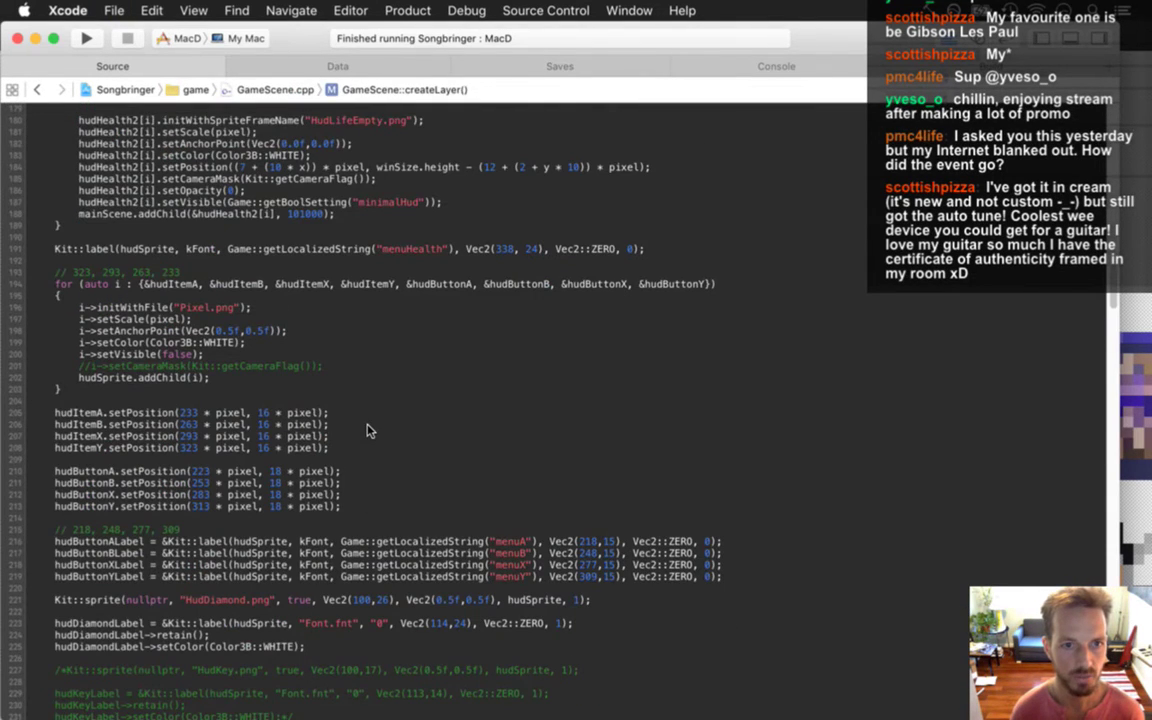
- Search GameScene.cpp from its beginning for the string "hudbutt with a leading quotation mark to locate the HUD button image names
{"action": "key", "text": "super+Up"}
{"action": "key", "text": "super+f"}
{"action": "type", "text": "hudbutt"}
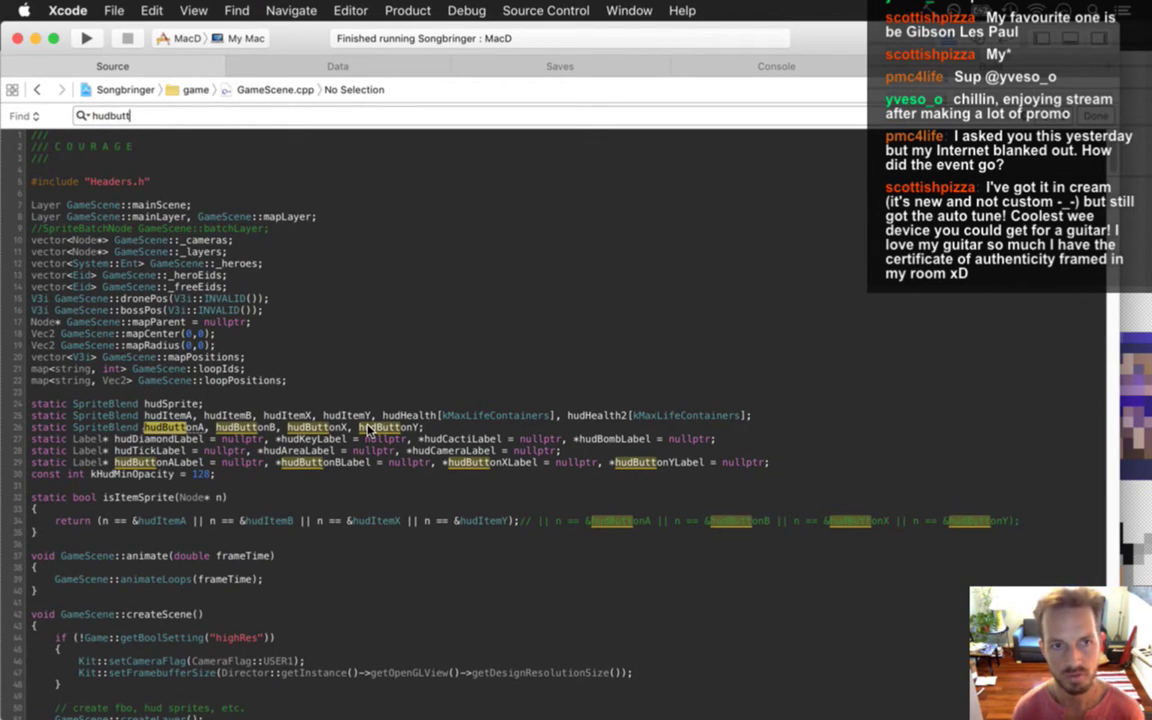
{"action": "key", "text": "alt+BackSpace"}
{"action": "type", "text": "hudb"}
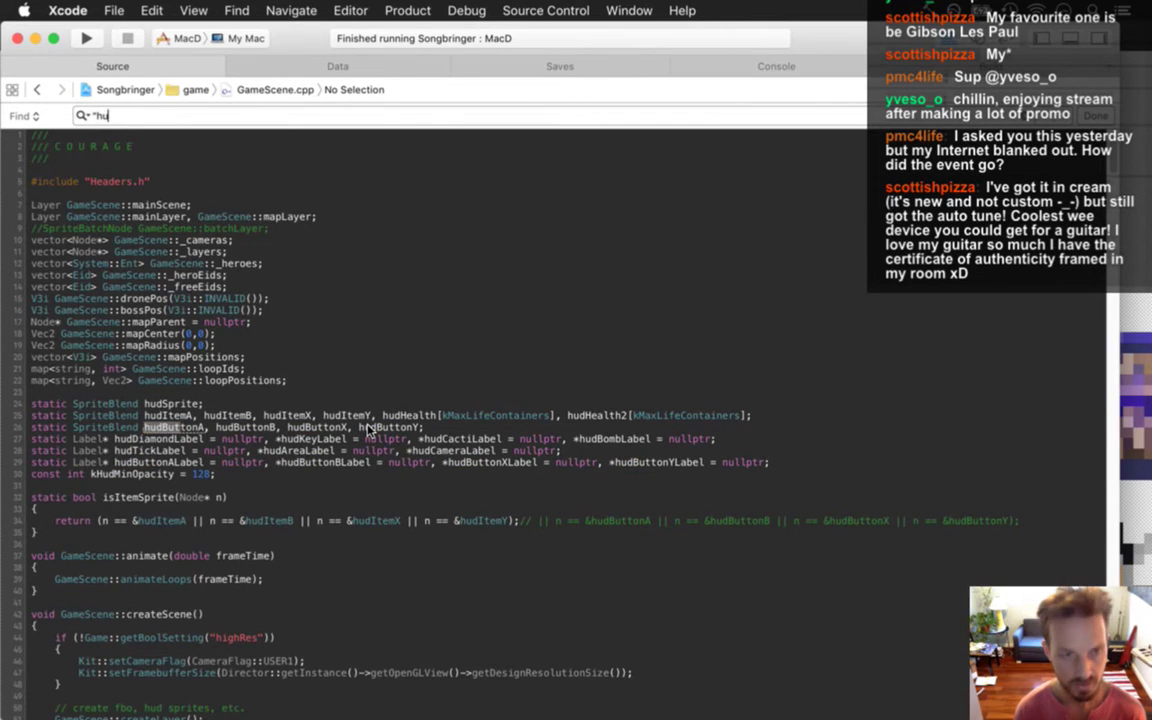
{"action": "type", "text": "utt"}
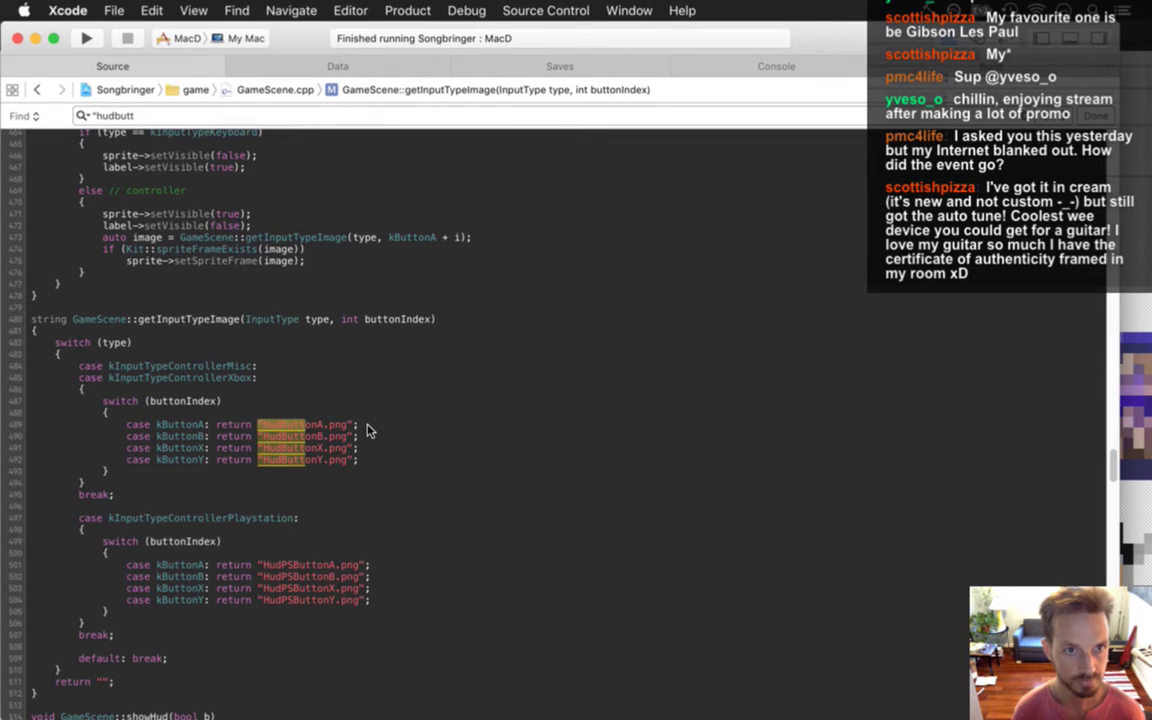
{"action": "key", "text": "Escape"}
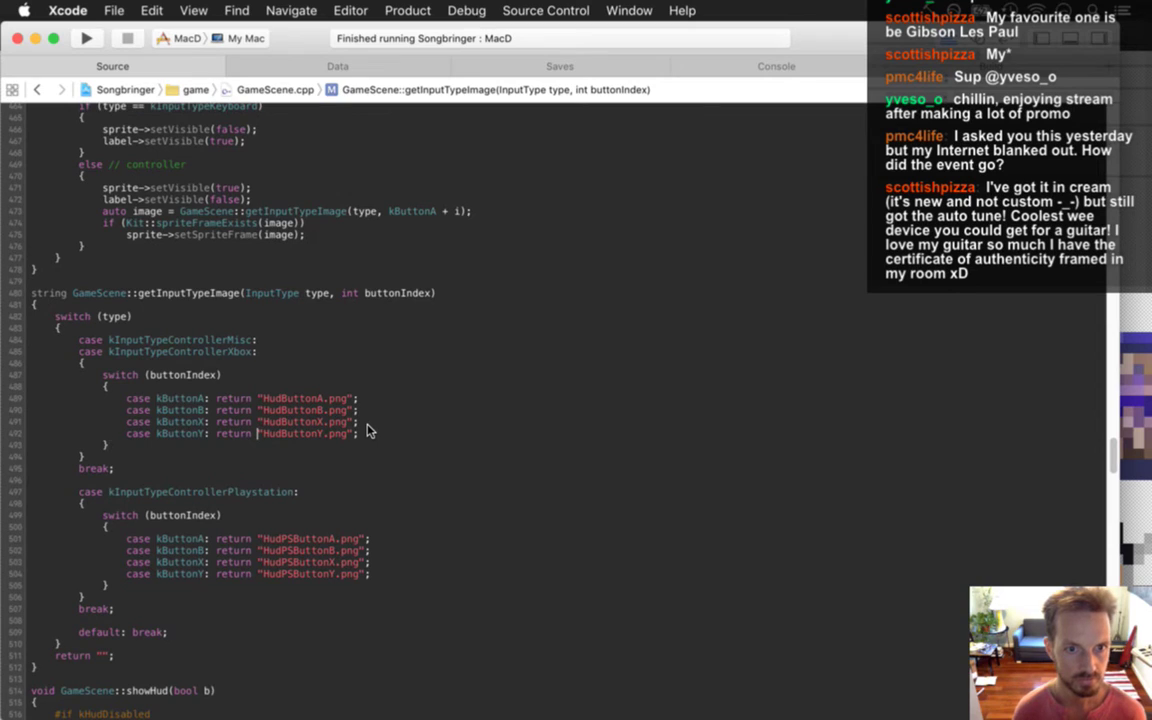
- Duplicate the Xbox kButtonY case in getInputTypeImage and change the copy to kButtonSelect returning "HudButtonSelect.png"
{"action": "triple_click", "coordinate": [367, 430]}
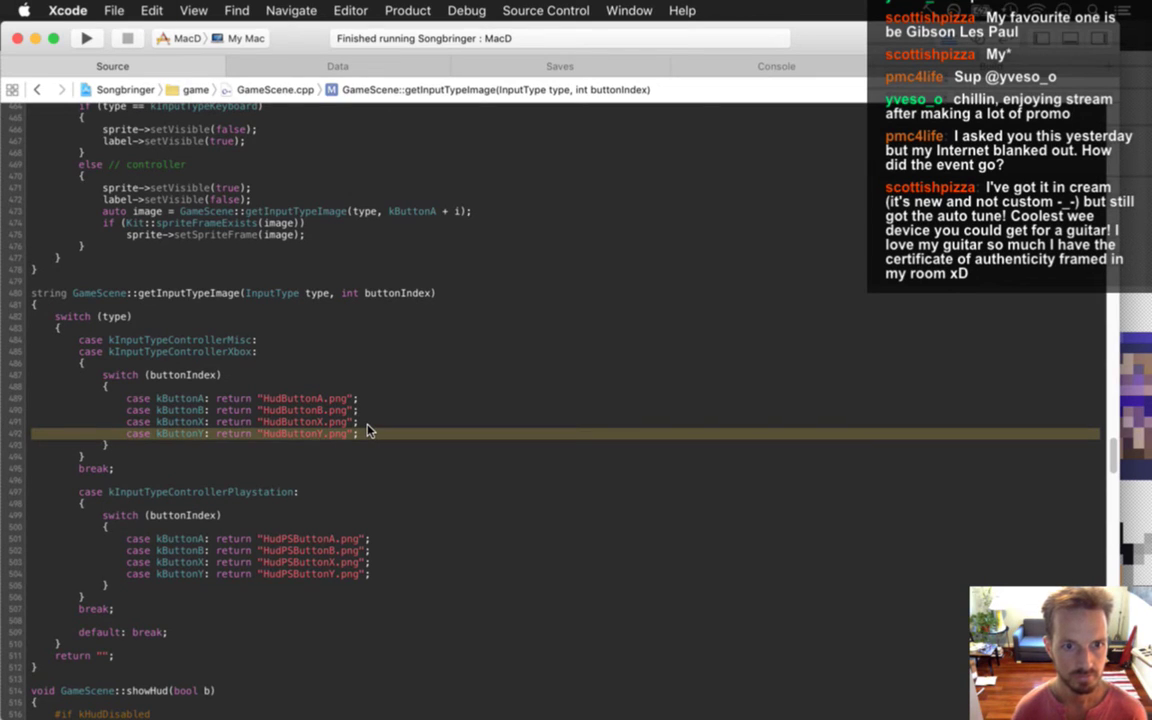
{"action": "key", "text": "super+c"}
{"action": "key", "text": "super+v"}
{"action": "key", "text": "super+v"}
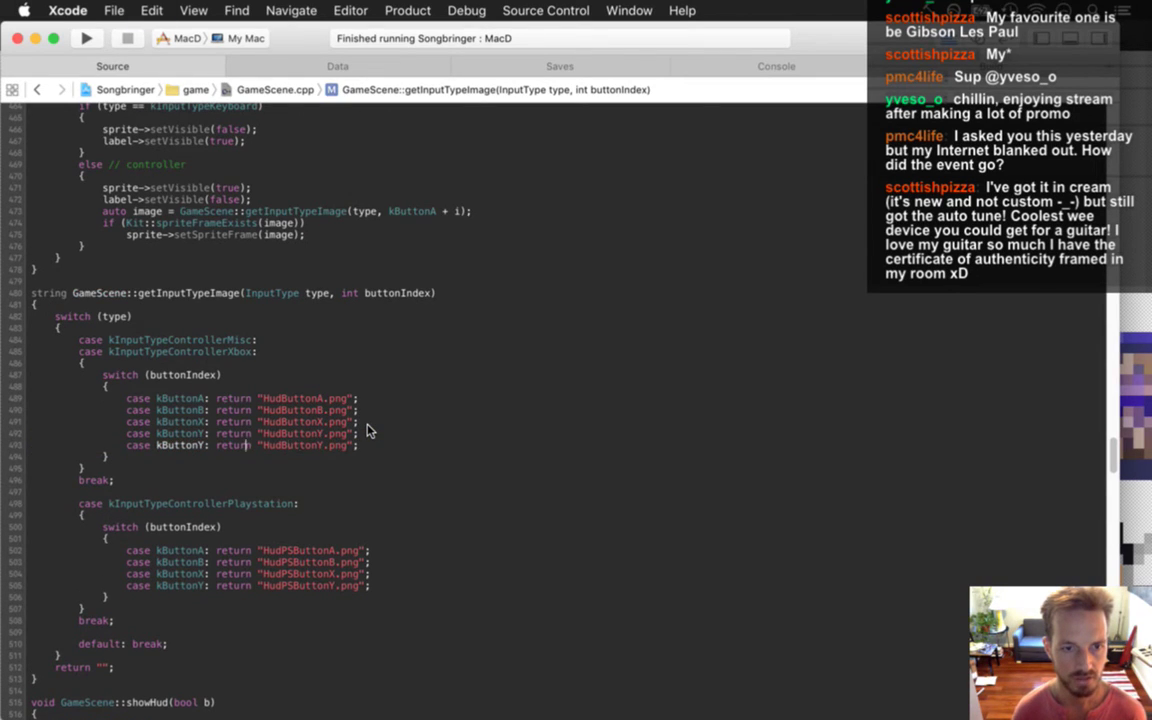
{"action": "key", "text": "BackSpace"}
{"action": "type", "text": "Sel"}
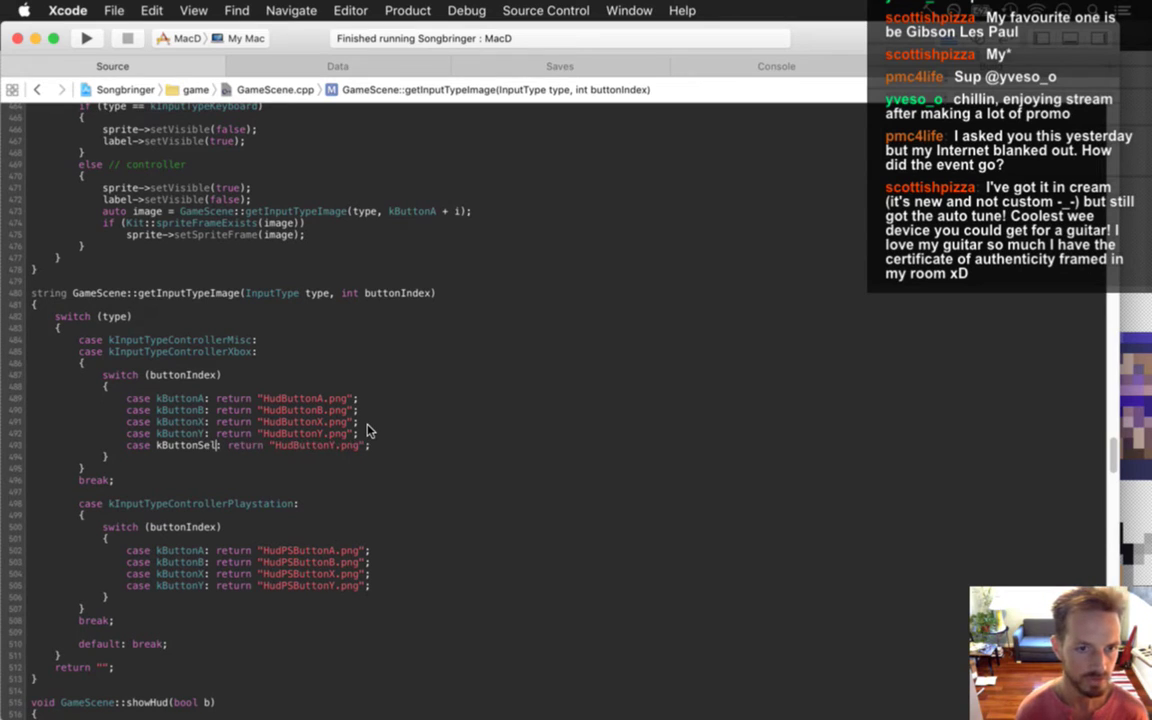
{"action": "type", "text": "ect"}
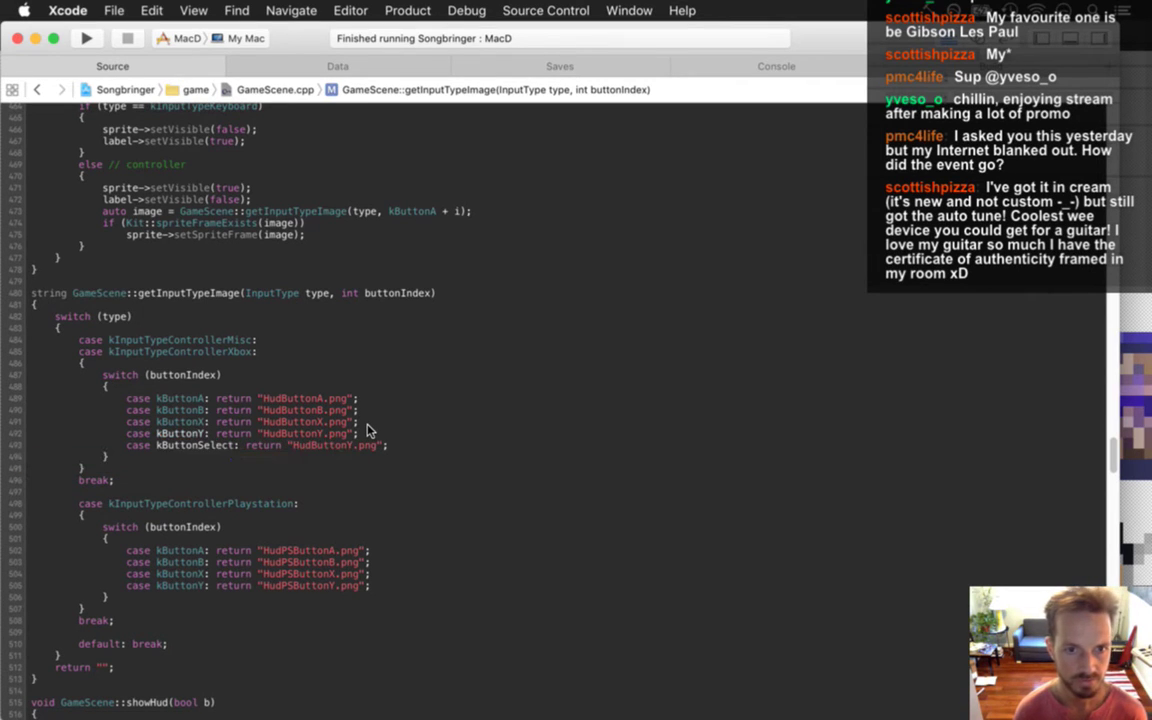
{"action": "key", "text": "Delete"}
{"action": "type", "text": "Select"}
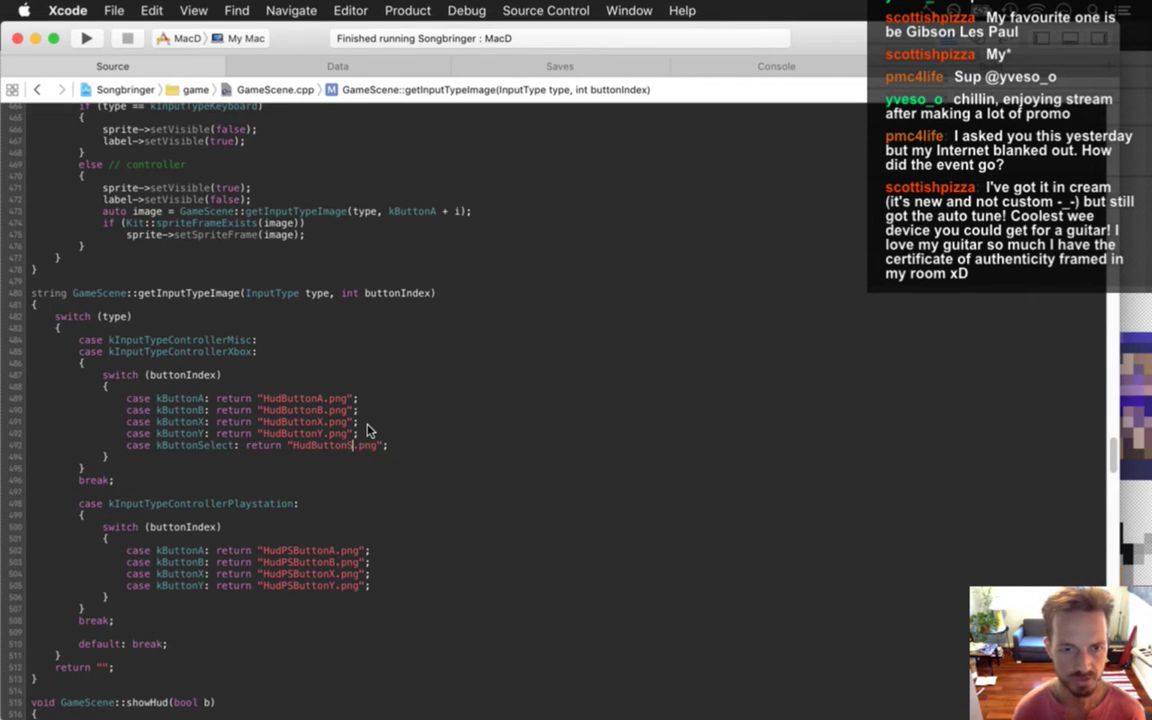
- Duplicate the kButtonSelect case as kButtonStart returning "HudButtonStart.png", then save the file and build and run the project
{"action": "key", "text": "shift+Down"}
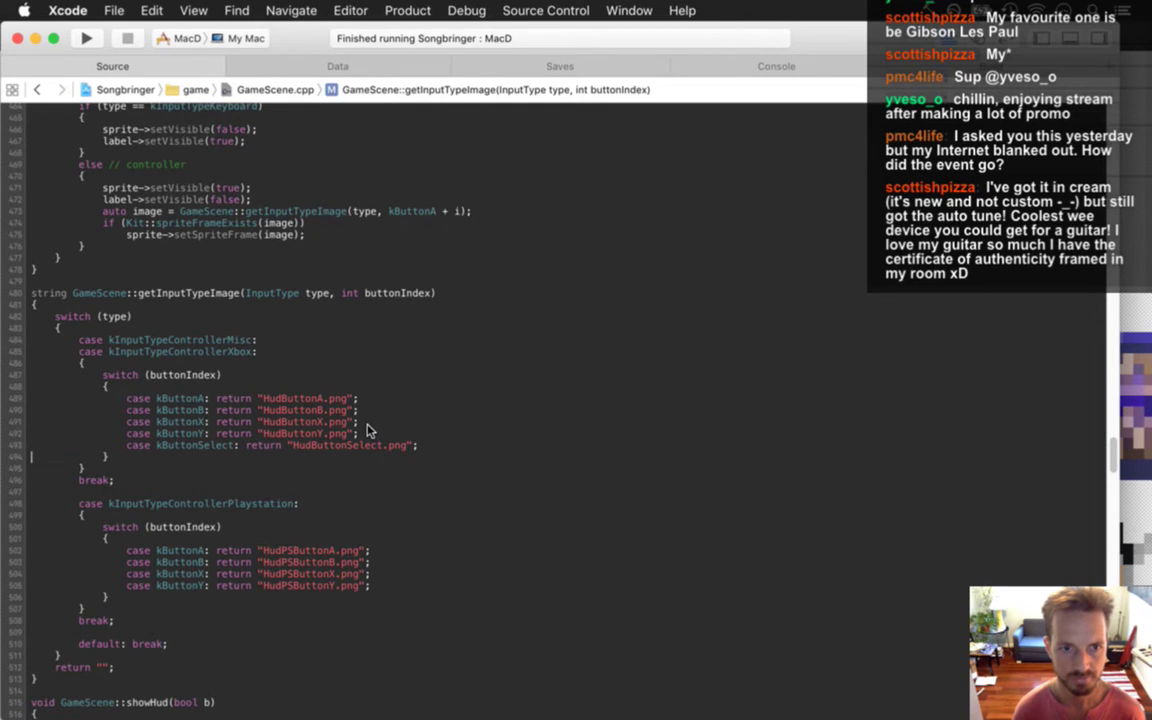
{"action": "key", "text": "super+d"}
{"action": "key", "text": "Right"}
{"action": "key", "text": "Right"}
{"action": "key", "text": "Right"}
{"action": "key", "text": "Right"}
{"action": "key", "text": "Right"}
{"action": "key", "text": "Right"}
{"action": "key", "text": "Right"}
{"action": "key", "text": "Right"}
{"action": "key", "text": "Right"}
{"action": "key", "text": "Right"}
{"action": "key", "text": "Right"}
{"action": "key", "text": "Right"}
{"action": "key", "text": "Right"}
{"action": "key", "text": "Right"}
{"action": "key", "text": "Right"}
{"action": "key", "text": "Right"}
{"action": "key", "text": "Right"}
{"action": "key", "text": "Right"}
{"action": "key", "text": "Right"}
{"action": "key", "text": "Right"}
{"action": "key", "text": "alt+shift+Right"}
{"action": "type", "text": "Start"}
{"action": "key", "text": "alt+Right"}
{"action": "key", "text": "Right"}
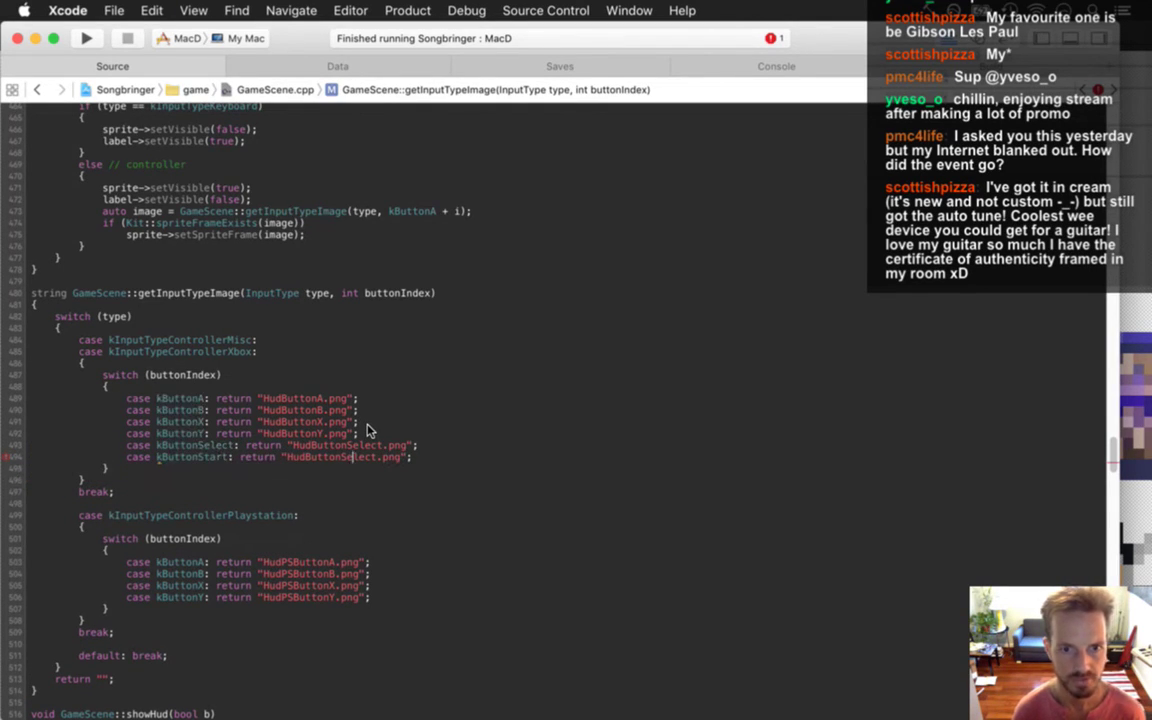
{"action": "key", "text": "alt+shift+Right"}
{"action": "type", "text": "Start"}
{"action": "key", "text": "super+s"}
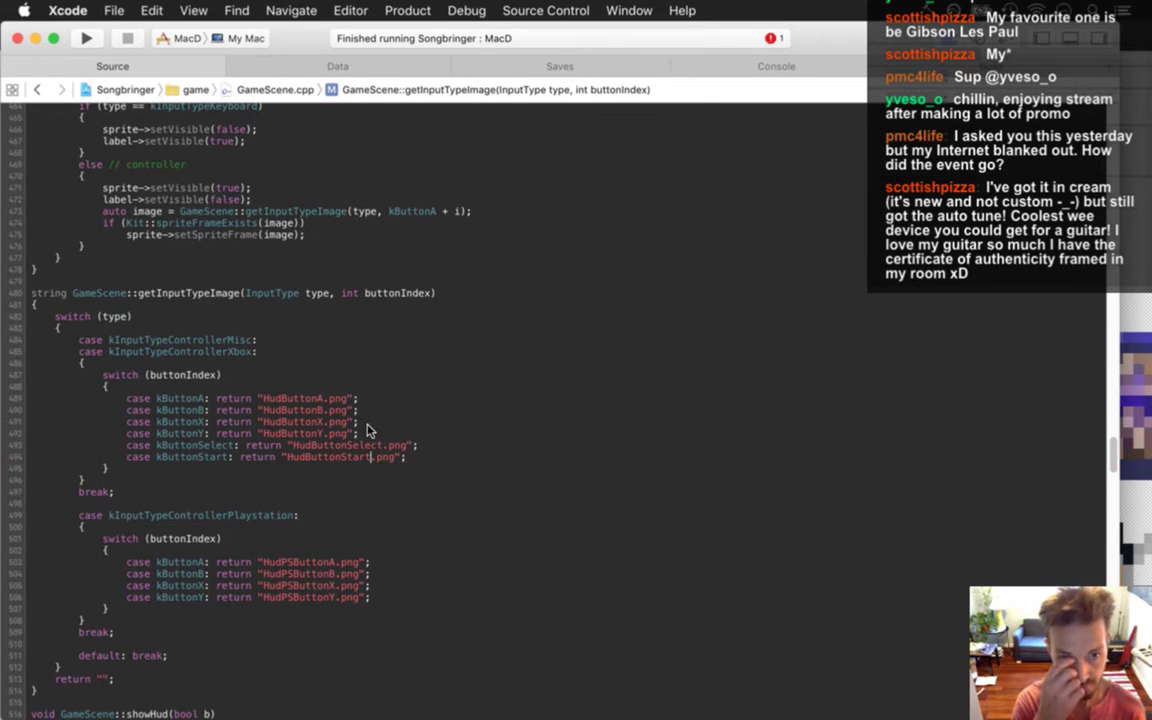
{"action": "key", "text": "super+r"}
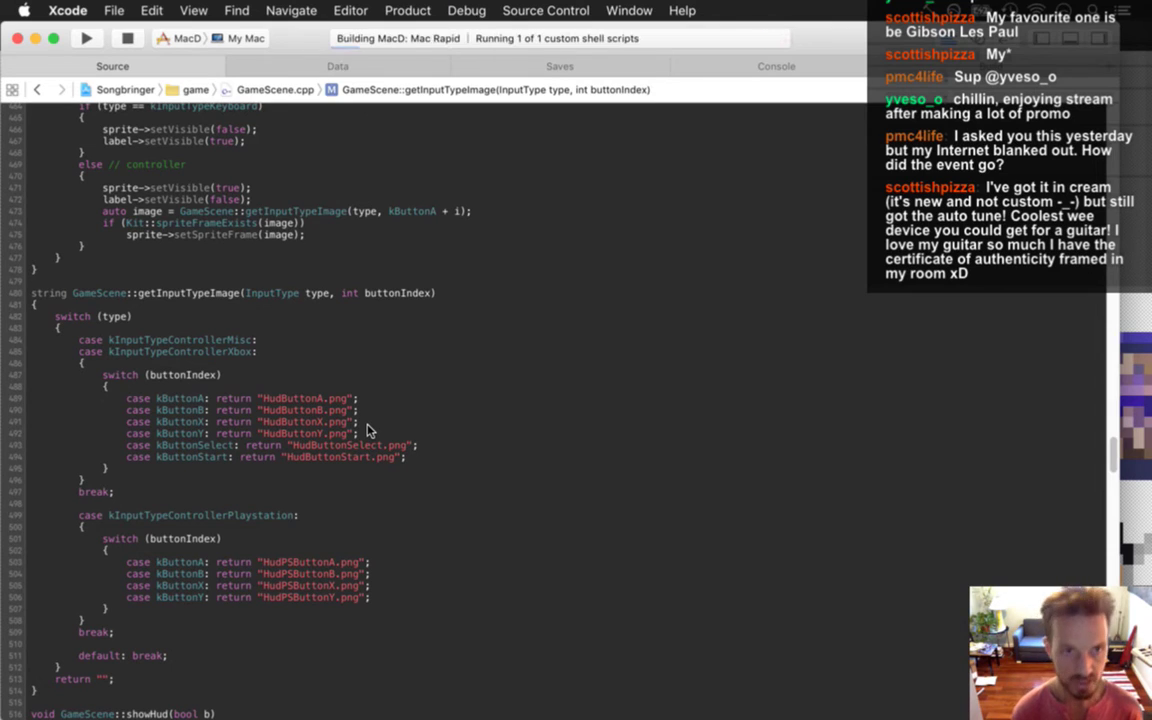
- Return to Flux.cpp, paste a copy of the filename, sprite and label lines below the equipIndex block, and outdent the copied filename line
{"action": "key", "text": "ctrl+super+Left"}
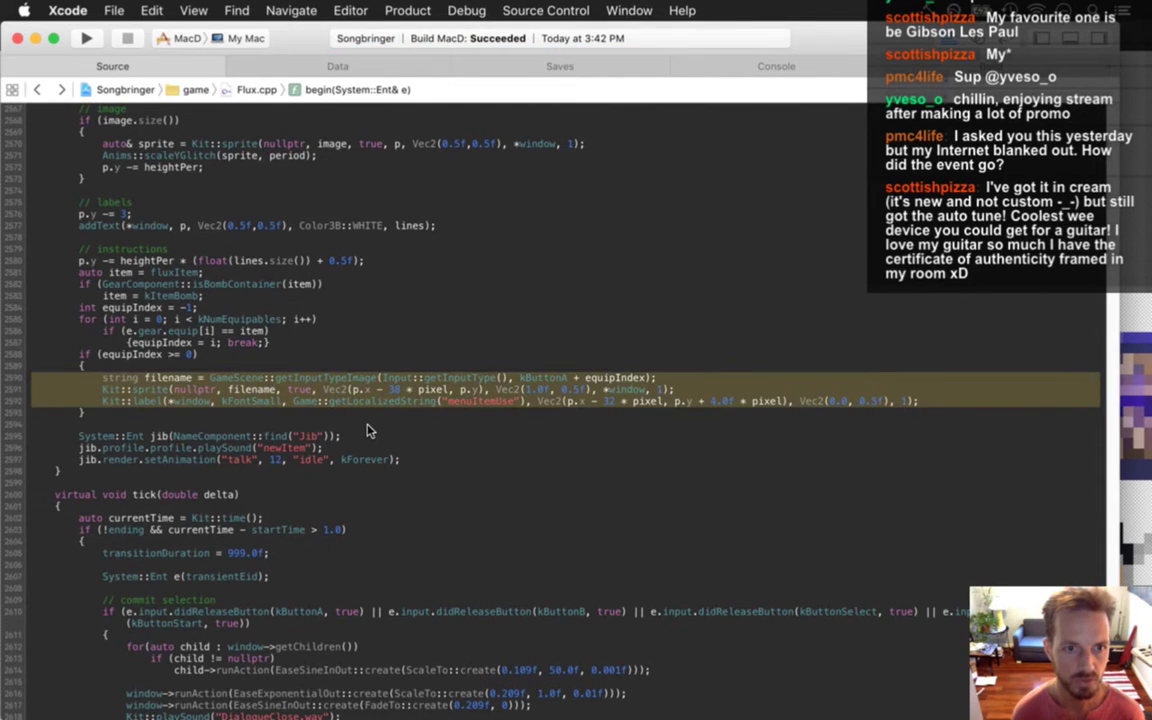
{"action": "key", "text": "super+v"}
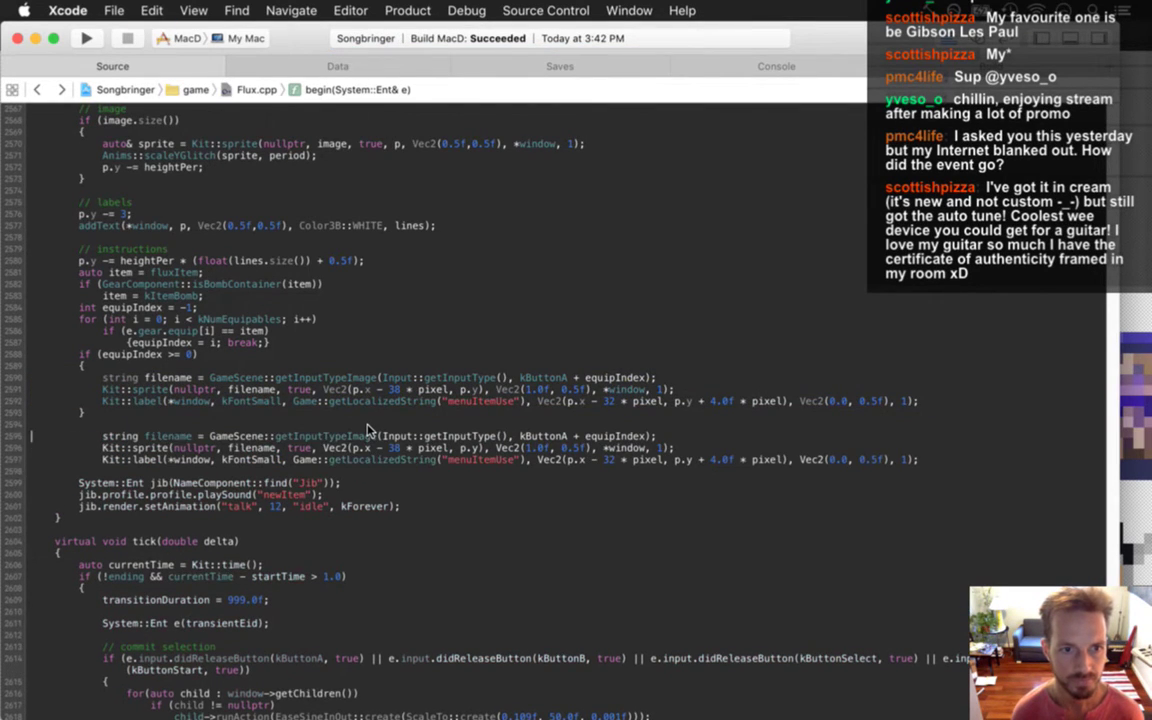
{"action": "key", "text": "Down"}
{"action": "key", "text": "Delete"}
{"action": "key", "text": "Delete"}
{"action": "key", "text": "Delete"}
{"action": "key", "text": "Delete"}
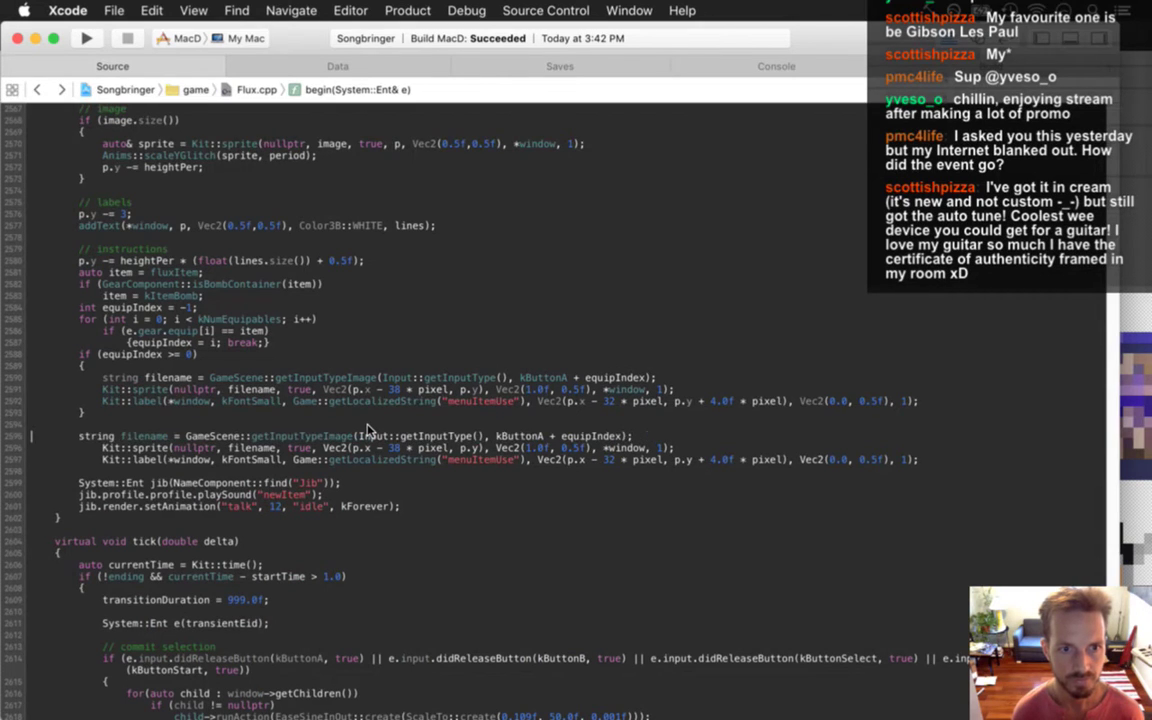